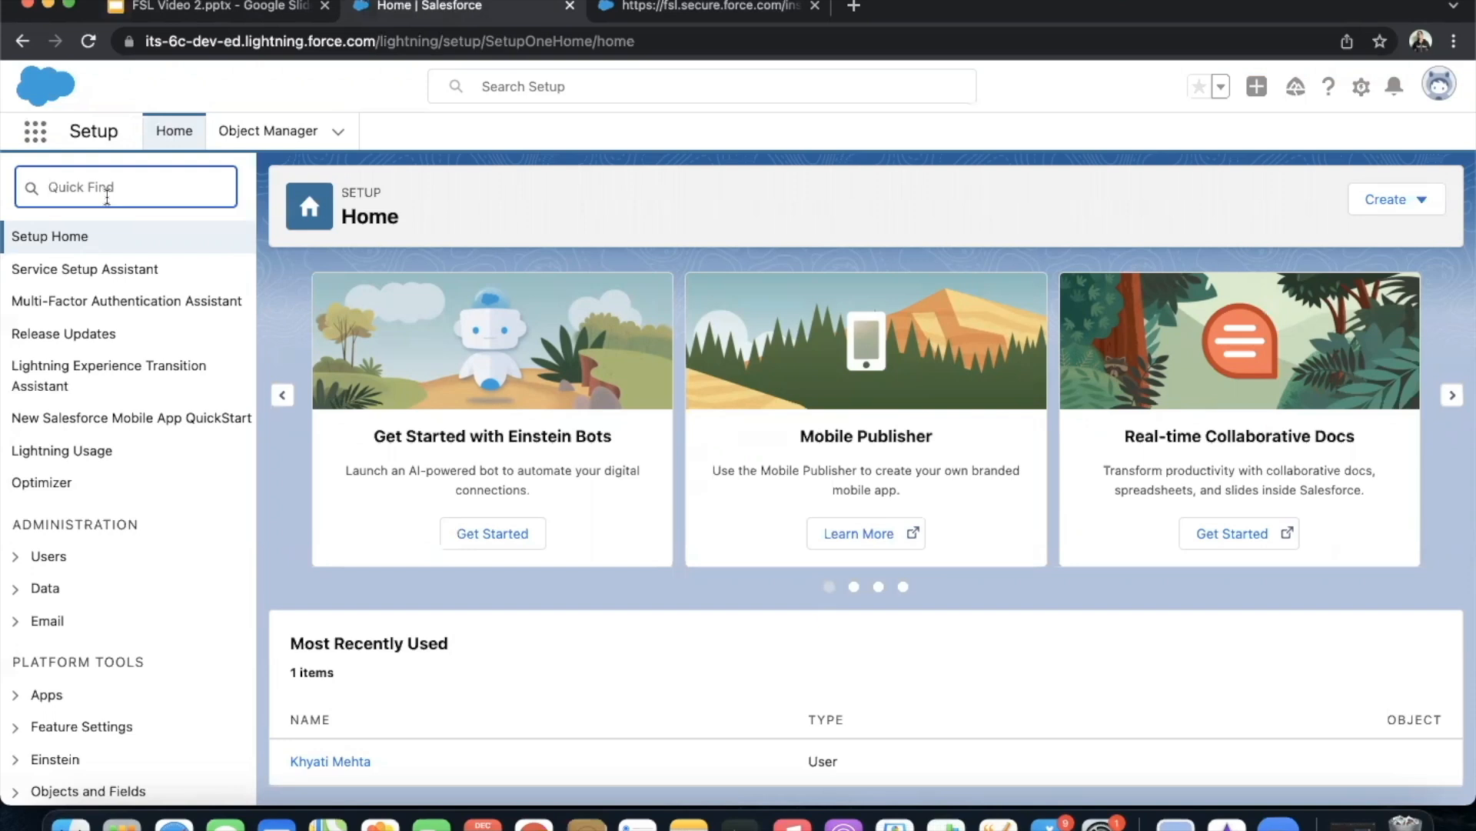
Find the Field Service Settings in Setup and enable Field Service
{"action": "type", "text": "field"}
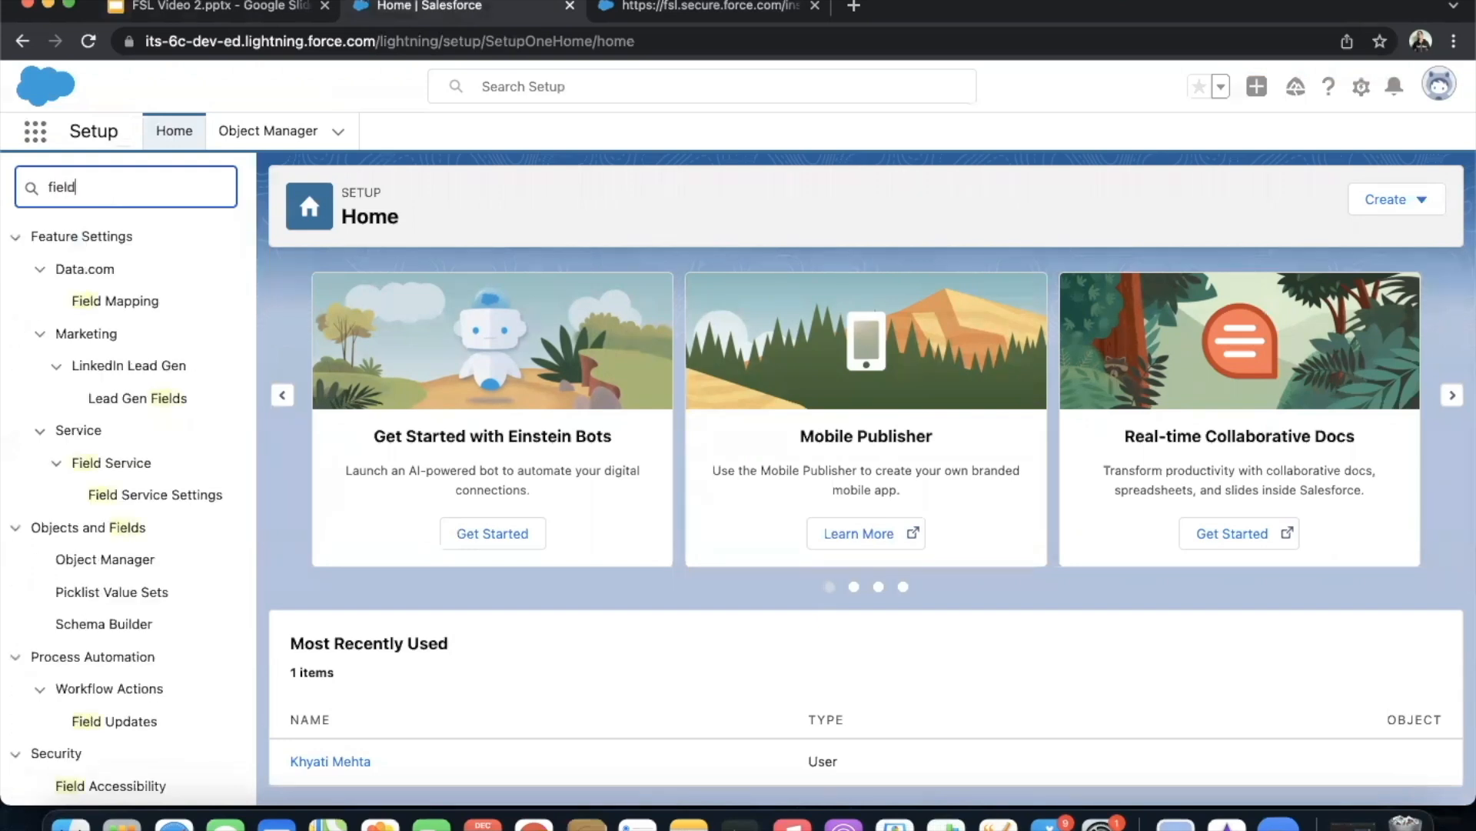
{"action": "type", "text": " se"}
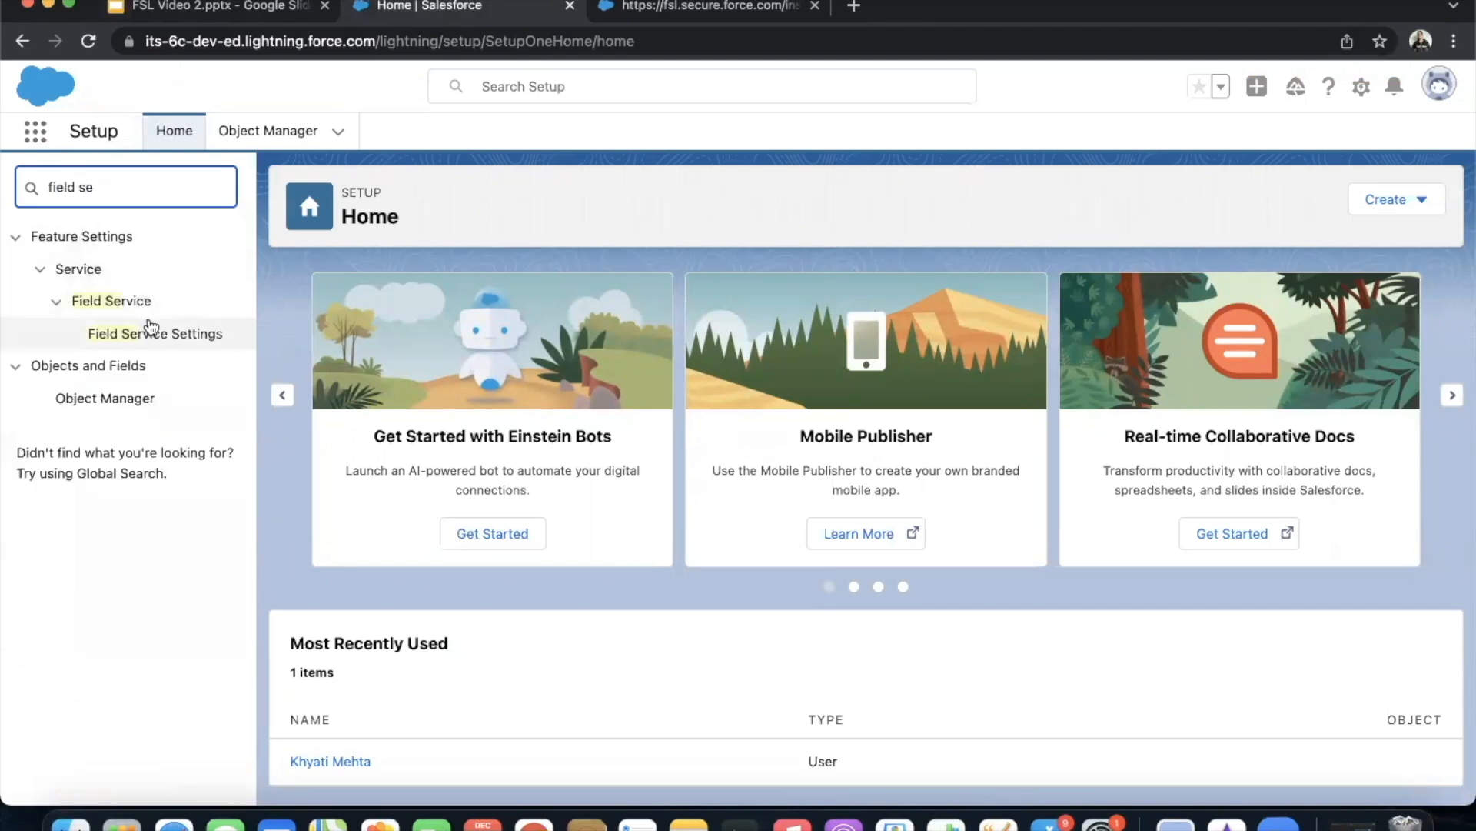
{"action": "left_click", "coordinate": [152, 329]}
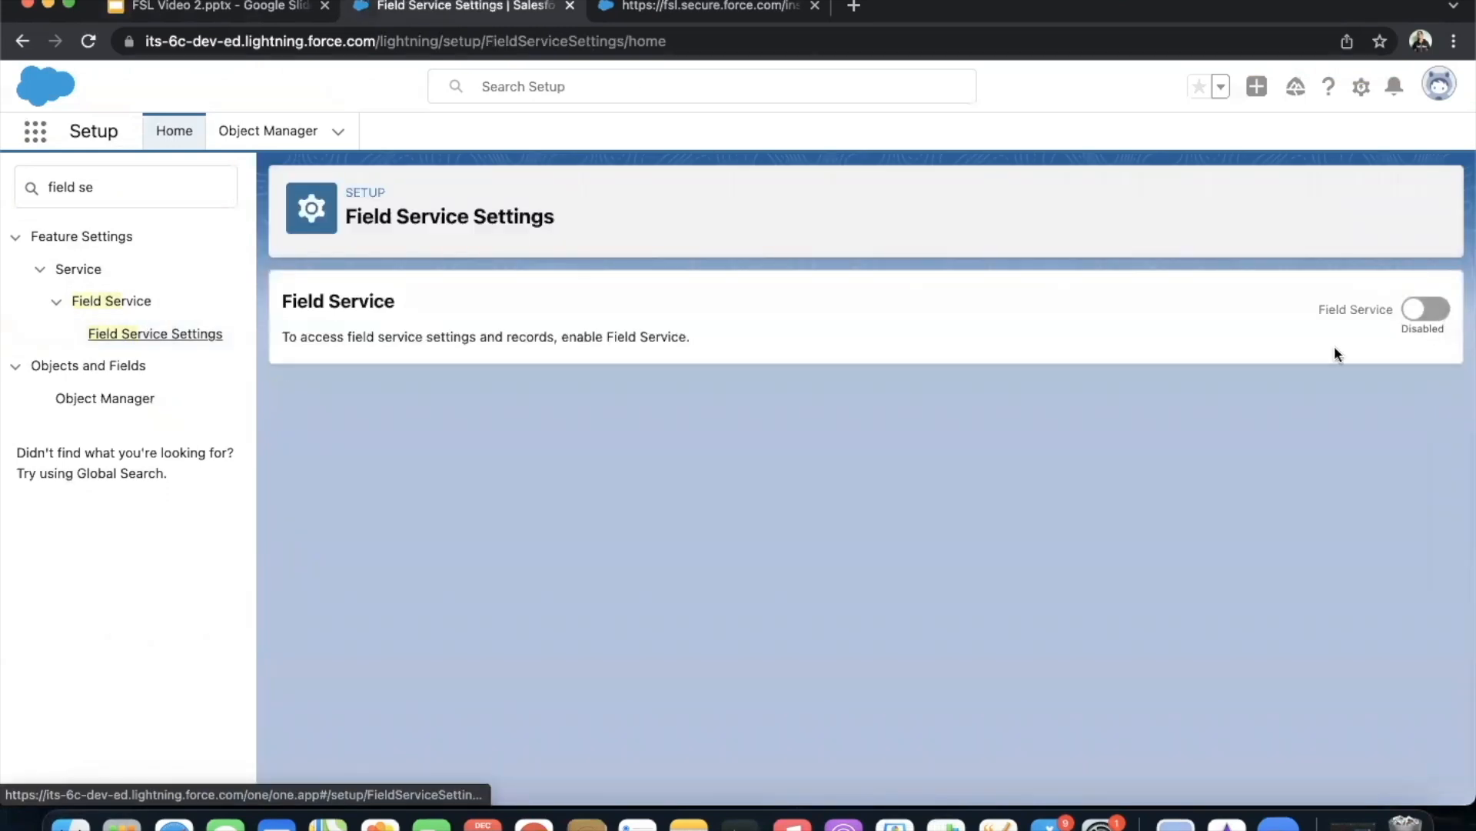
{"action": "left_click", "coordinate": [1427, 310]}
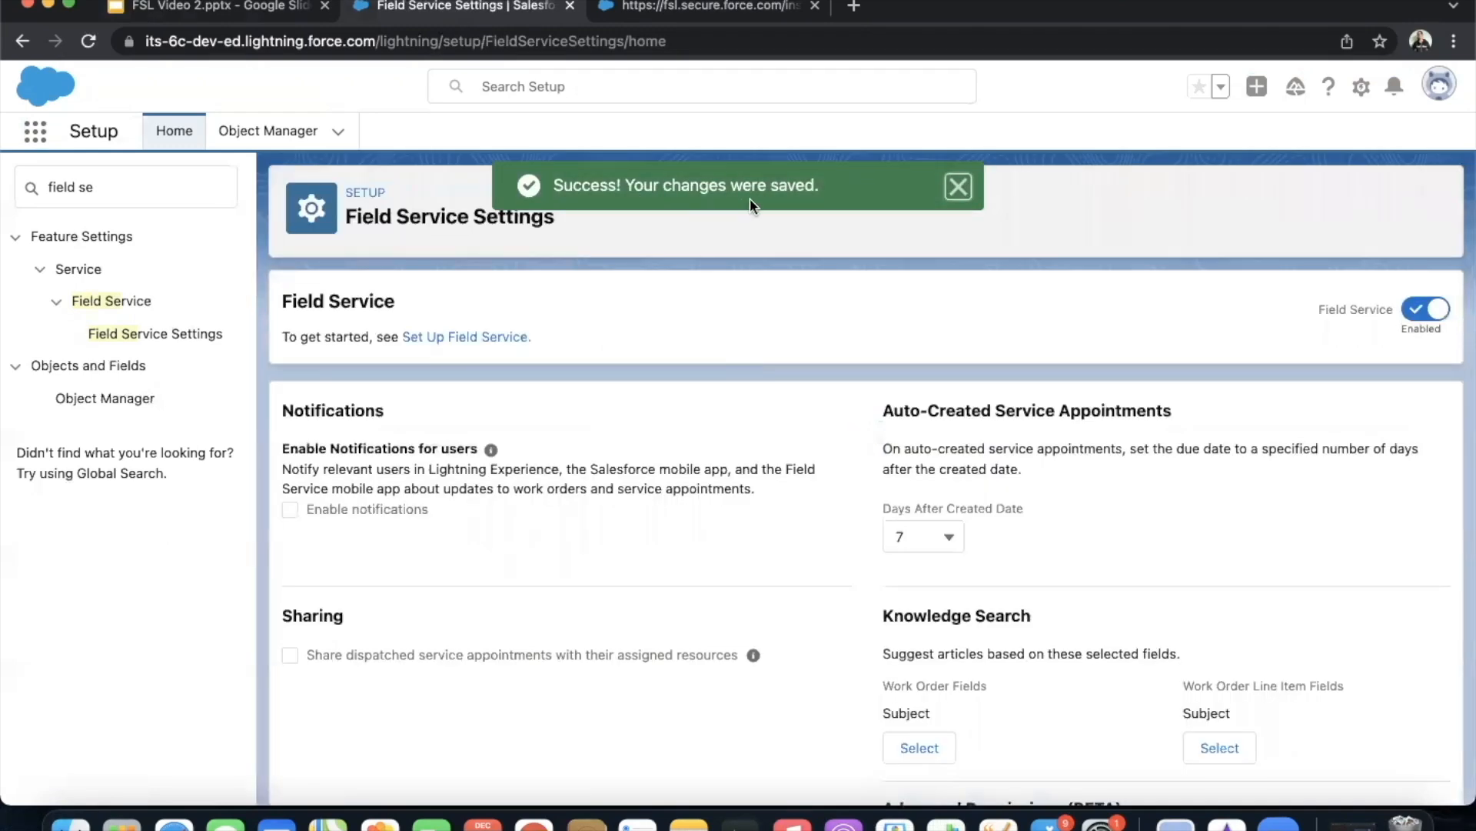
Enable user notifications in the Field Service settings and save the change
{"action": "left_click", "coordinate": [291, 509]}
{"action": "scroll", "coordinate": [624, 614], "scroll_direction": "down", "scroll_amount": 5}
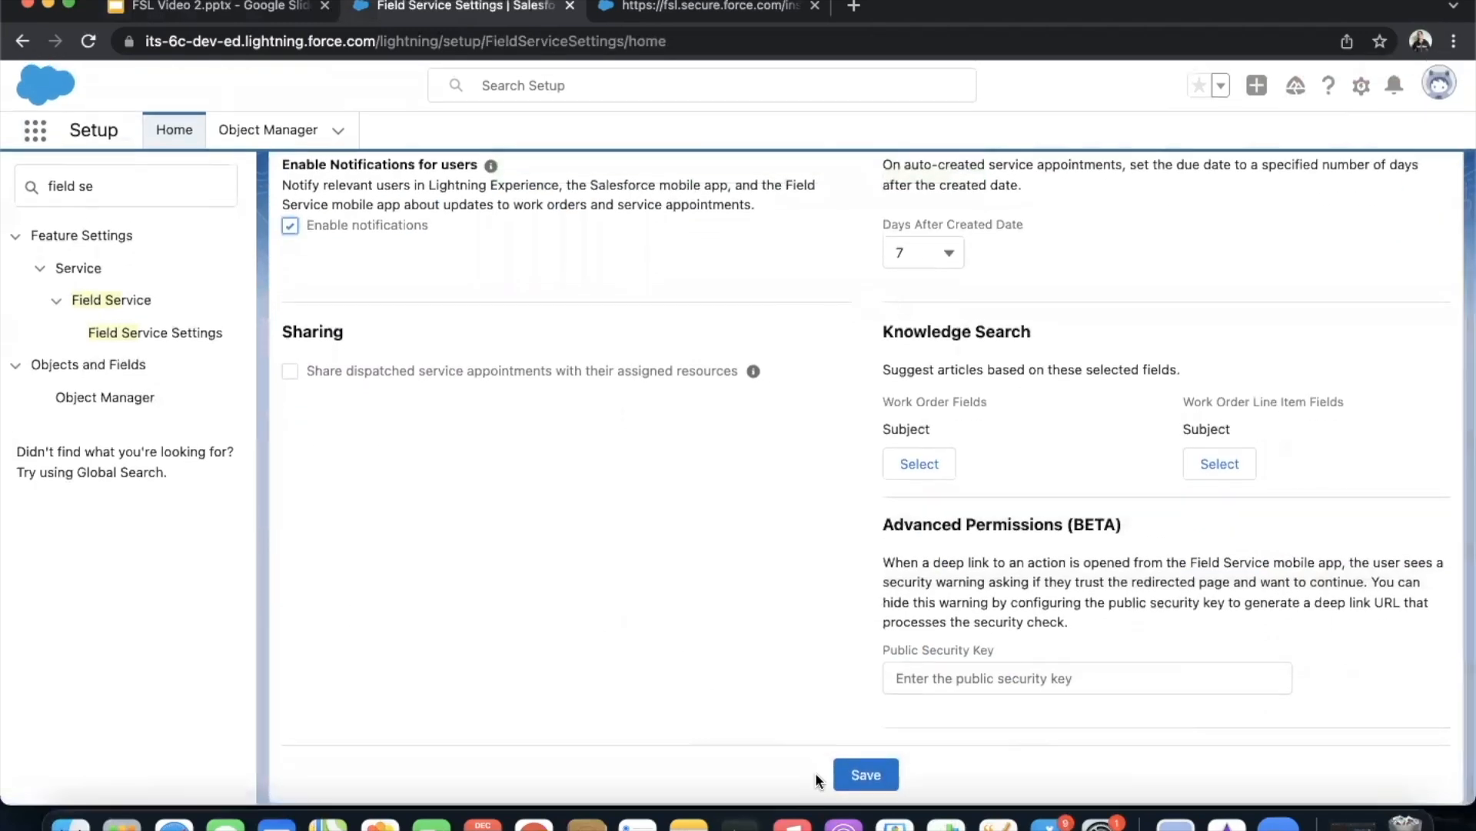
{"action": "left_click", "coordinate": [861, 775]}
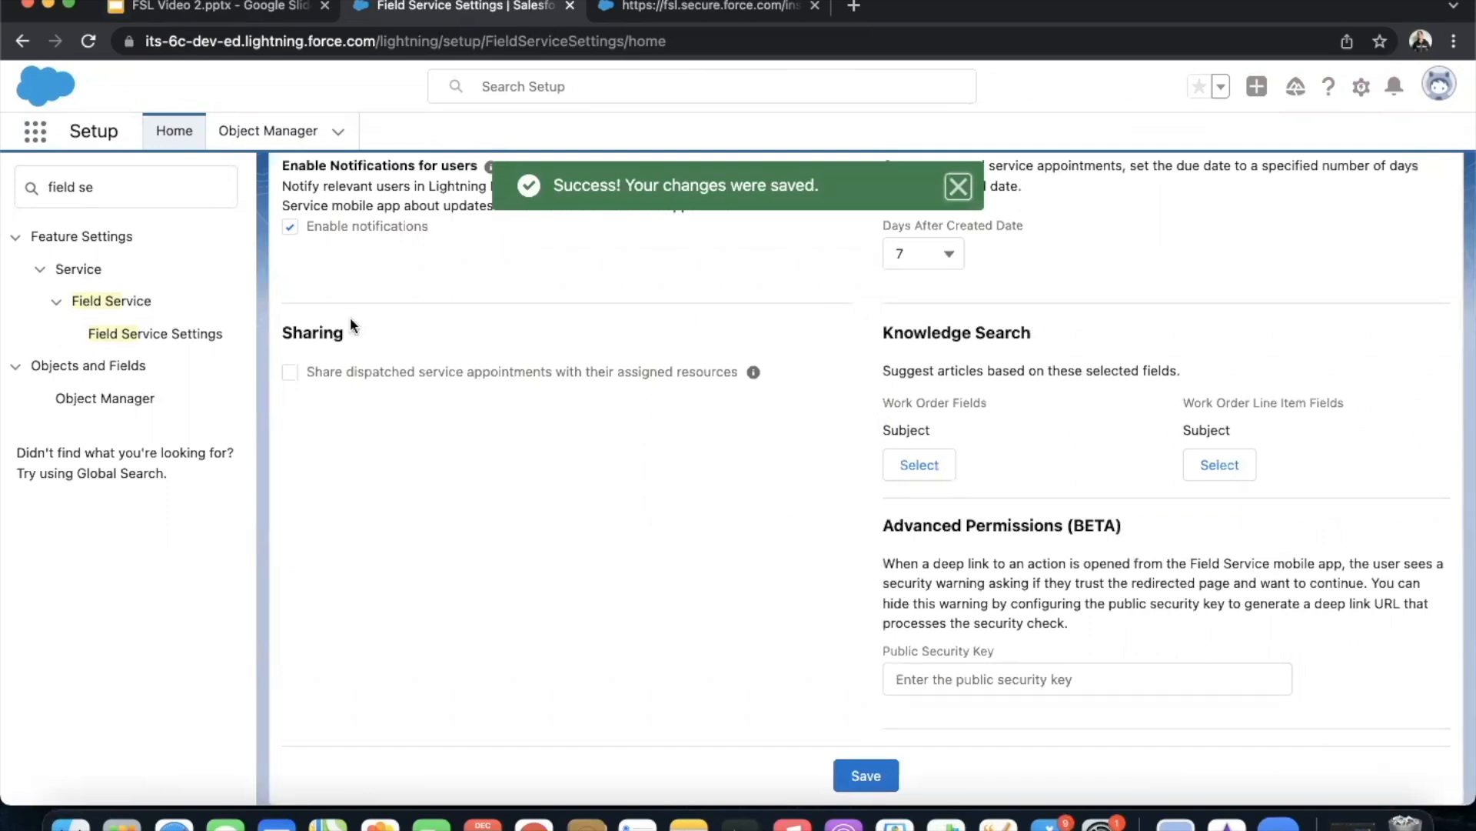
Find and open the Profiles page in Setup
{"action": "left_click", "coordinate": [139, 190]}
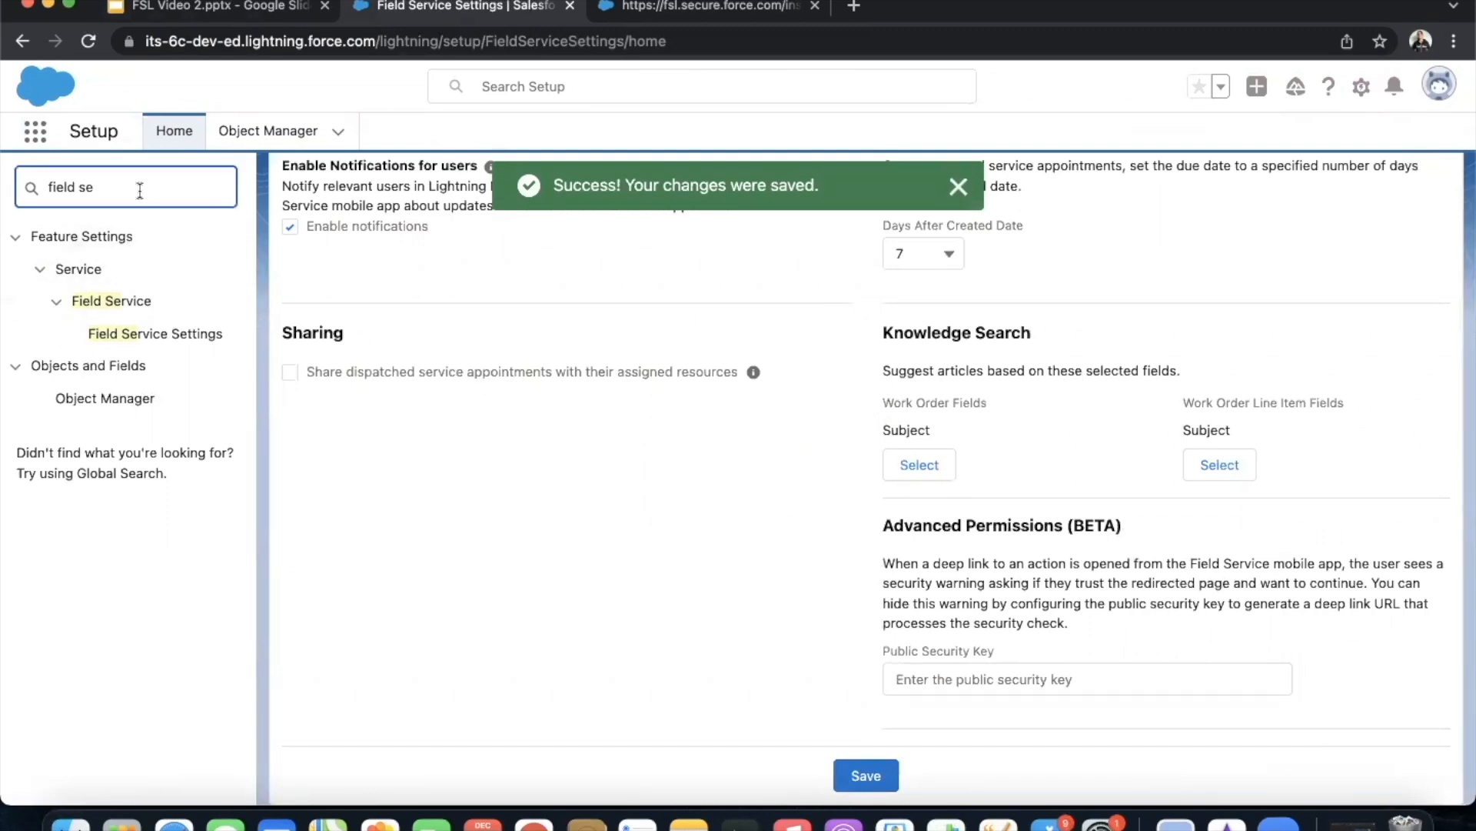
{"action": "triple_click", "coordinate": [139, 190]}
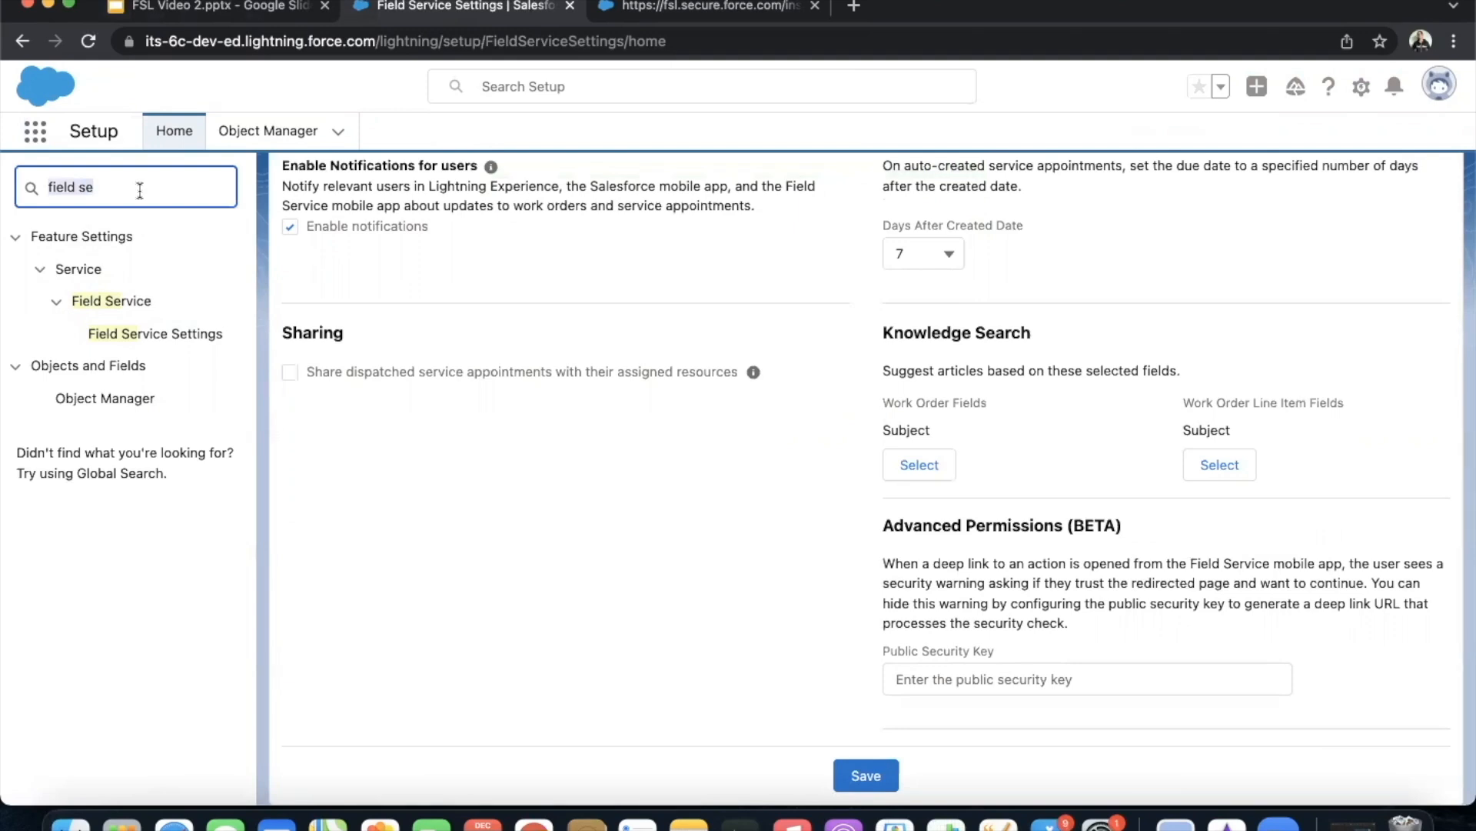
{"action": "type", "text": "prof"}
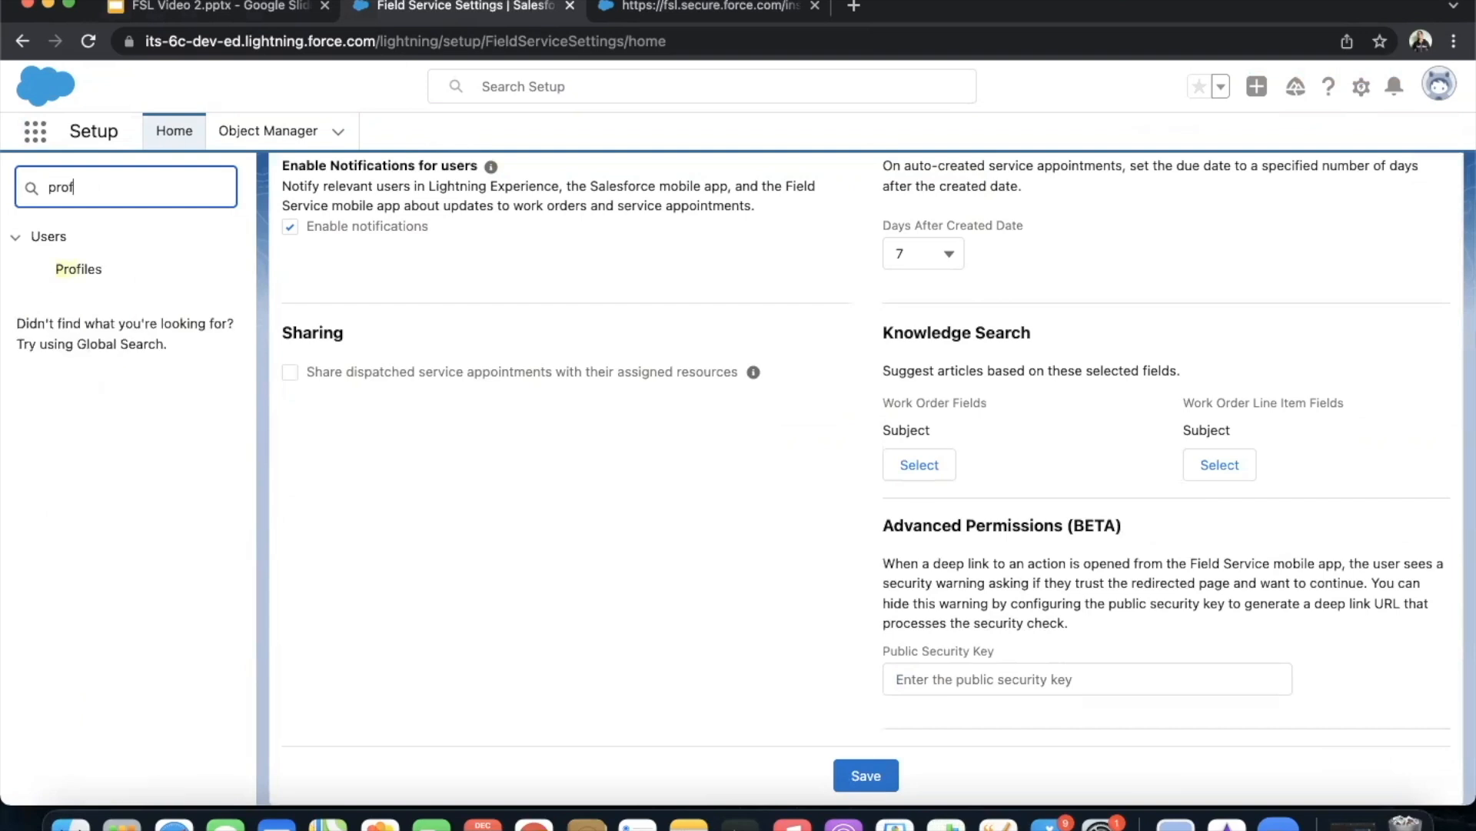
{"action": "left_click", "coordinate": [74, 271]}
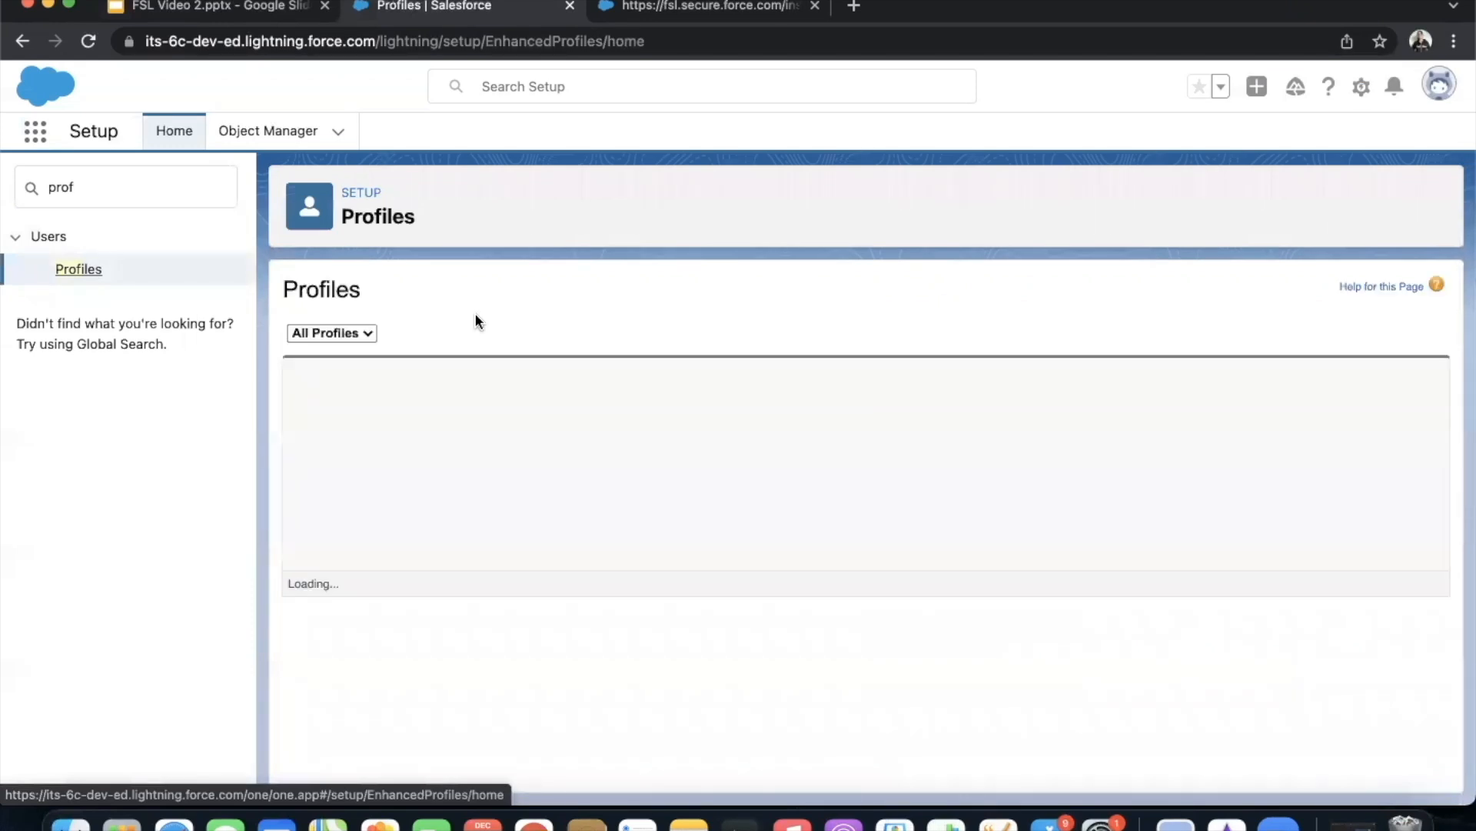
Create a new profile named FSL Admin, cloned from the Standard User profile, and save it
{"action": "left_click", "coordinate": [336, 374]}
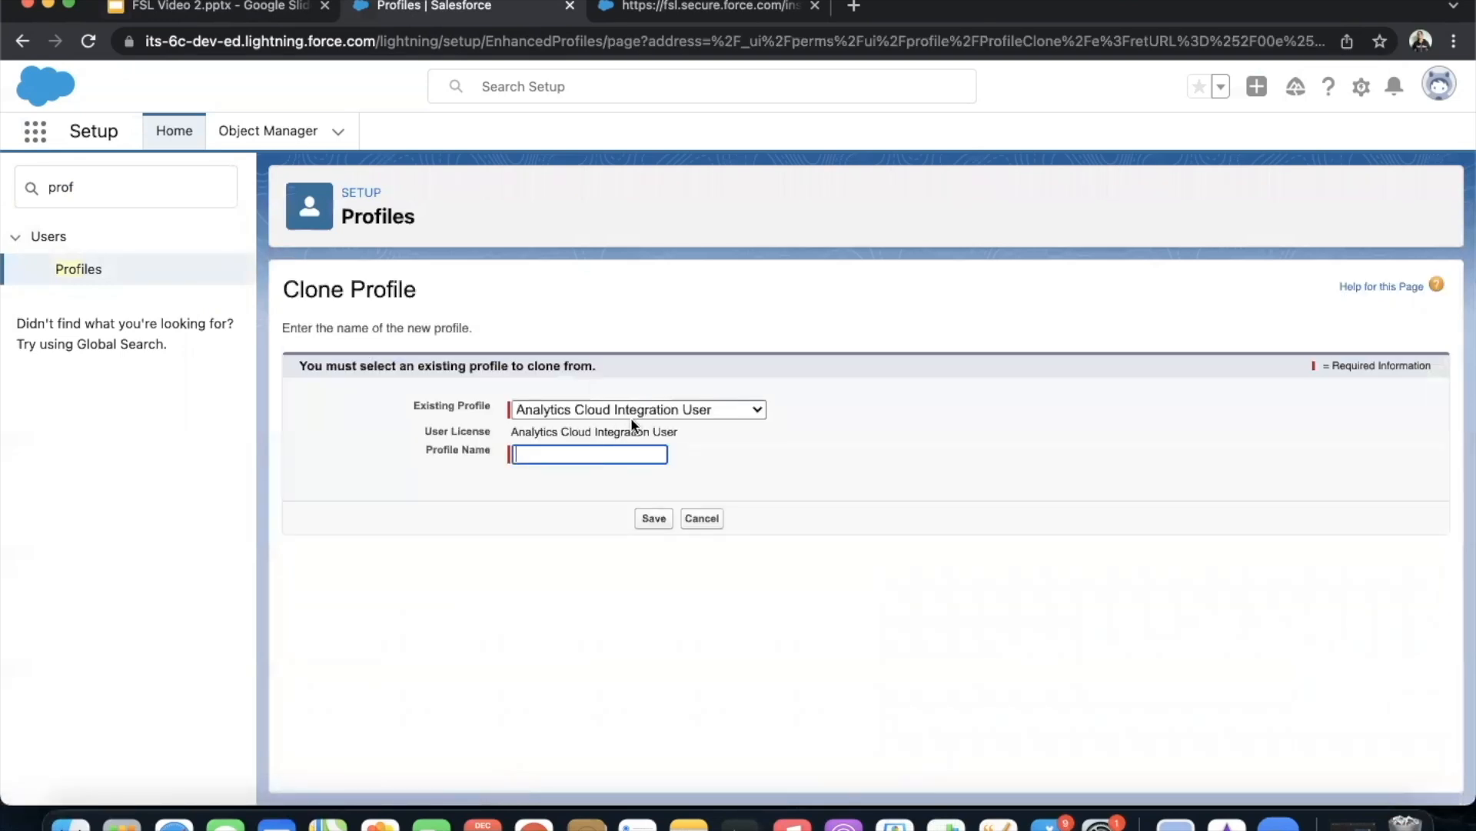
{"action": "left_click", "coordinate": [637, 412]}
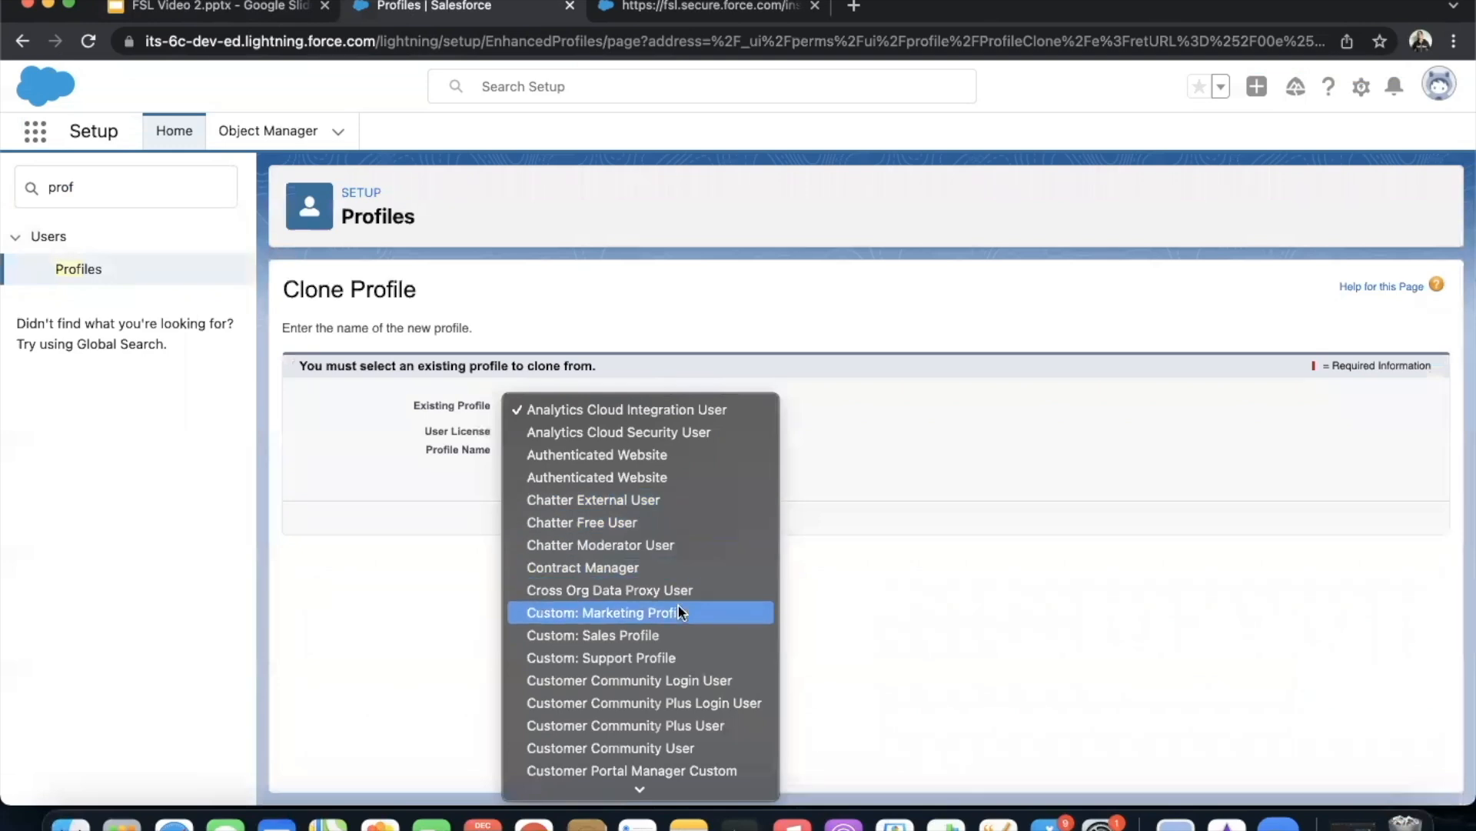
{"action": "type", "text": "st"}
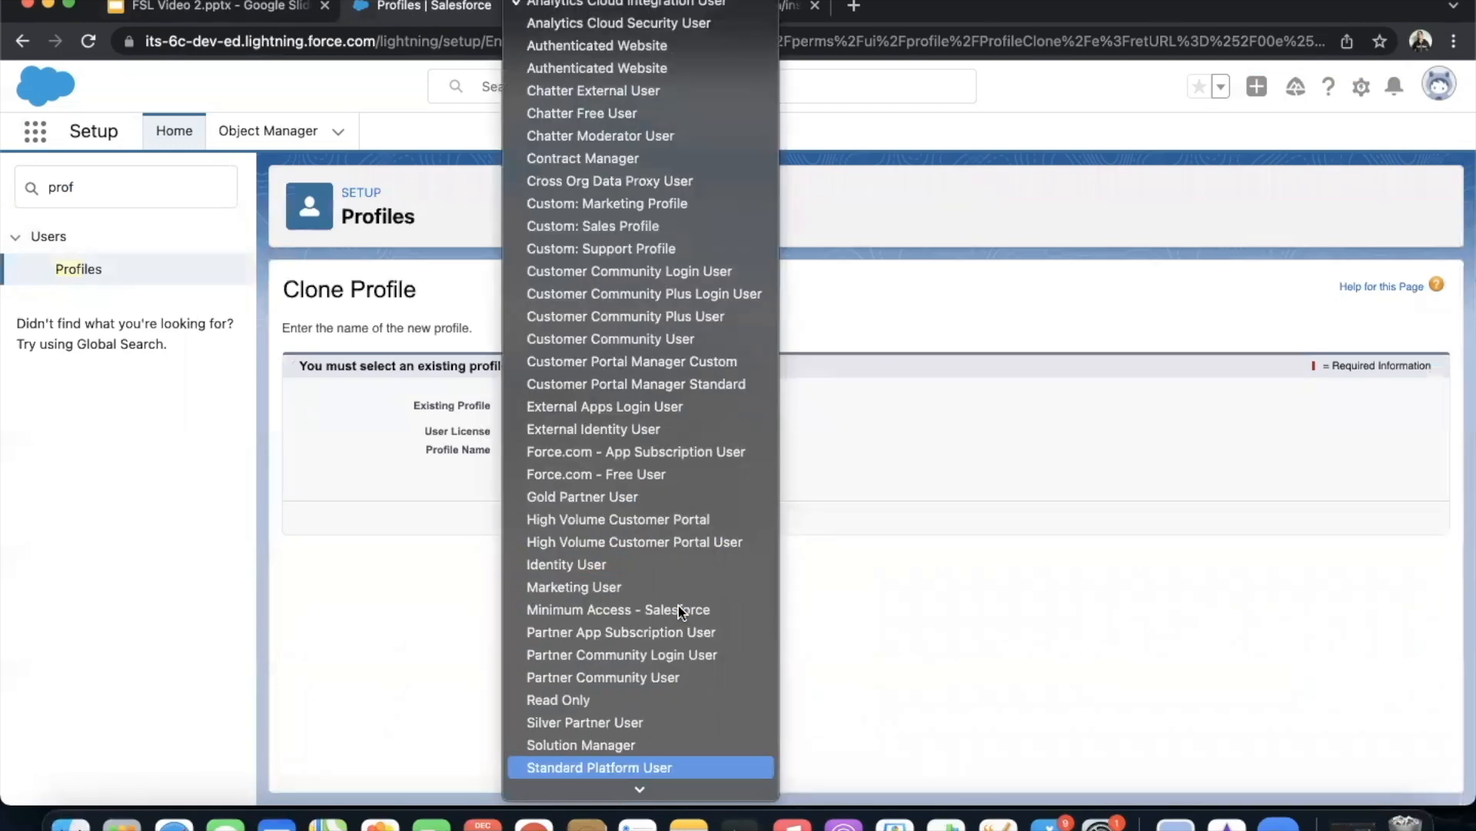
{"action": "key", "text": "Down"}
{"action": "key", "text": "Return"}
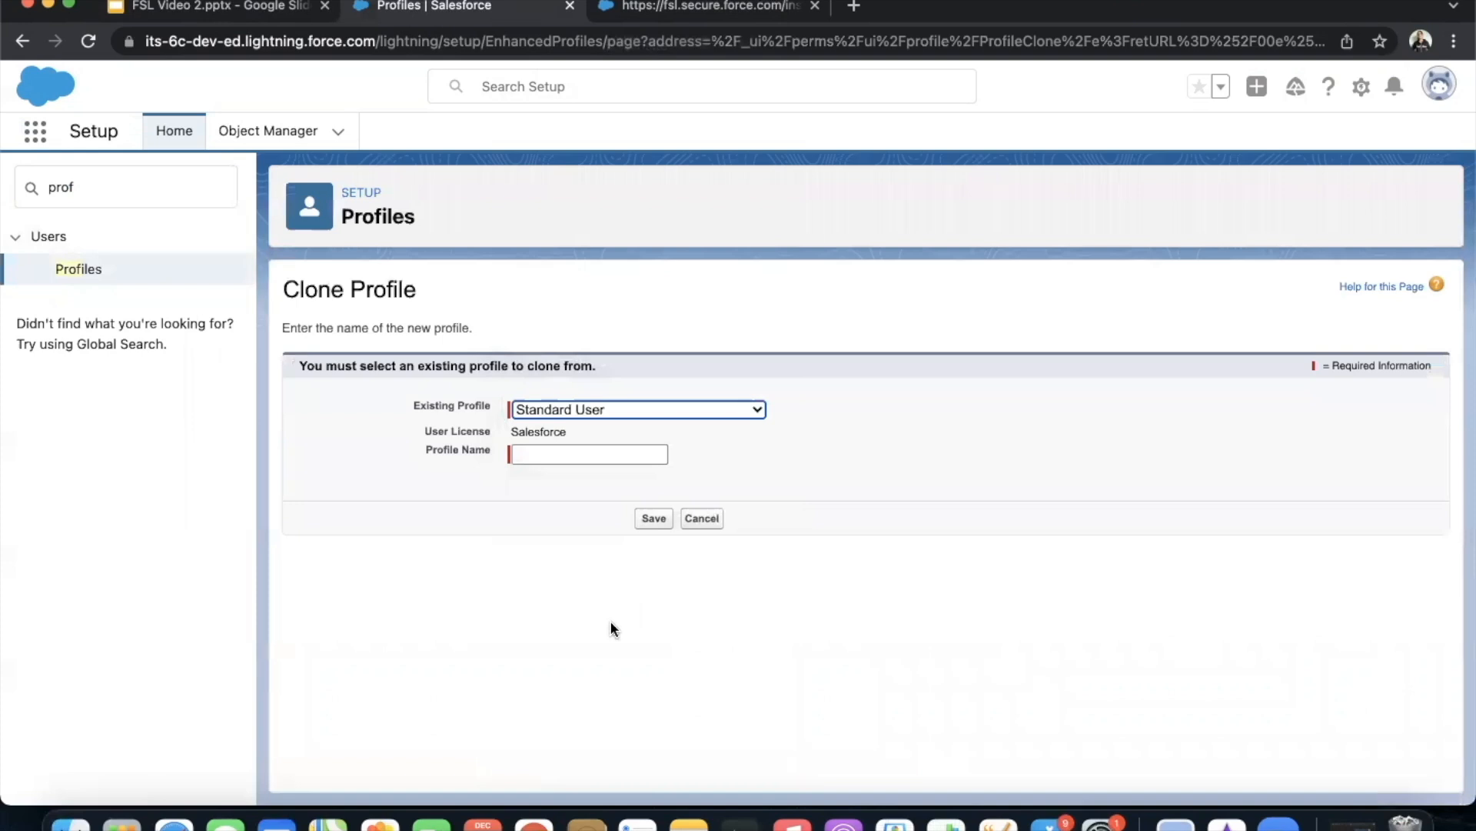
{"action": "left_click", "coordinate": [573, 453]}
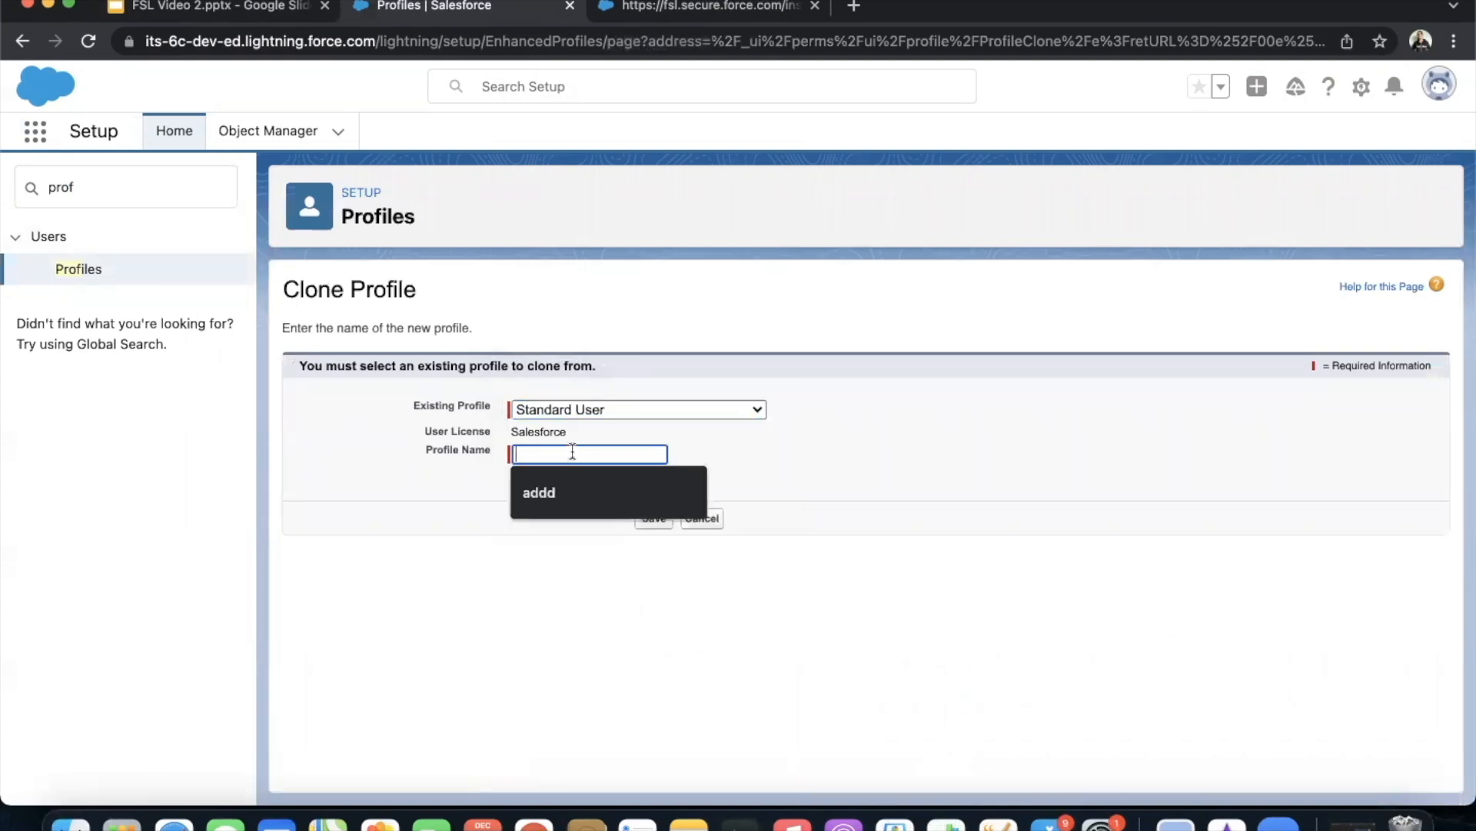
{"action": "type", "text": "Fs"}
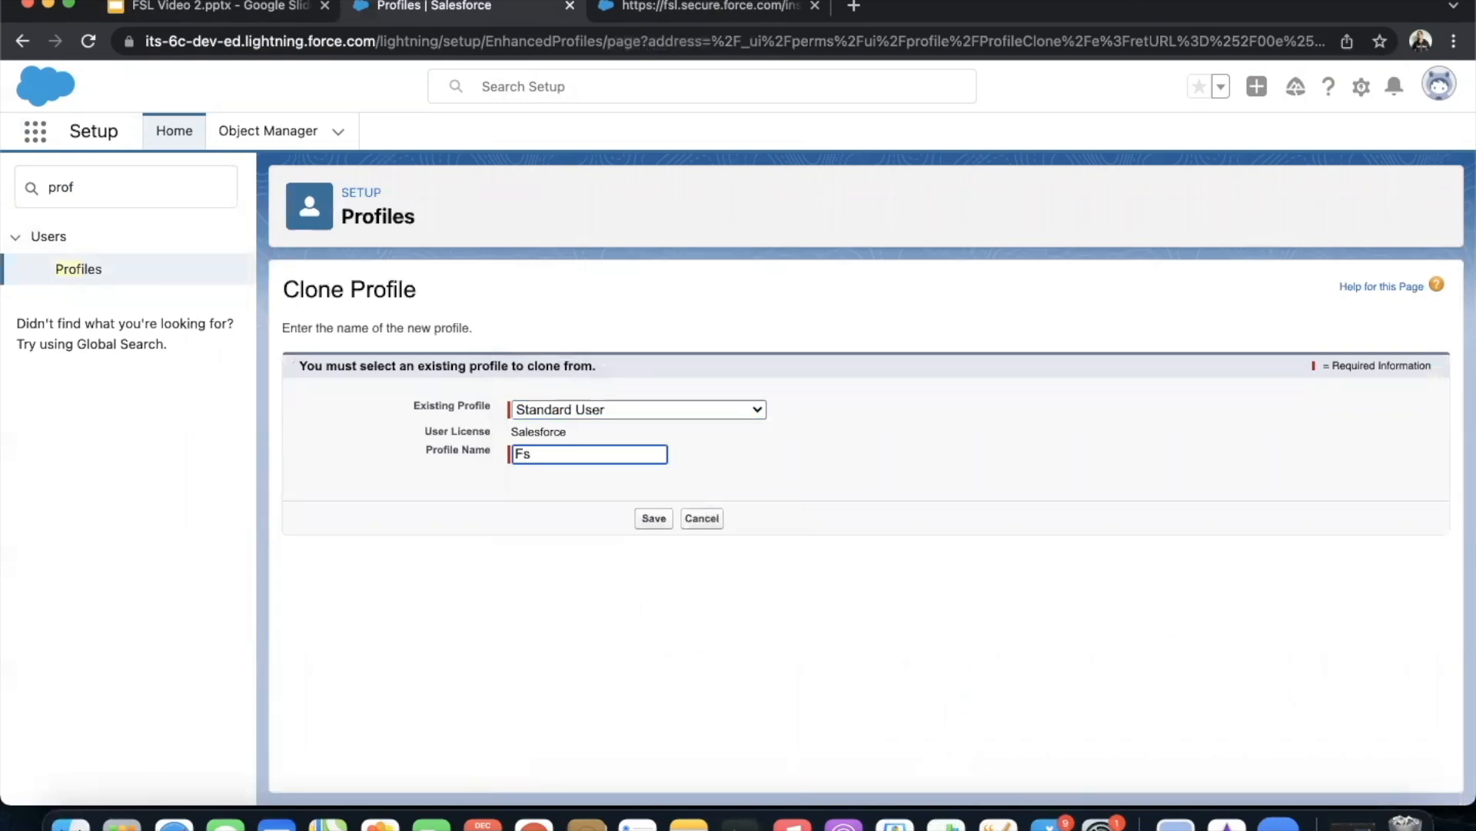
{"action": "type", "text": "SL Admin"}
{"action": "left_click", "coordinate": [666, 526]}
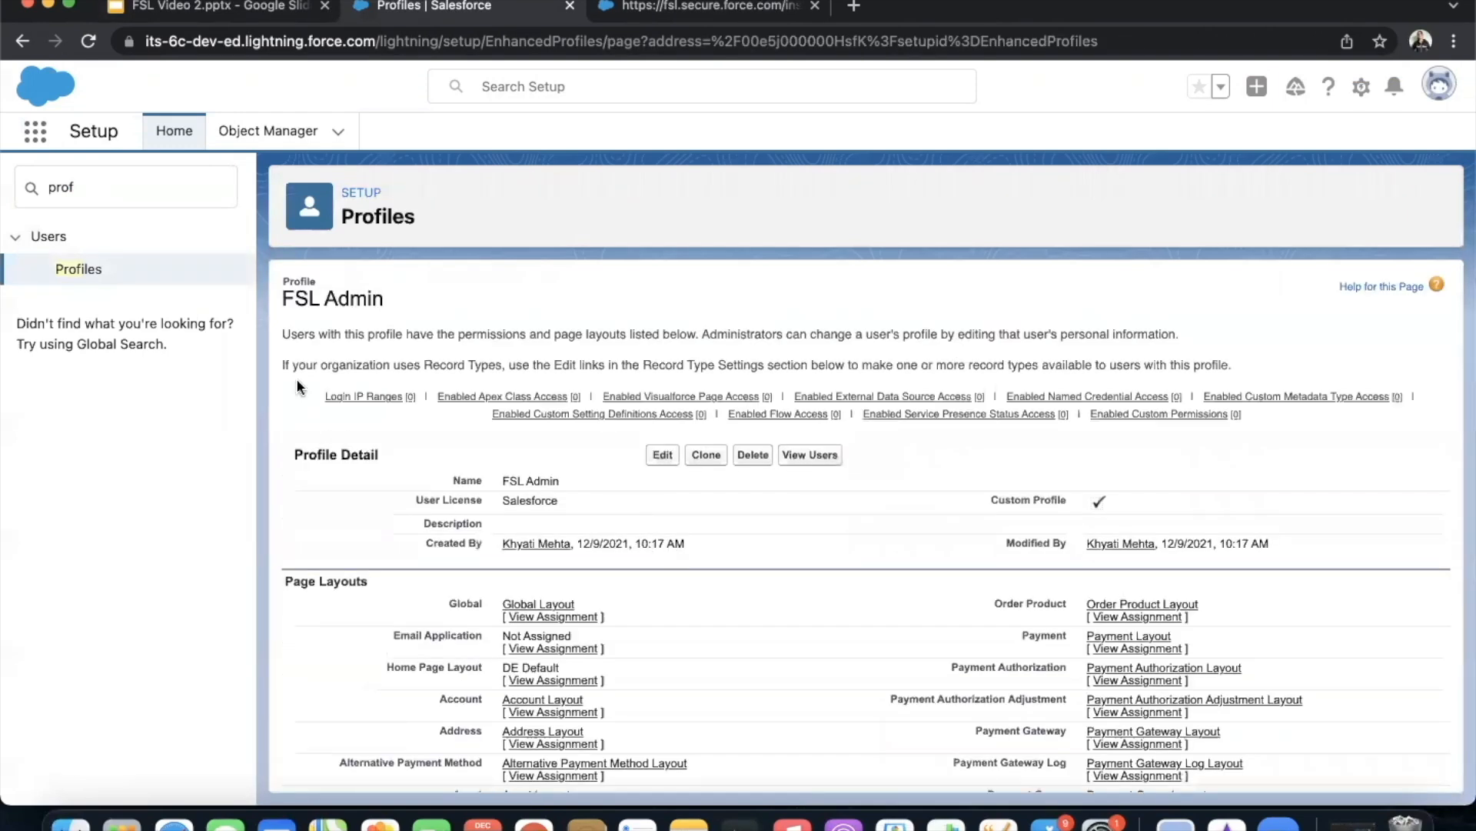
Return to the profile list and create a profile named FSL Dispatcher, cloned from Standard User
{"action": "left_click", "coordinate": [83, 278]}
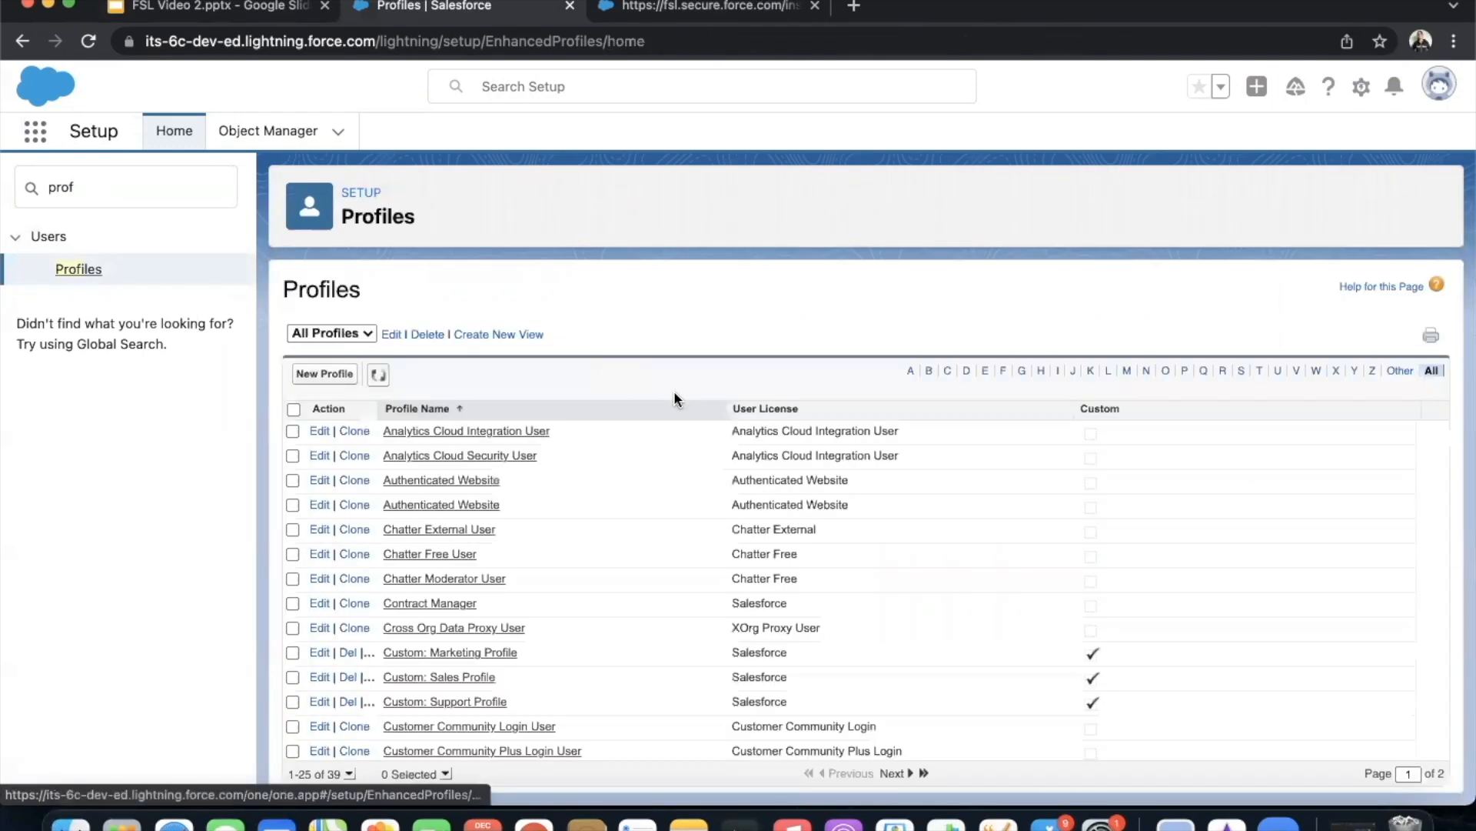
{"action": "left_click", "coordinate": [324, 373]}
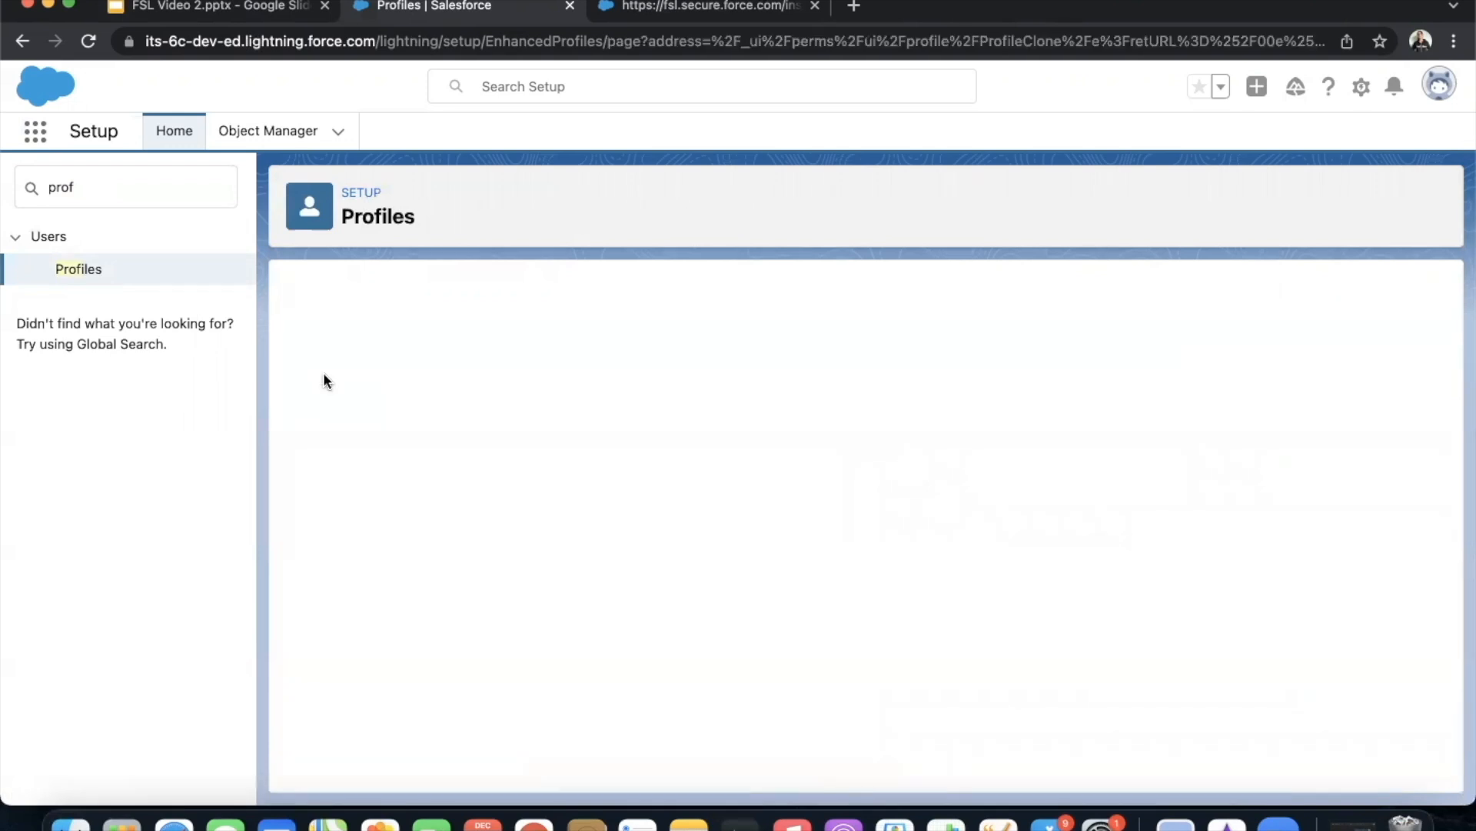
{"action": "left_click", "coordinate": [590, 415]}
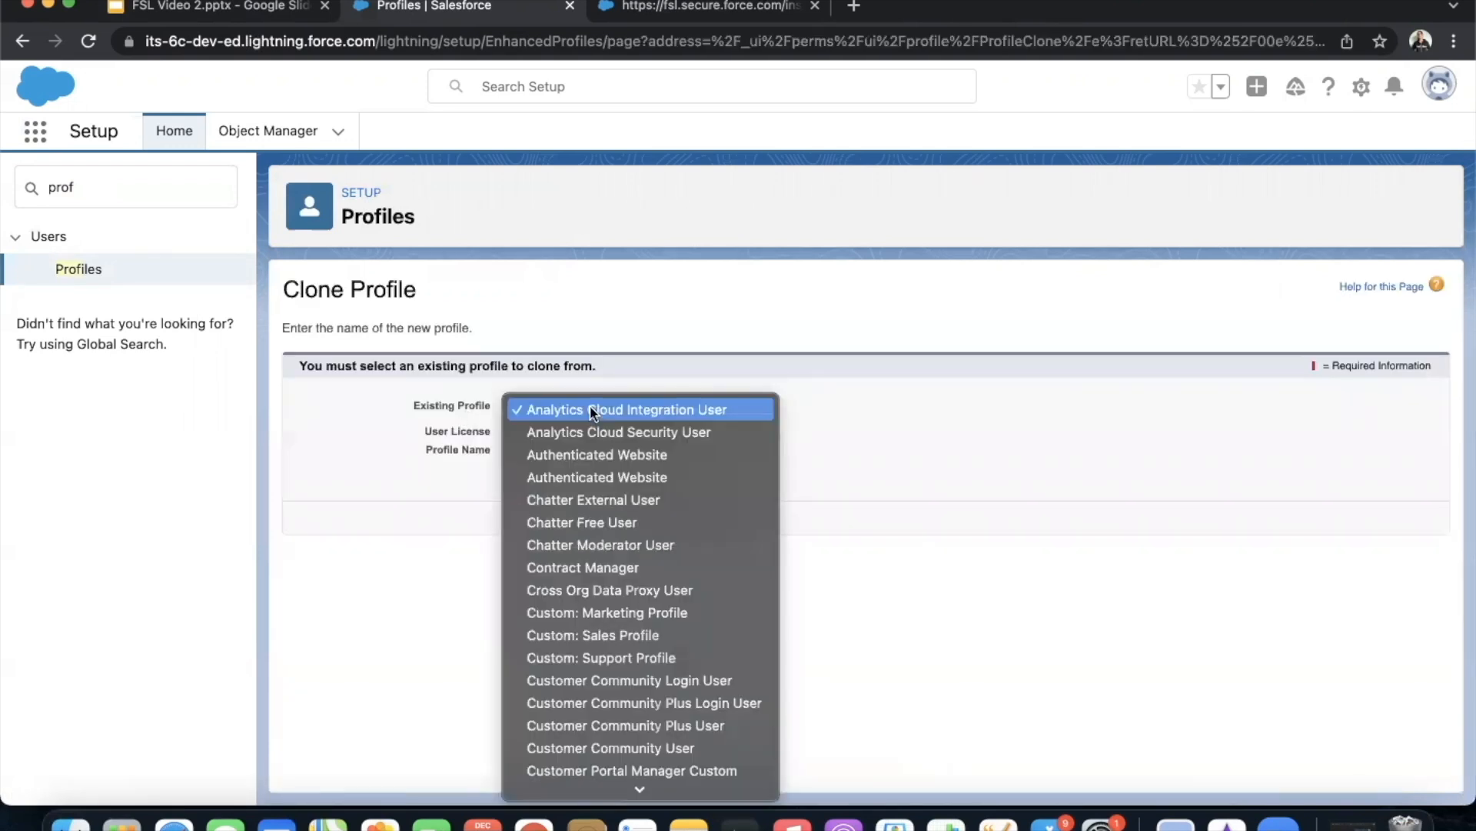
{"action": "type", "text": "st"}
{"action": "key", "text": "Down"}
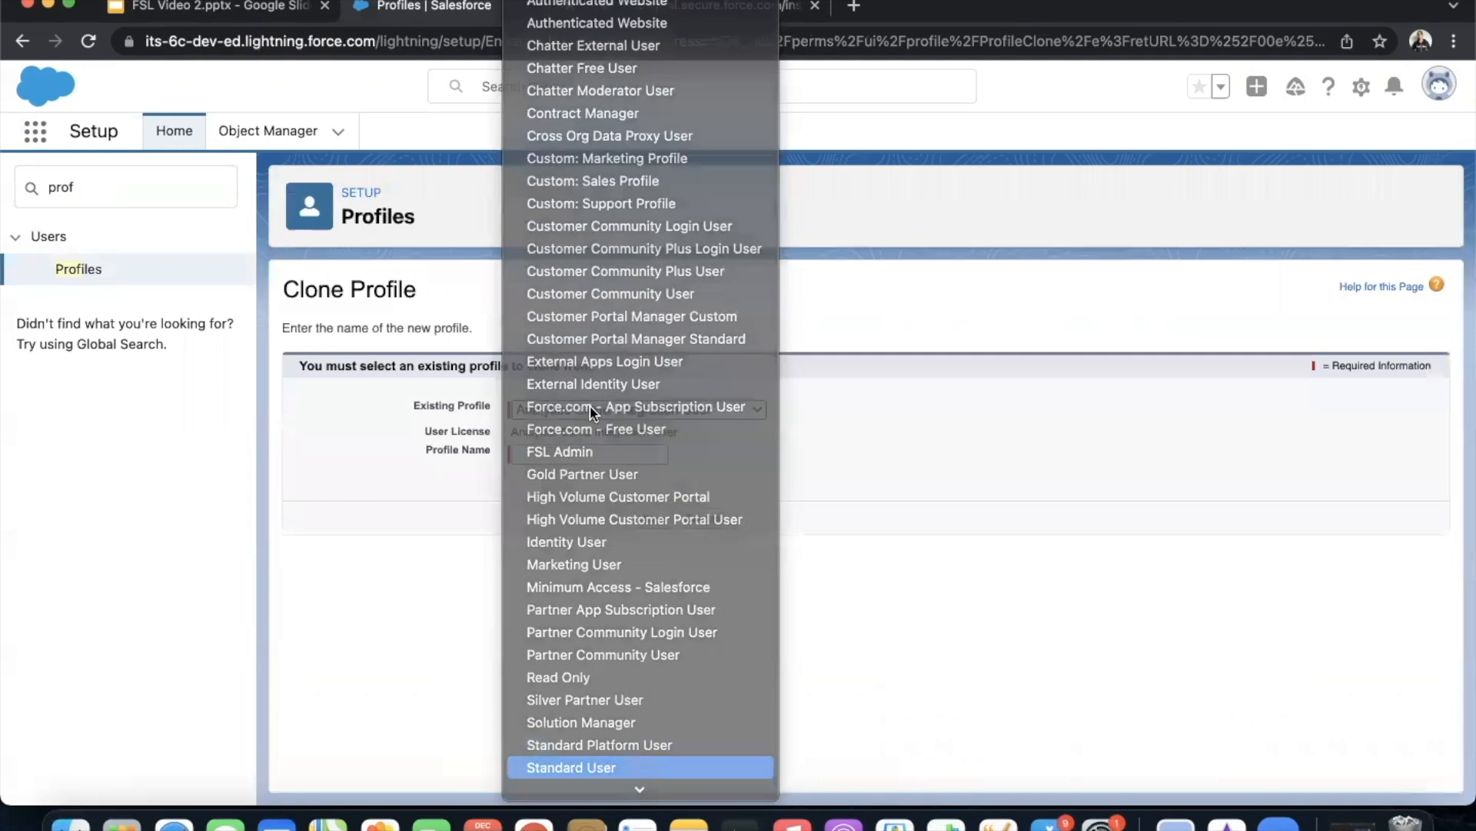
{"action": "key", "text": "Return"}
{"action": "left_click", "coordinate": [579, 454]}
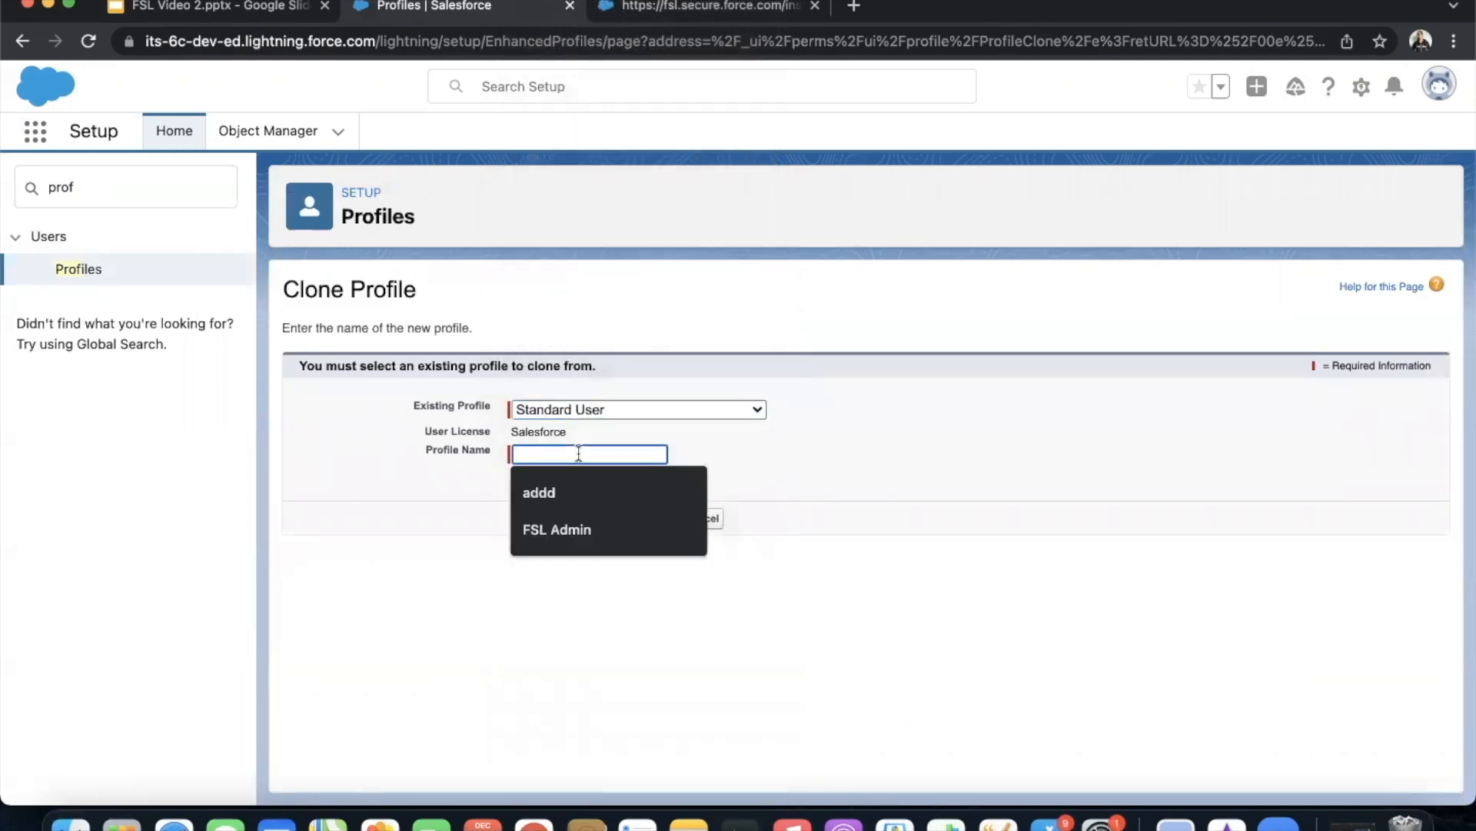
{"action": "type", "text": "FSL"}
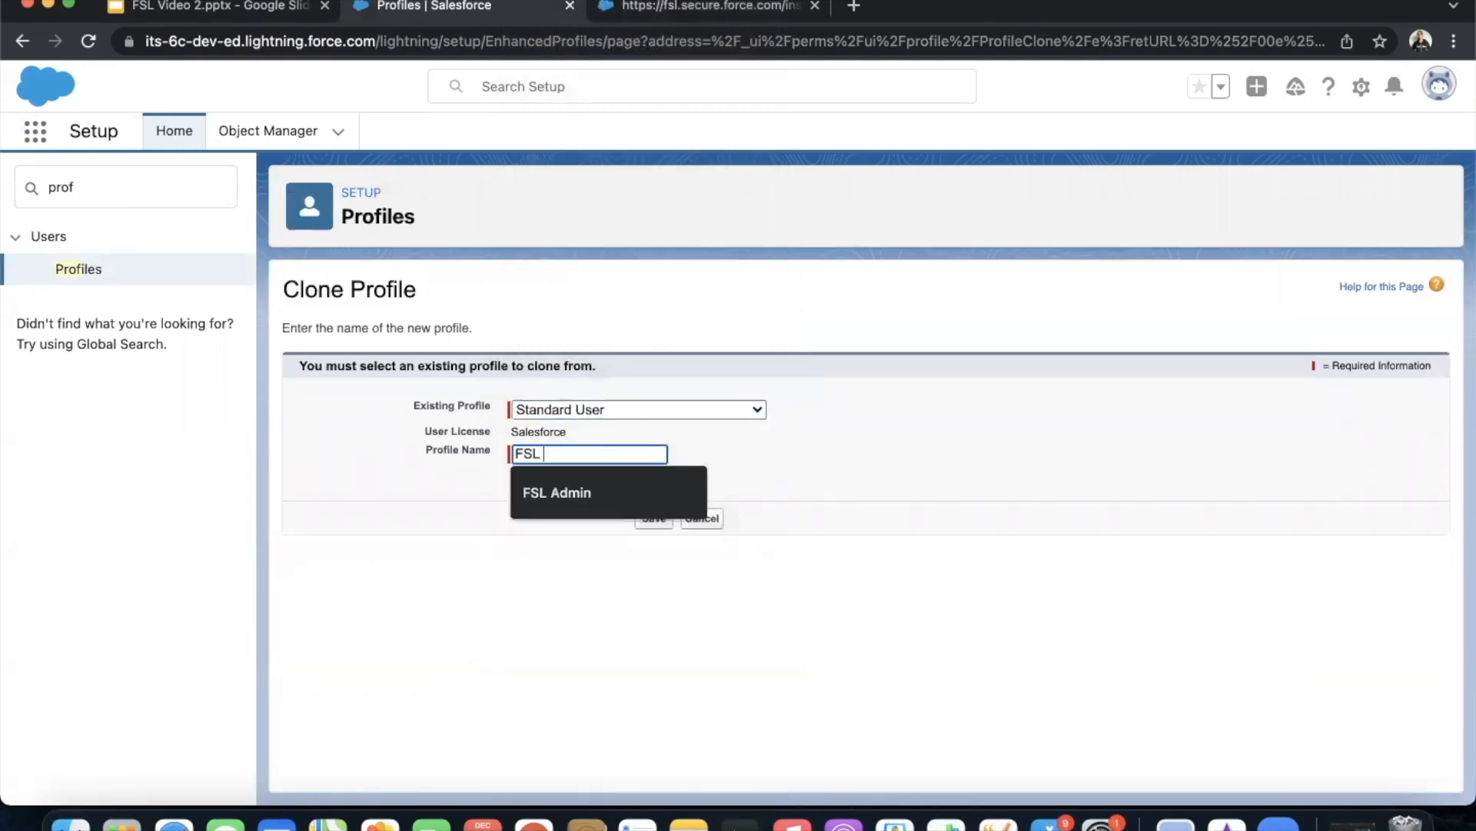
{"action": "type", "text": " Dispatcheer"}
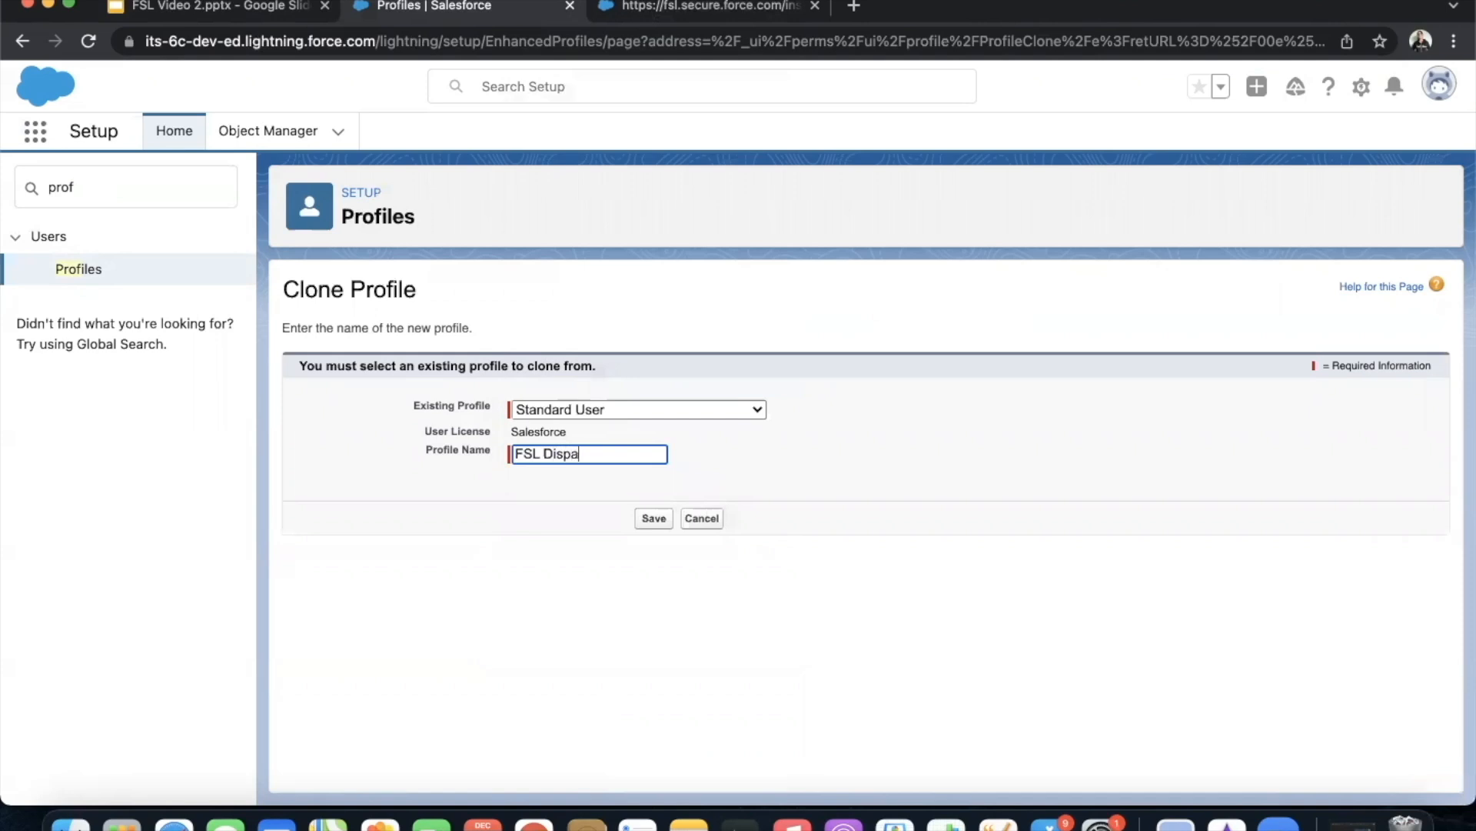
{"action": "key", "text": "BackSpace"}
{"action": "key", "text": "BackSpace"}
{"action": "type", "text": "r"}
{"action": "left_click", "coordinate": [653, 519]}
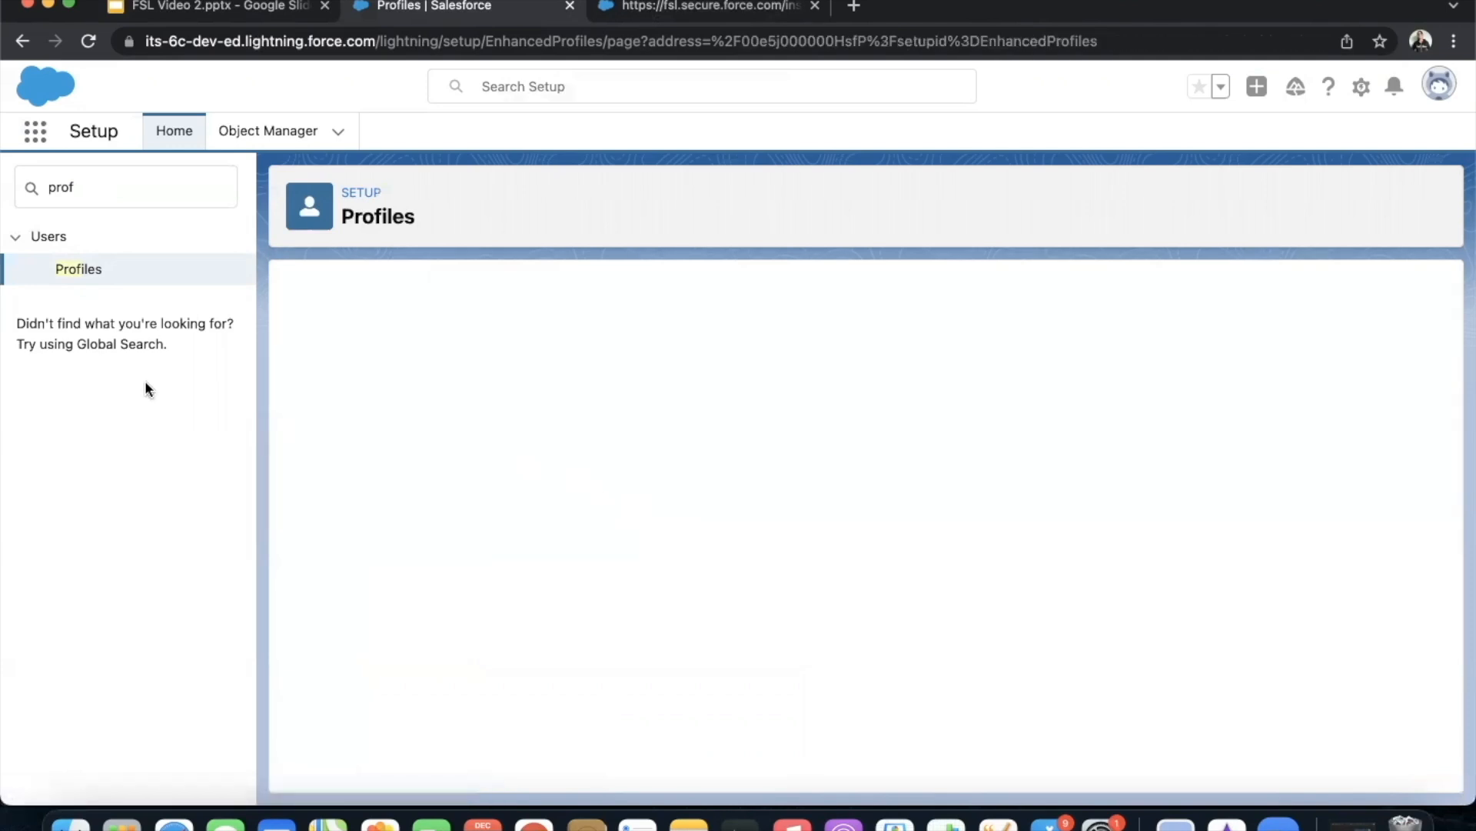
Return to the profile list and create a profile named FSL Mobile, cloned from Standard User
{"action": "left_click", "coordinate": [83, 270]}
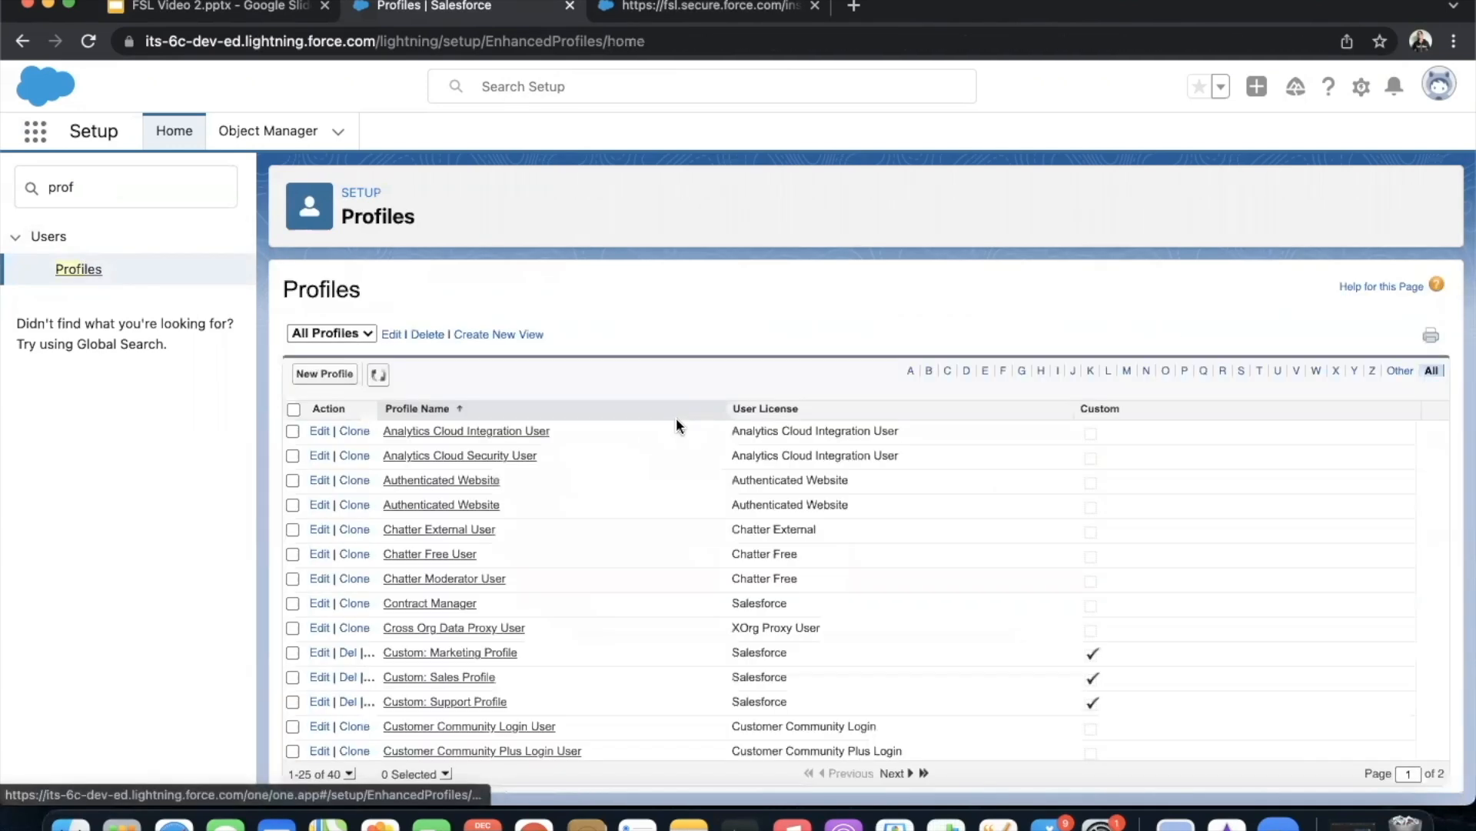
{"action": "left_click", "coordinate": [338, 373]}
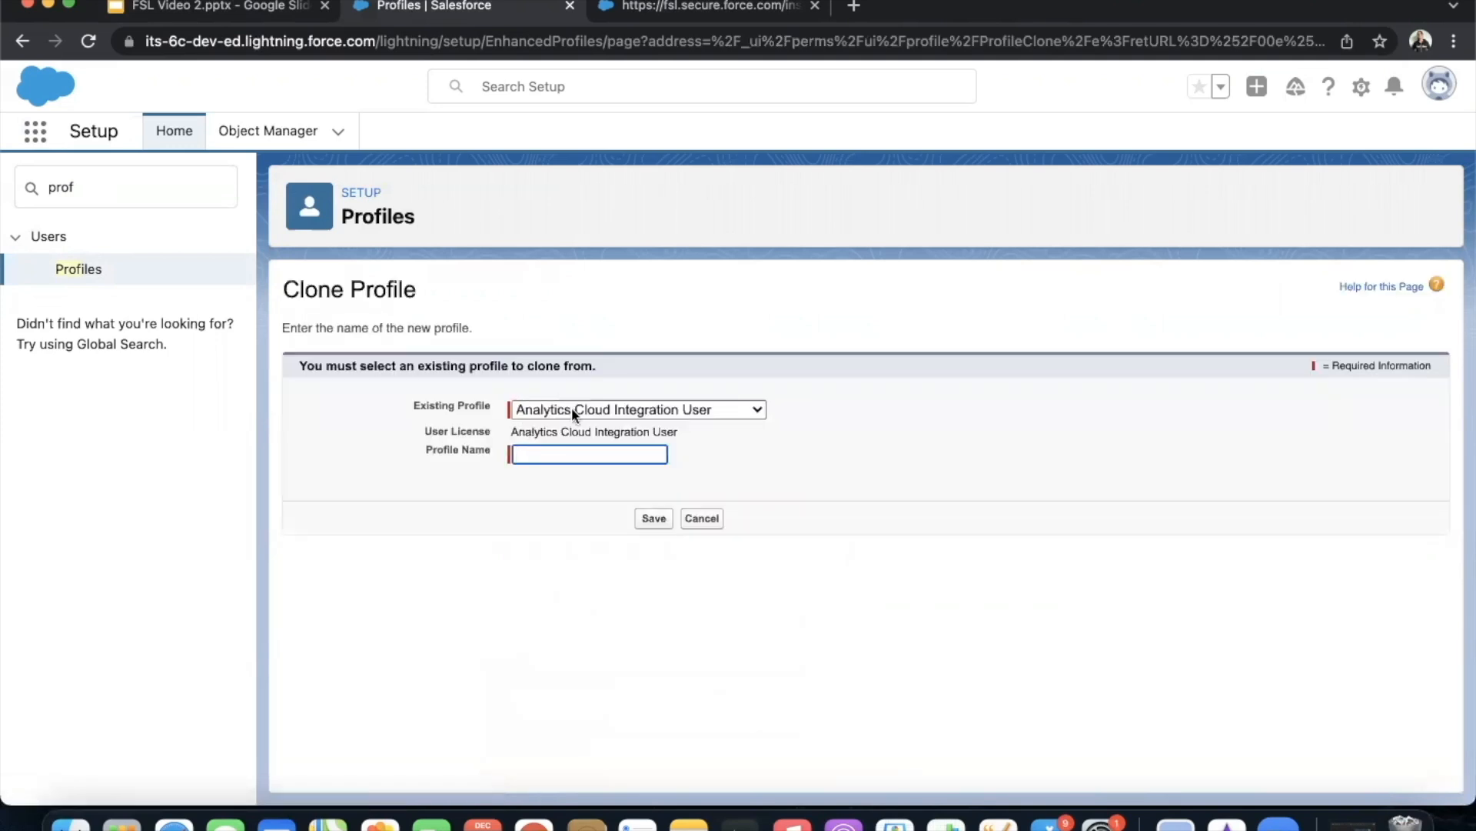
{"action": "left_click", "coordinate": [587, 412]}
{"action": "type", "text": "st"}
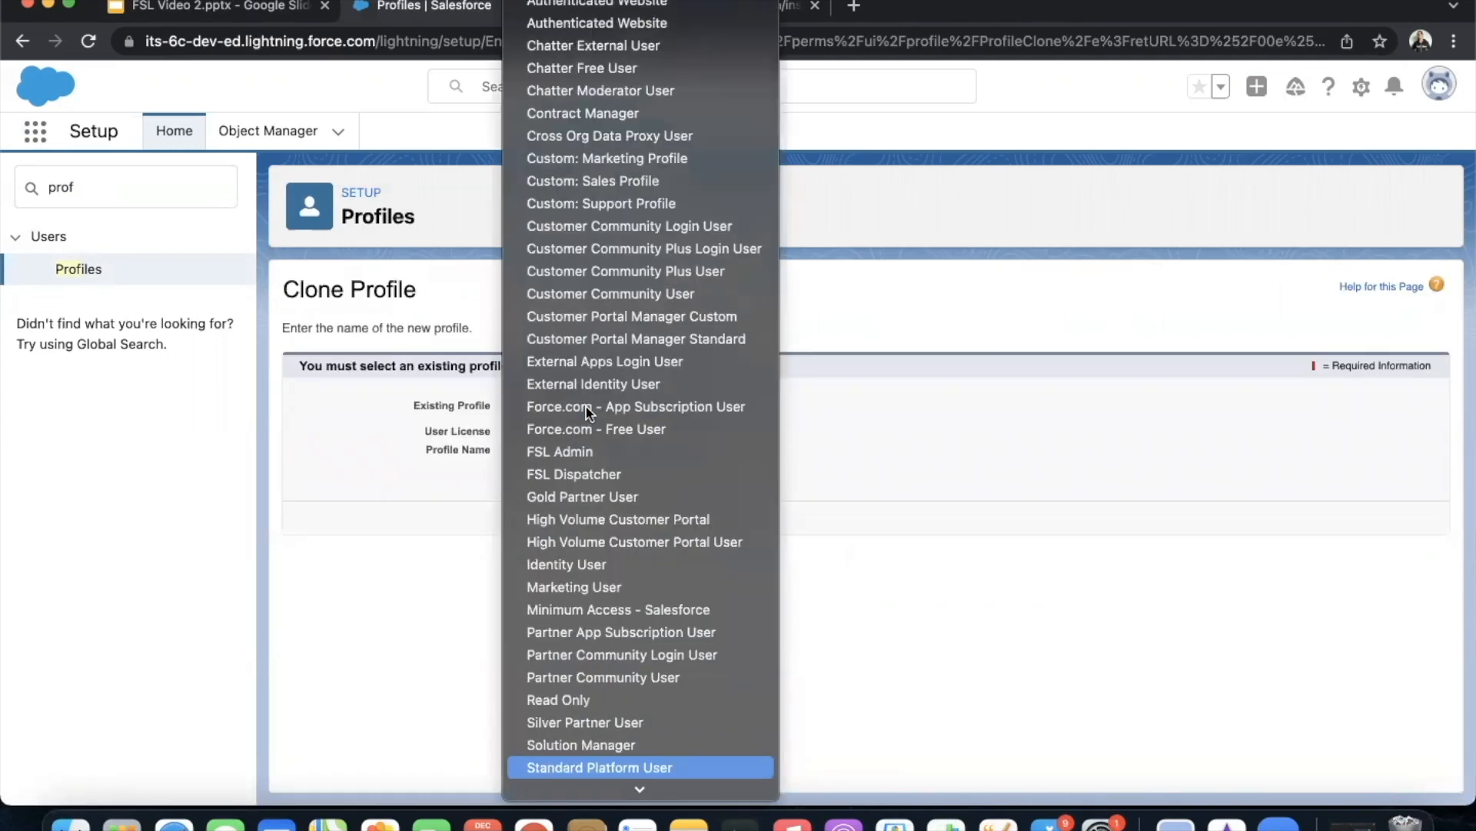
{"action": "key", "text": "Down"}
{"action": "key", "text": "Return"}
{"action": "left_click", "coordinate": [570, 454]}
{"action": "type", "text": "FS"}
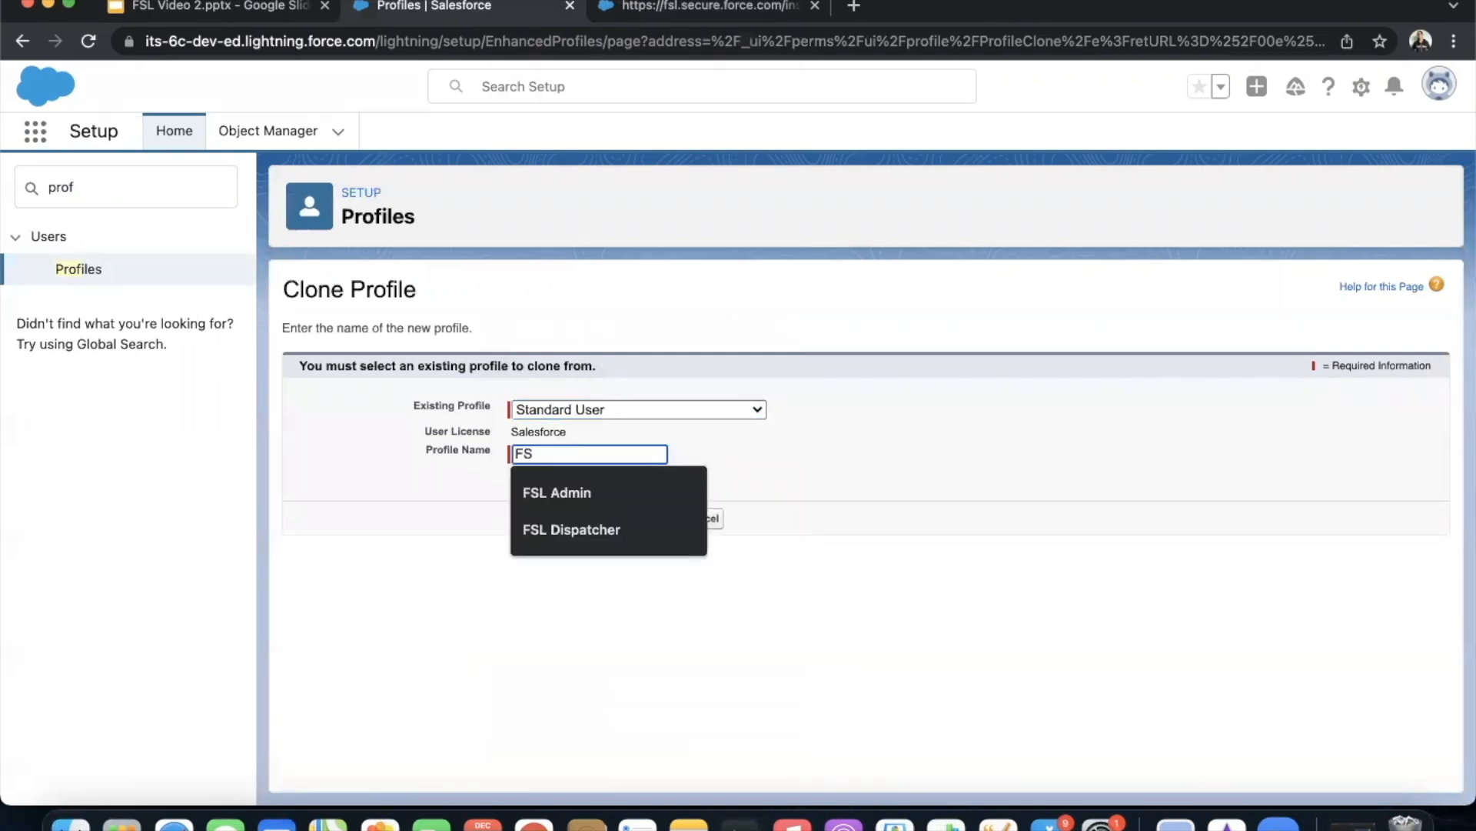
{"action": "type", "text": "L Mobile"}
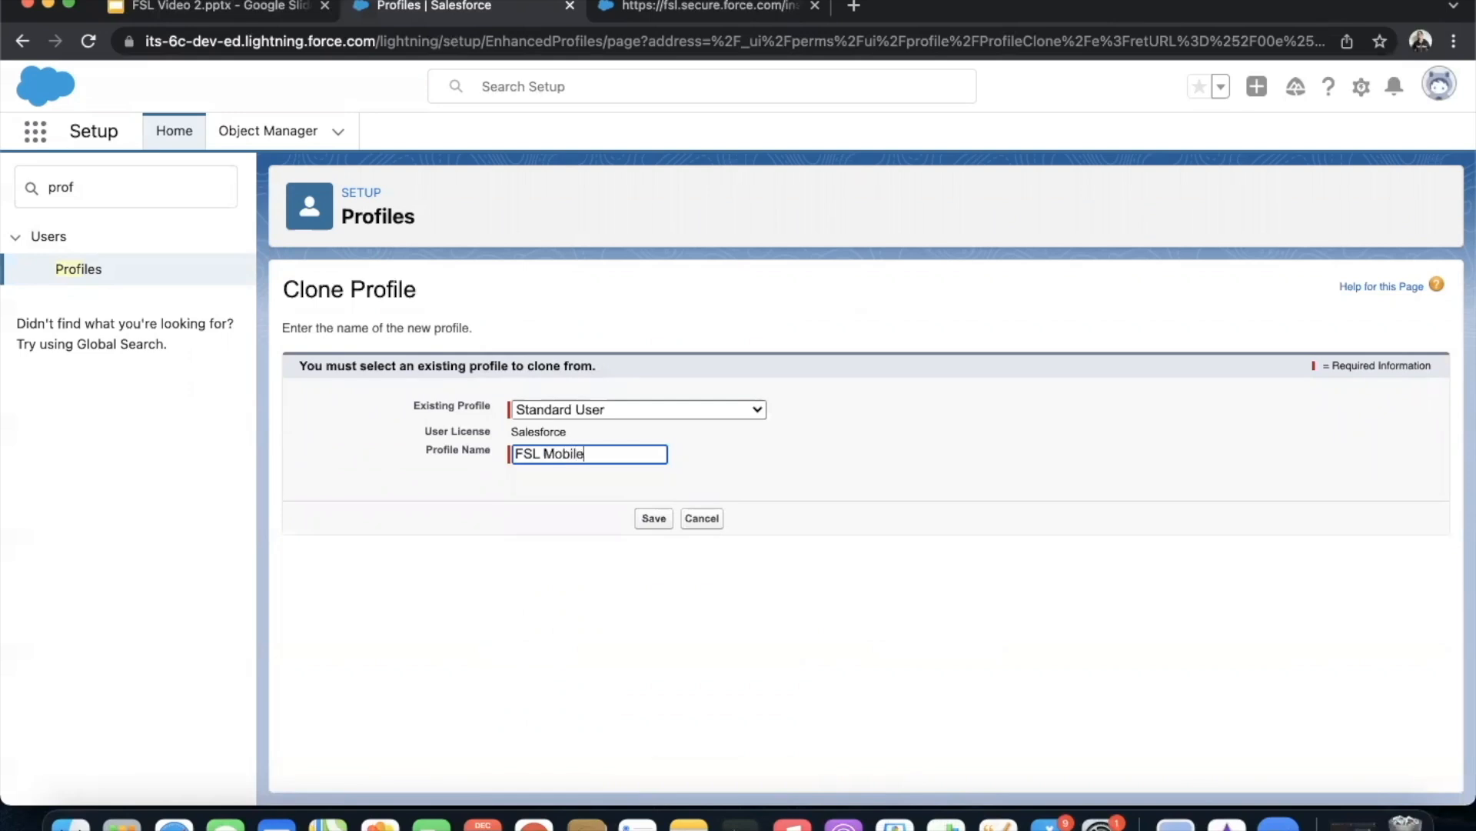
{"action": "left_click", "coordinate": [650, 518]}
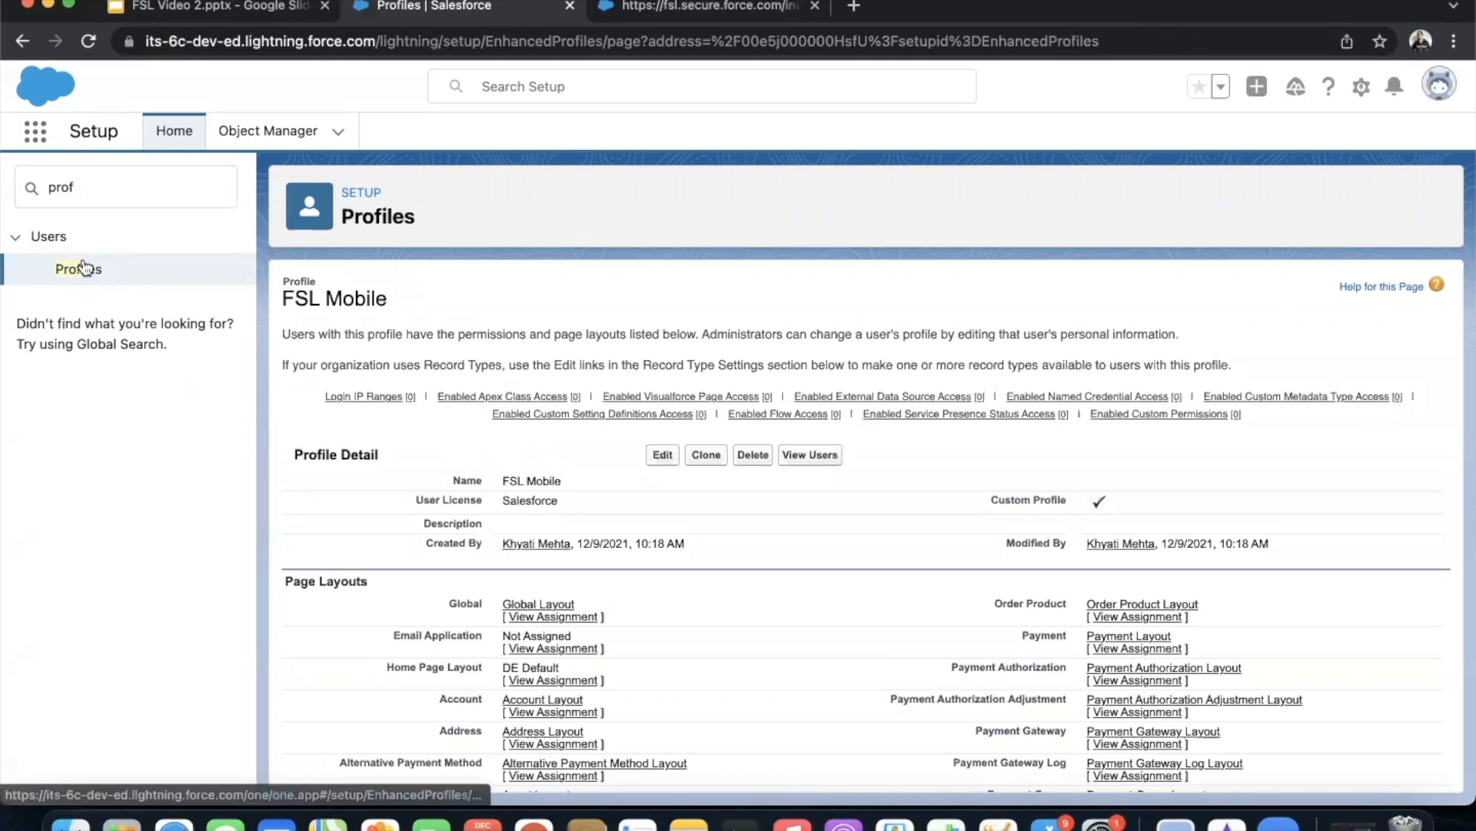
Return to the profile list and create a profile named FSL Showroom, cloned from Standard User
{"action": "left_click", "coordinate": [84, 268]}
{"action": "left_click", "coordinate": [322, 374]}
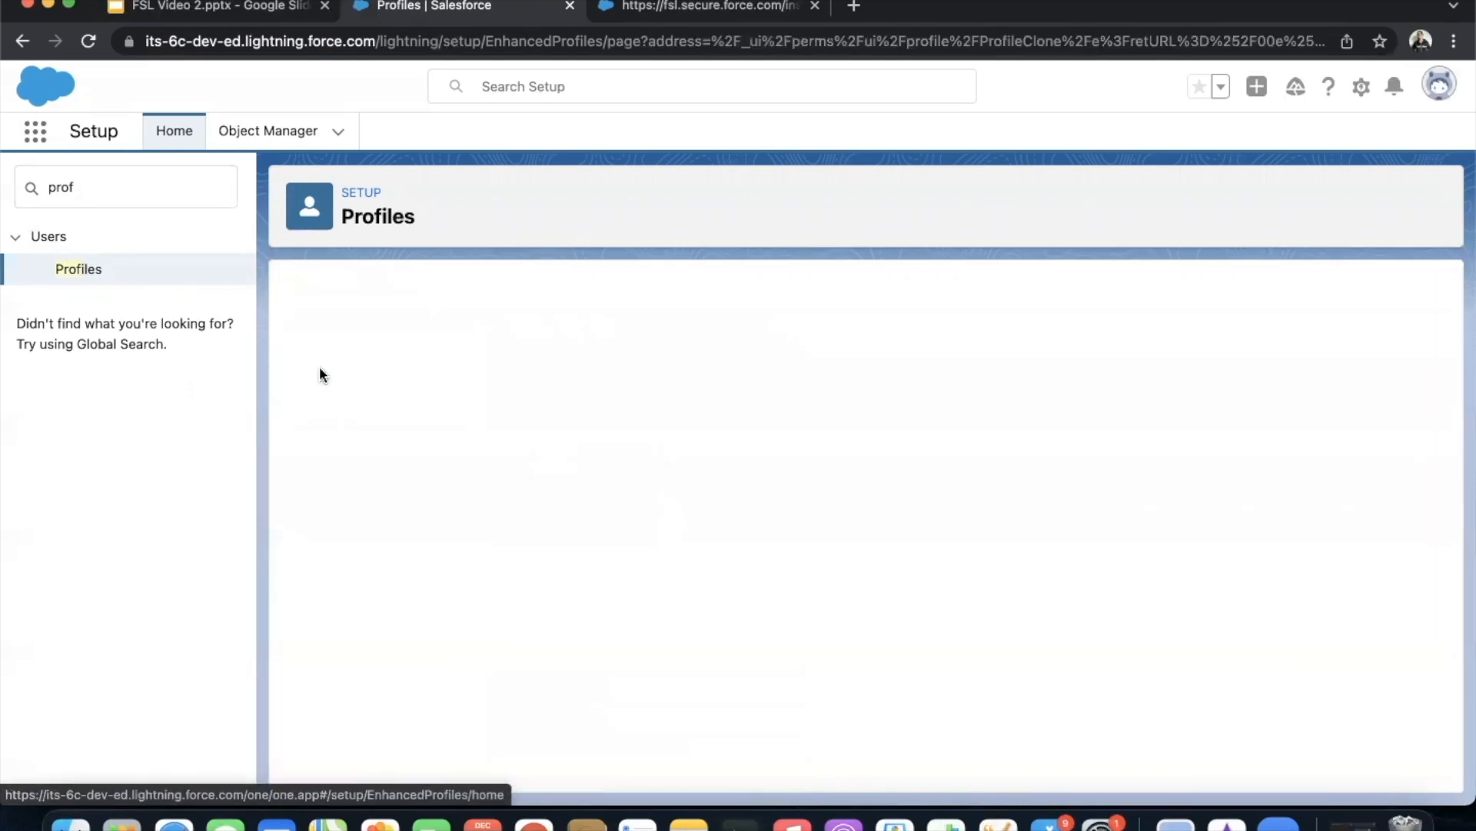
{"action": "left_click", "coordinate": [567, 411]}
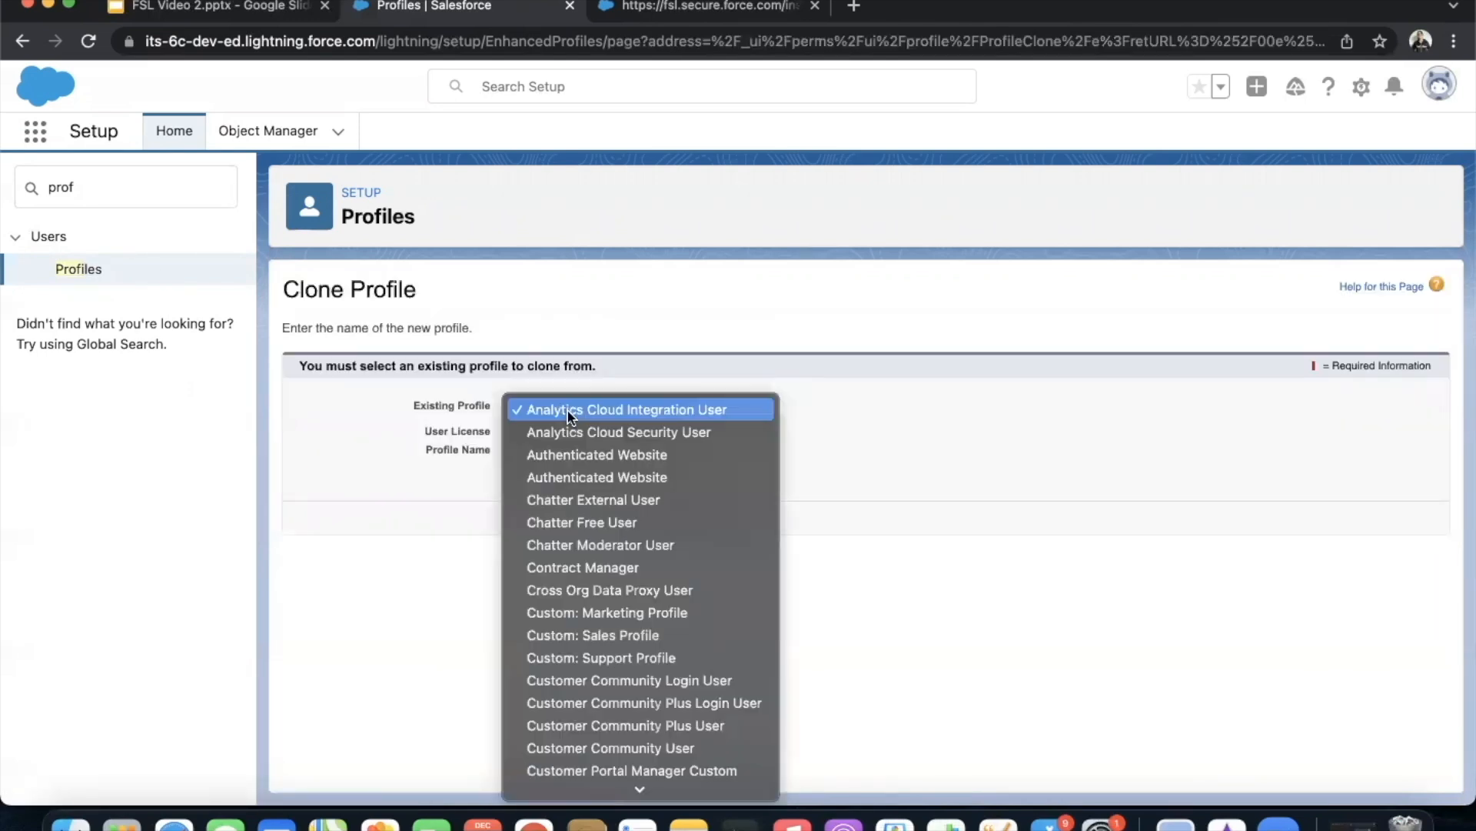
{"action": "type", "text": "st"}
{"action": "key", "text": "Down"}
{"action": "key", "text": "Return"}
{"action": "left_click", "coordinate": [540, 455]}
{"action": "type", "text": "FSL"}
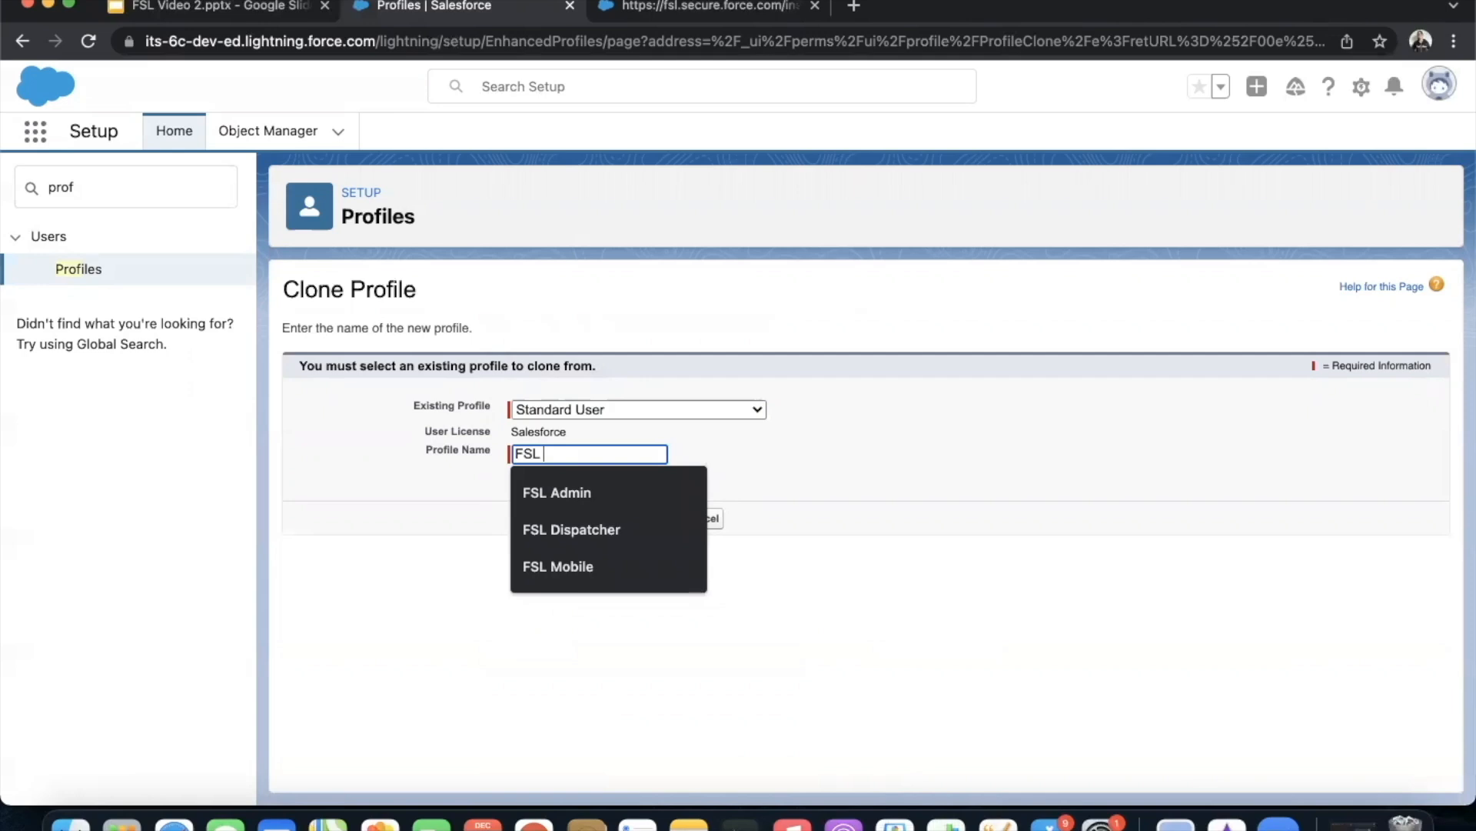
{"action": "type", "text": " She"}
{"action": "key", "text": "BackSpace"}
{"action": "type", "text": "owroom"}
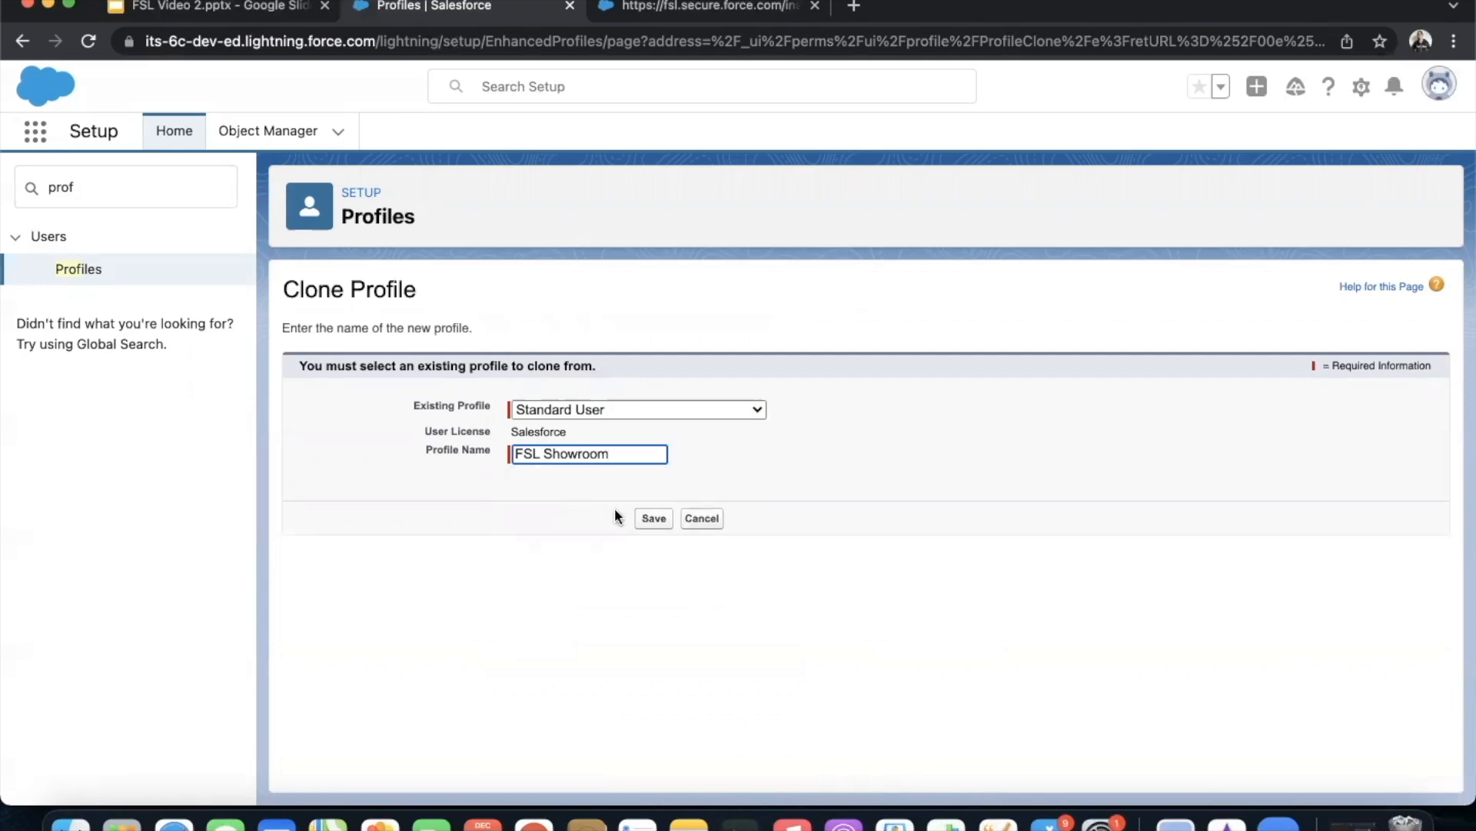
{"action": "left_click", "coordinate": [653, 518]}
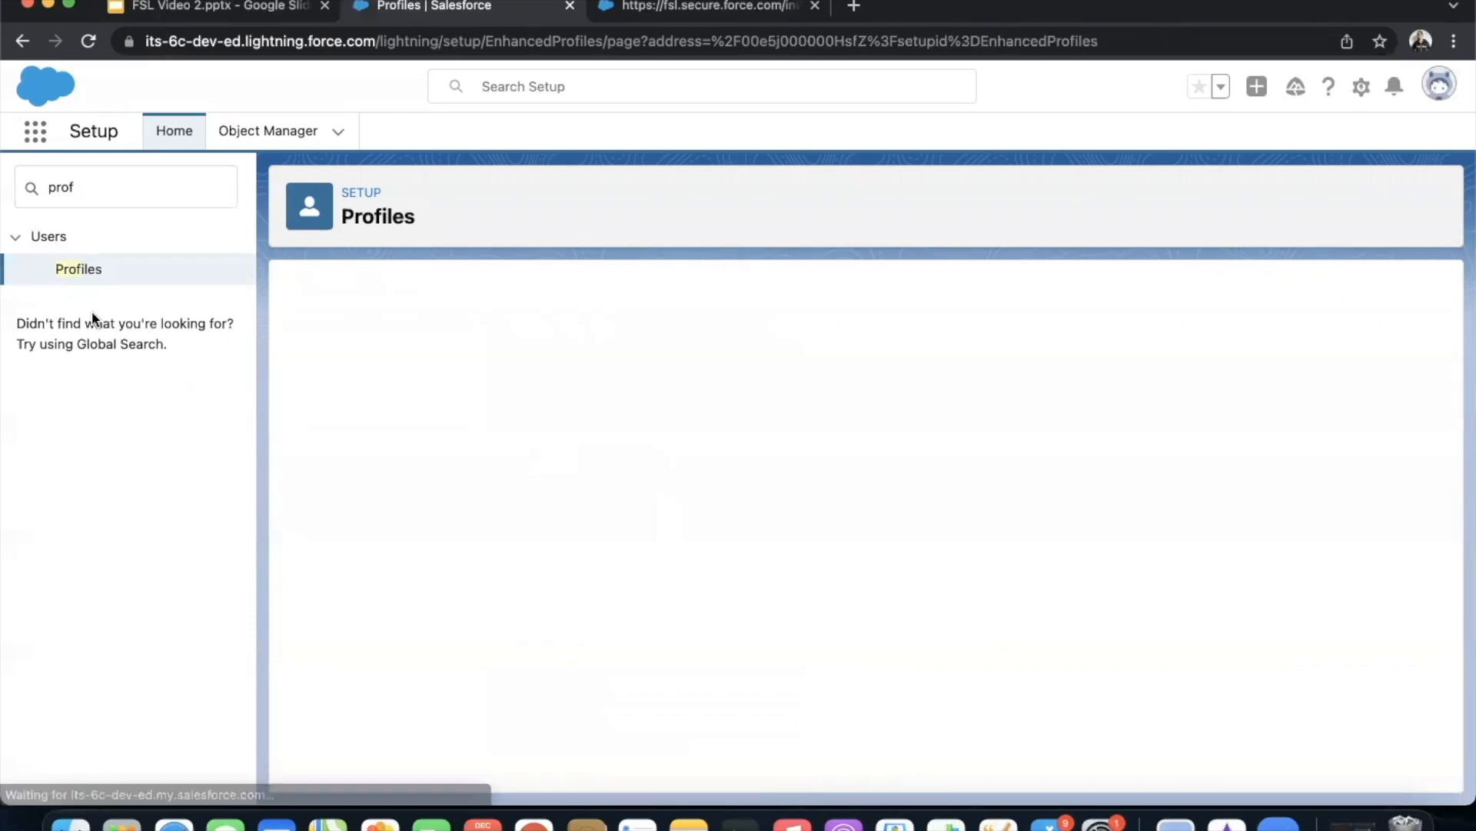
Return to the profile list and create a profile named FSL Contractor, cloned from Standard User
{"action": "left_click", "coordinate": [83, 272]}
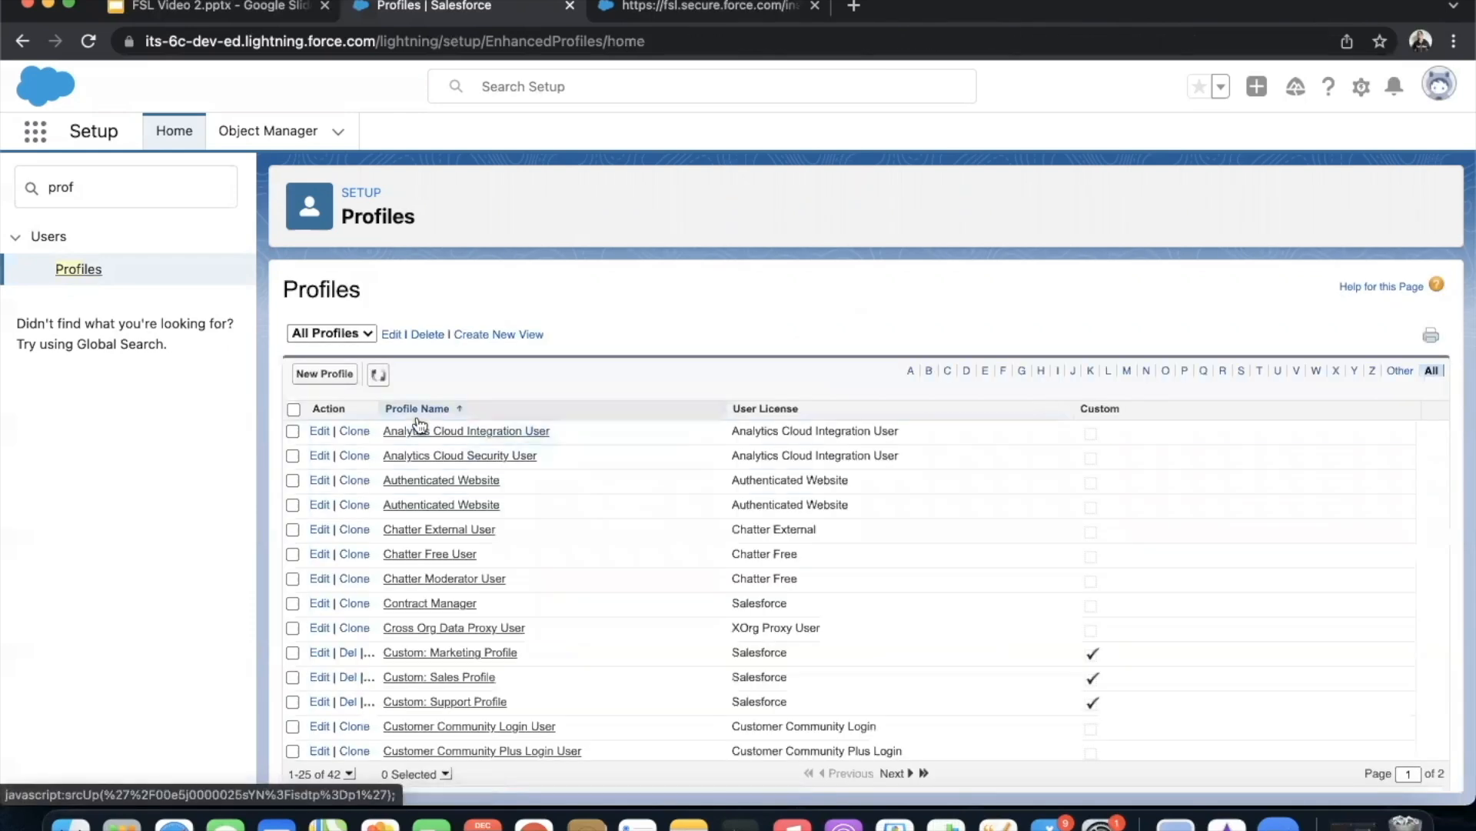
{"action": "left_click", "coordinate": [337, 375]}
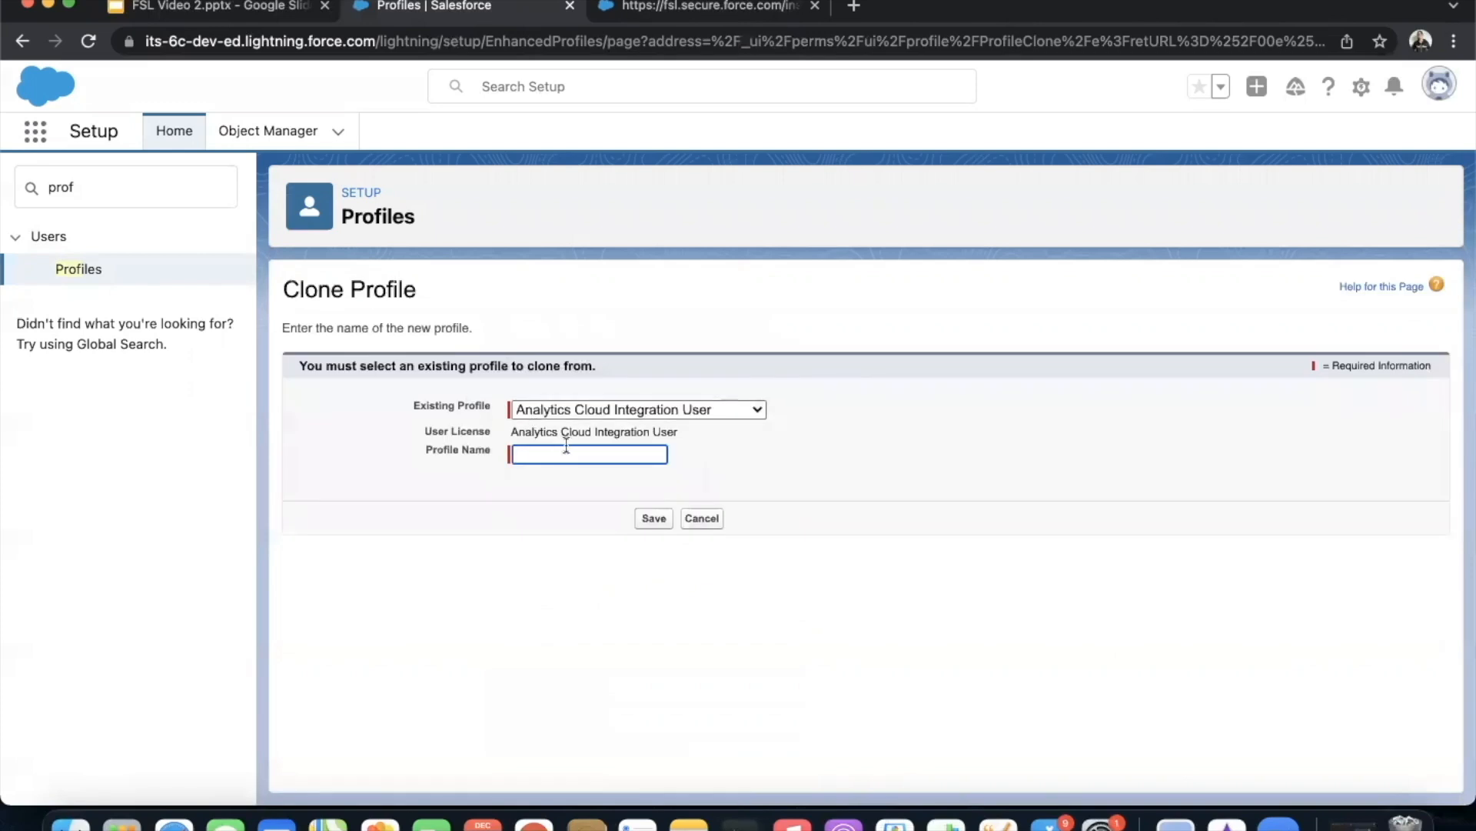
{"action": "left_click", "coordinate": [593, 409]}
{"action": "type", "text": "st"}
{"action": "key", "text": "Down"}
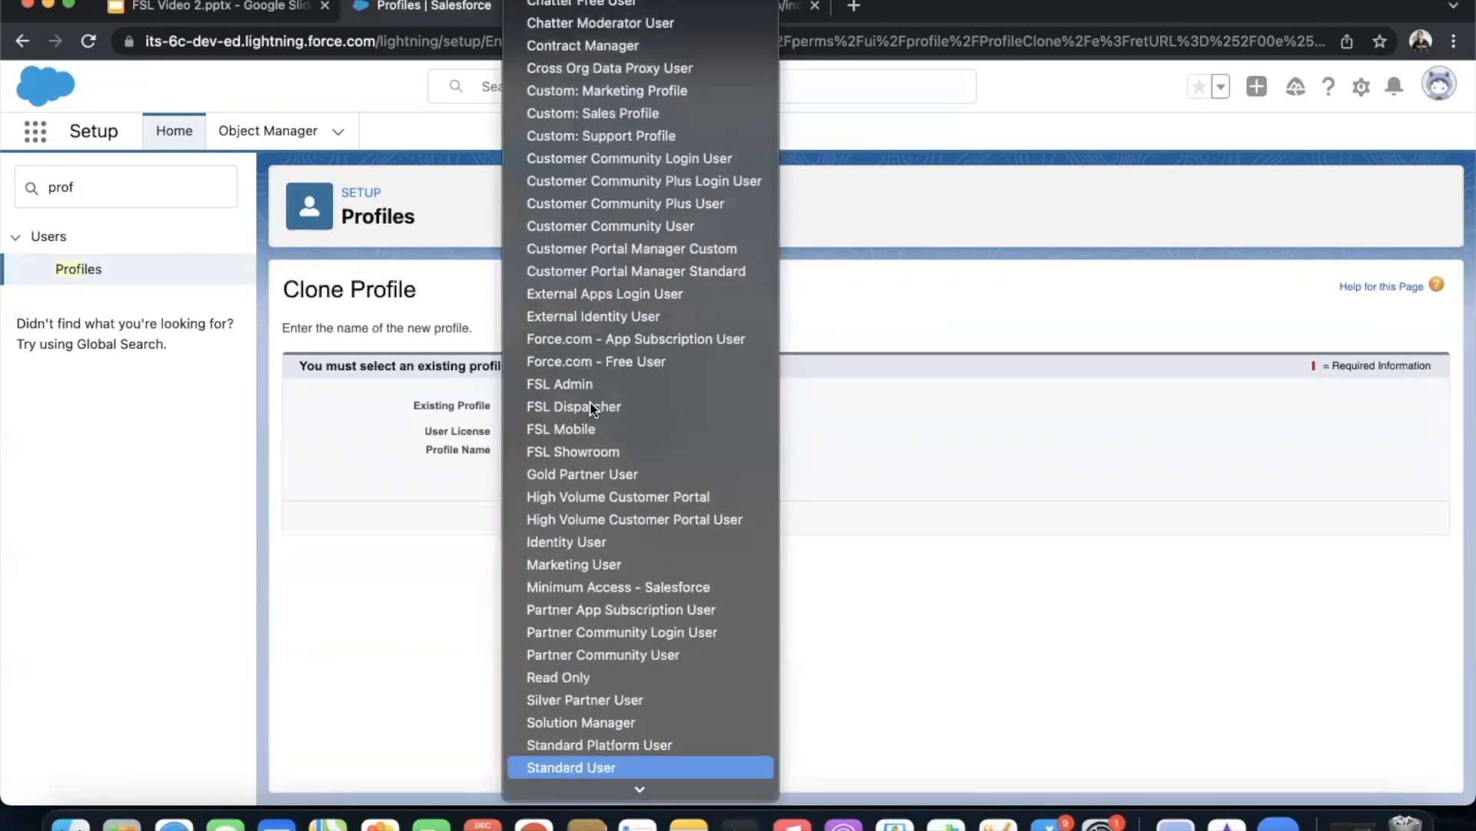
{"action": "key", "text": "Return"}
{"action": "left_click", "coordinate": [567, 453]}
{"action": "type", "text": "FSL C"}
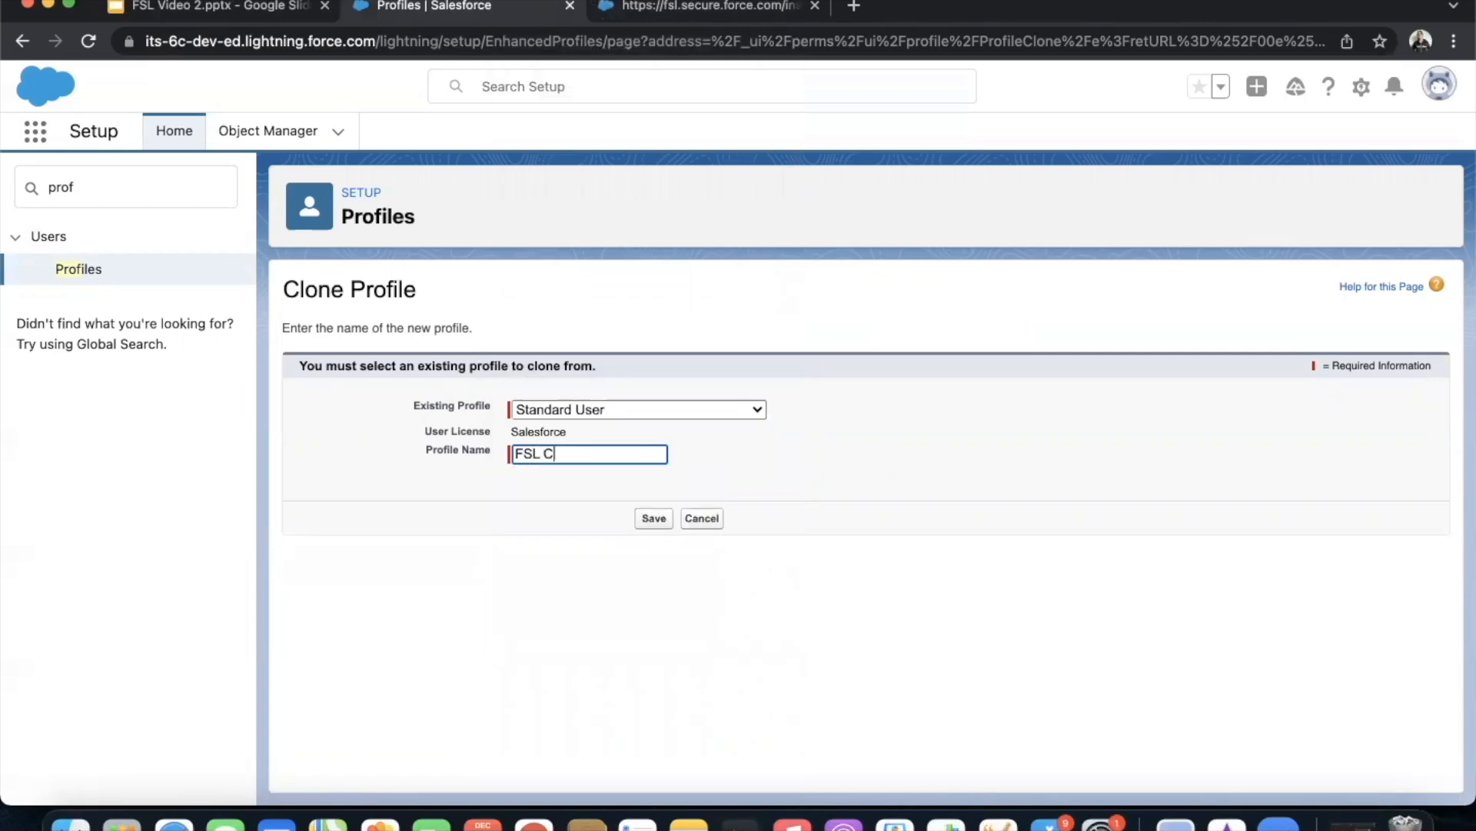
{"action": "type", "text": "ontractor"}
{"action": "left_click", "coordinate": [652, 528]}
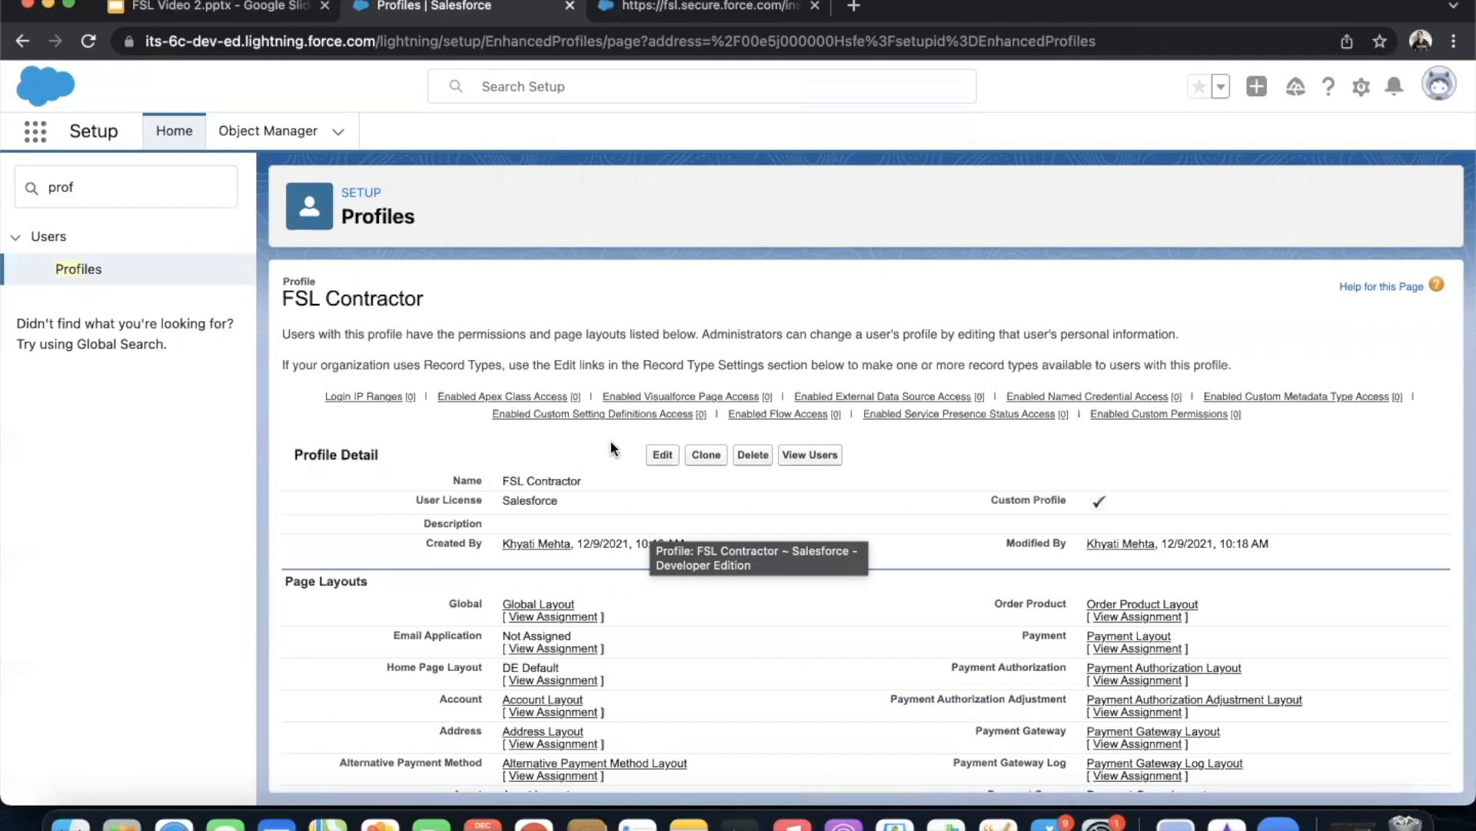
Start the production install of the Salesforce Field Service Managed Package from the installation hub and try logging in with the org's username and password
{"action": "left_click", "coordinate": [666, 9]}
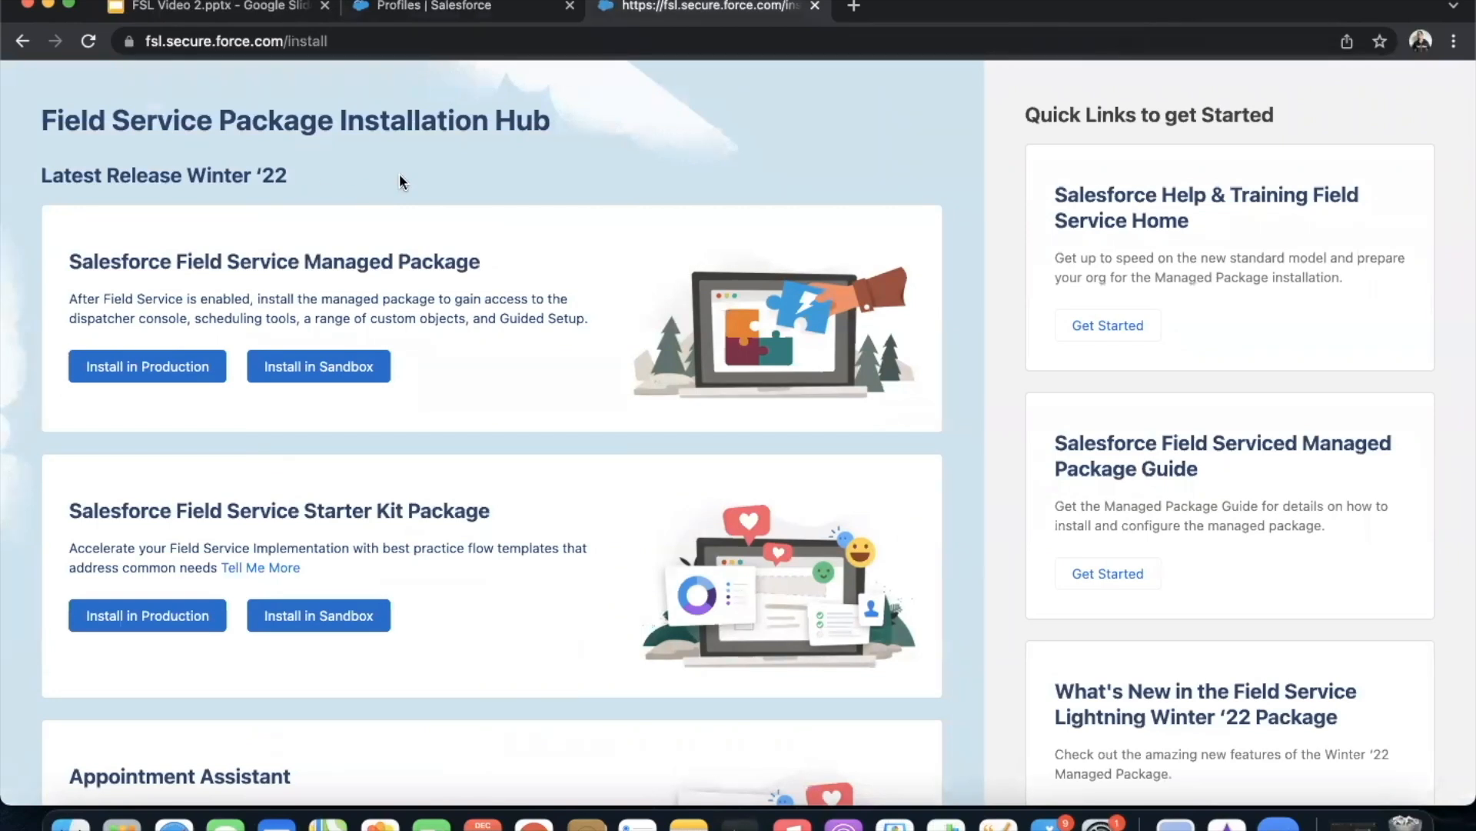
{"action": "left_click", "coordinate": [166, 378]}
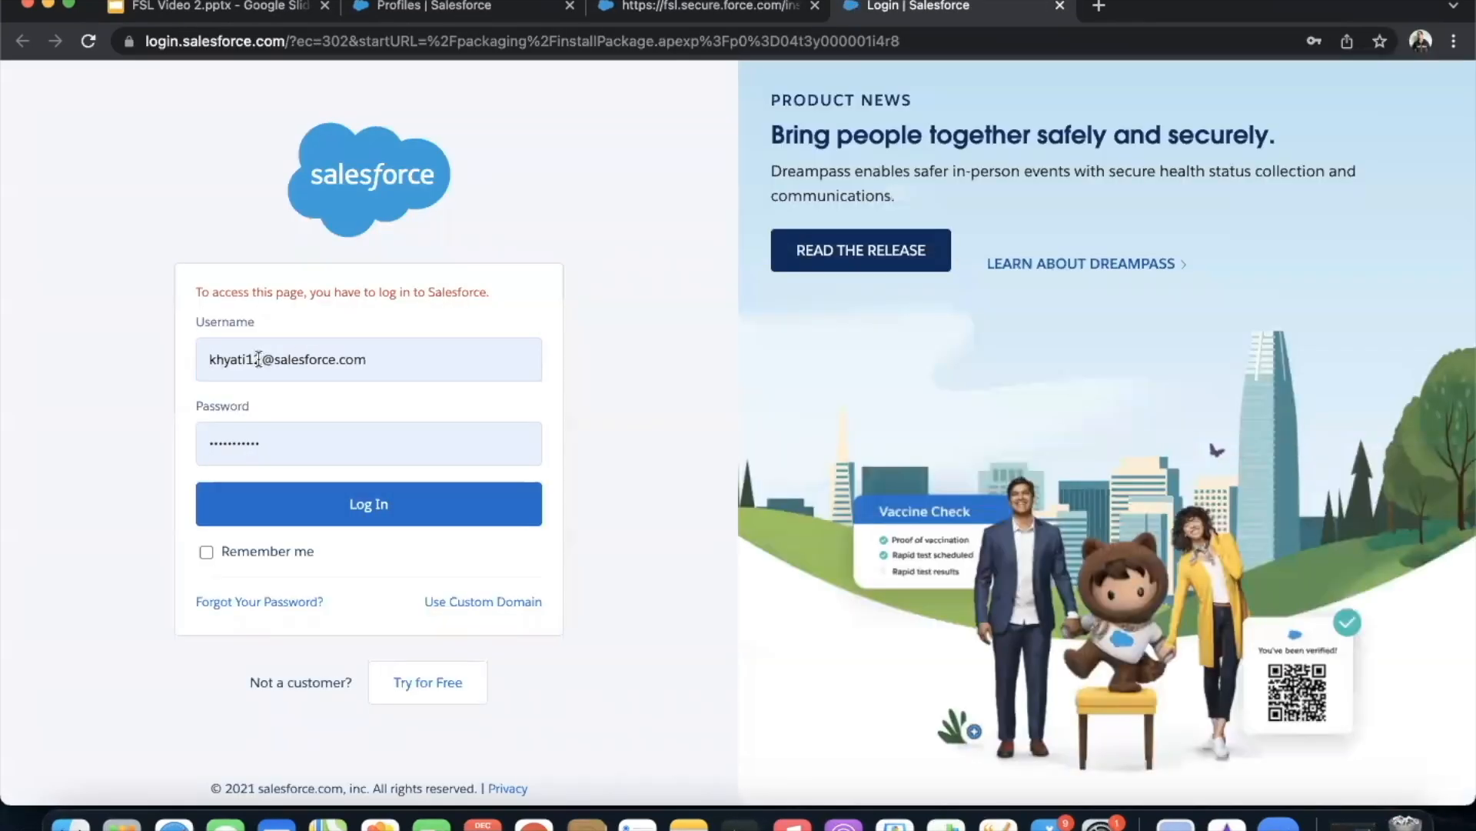
{"action": "left_click", "coordinate": [262, 359]}
{"action": "key", "text": "BackSpace"}
{"action": "key", "text": "BackSpace"}
{"action": "type", "text": "90"}
{"action": "left_click", "coordinate": [283, 427]}
{"action": "double_click", "coordinate": [283, 427]}
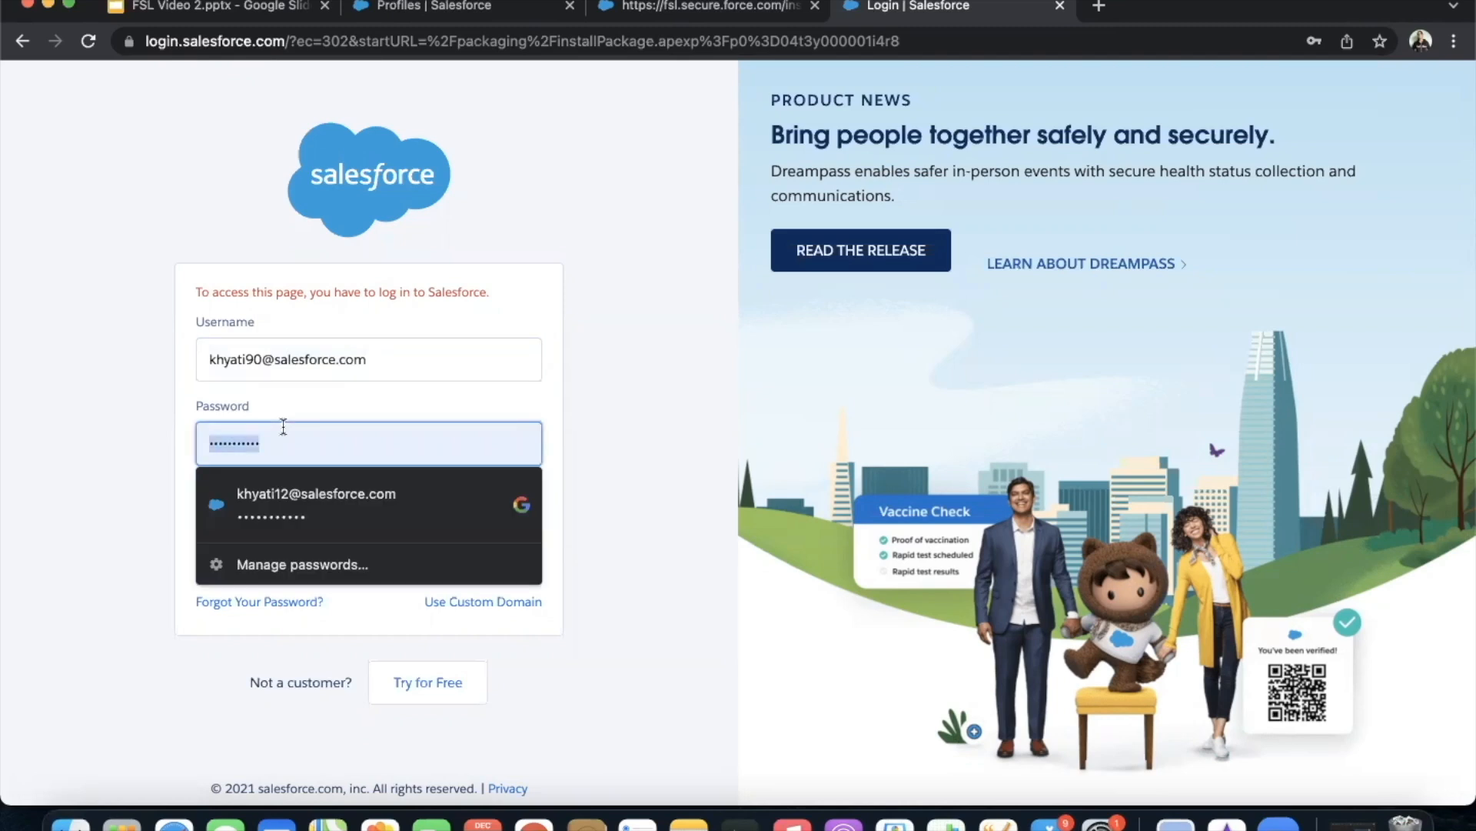
{"action": "type", "text": "•••••••"}
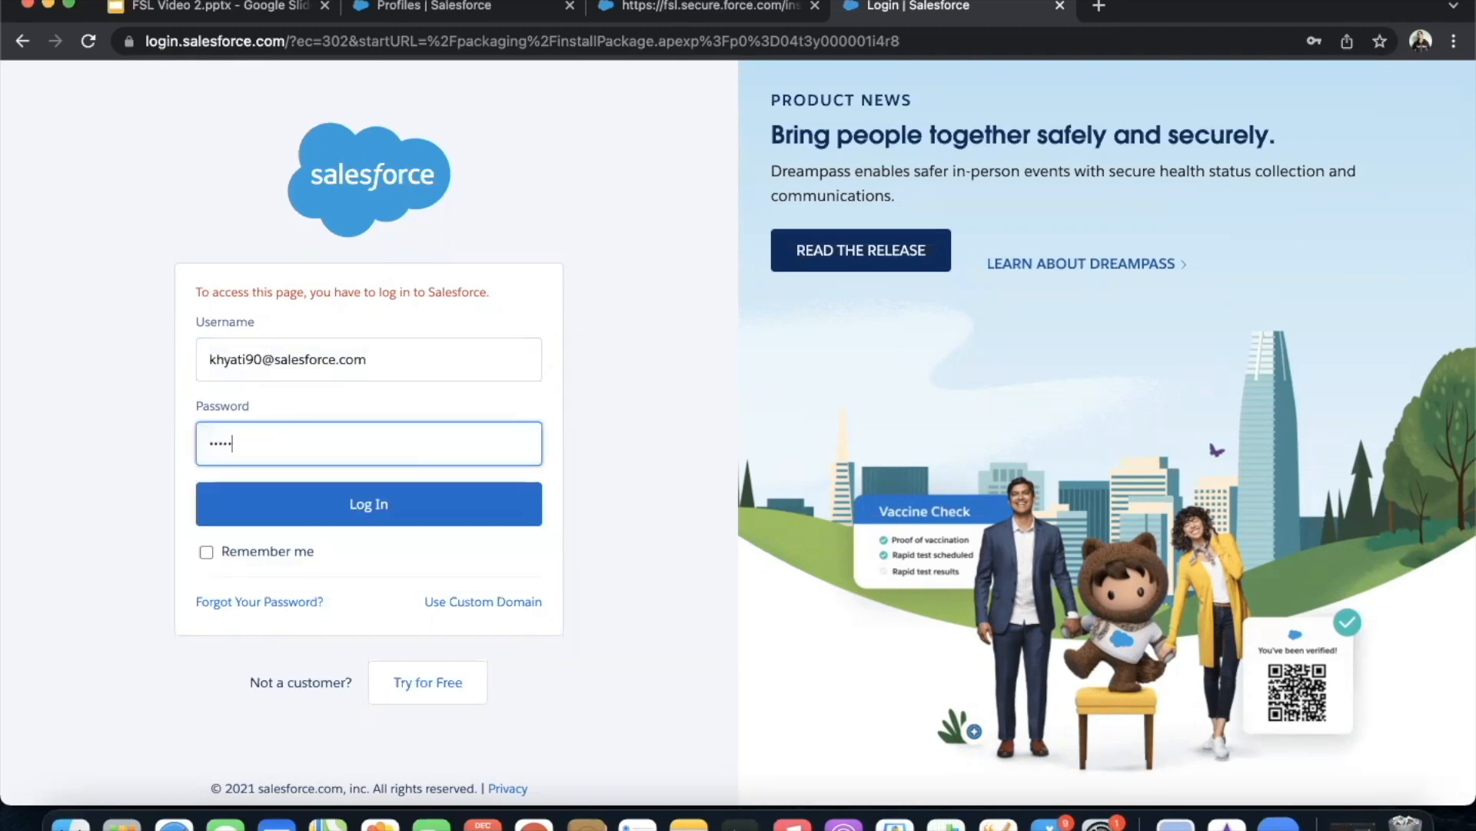
{"action": "type", "text": "••••"}
{"action": "left_click", "coordinate": [286, 521]}
Re-enter the account password, log in, and postpone the mobile phone registration
{"action": "left_click", "coordinate": [317, 465]}
{"action": "type", "text": "•••••••"}
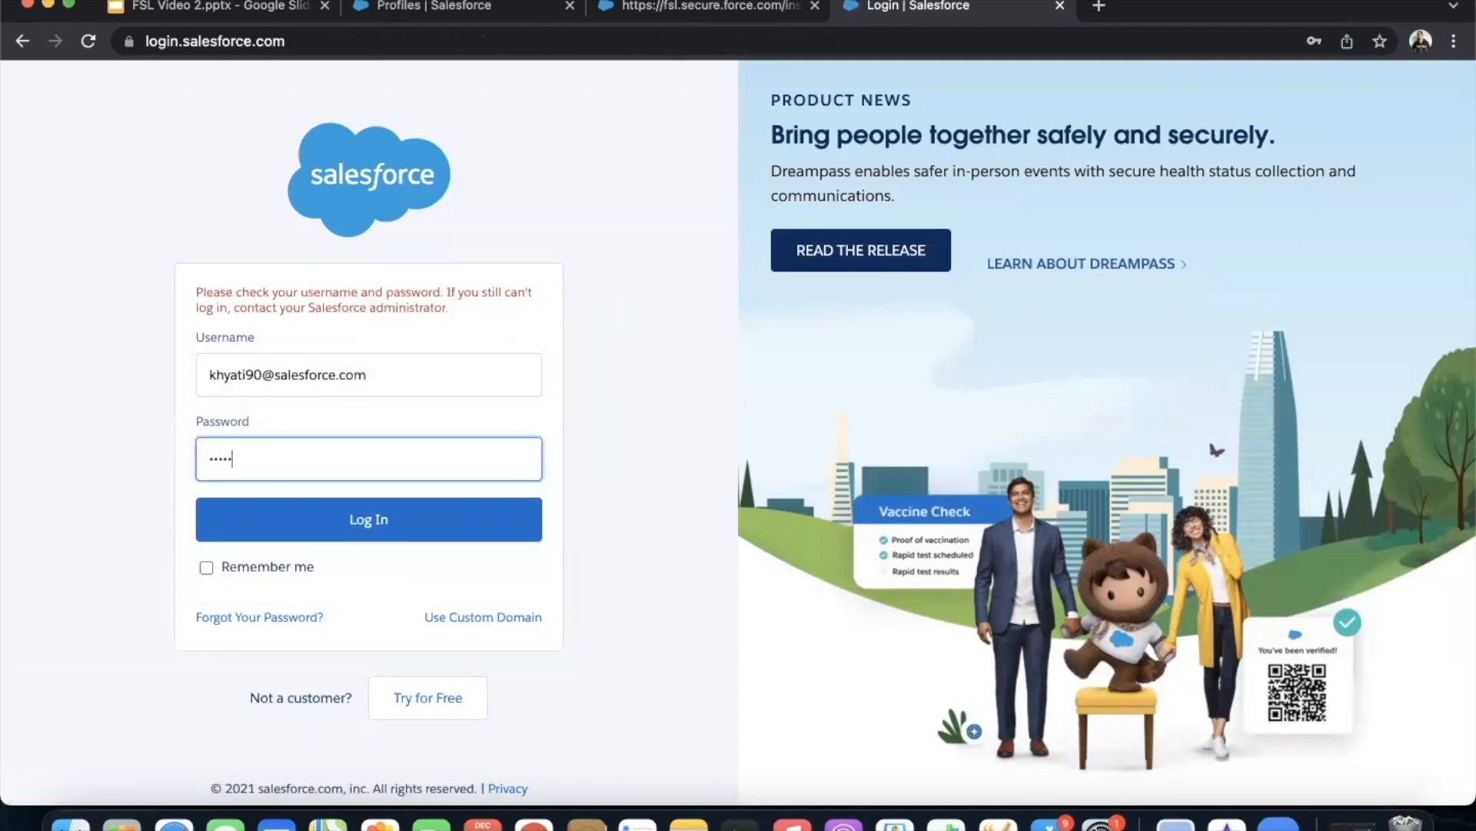
{"action": "type", "text": "•••"}
{"action": "left_click", "coordinate": [355, 521]}
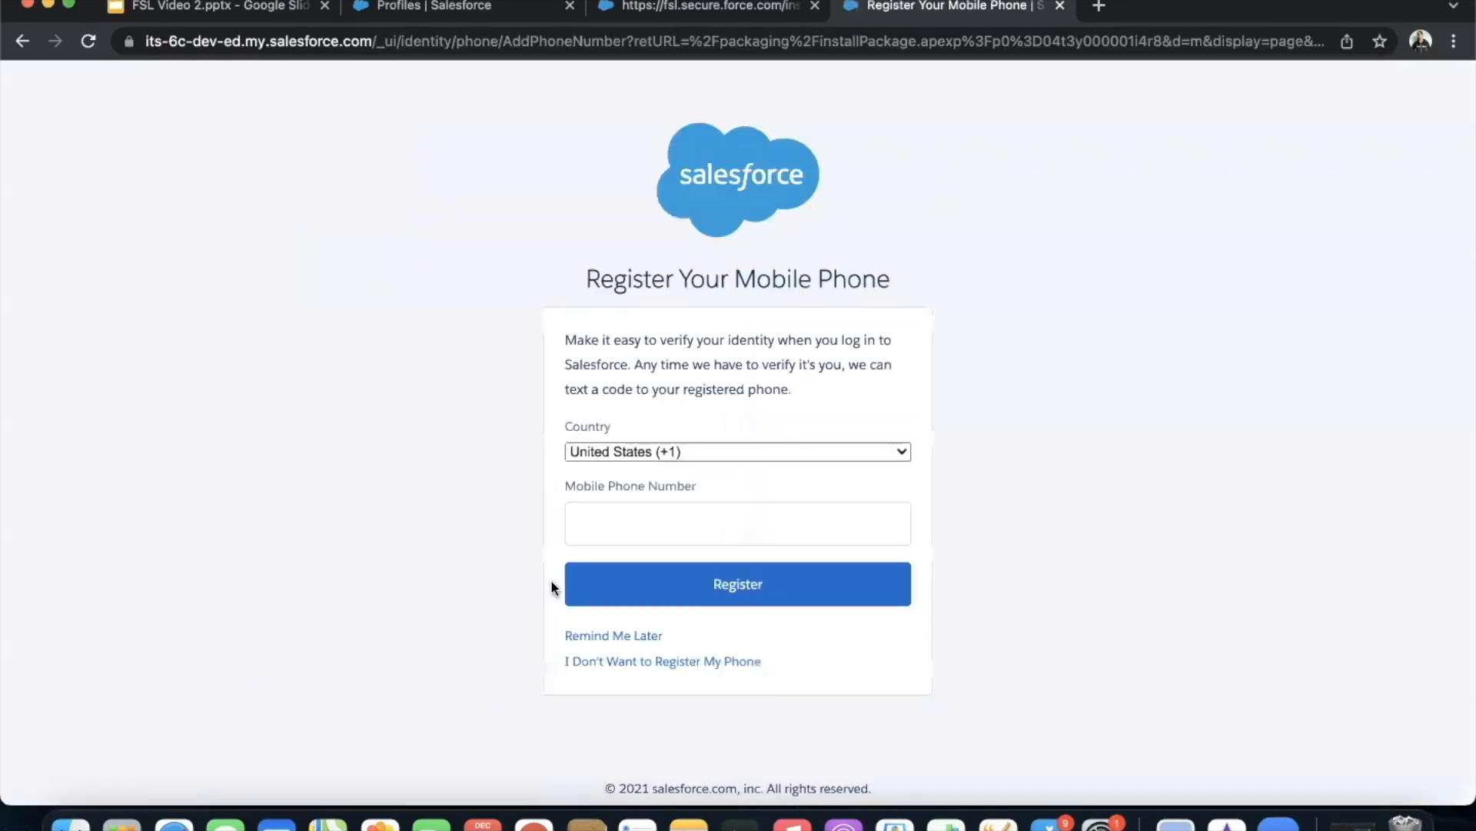
{"action": "left_click", "coordinate": [581, 635]}
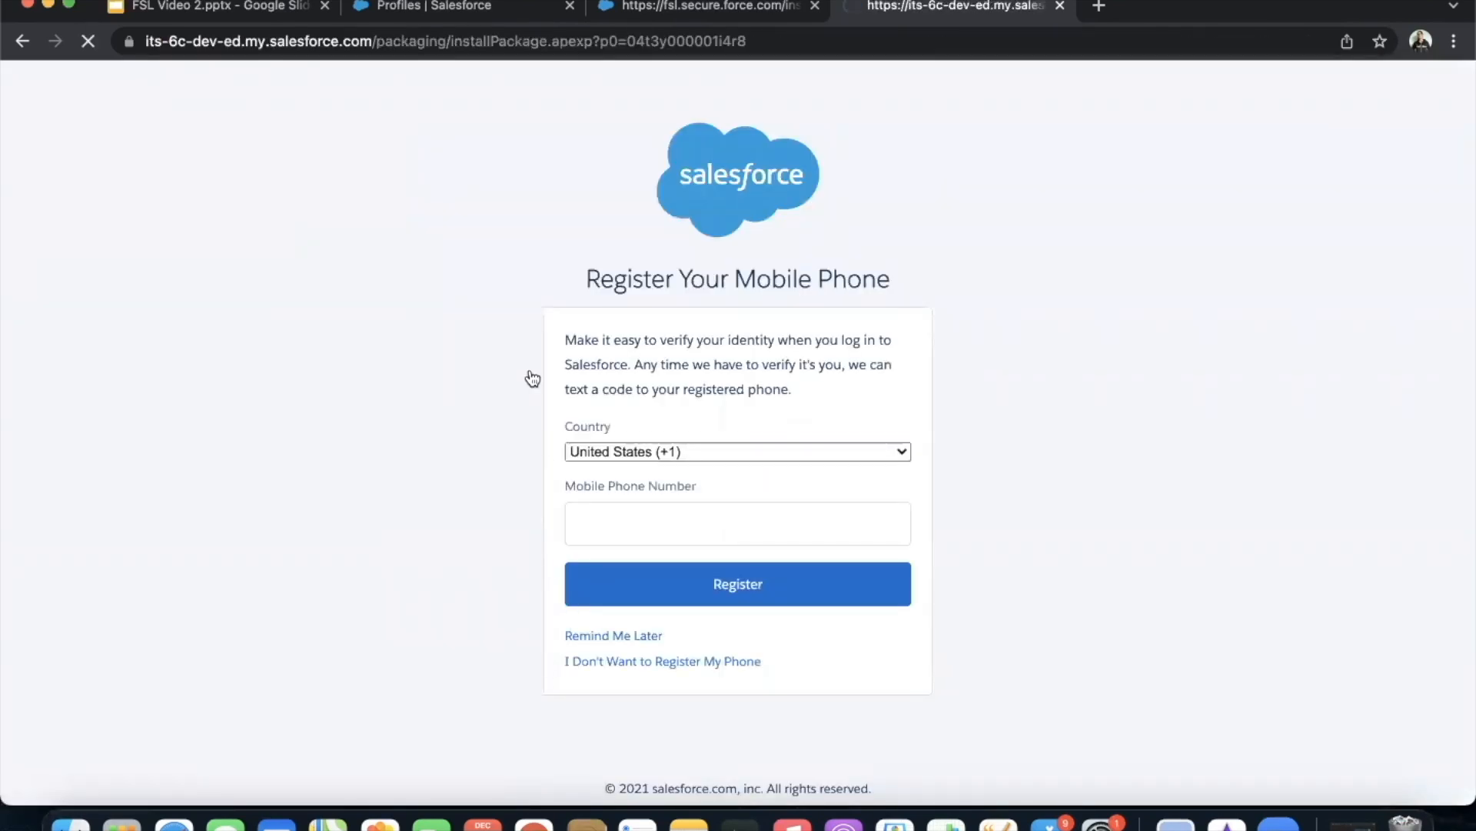
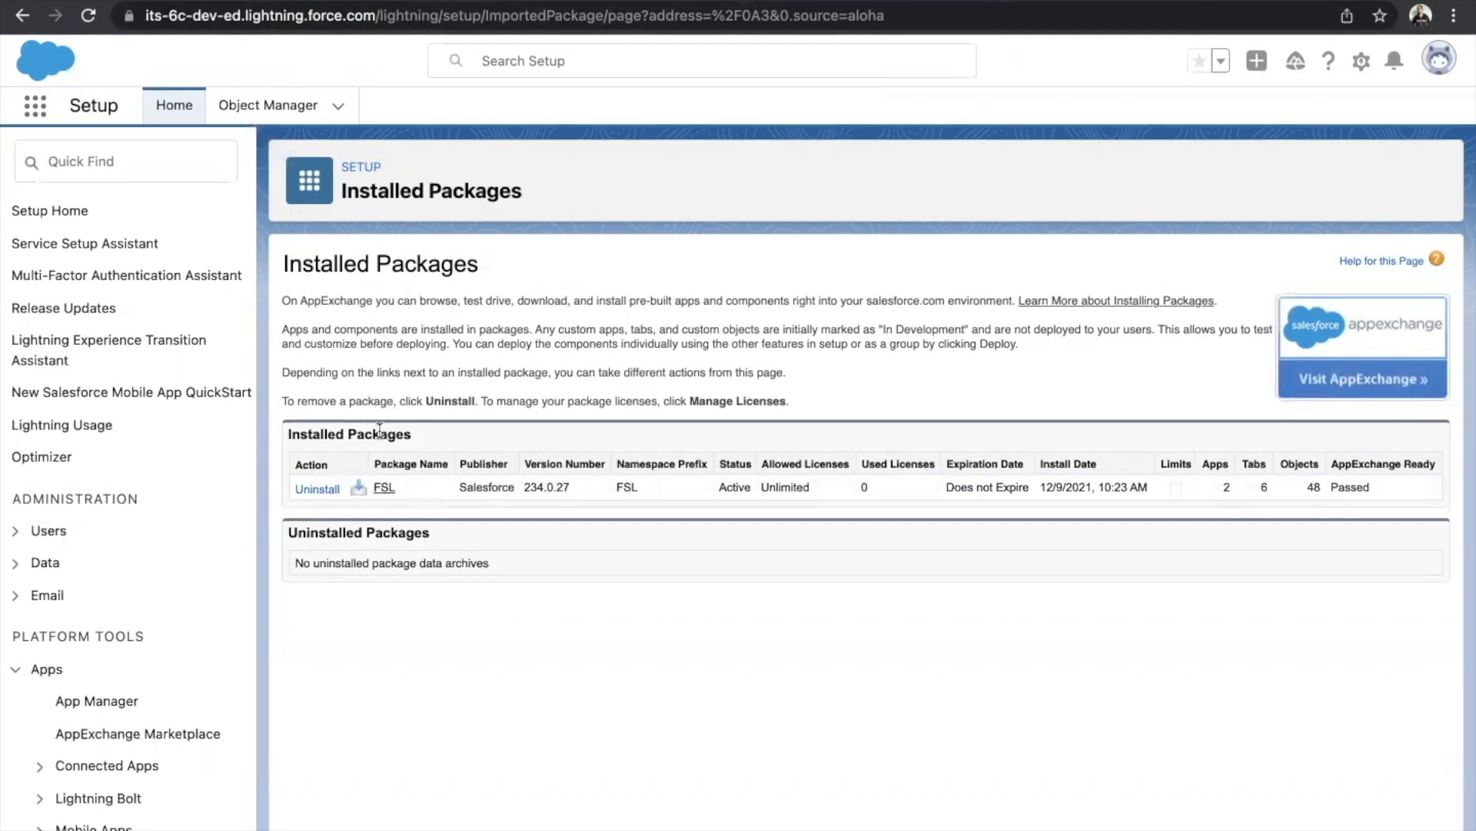
Open the Field Service Admin app and show the permission sets in Field Service Settings
{"action": "left_click", "coordinate": [35, 114]}
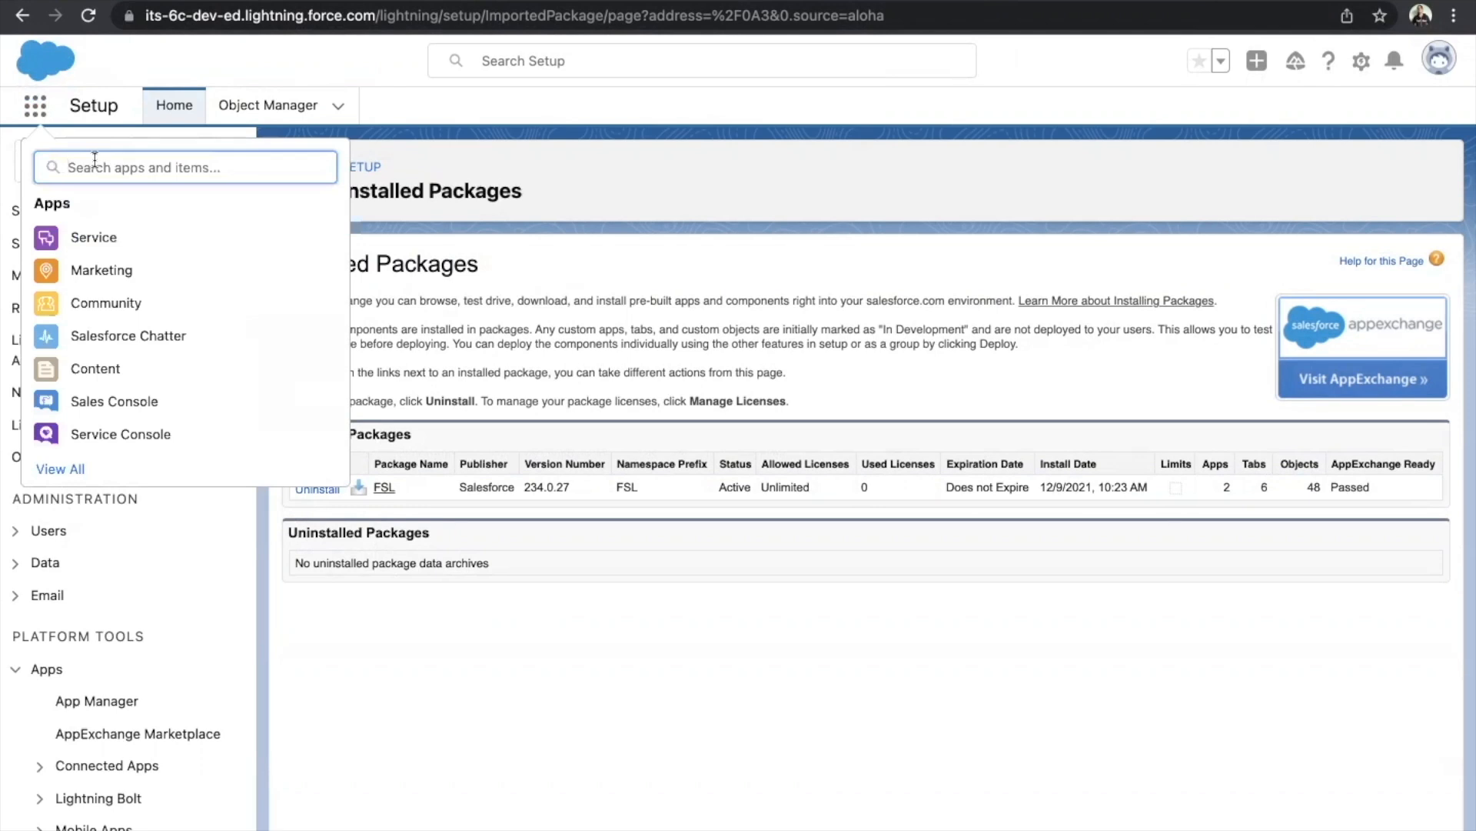
{"action": "type", "text": "fie"}
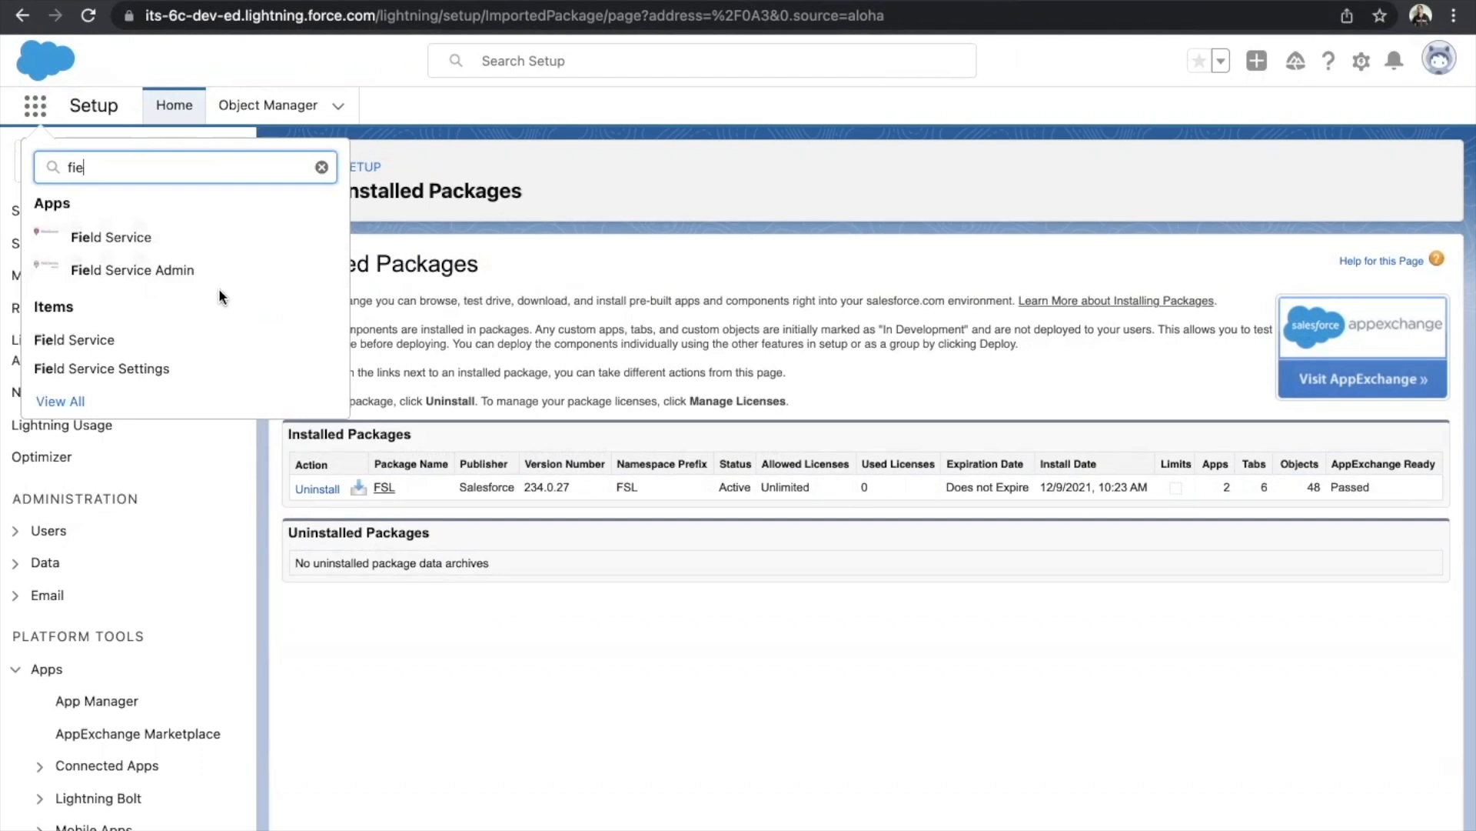
{"action": "left_click", "coordinate": [166, 283]}
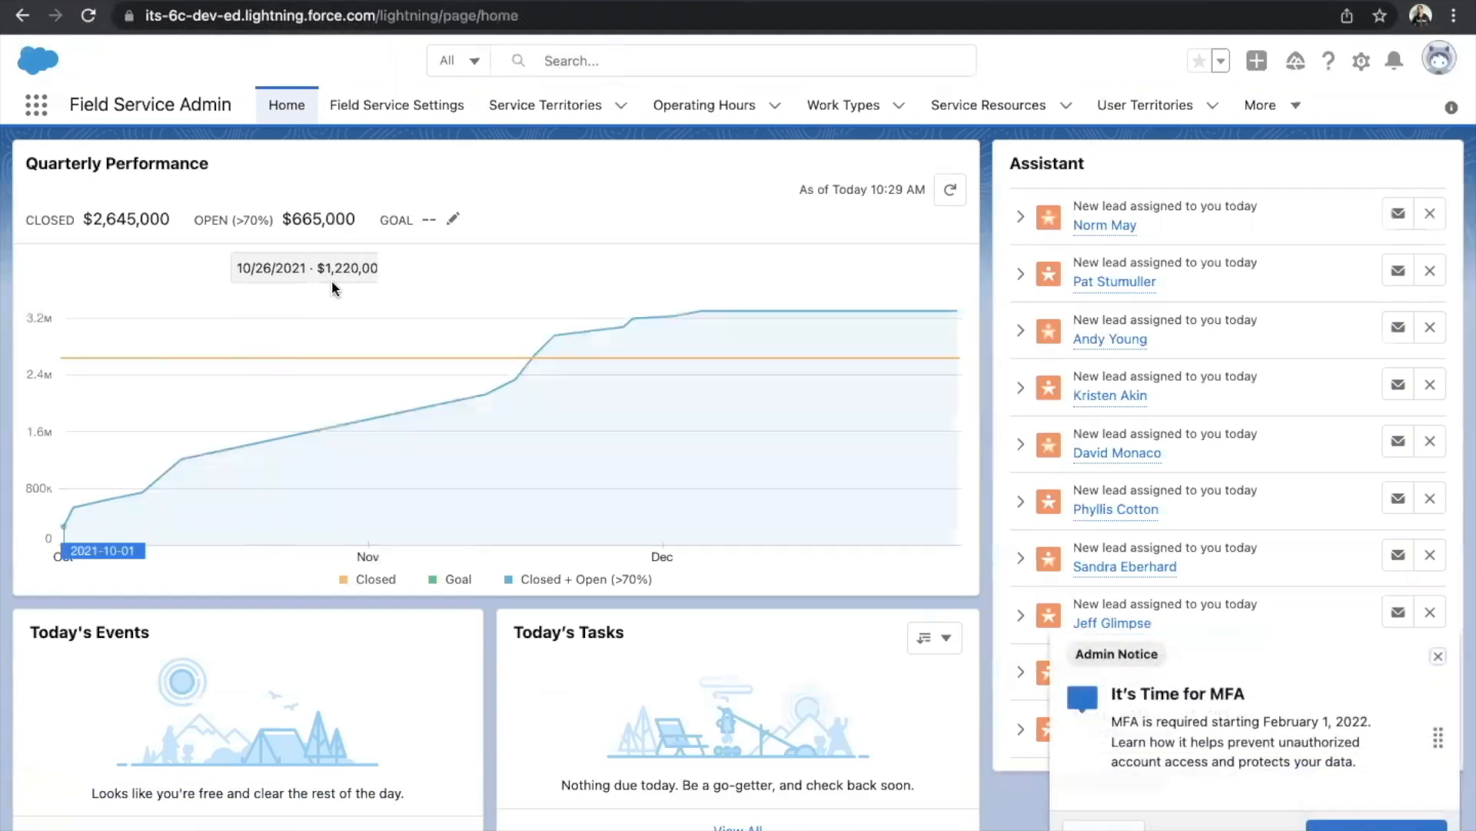
{"action": "left_click", "coordinate": [412, 106]}
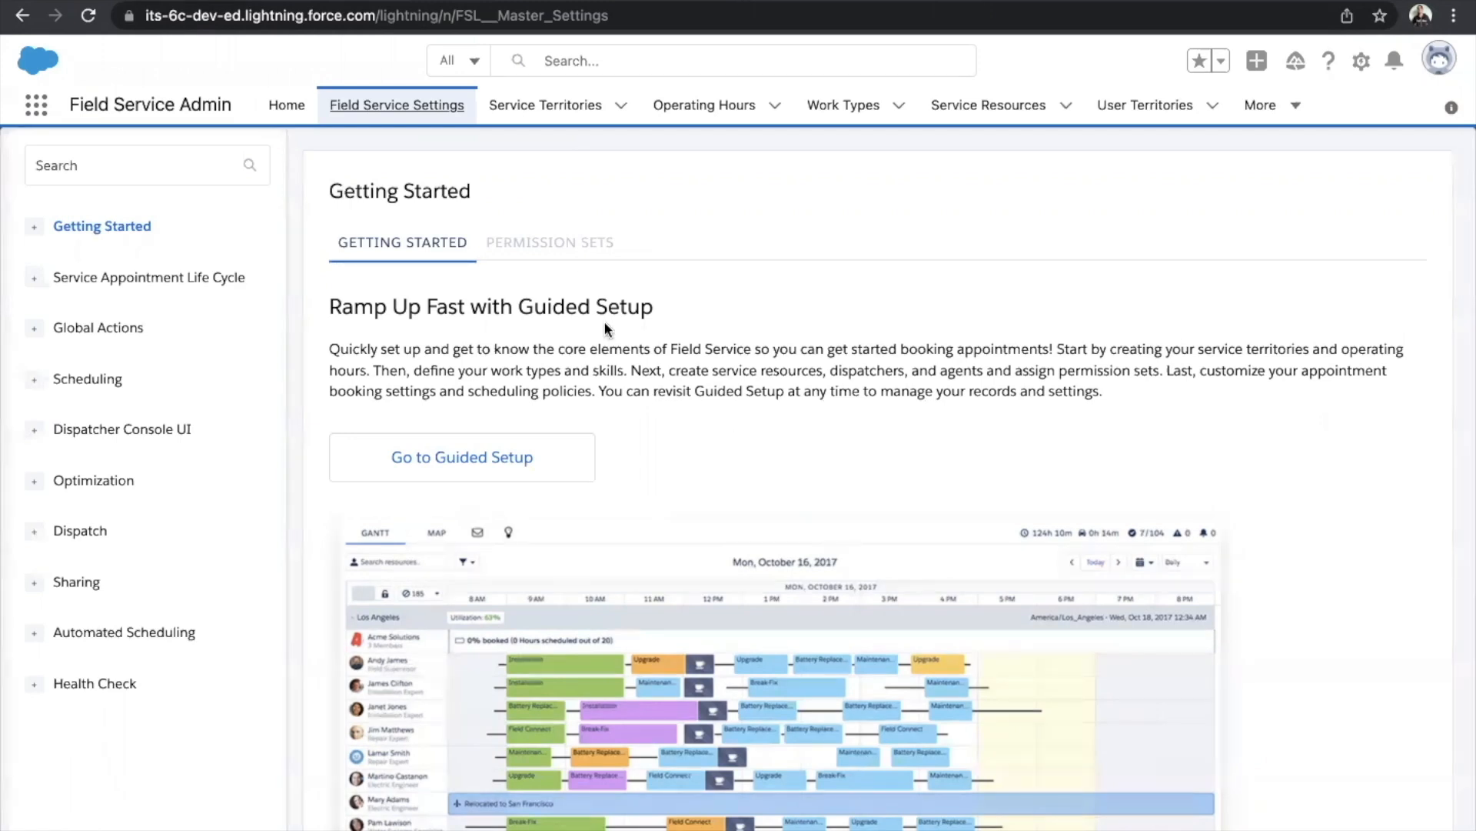
{"action": "left_click", "coordinate": [569, 260]}
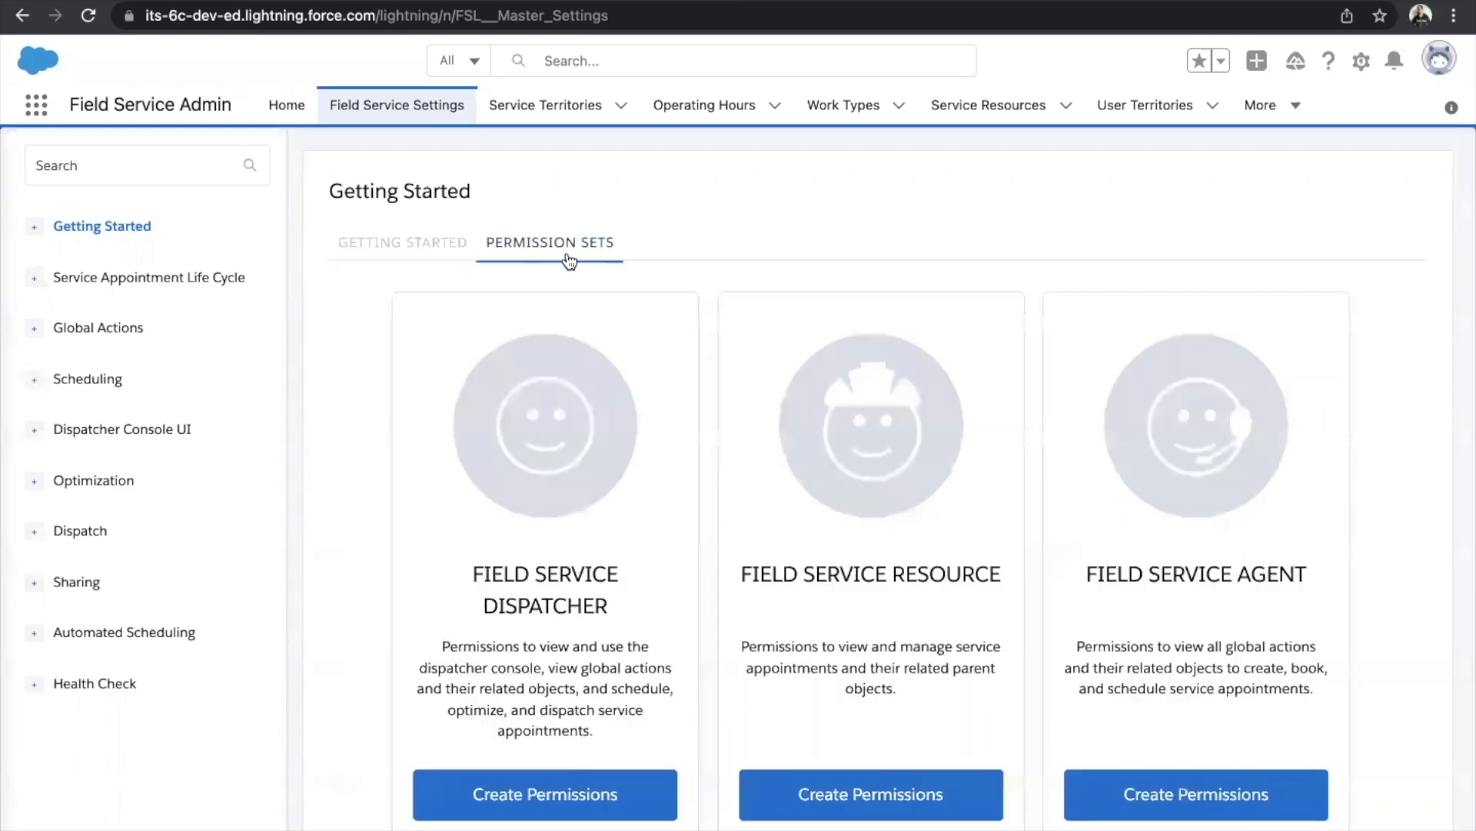
Create the permission sets for Field Service Dispatcher, Field Service Resource and Field Service Agent
{"action": "scroll", "coordinate": [611, 587], "scroll_direction": "down", "scroll_amount": 2}
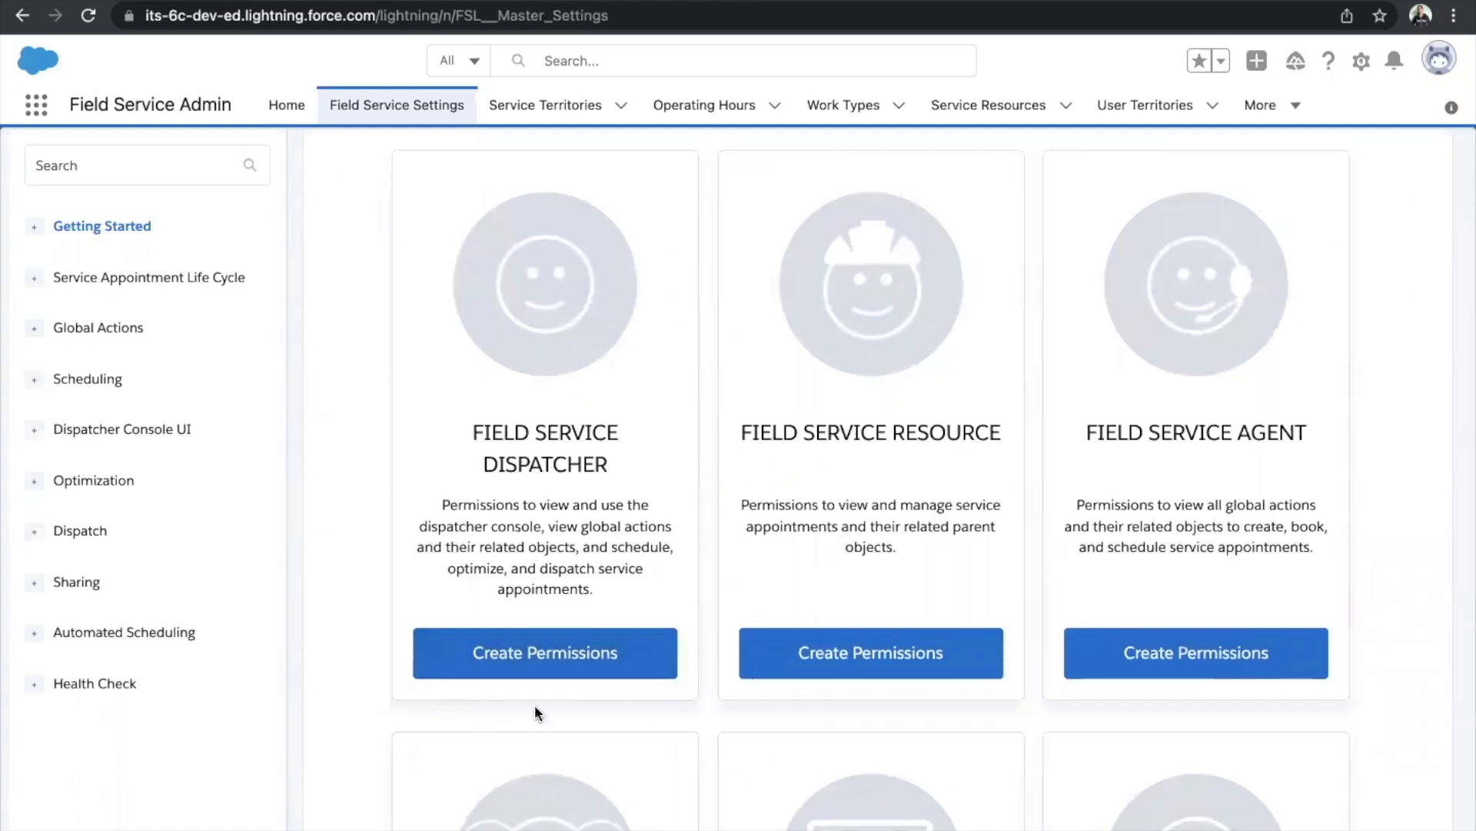
{"action": "left_click", "coordinate": [582, 675]}
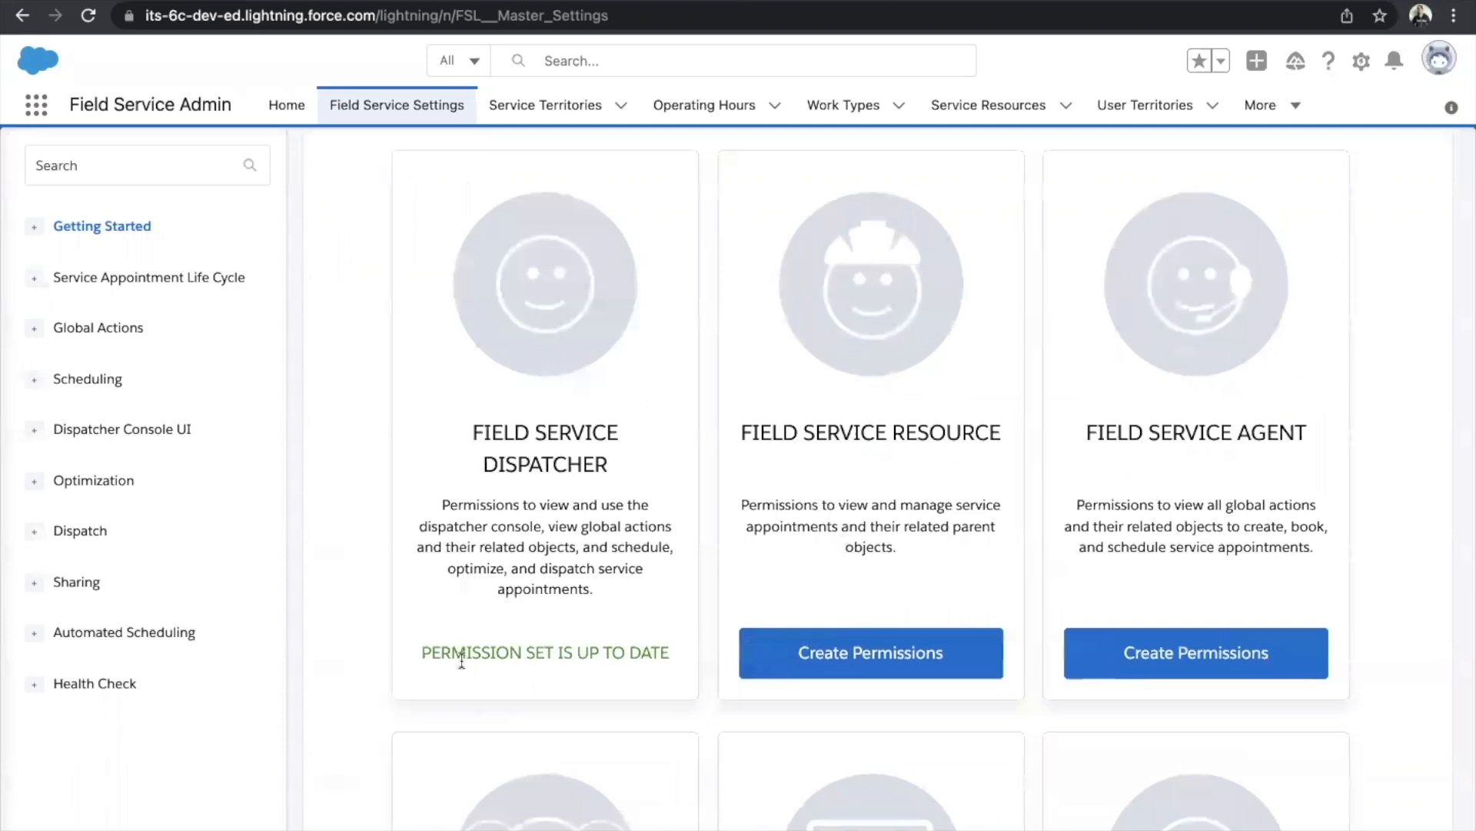
{"action": "left_click", "coordinate": [802, 643]}
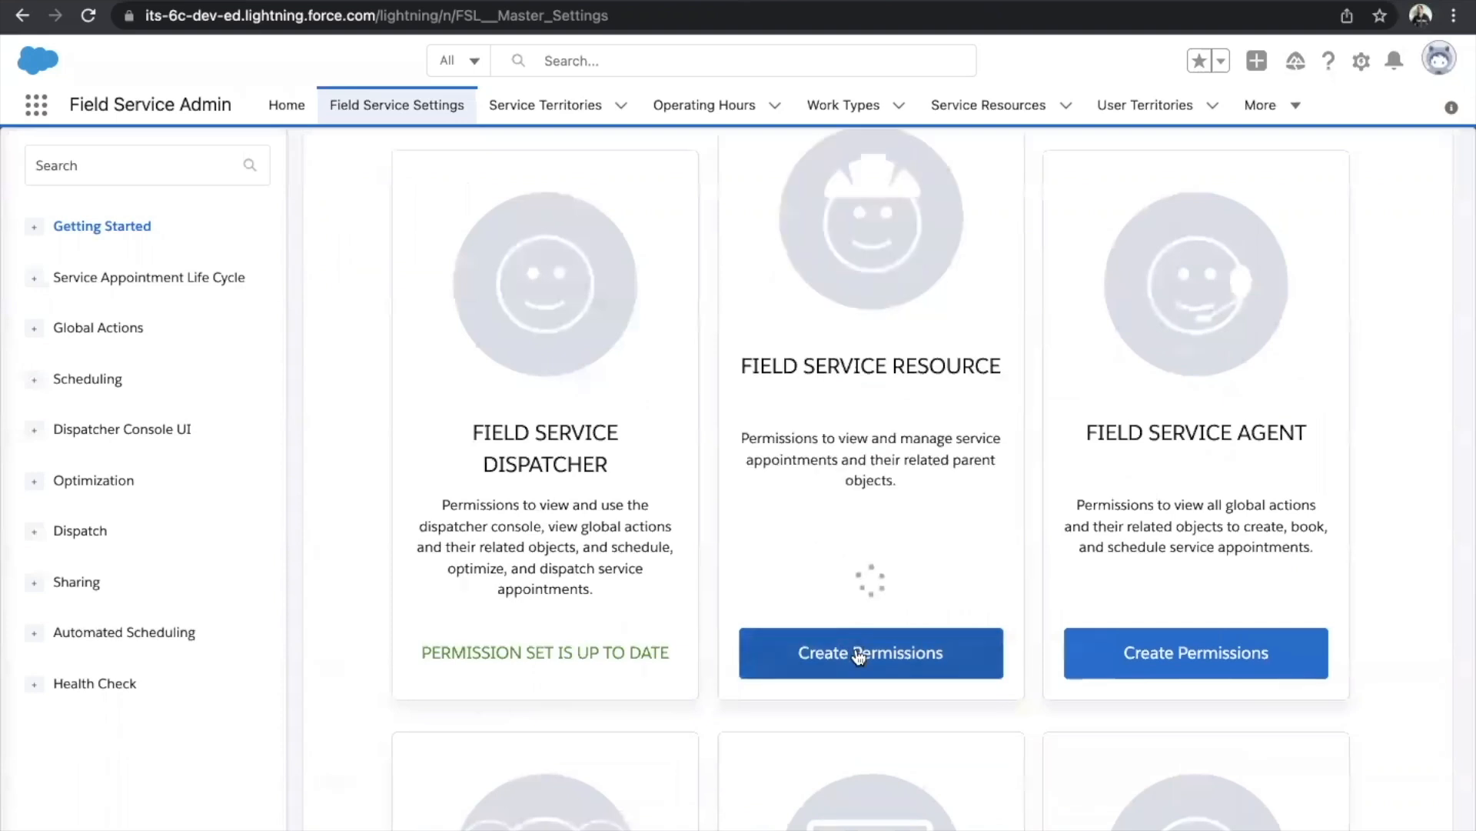
{"action": "left_click", "coordinate": [1168, 658]}
Create the Field Service Self Service, Community Dispatcher and Admin permission sets, and save the settings
{"action": "scroll", "coordinate": [1169, 659], "scroll_direction": "down", "scroll_amount": 5}
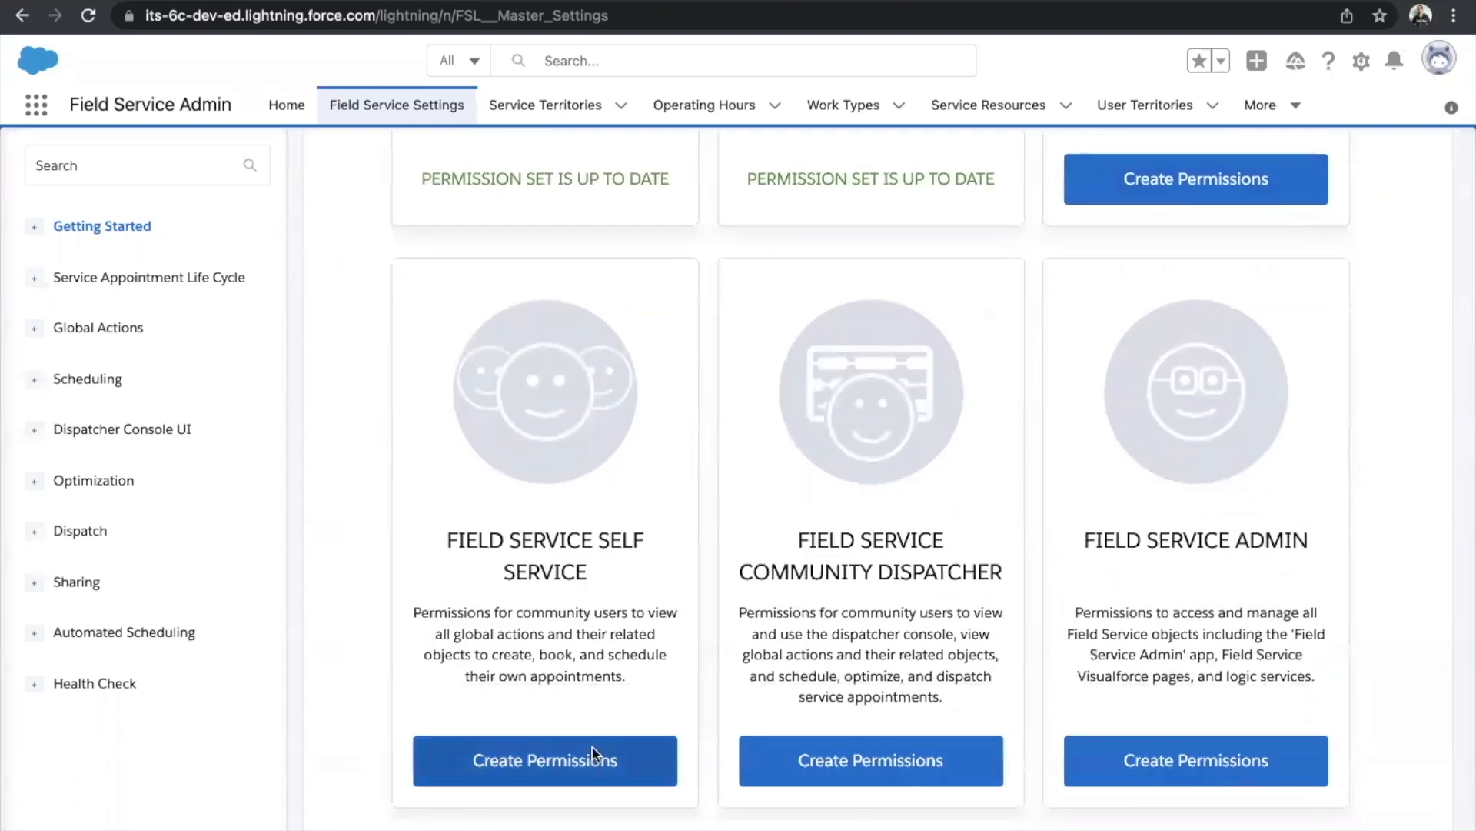
{"action": "left_click", "coordinate": [592, 746]}
{"action": "left_click", "coordinate": [835, 812]}
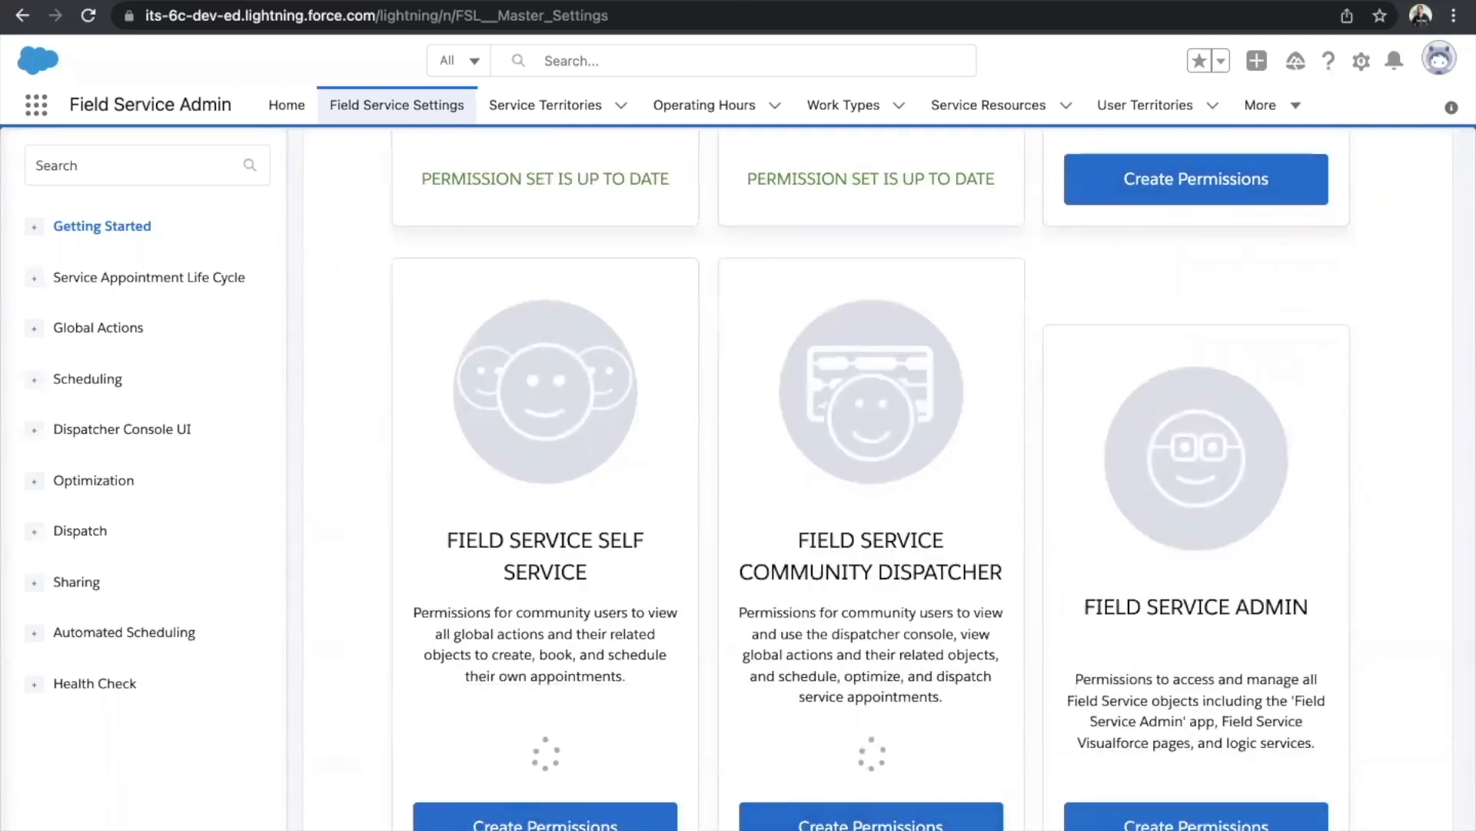
{"action": "left_click", "coordinate": [1188, 817]}
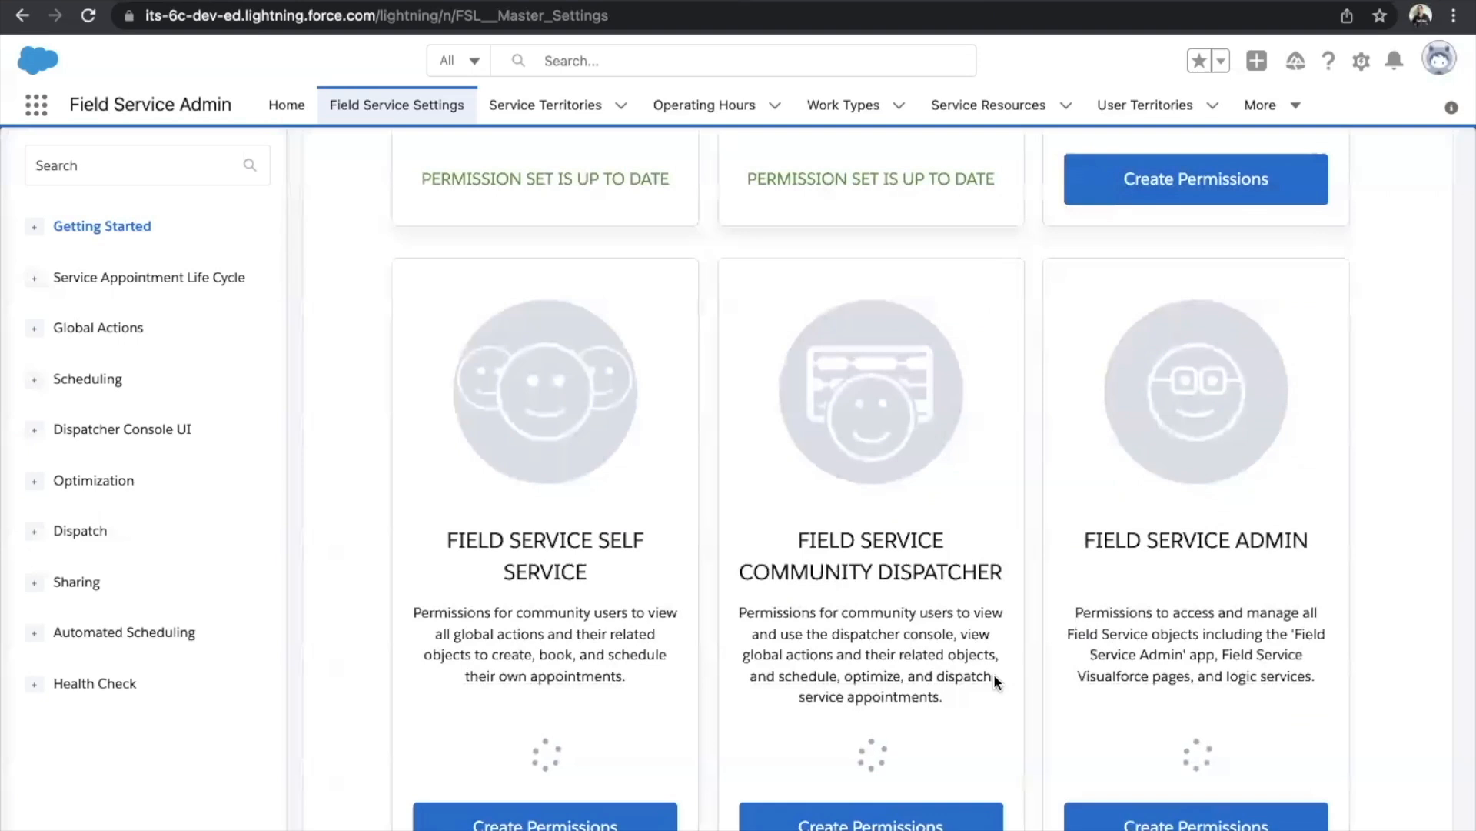
{"action": "scroll", "coordinate": [997, 681], "scroll_direction": "up", "scroll_amount": 3}
{"action": "scroll", "coordinate": [998, 680], "scroll_direction": "down", "scroll_amount": 1}
{"action": "scroll", "coordinate": [994, 680], "scroll_direction": "up", "scroll_amount": 2}
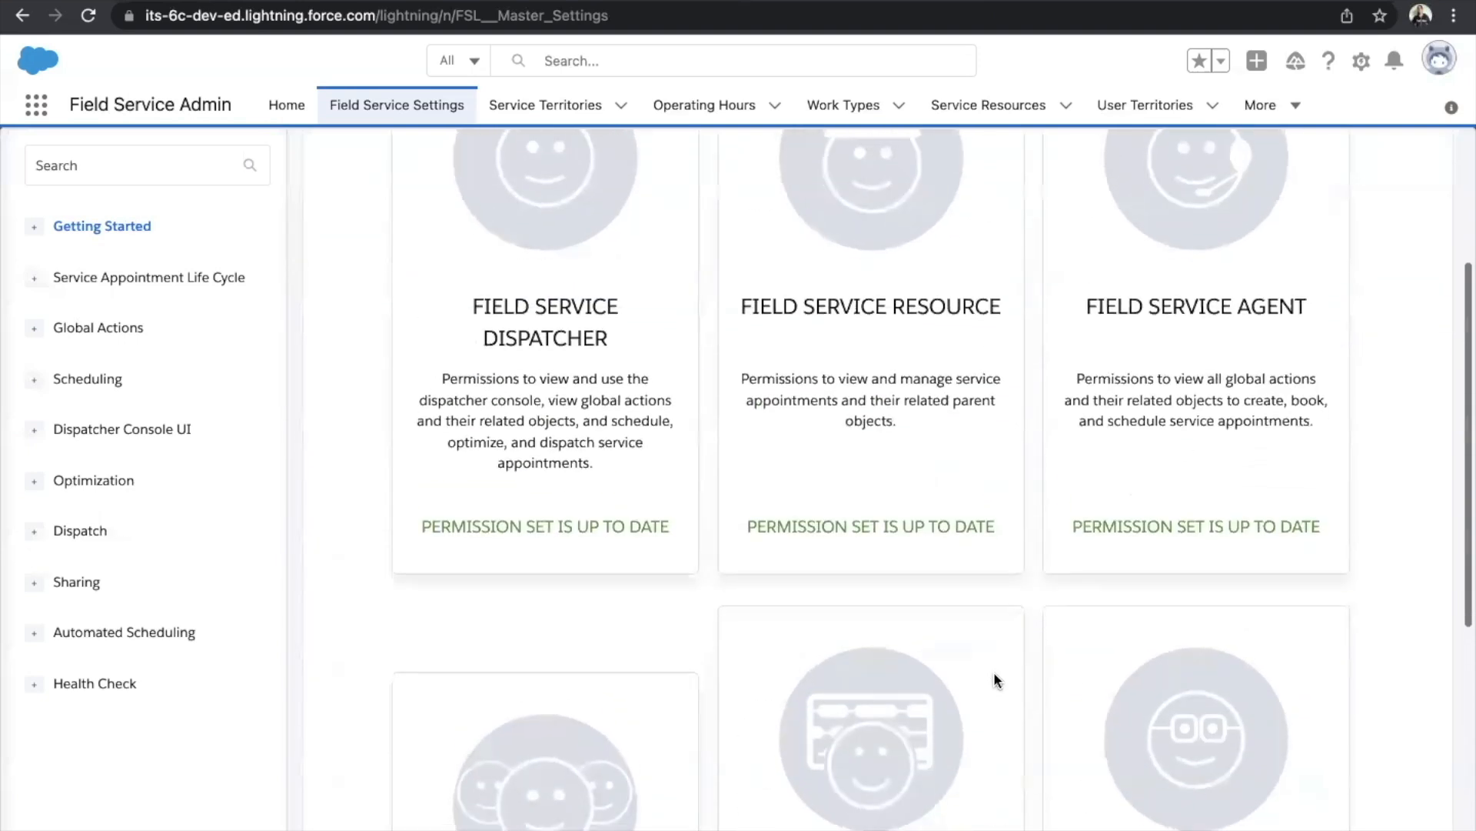
{"action": "scroll", "coordinate": [994, 680], "scroll_direction": "down", "scroll_amount": 5}
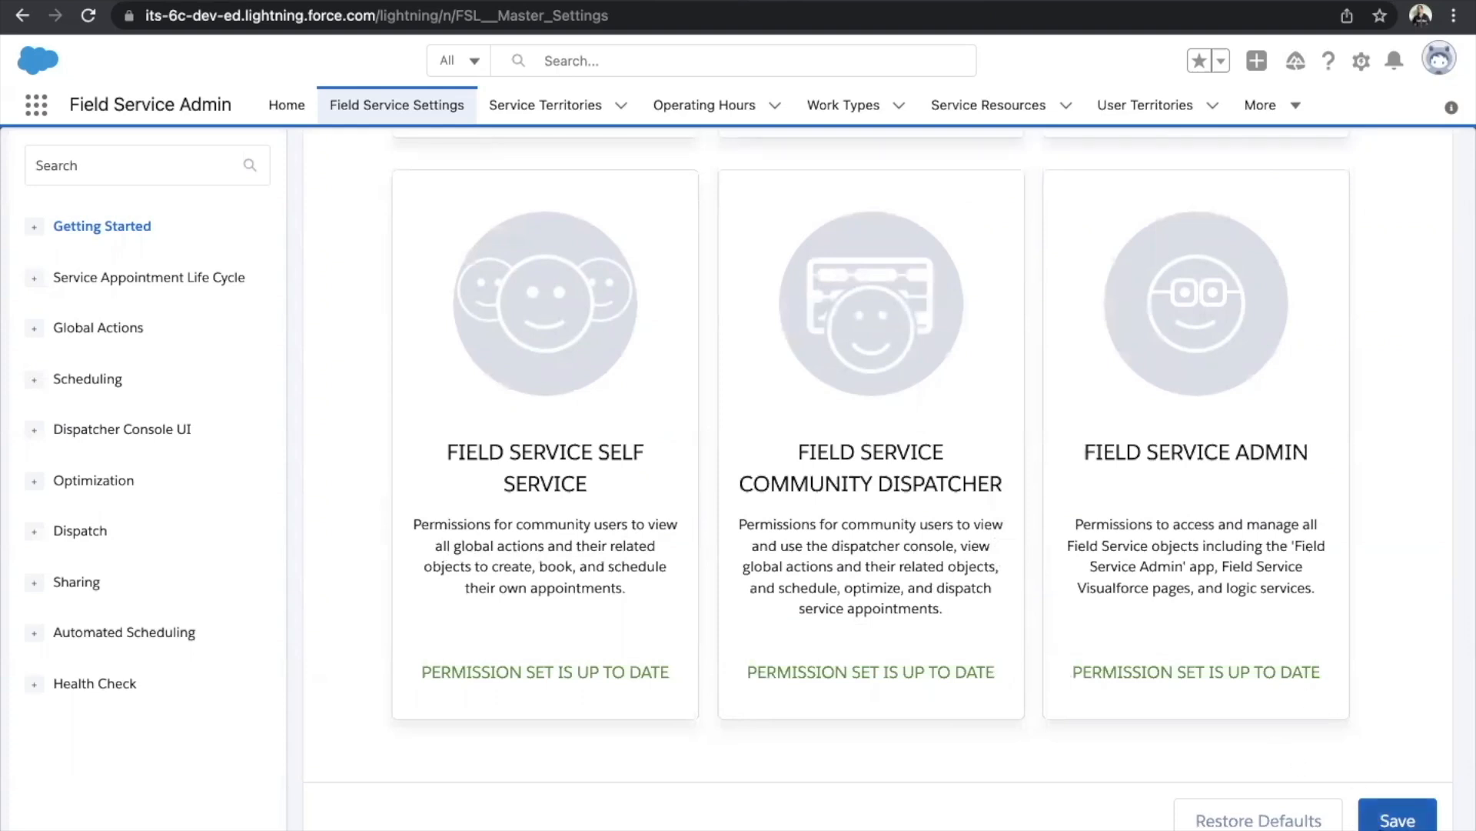
{"action": "left_click", "coordinate": [1380, 819]}
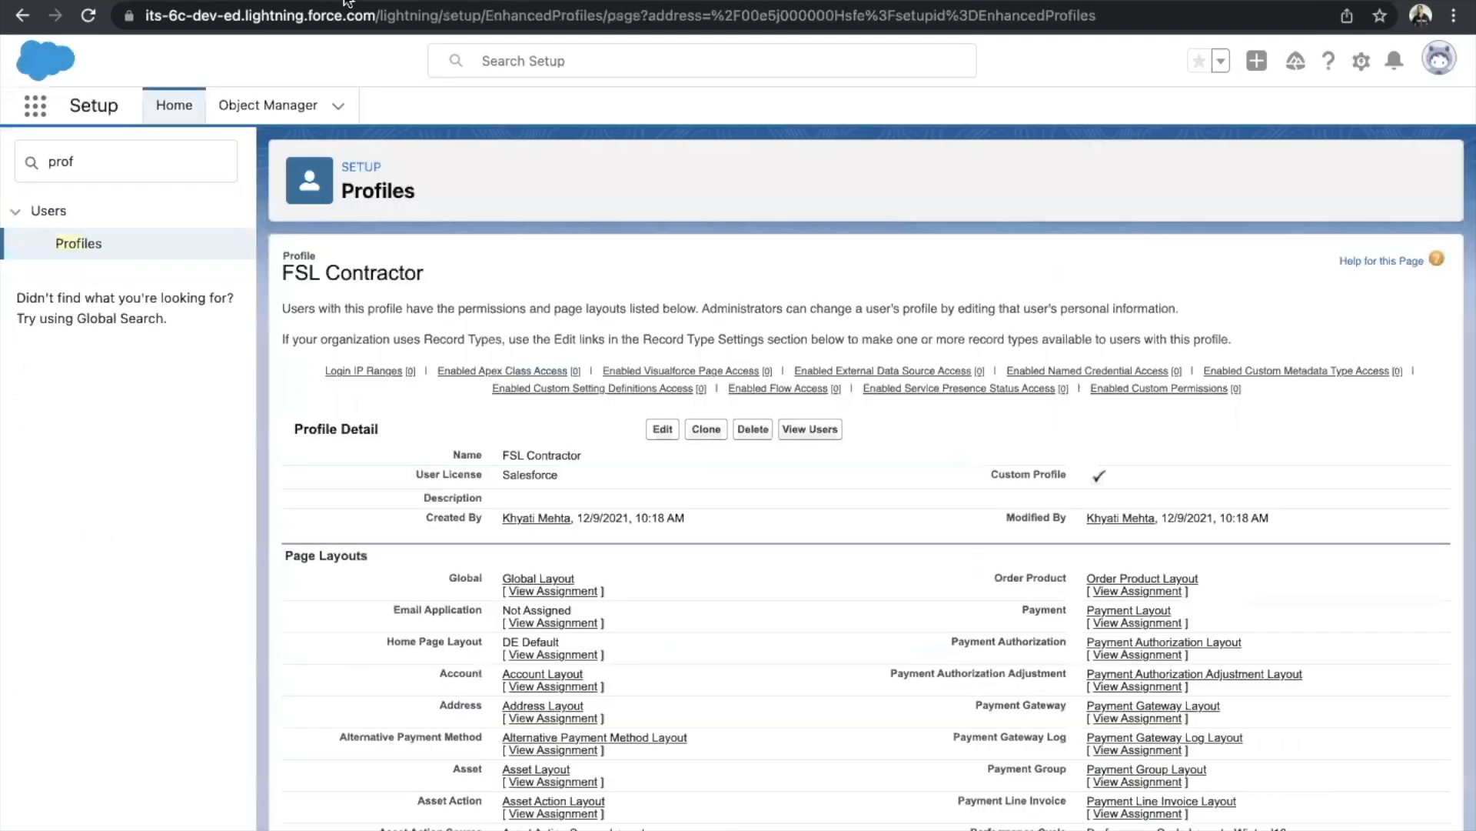
Return to Setup, search for "user" and open the Users page
{"action": "left_click", "coordinate": [145, 154]}
{"action": "key", "text": "BackSpace"}
{"action": "key", "text": "BackSpace"}
{"action": "key", "text": "BackSpace"}
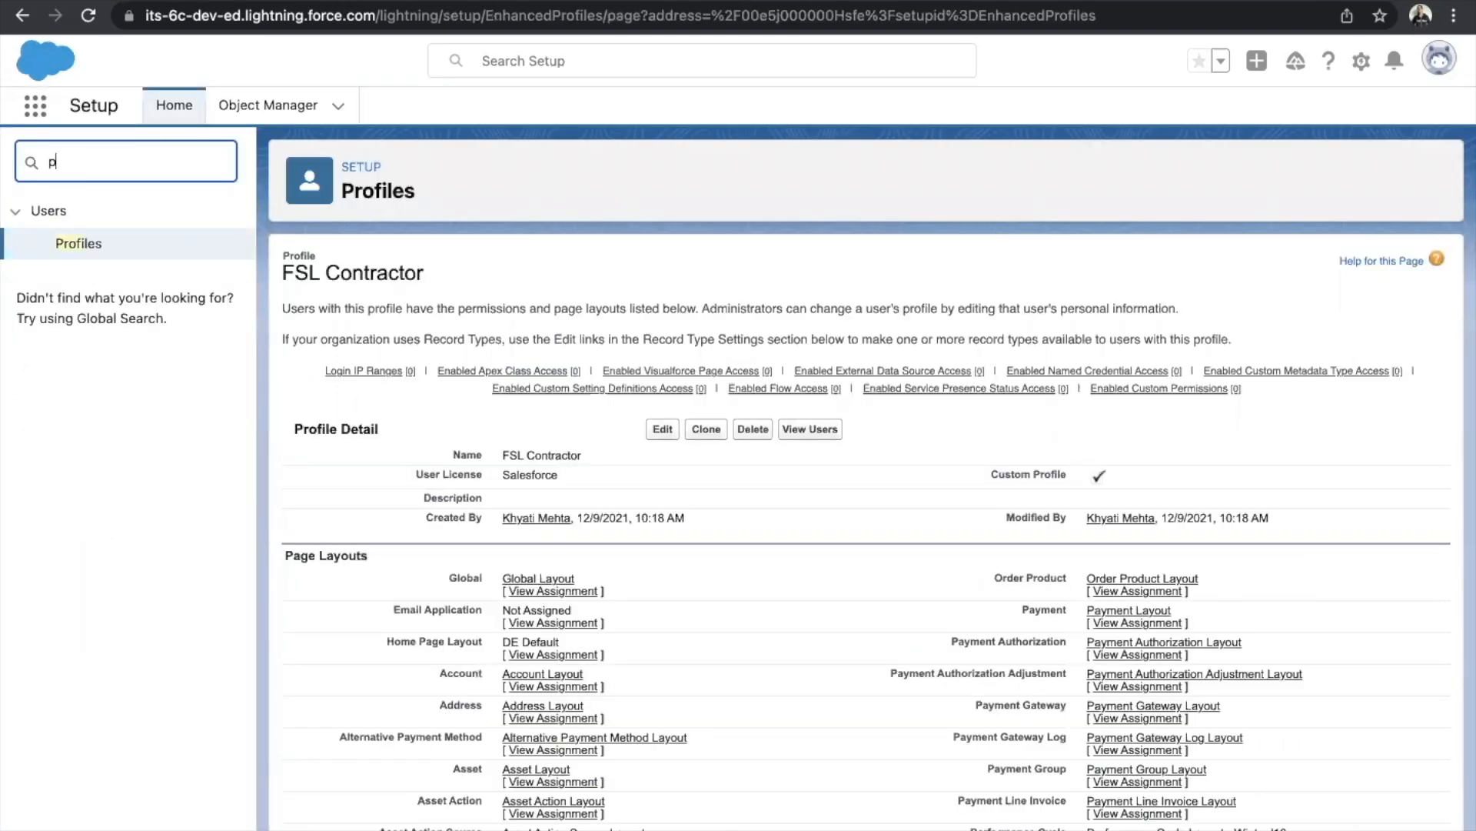
{"action": "key", "text": "BackSpace"}
{"action": "type", "text": "user"}
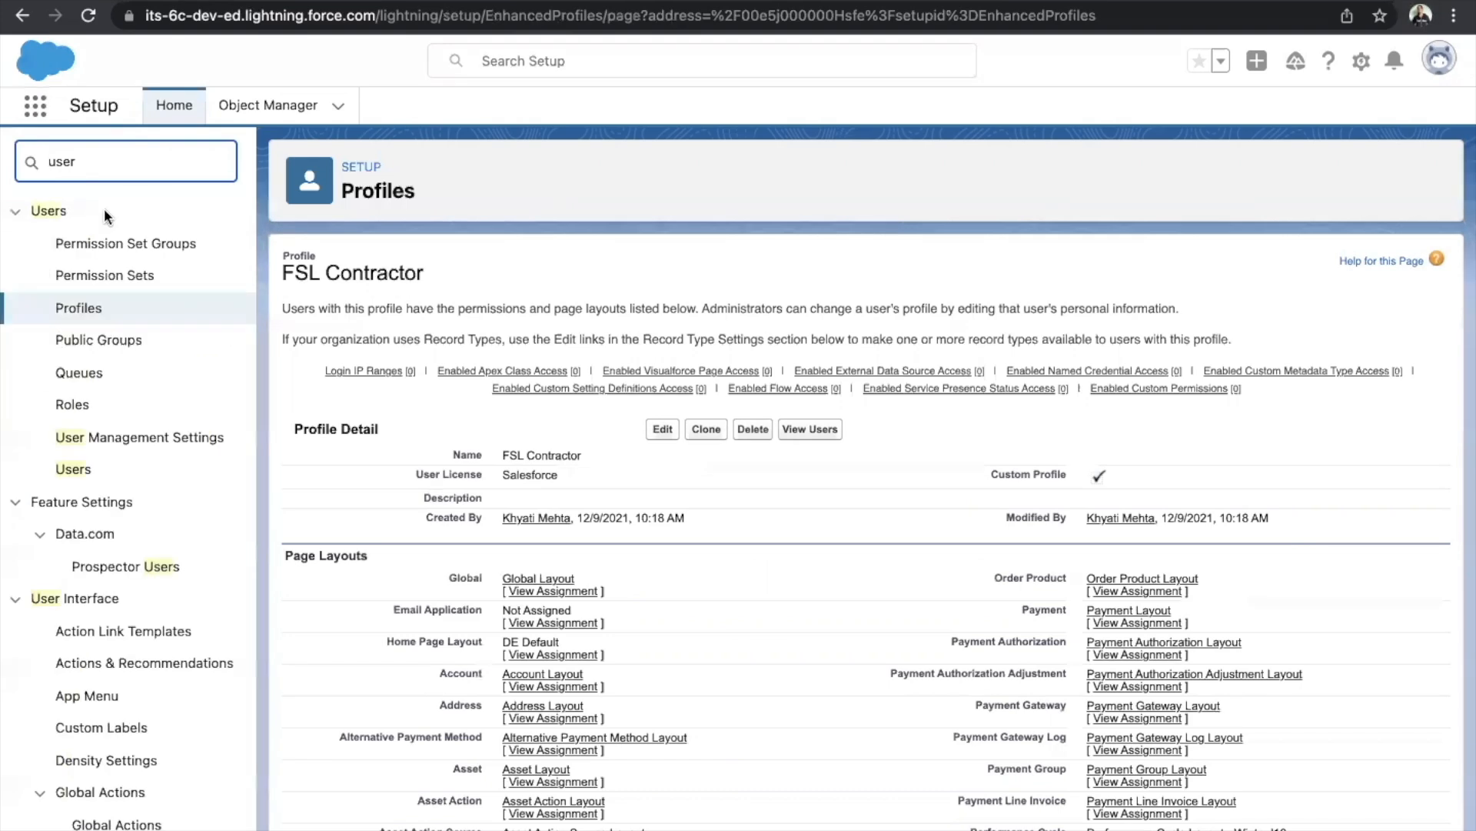
{"action": "left_click", "coordinate": [74, 467]}
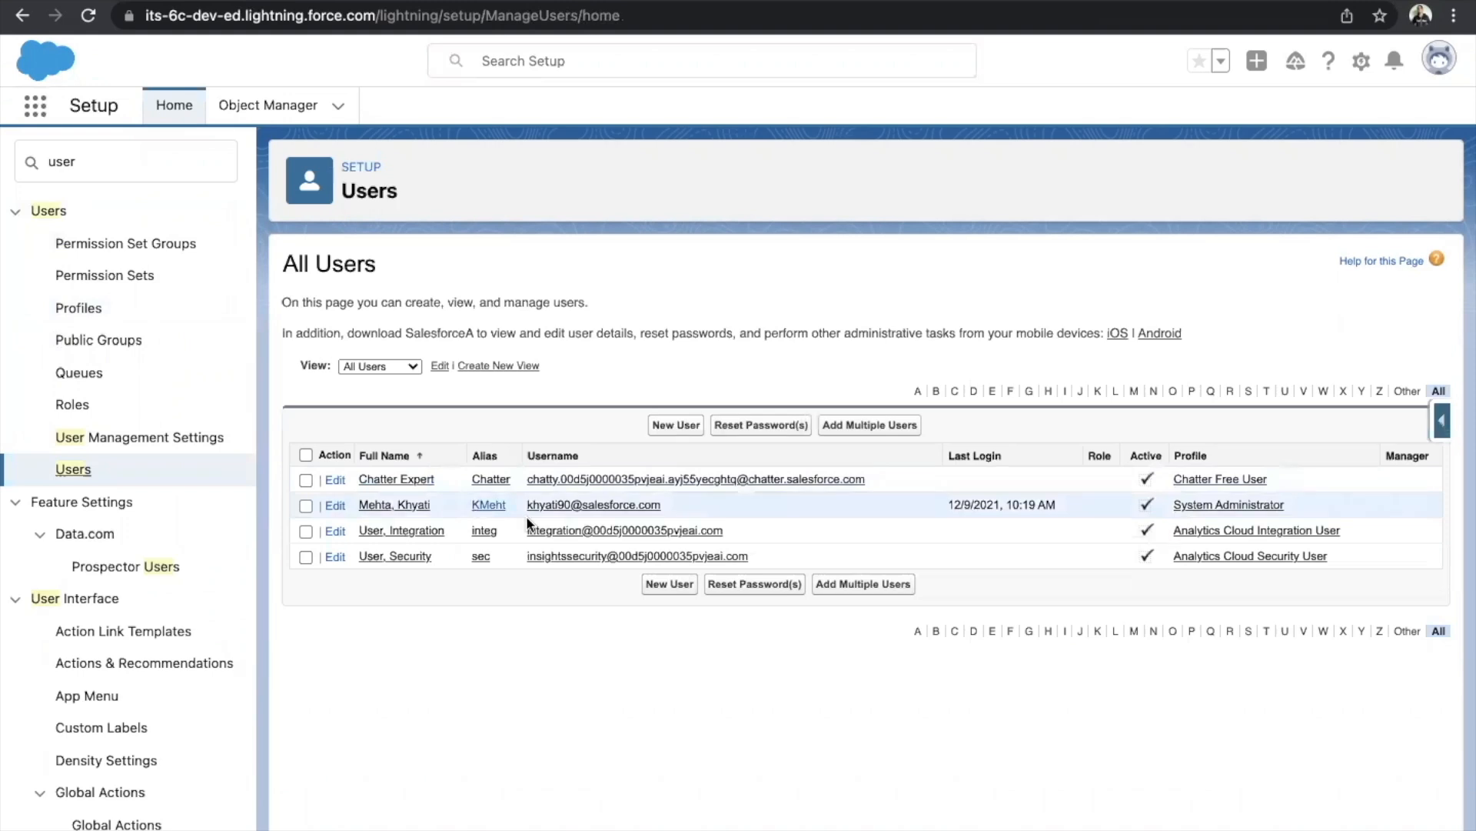
Open the System Administrator user's record and start editing its permission set assignments
{"action": "left_click", "coordinate": [582, 506]}
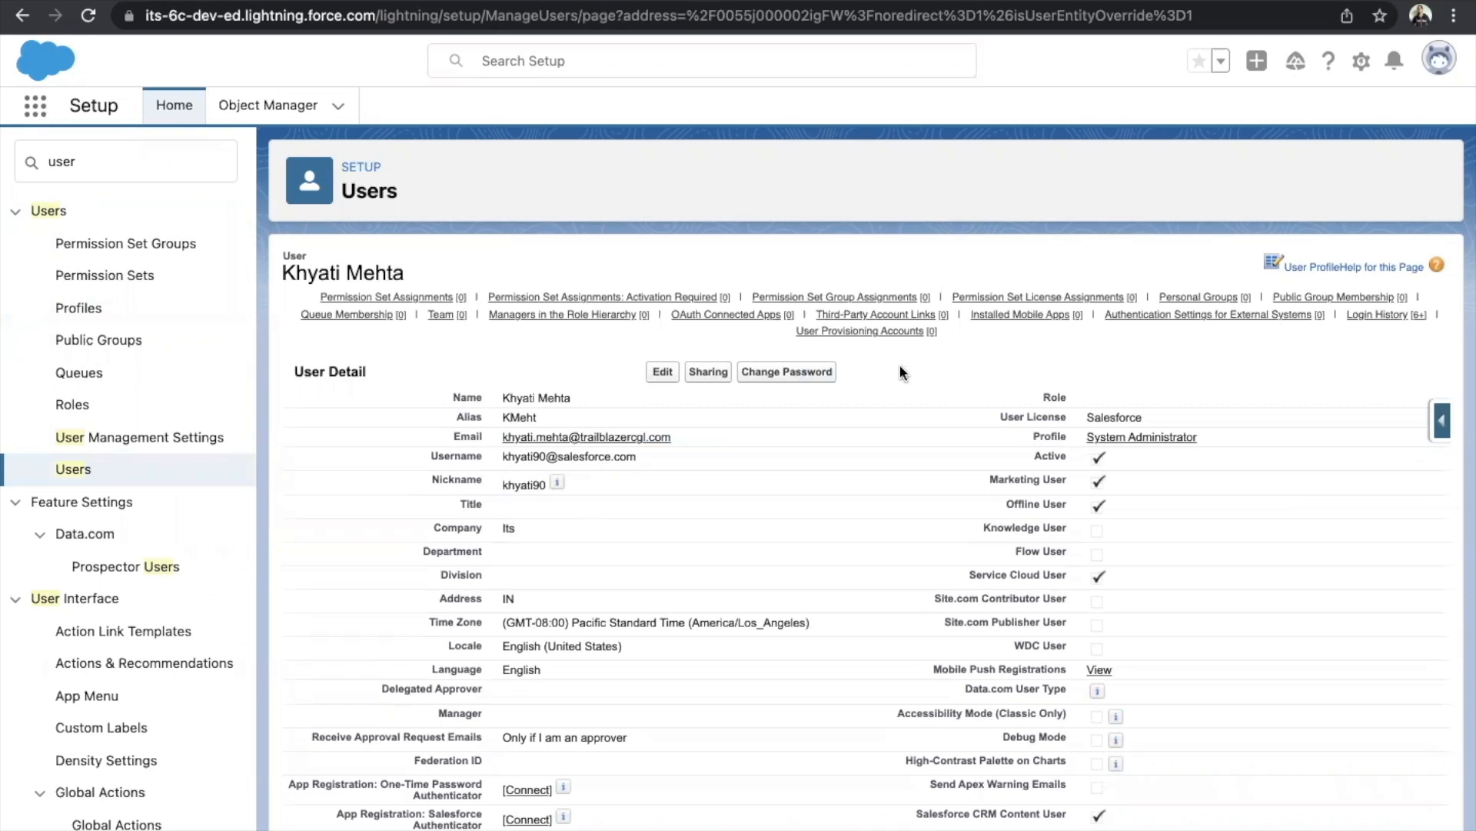
{"action": "left_click", "coordinate": [427, 297]}
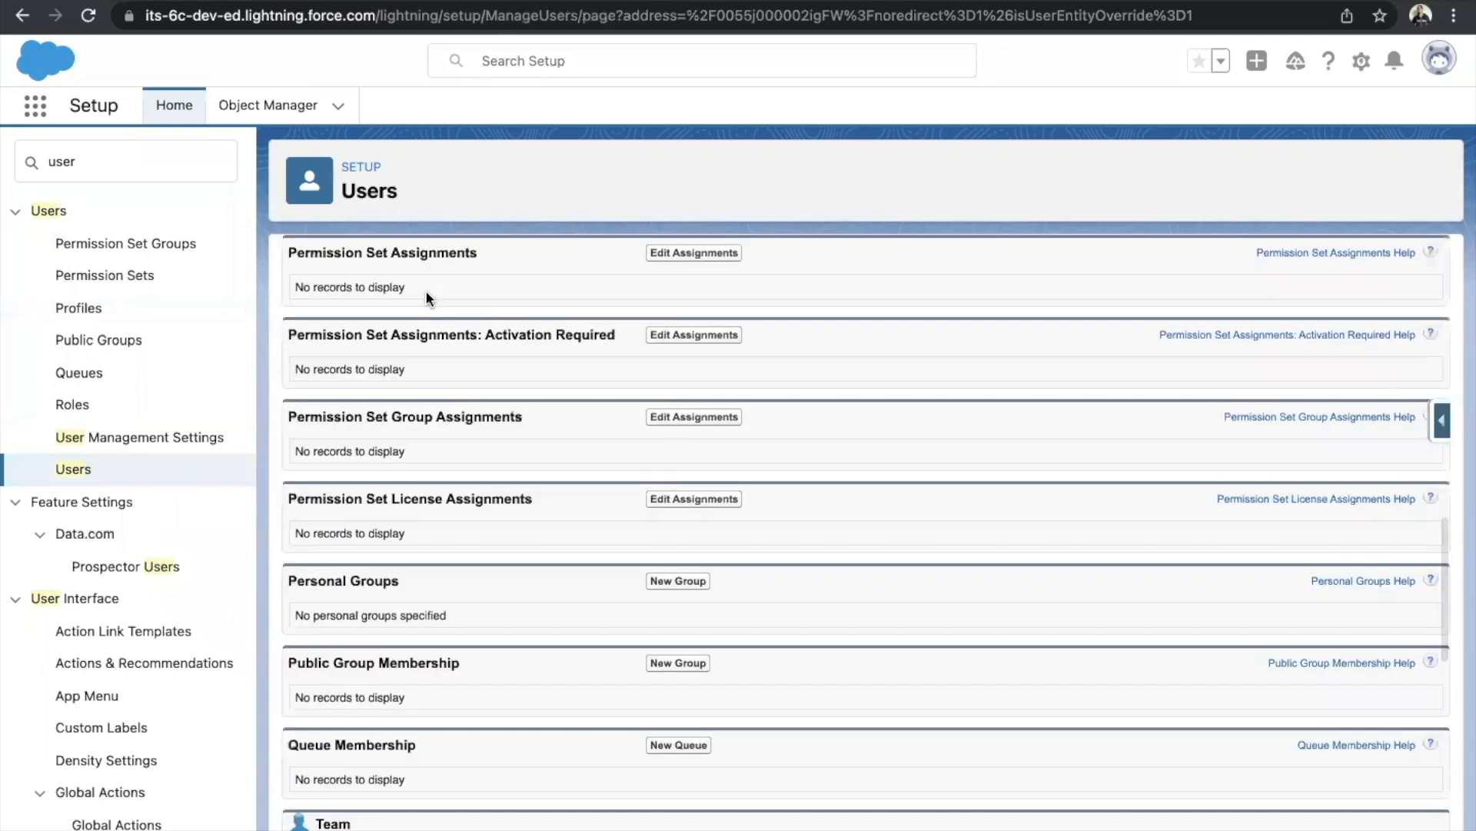
{"action": "left_click", "coordinate": [674, 253]}
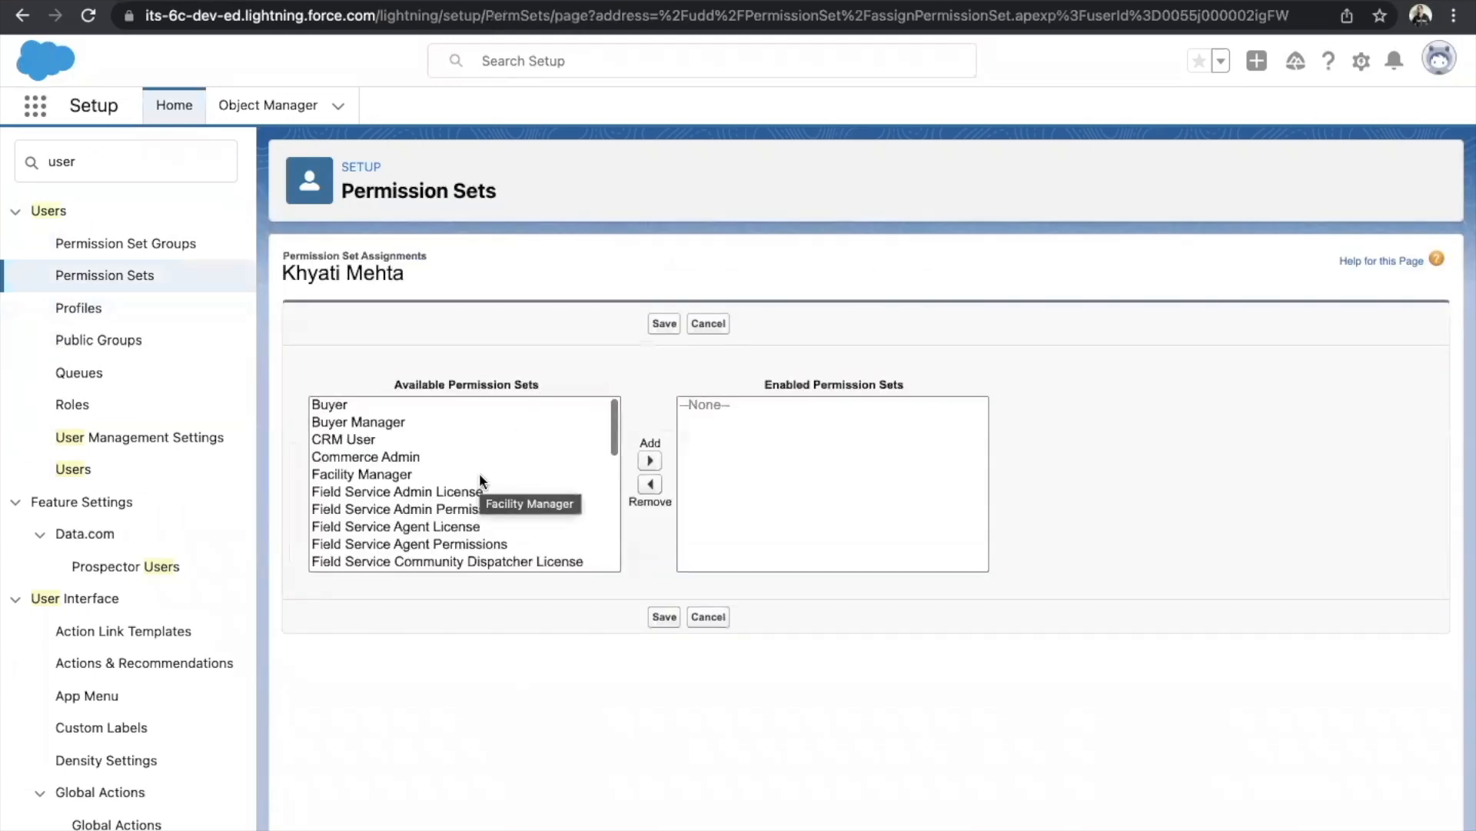
Add Field Service Admin Permissions to the user's enabled permission sets
{"action": "scroll", "coordinate": [478, 472], "scroll_direction": "down", "scroll_amount": 3}
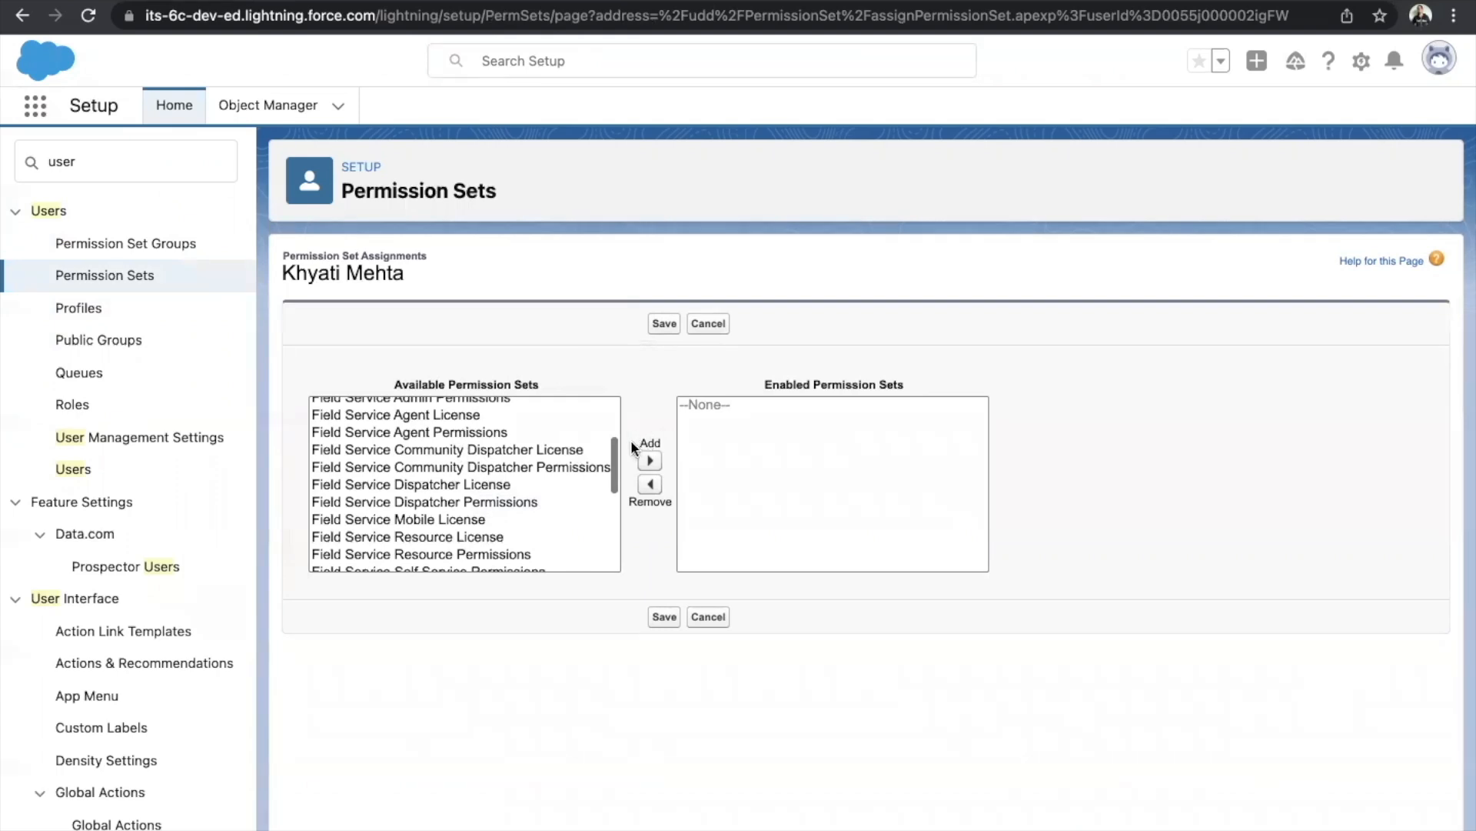
{"action": "scroll", "coordinate": [537, 466], "scroll_direction": "up", "scroll_amount": 2}
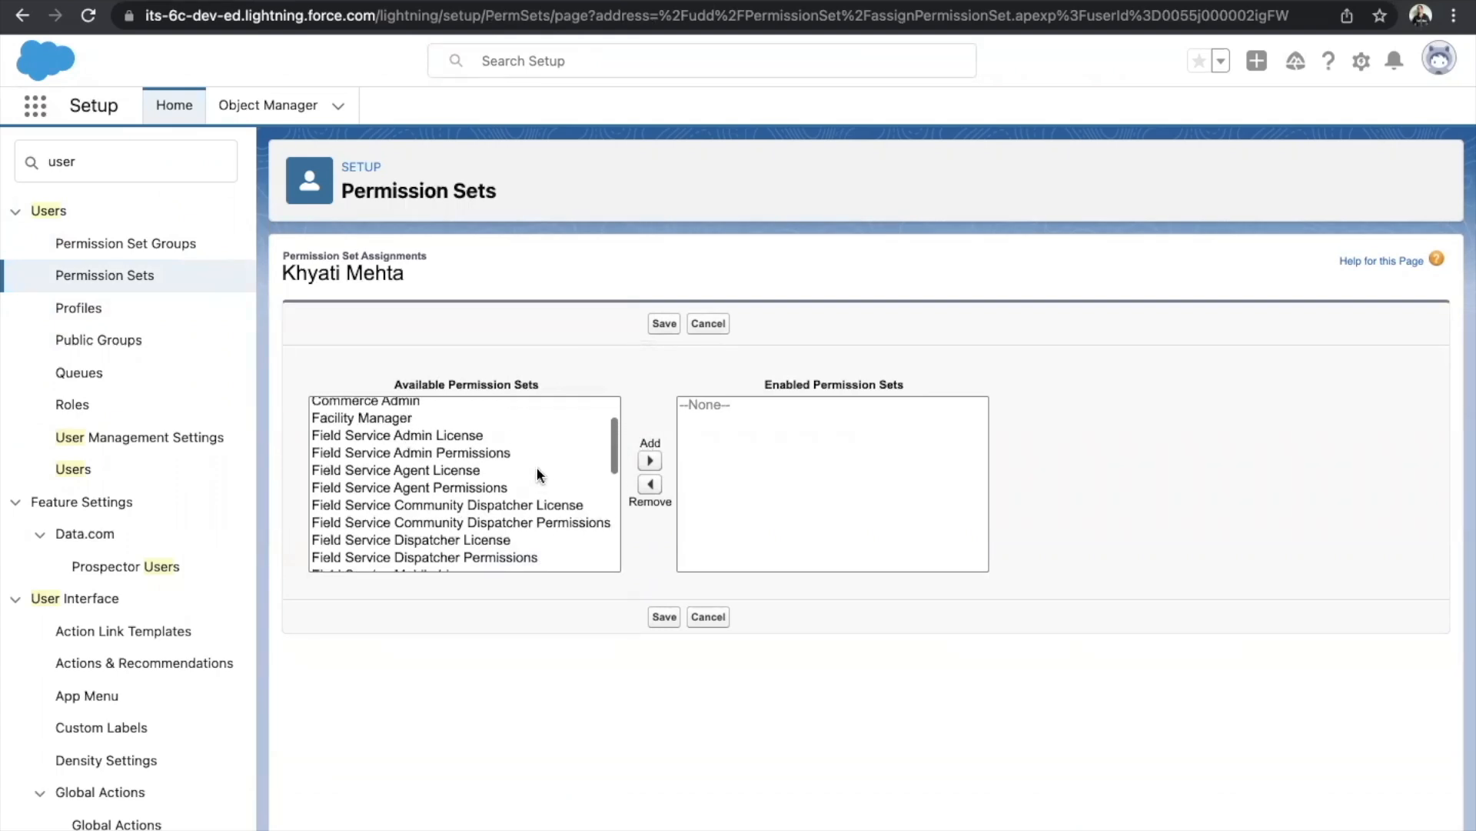
{"action": "left_click", "coordinate": [479, 452]}
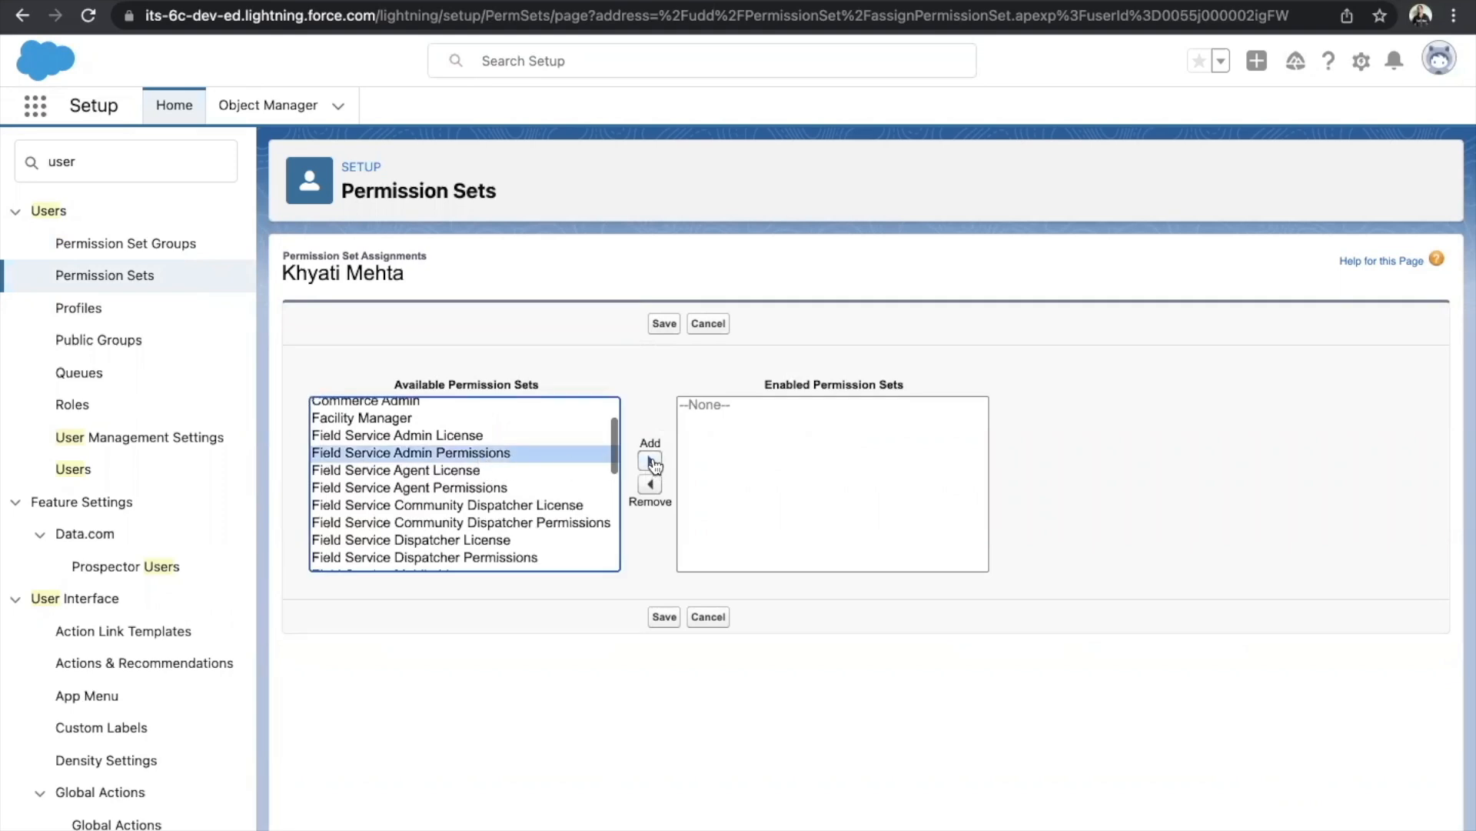
{"action": "scroll", "coordinate": [515, 460], "scroll_direction": "down", "scroll_amount": 5}
{"action": "scroll", "coordinate": [516, 460], "scroll_direction": "up", "scroll_amount": 3}
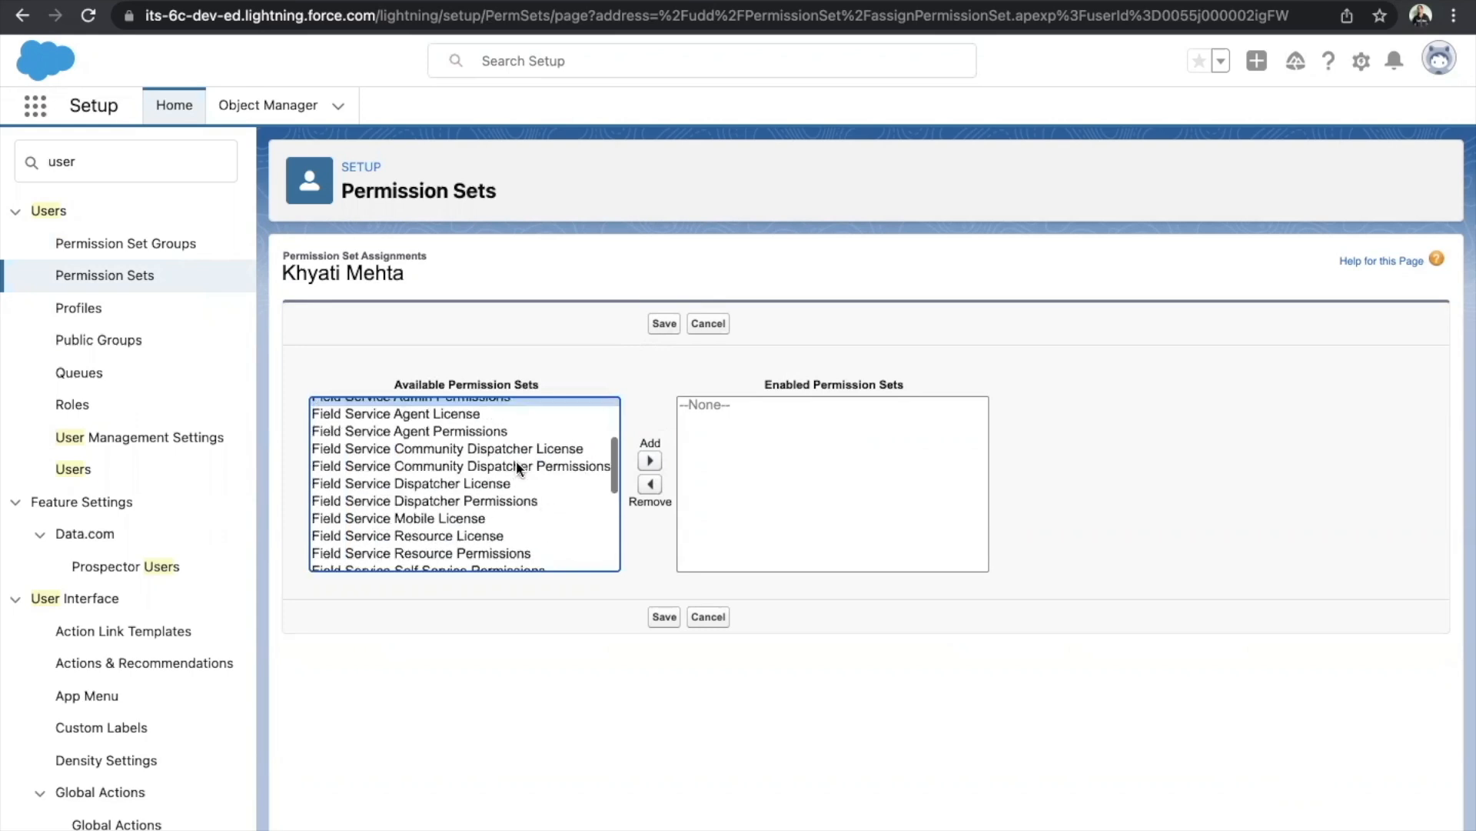
{"action": "scroll", "coordinate": [515, 460], "scroll_direction": "up", "scroll_amount": 3}
{"action": "left_click", "coordinate": [650, 461]}
Enable Field Service Dispatcher License and Field Service Dispatcher Permissions for the user and save the assignments
{"action": "scroll", "coordinate": [450, 458], "scroll_direction": "down", "scroll_amount": 2}
{"action": "left_click", "coordinate": [452, 504]}
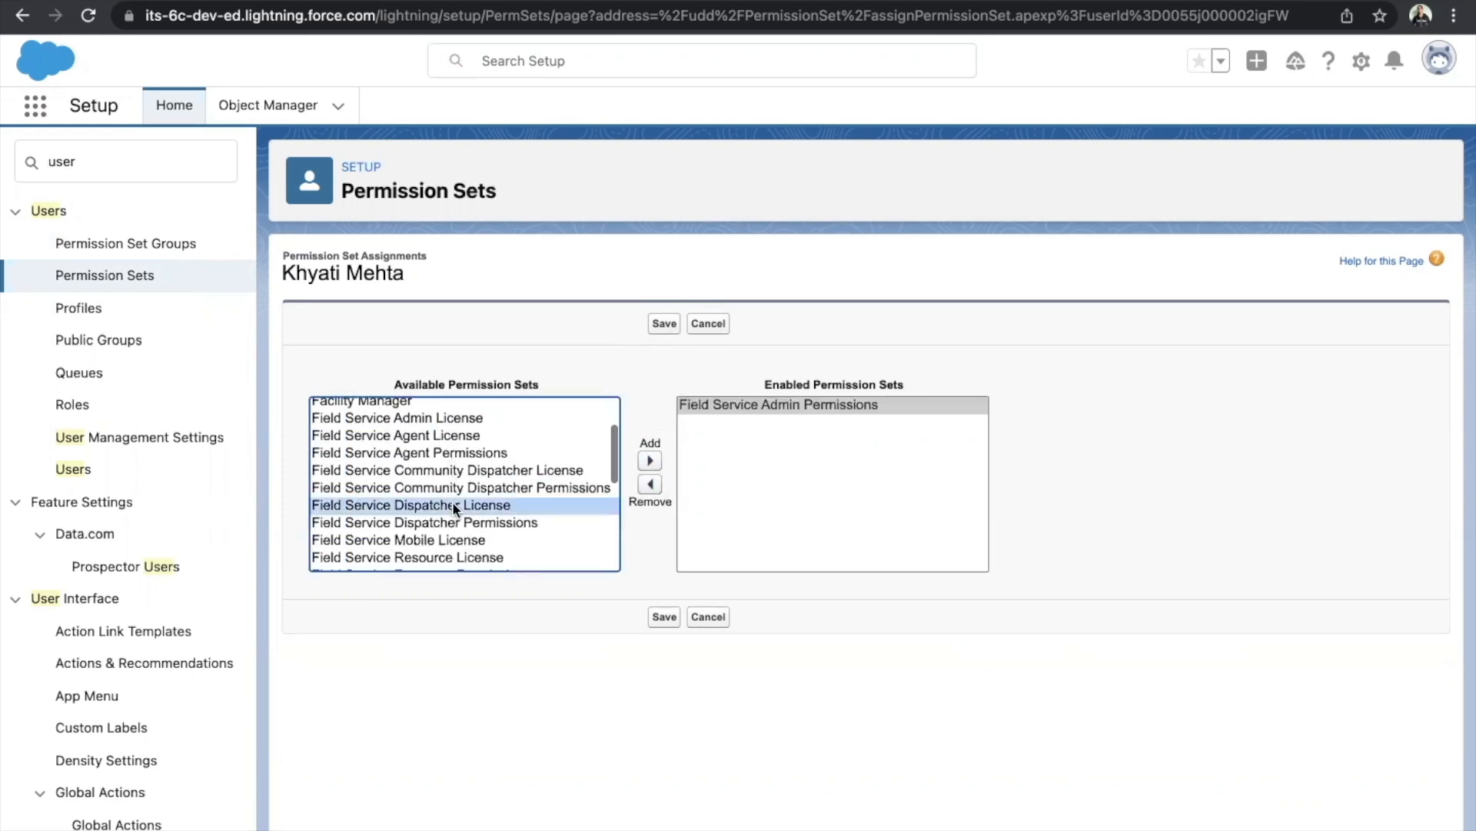
{"action": "left_click", "coordinate": [650, 460]}
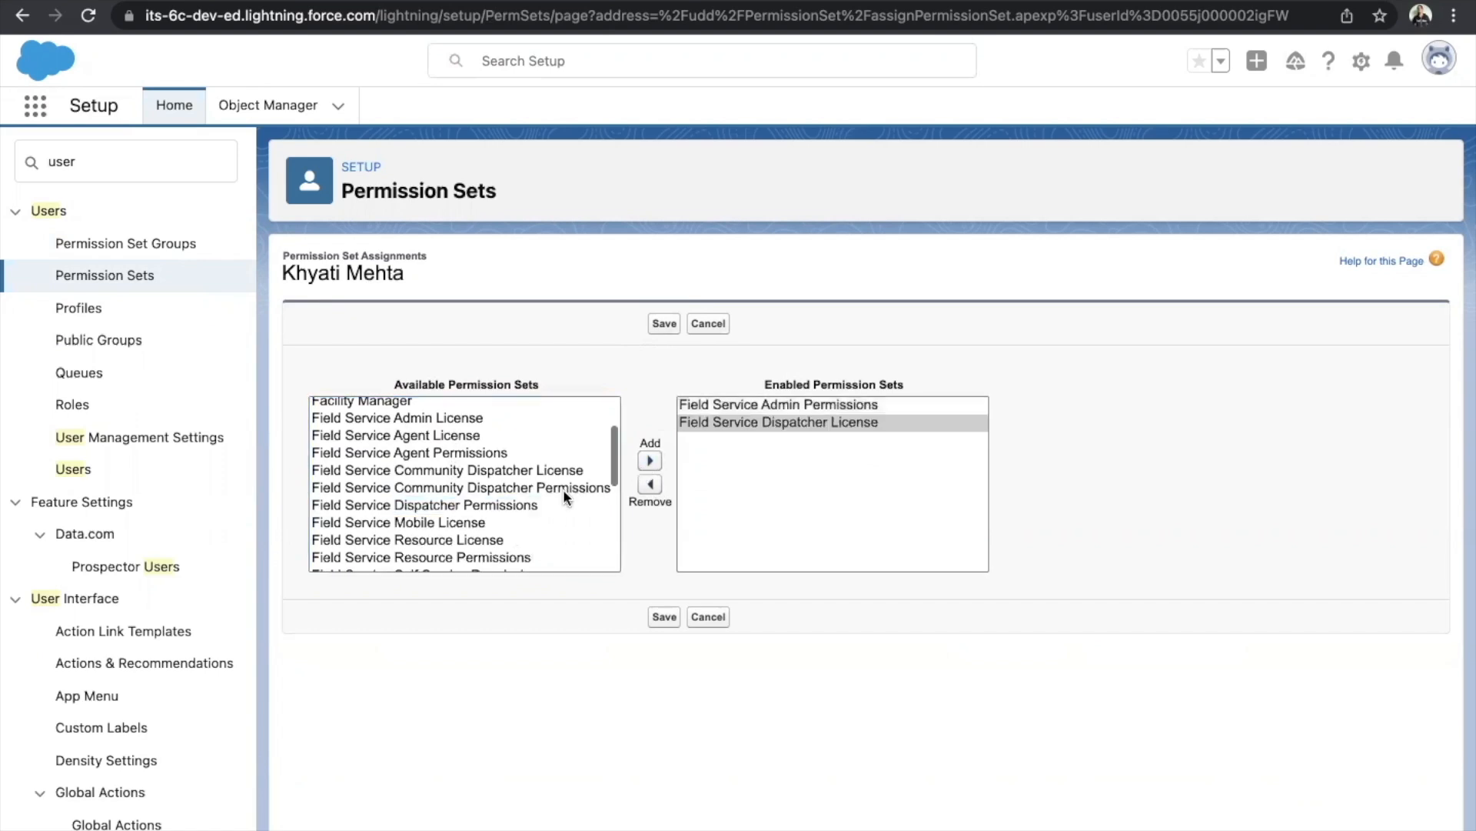
{"action": "left_click", "coordinate": [532, 506]}
{"action": "left_click", "coordinate": [650, 461]}
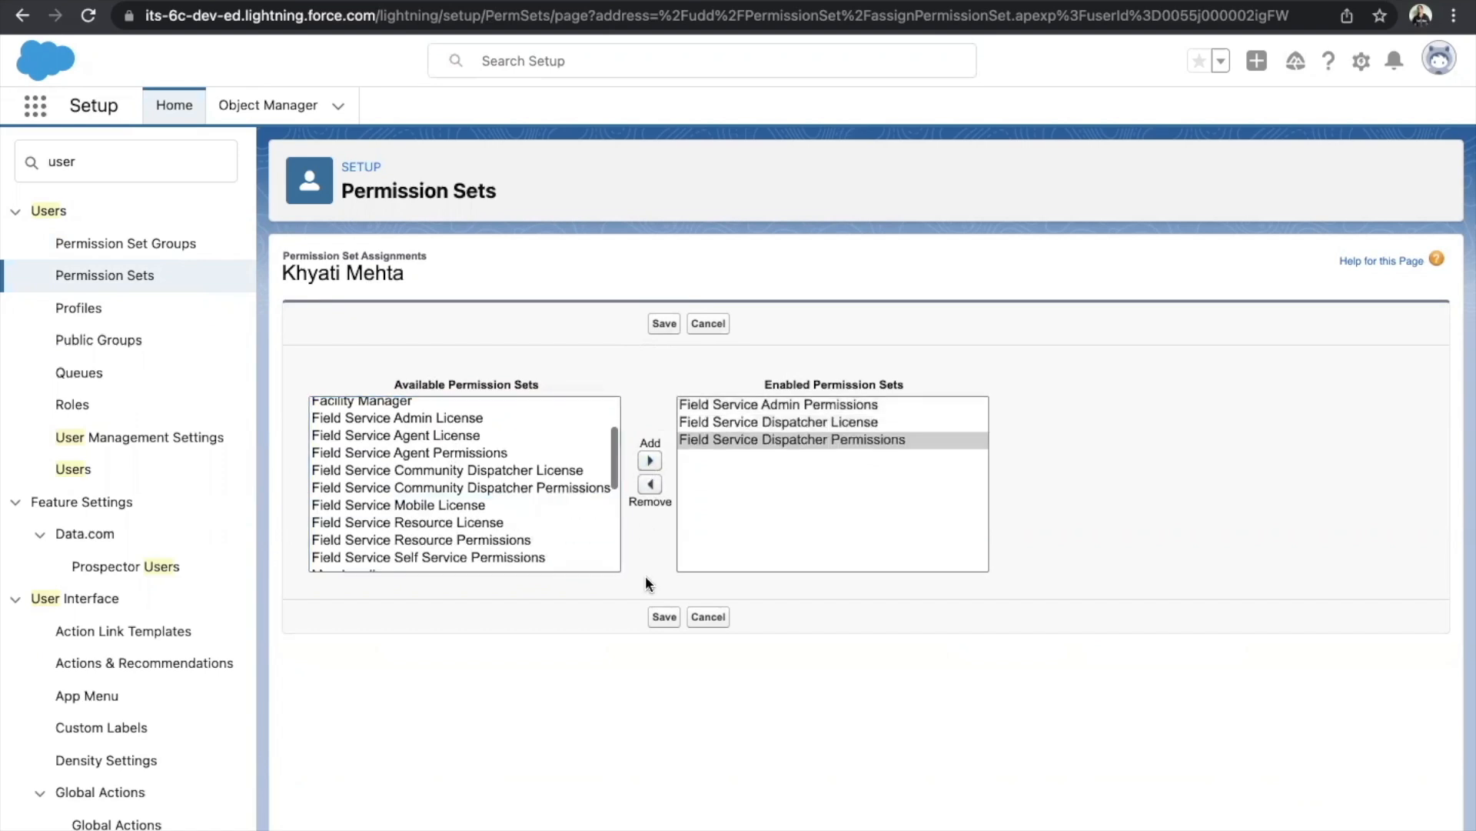
{"action": "left_click", "coordinate": [657, 619]}
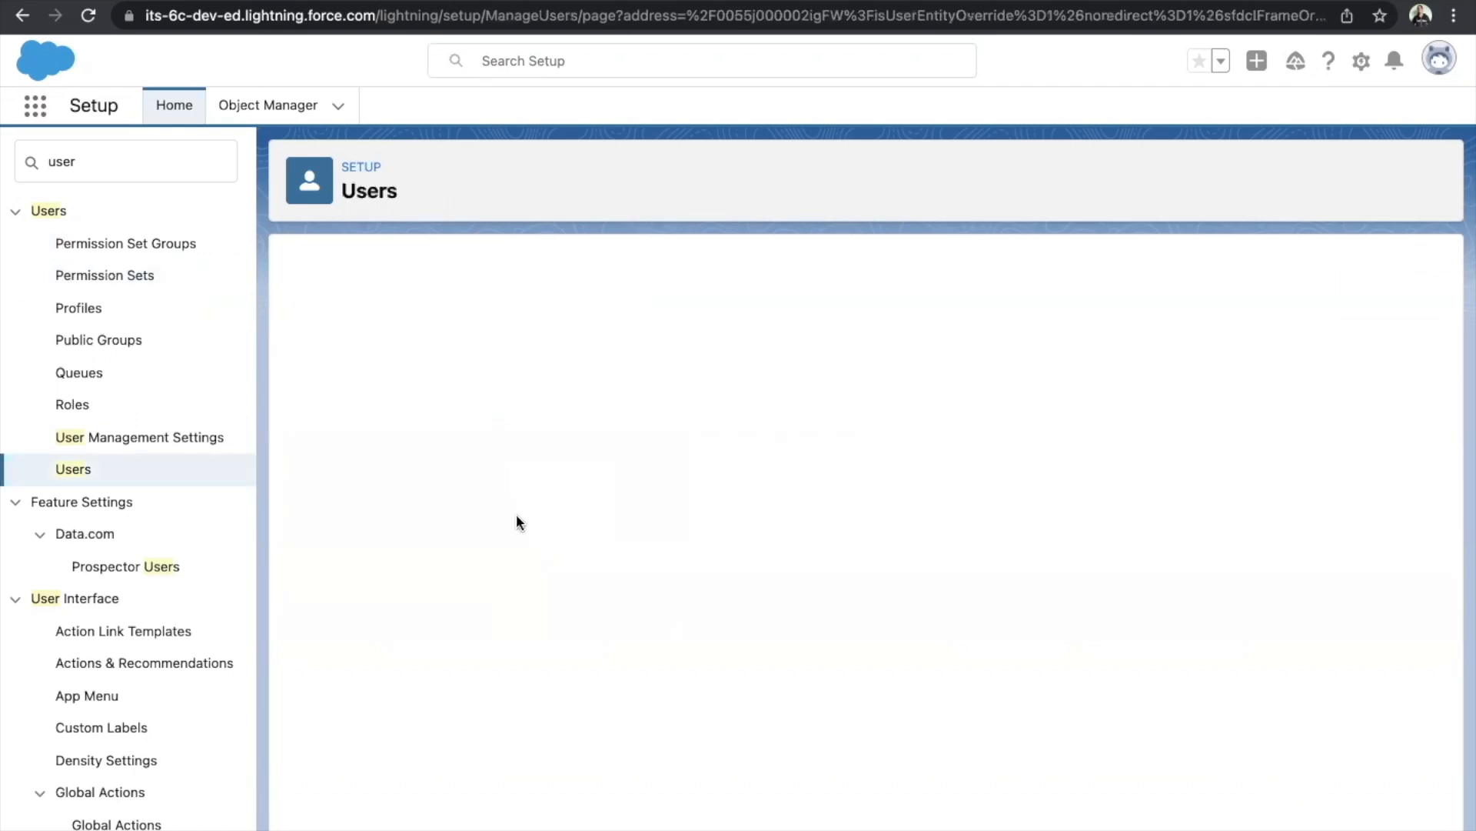
Review the user's permission set assignments, reopening the assignment editor and saving it without changes
{"action": "left_click", "coordinate": [394, 296]}
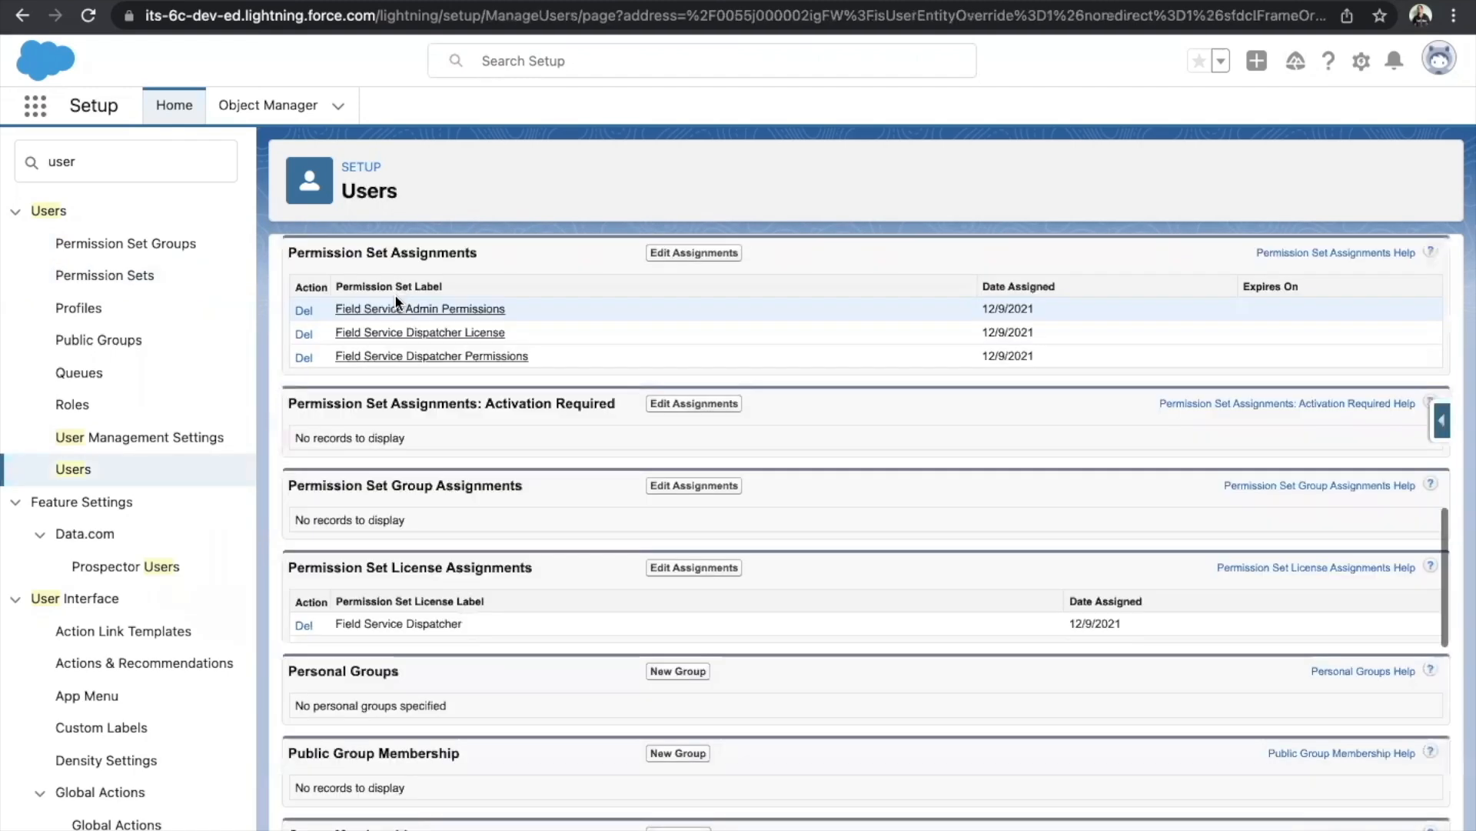
{"action": "left_click", "coordinate": [709, 254]}
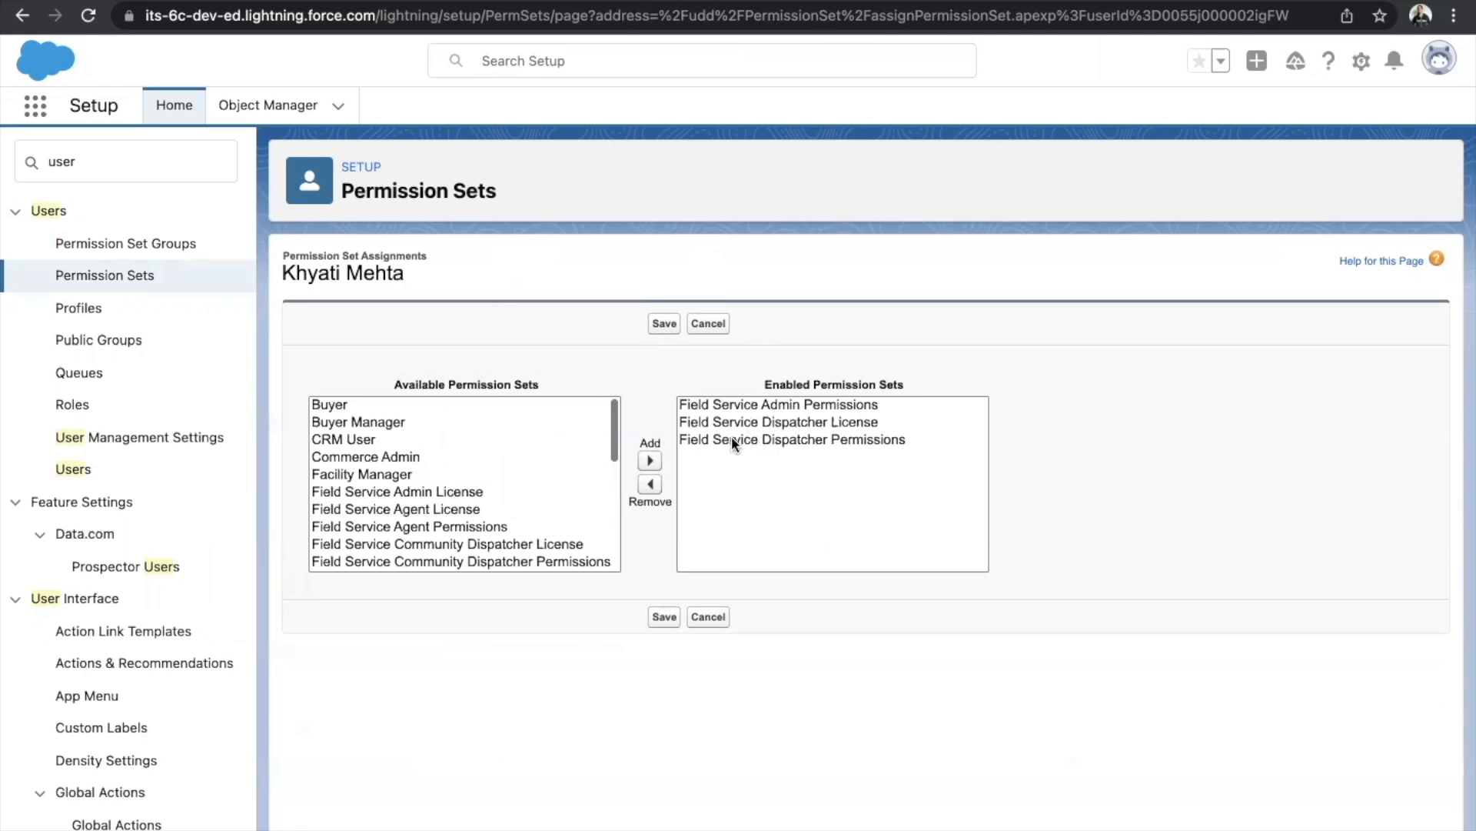
{"action": "left_click", "coordinate": [661, 325]}
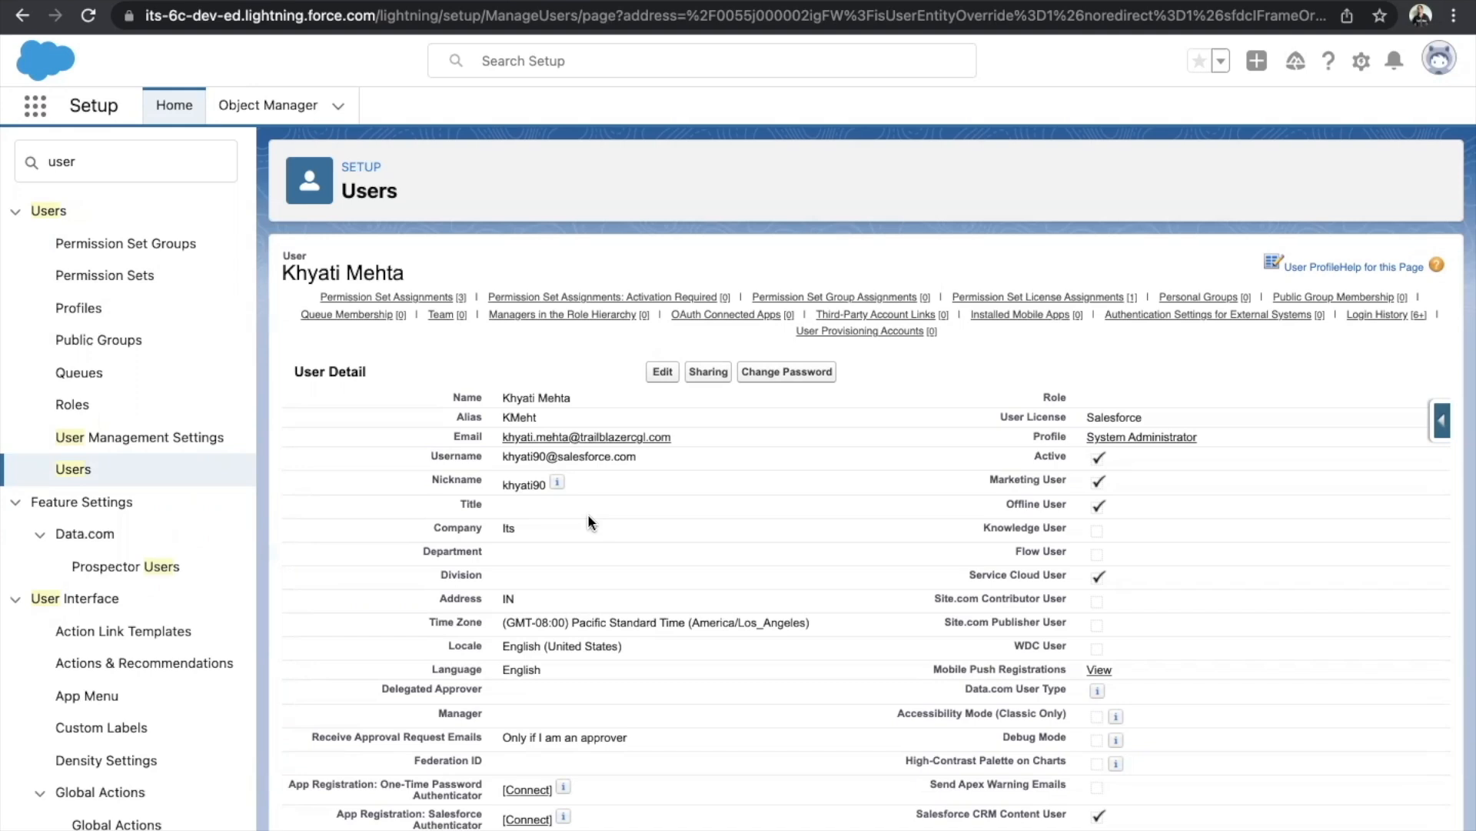
Search Setup for "securi" and open Sharing Settings
{"action": "left_click", "coordinate": [98, 170]}
{"action": "key", "text": "BackSpace"}
{"action": "key", "text": "BackSpace"}
{"action": "key", "text": "BackSpace"}
{"action": "key", "text": "BackSpace"}
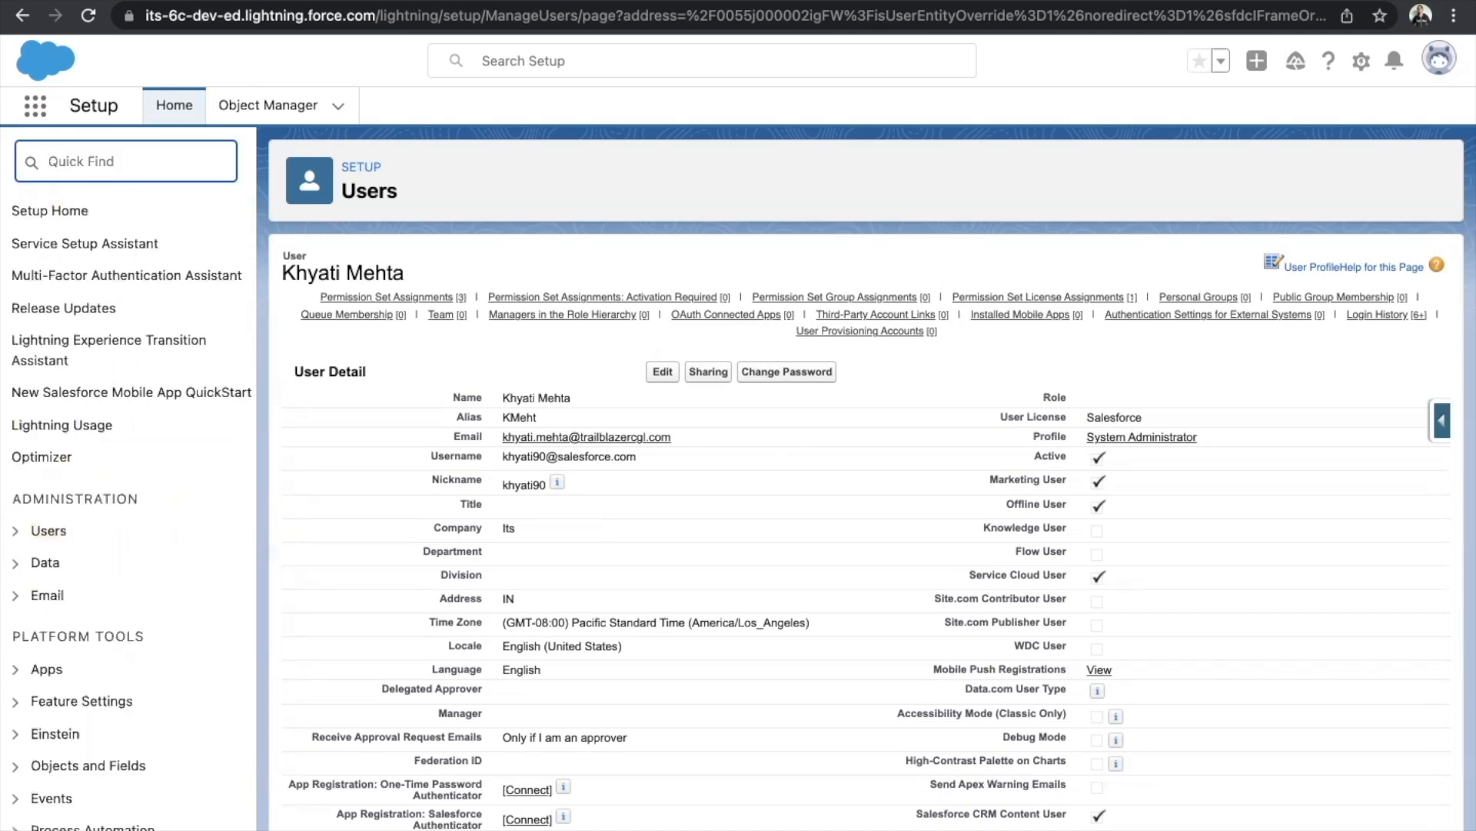
{"action": "type", "text": "securi"}
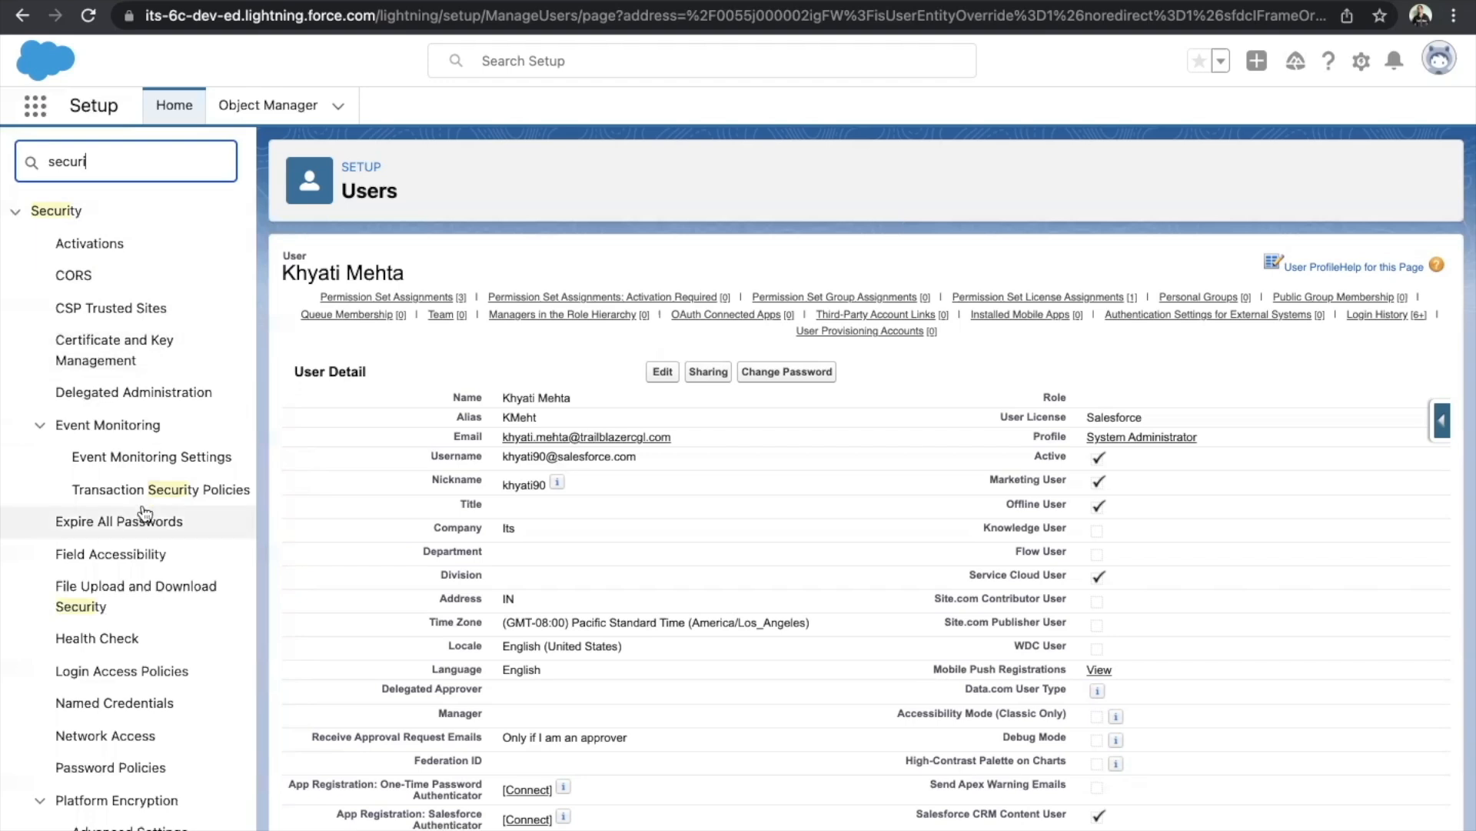
{"action": "scroll", "coordinate": [53, 510], "scroll_direction": "down", "scroll_amount": 5}
{"action": "left_click", "coordinate": [121, 721]}
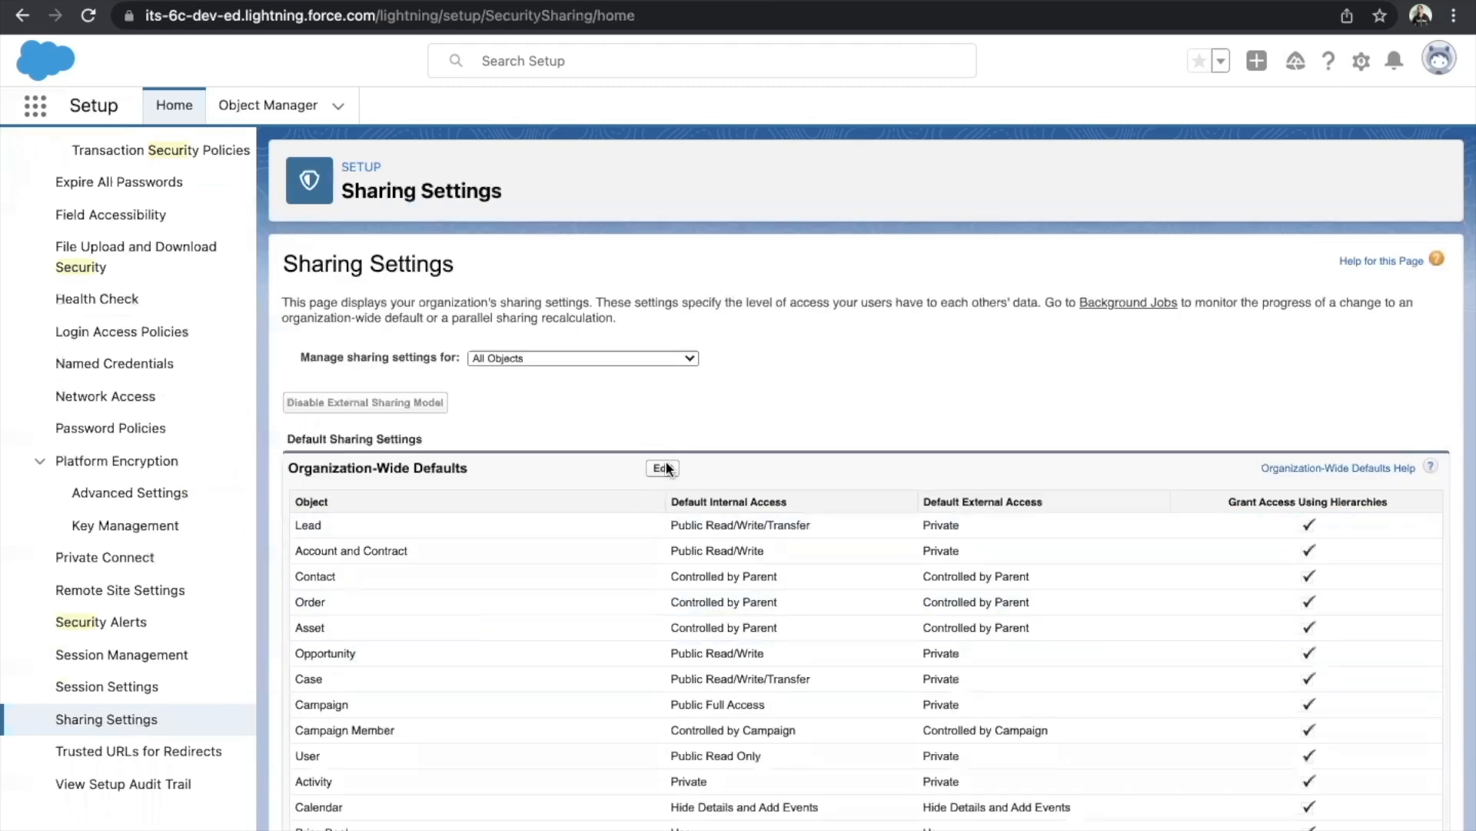
Open the organization-wide sharing defaults for editing and examine the access levels of the listed objects
{"action": "left_click", "coordinate": [663, 469]}
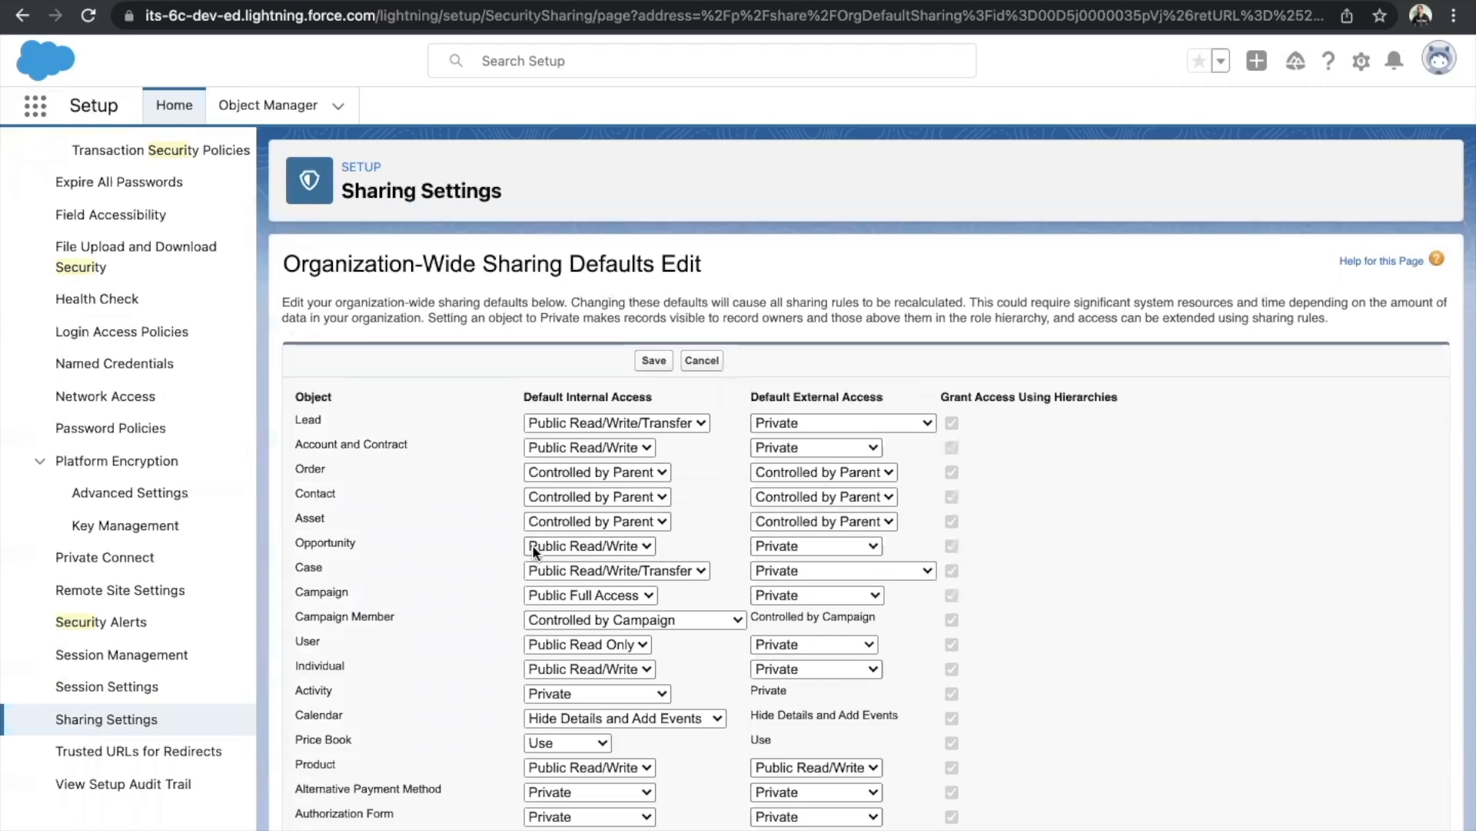
{"action": "scroll", "coordinate": [534, 544], "scroll_direction": "down", "scroll_amount": 2}
{"action": "scroll", "coordinate": [533, 544], "scroll_direction": "down", "scroll_amount": 5}
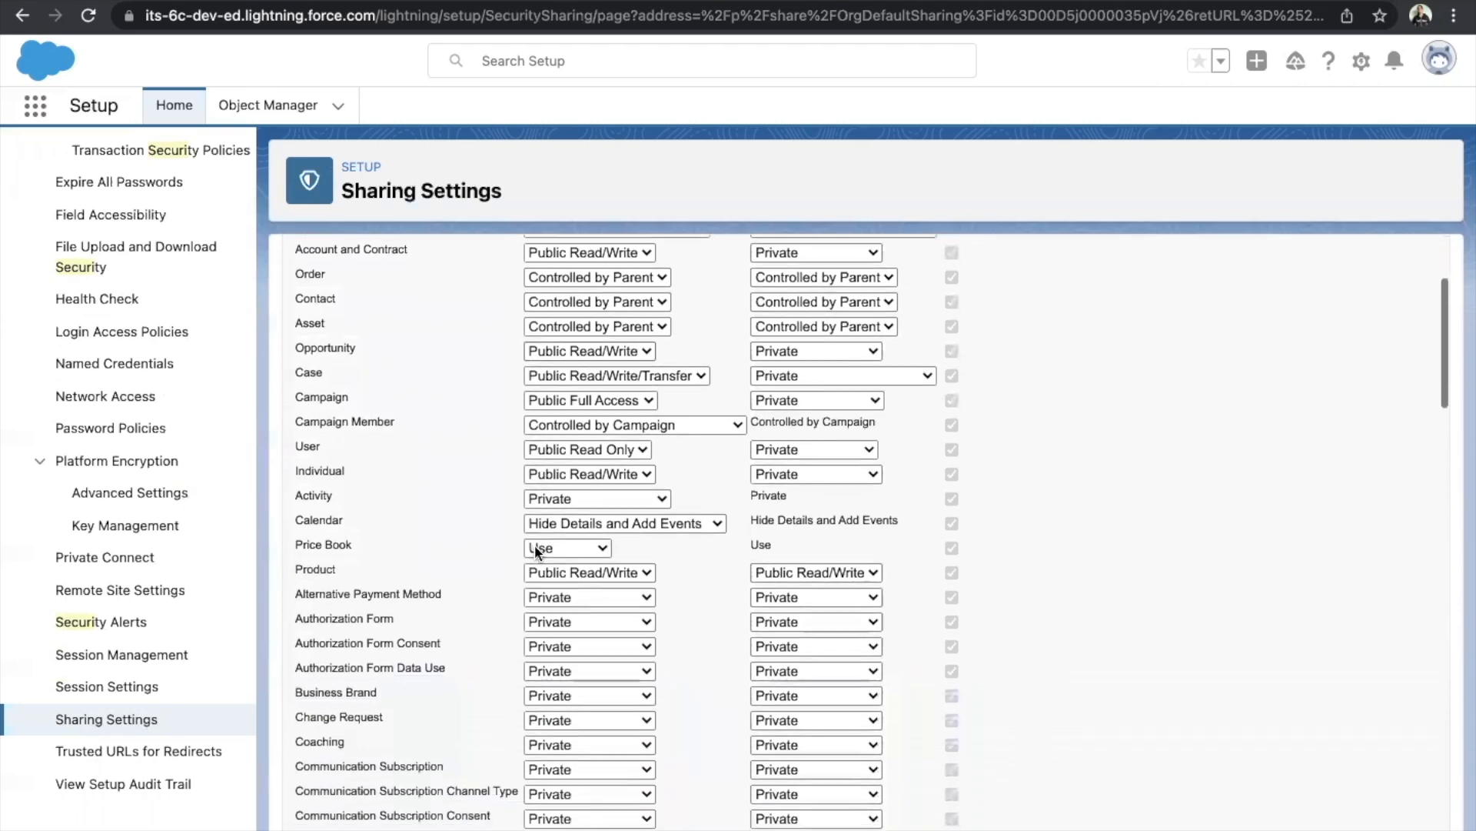
{"action": "scroll", "coordinate": [534, 545], "scroll_direction": "up", "scroll_amount": 5}
{"action": "scroll", "coordinate": [533, 544], "scroll_direction": "up", "scroll_amount": 1}
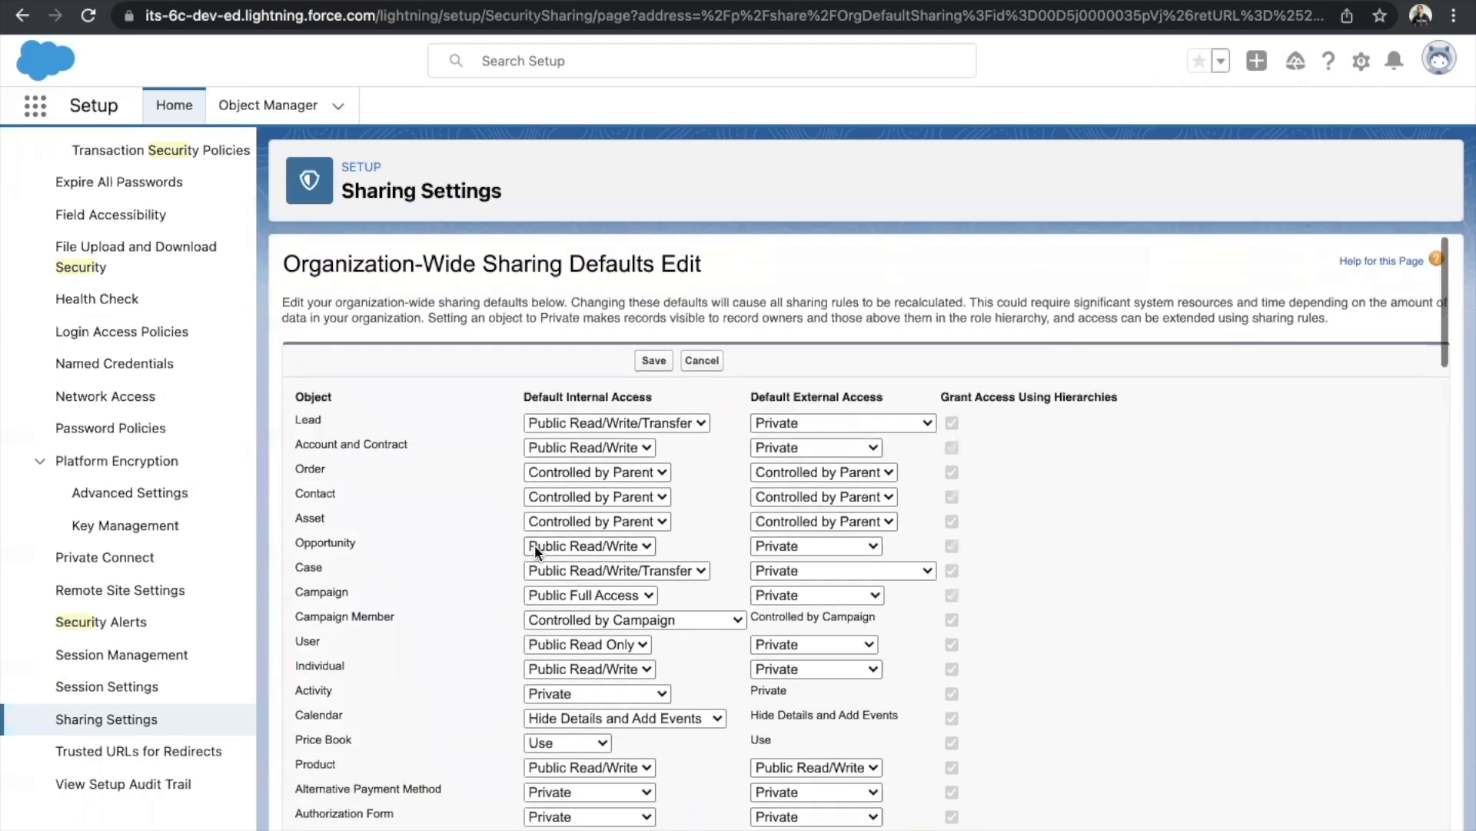
{"action": "scroll", "coordinate": [534, 544], "scroll_direction": "down", "scroll_amount": 5}
{"action": "scroll", "coordinate": [535, 548], "scroll_direction": "down", "scroll_amount": 15}
{"action": "scroll", "coordinate": [535, 547], "scroll_direction": "up", "scroll_amount": 3}
{"action": "scroll", "coordinate": [533, 548], "scroll_direction": "down", "scroll_amount": 12}
{"action": "scroll", "coordinate": [533, 548], "scroll_direction": "up", "scroll_amount": 8}
{"action": "scroll", "coordinate": [533, 548], "scroll_direction": "up", "scroll_amount": 15}
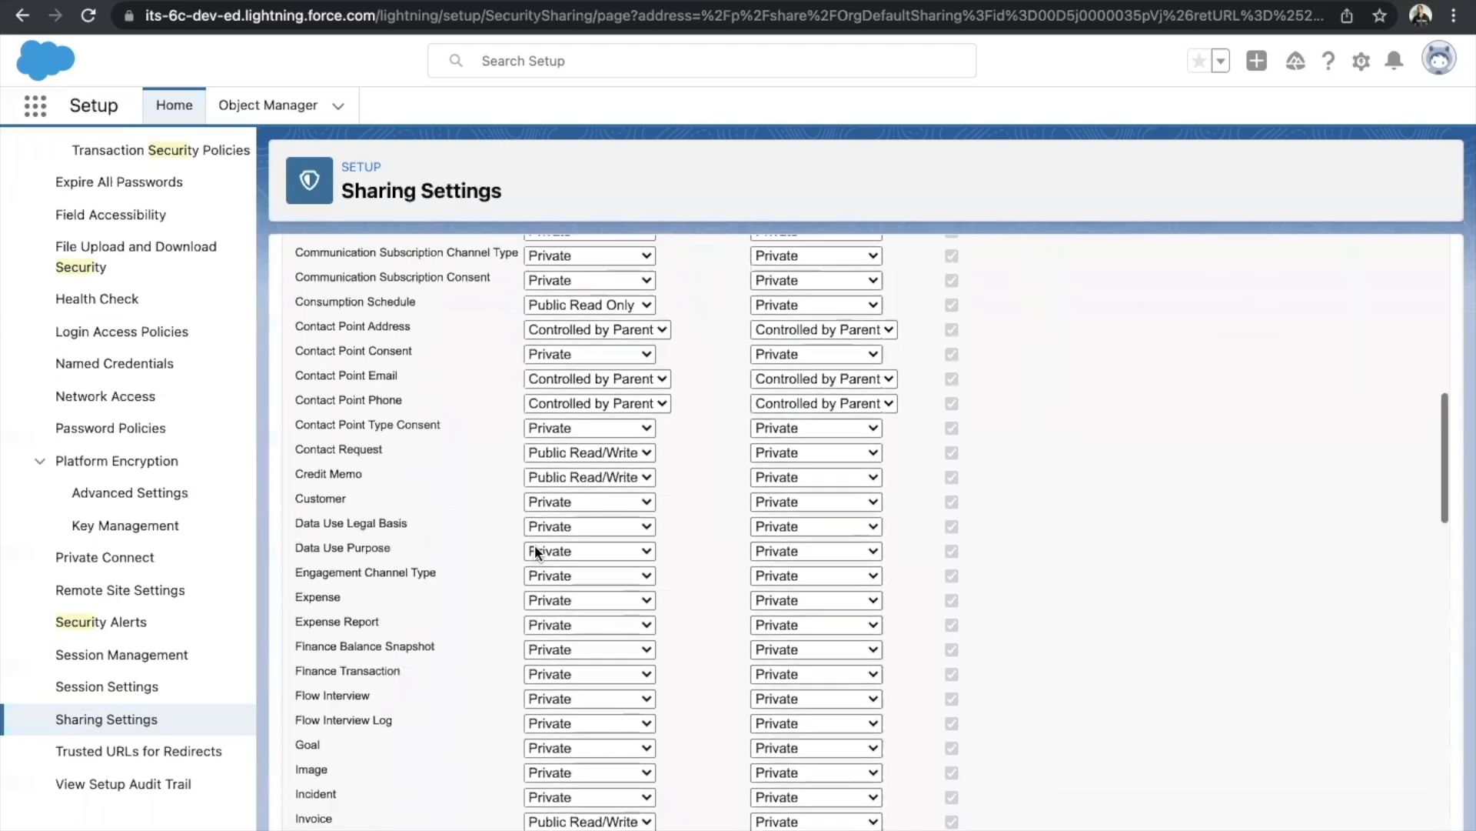
Set the default internal access of Service Appointment, Service Resource and Service Territory to Private
{"action": "scroll", "coordinate": [588, 583], "scroll_direction": "down", "scroll_amount": 18}
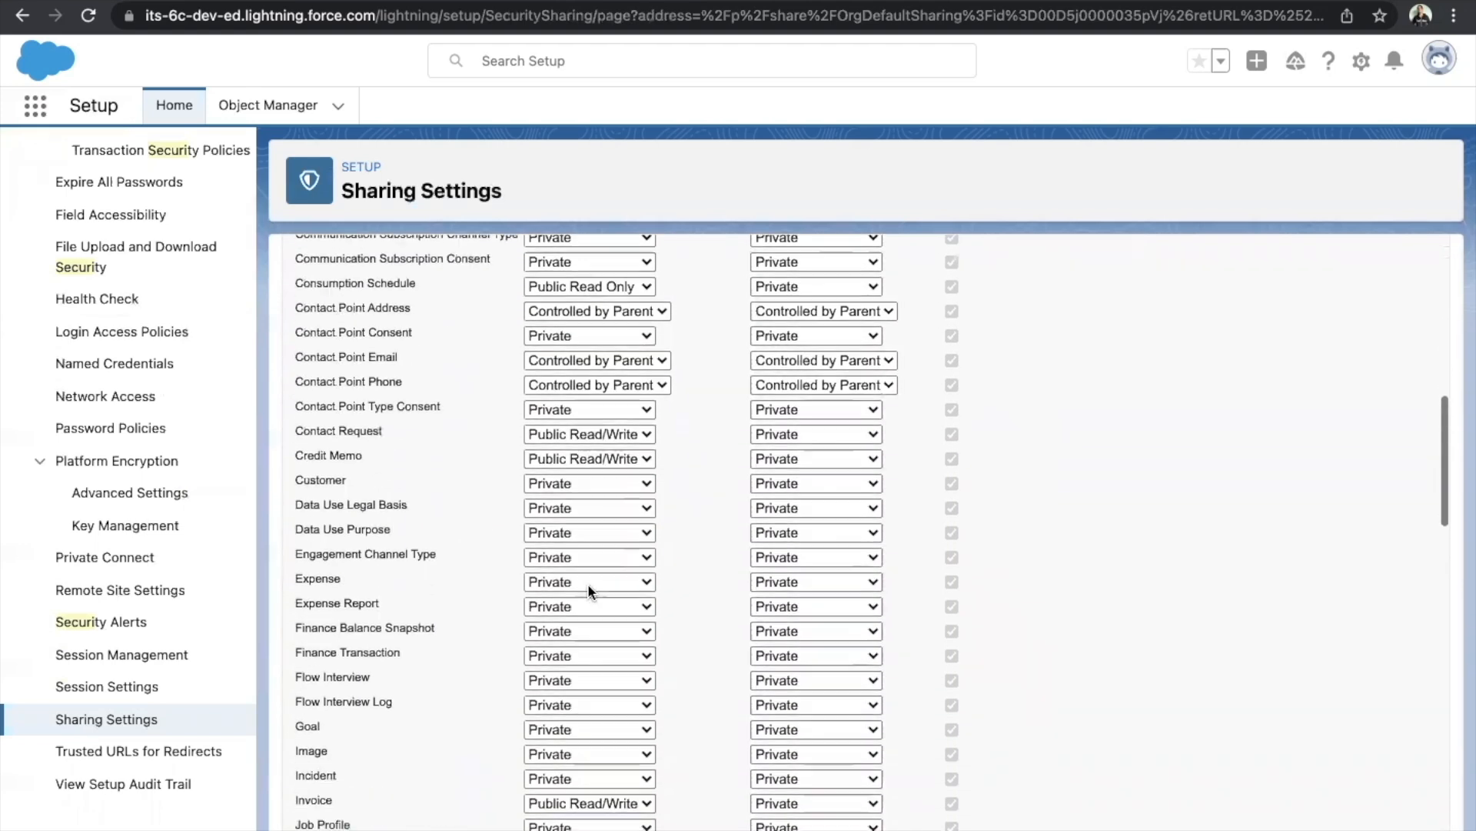
{"action": "scroll", "coordinate": [587, 583], "scroll_direction": "down", "scroll_amount": 8}
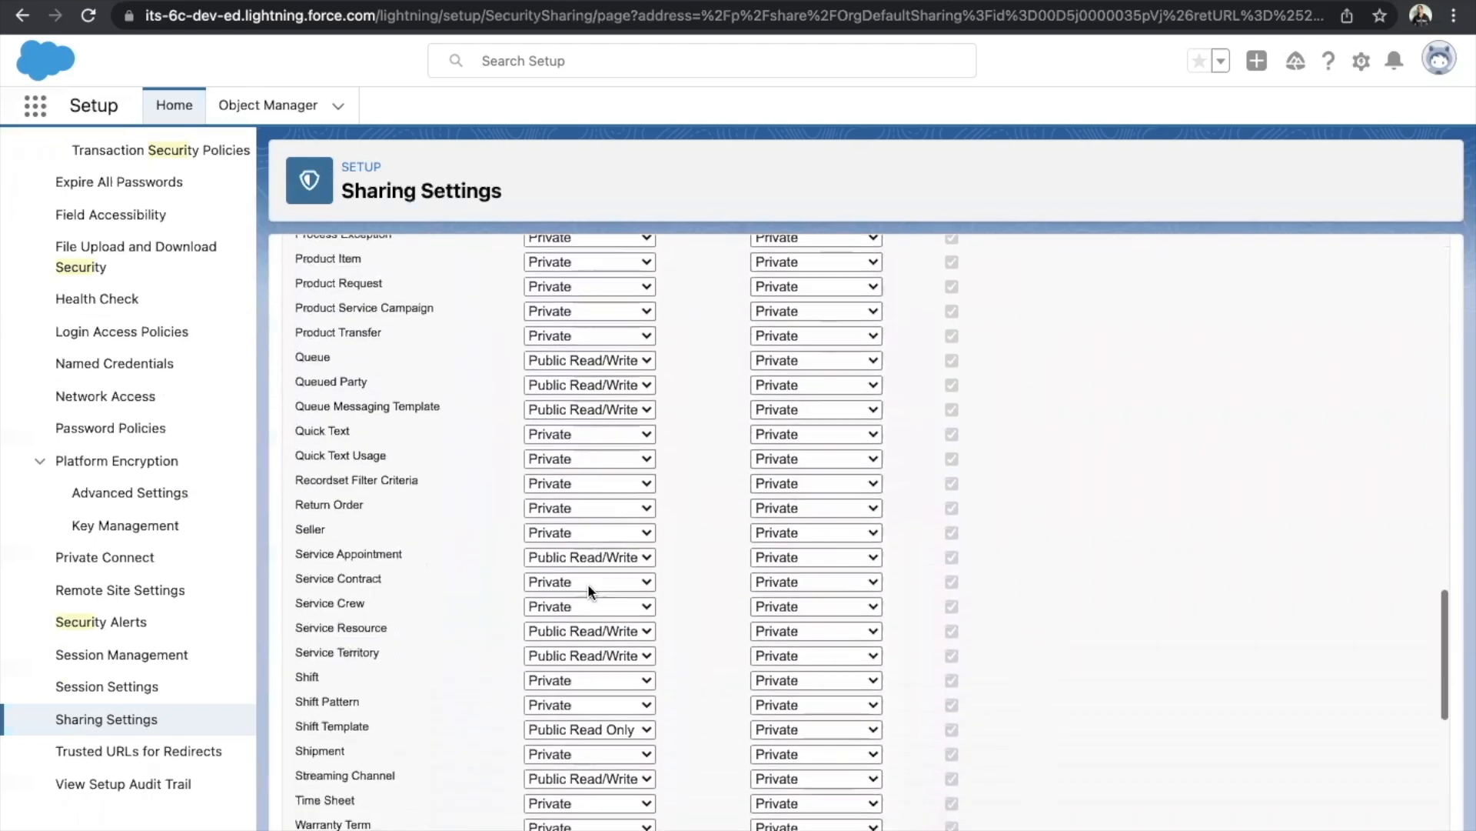
{"action": "left_click", "coordinate": [584, 553]}
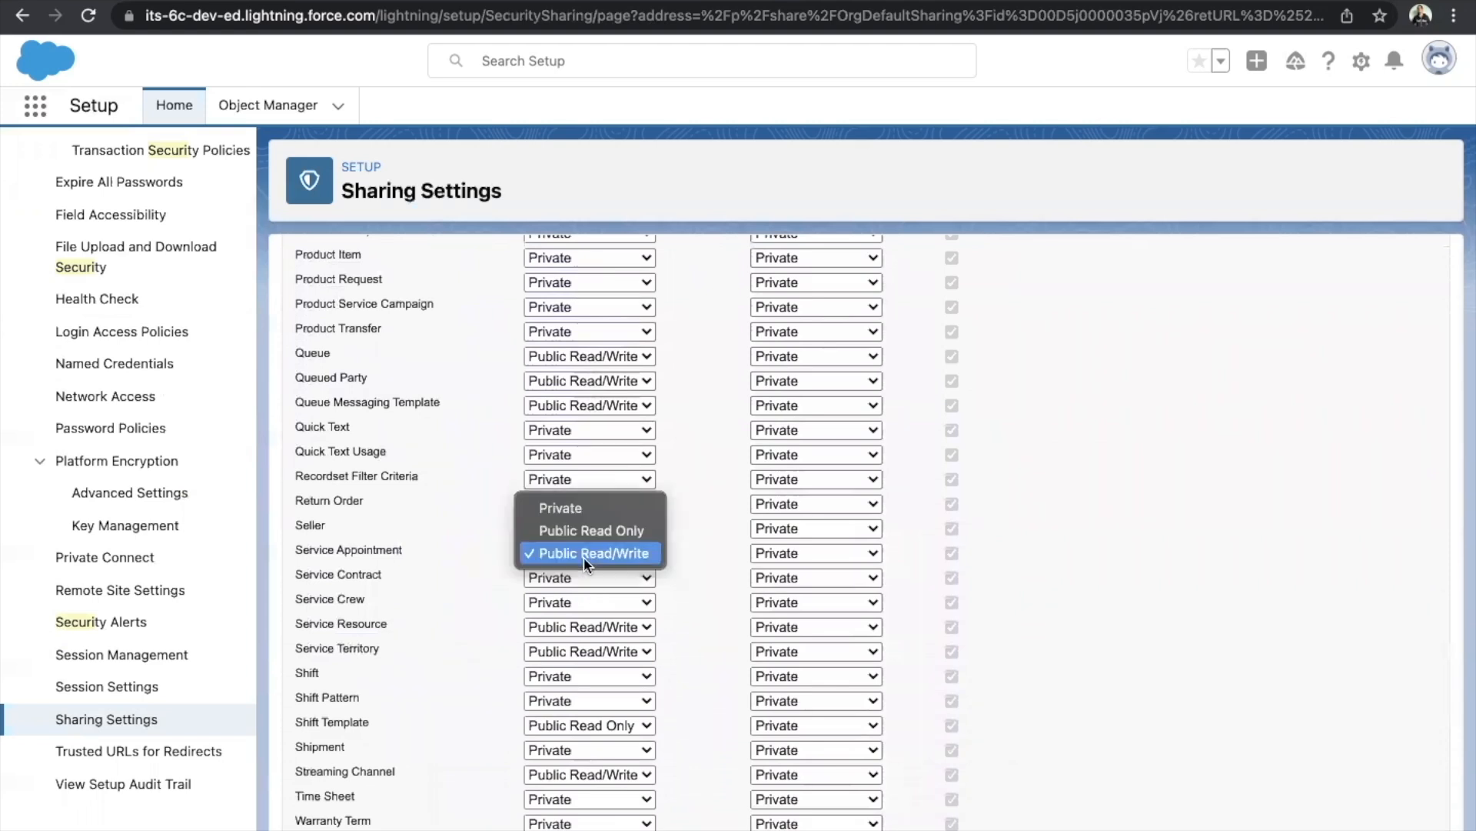
{"action": "left_click", "coordinate": [597, 515]}
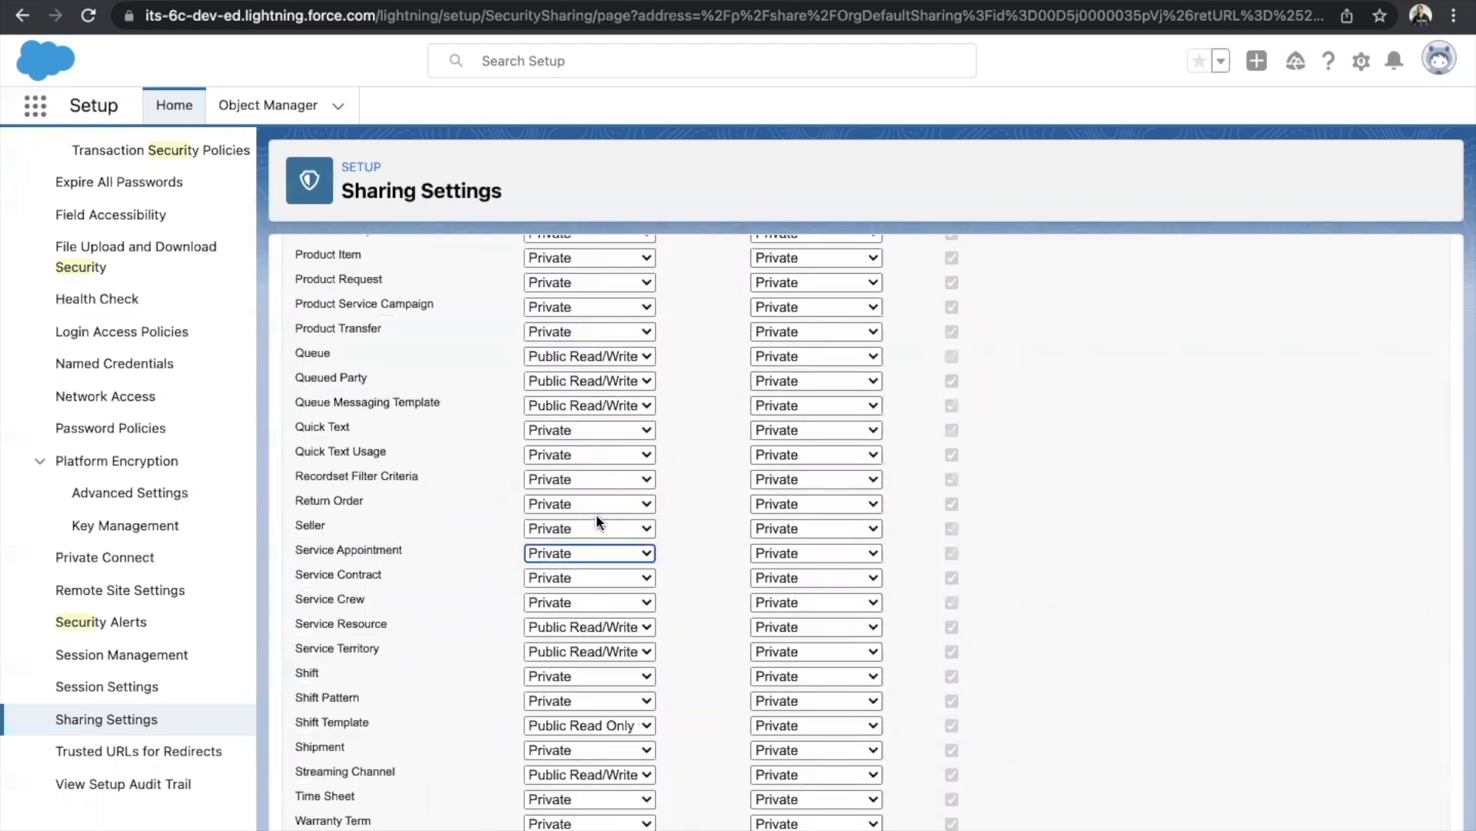
{"action": "left_click", "coordinate": [589, 628]}
{"action": "left_click", "coordinate": [613, 581]}
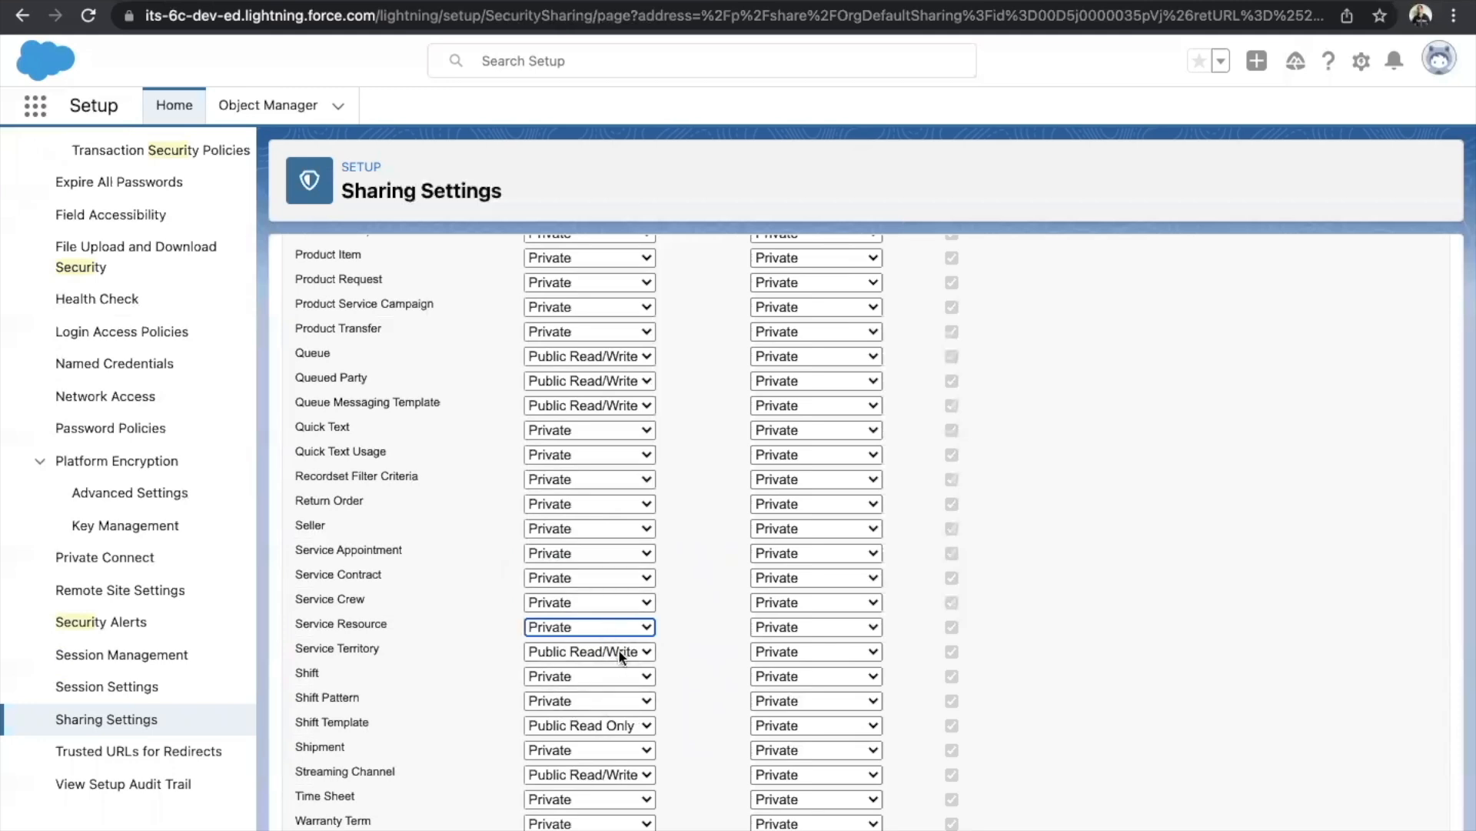
{"action": "left_click", "coordinate": [622, 652]}
{"action": "left_click", "coordinate": [626, 602]}
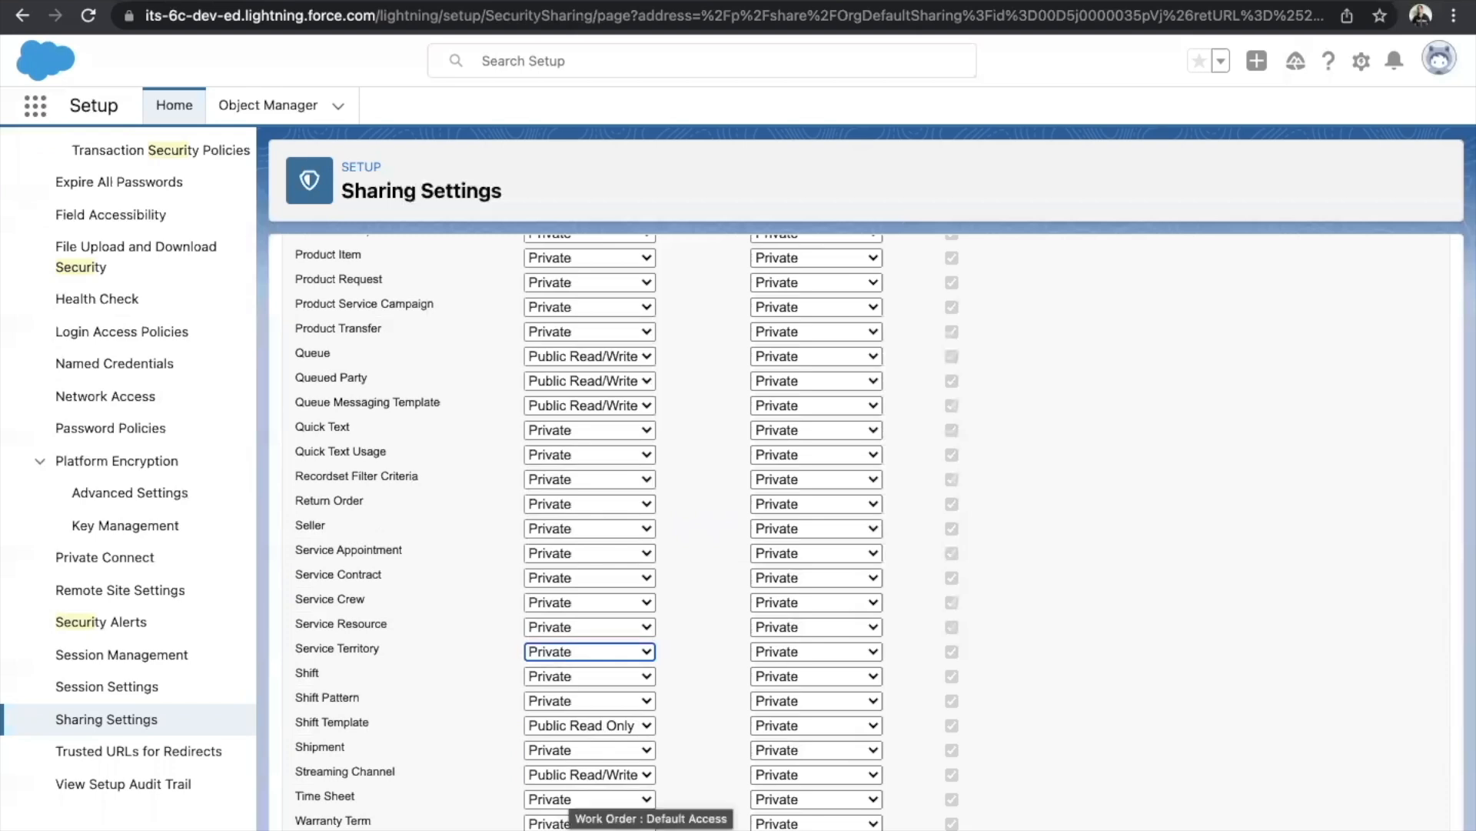
Set the default internal access of Location to Public Read Only and save the organization-wide defaults
{"action": "scroll", "coordinate": [596, 700], "scroll_direction": "up", "scroll_amount": 5}
{"action": "scroll", "coordinate": [593, 695], "scroll_direction": "up", "scroll_amount": 8}
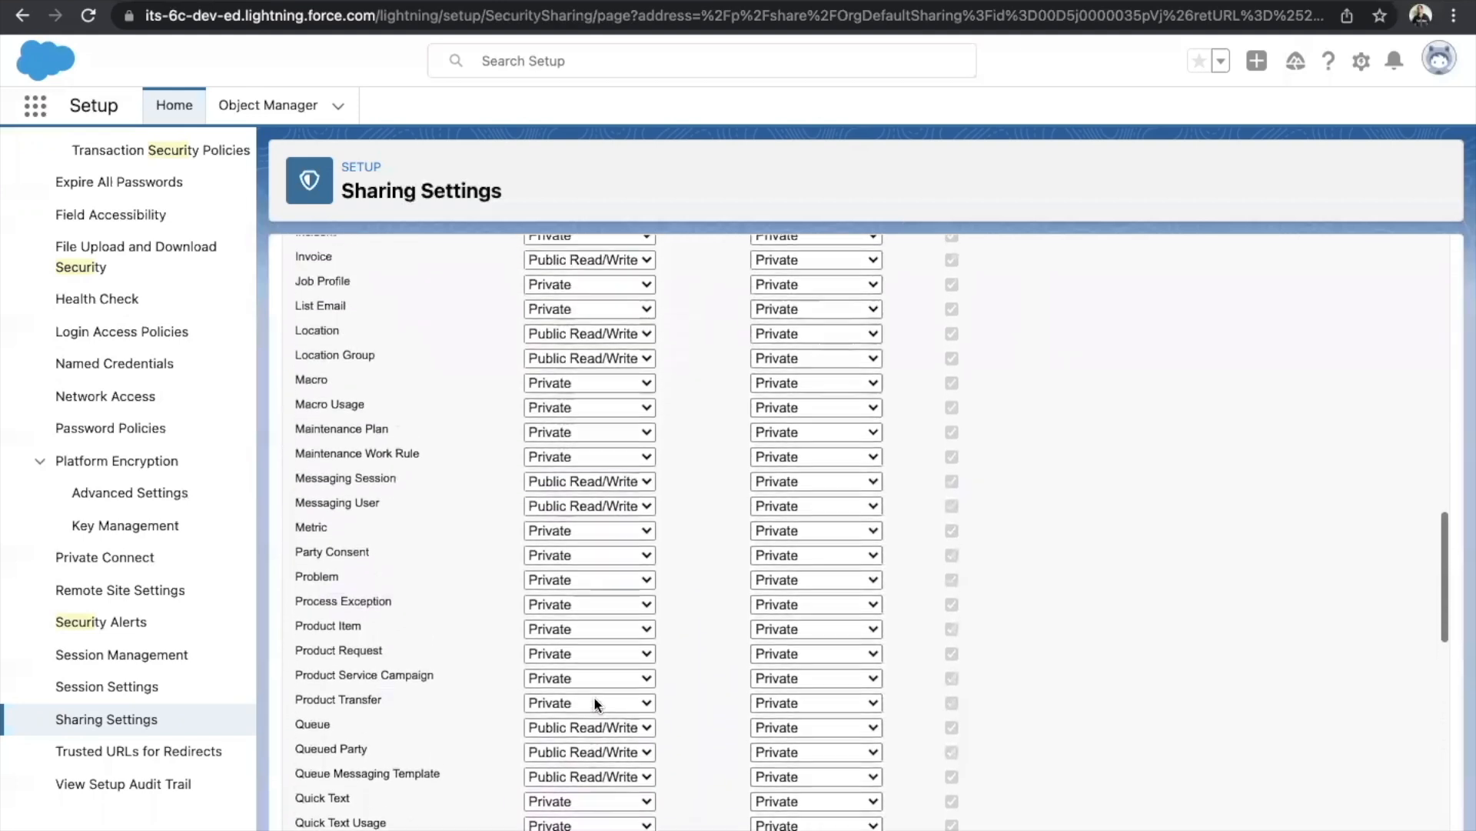
{"action": "left_click", "coordinate": [608, 547]}
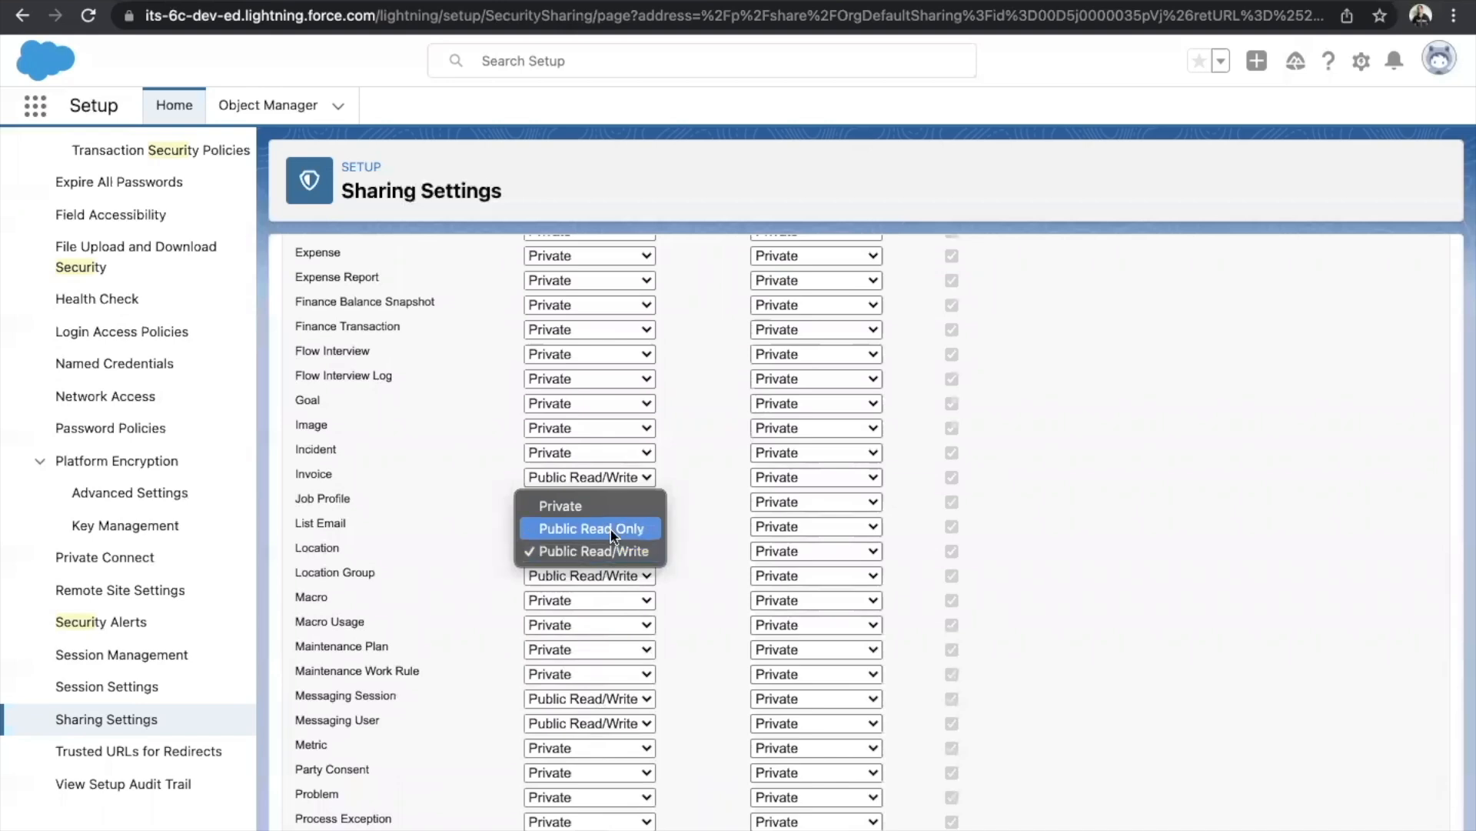
{"action": "left_click", "coordinate": [588, 529]}
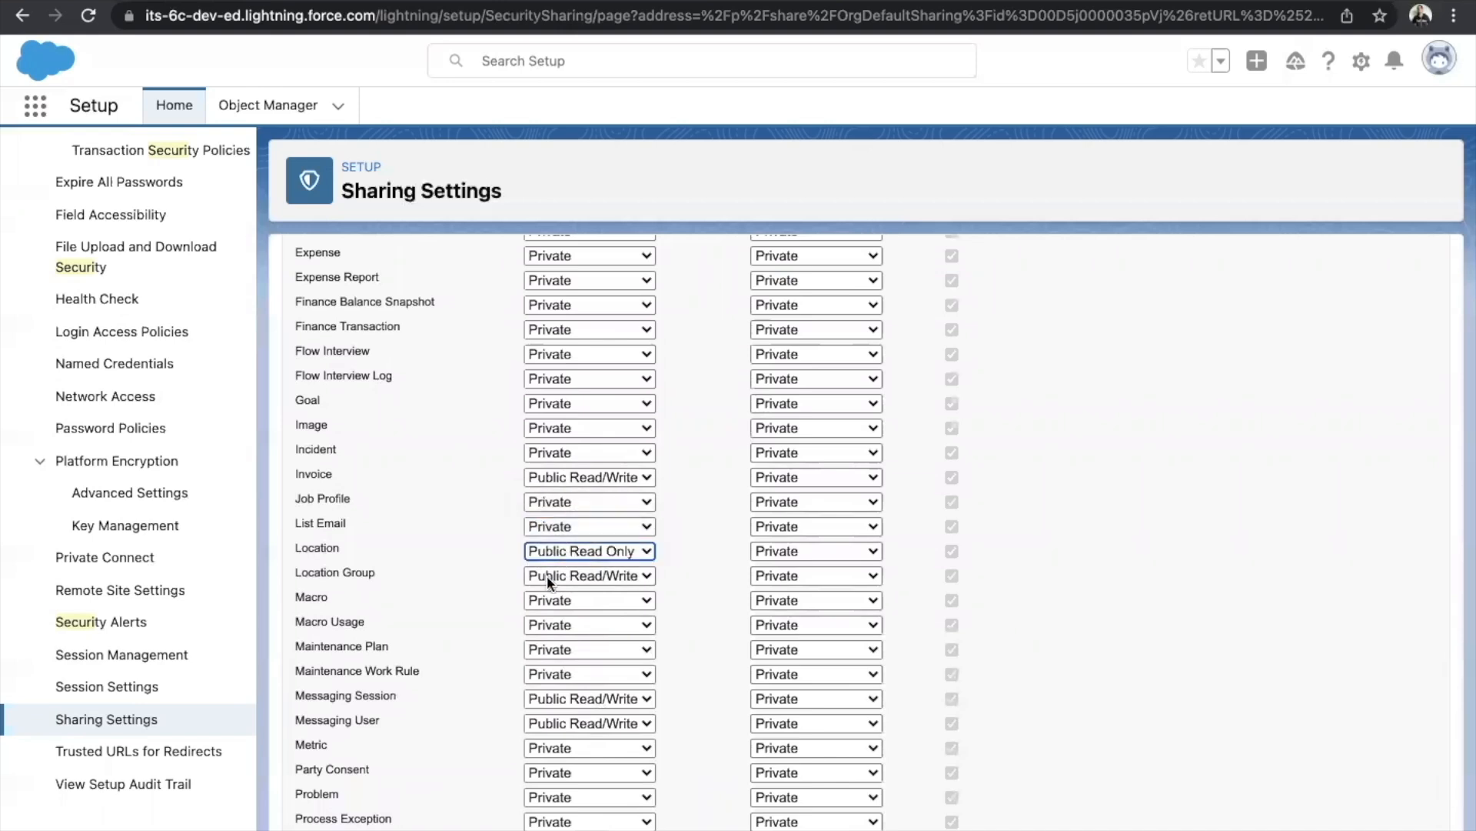
{"action": "left_click", "coordinate": [594, 551]}
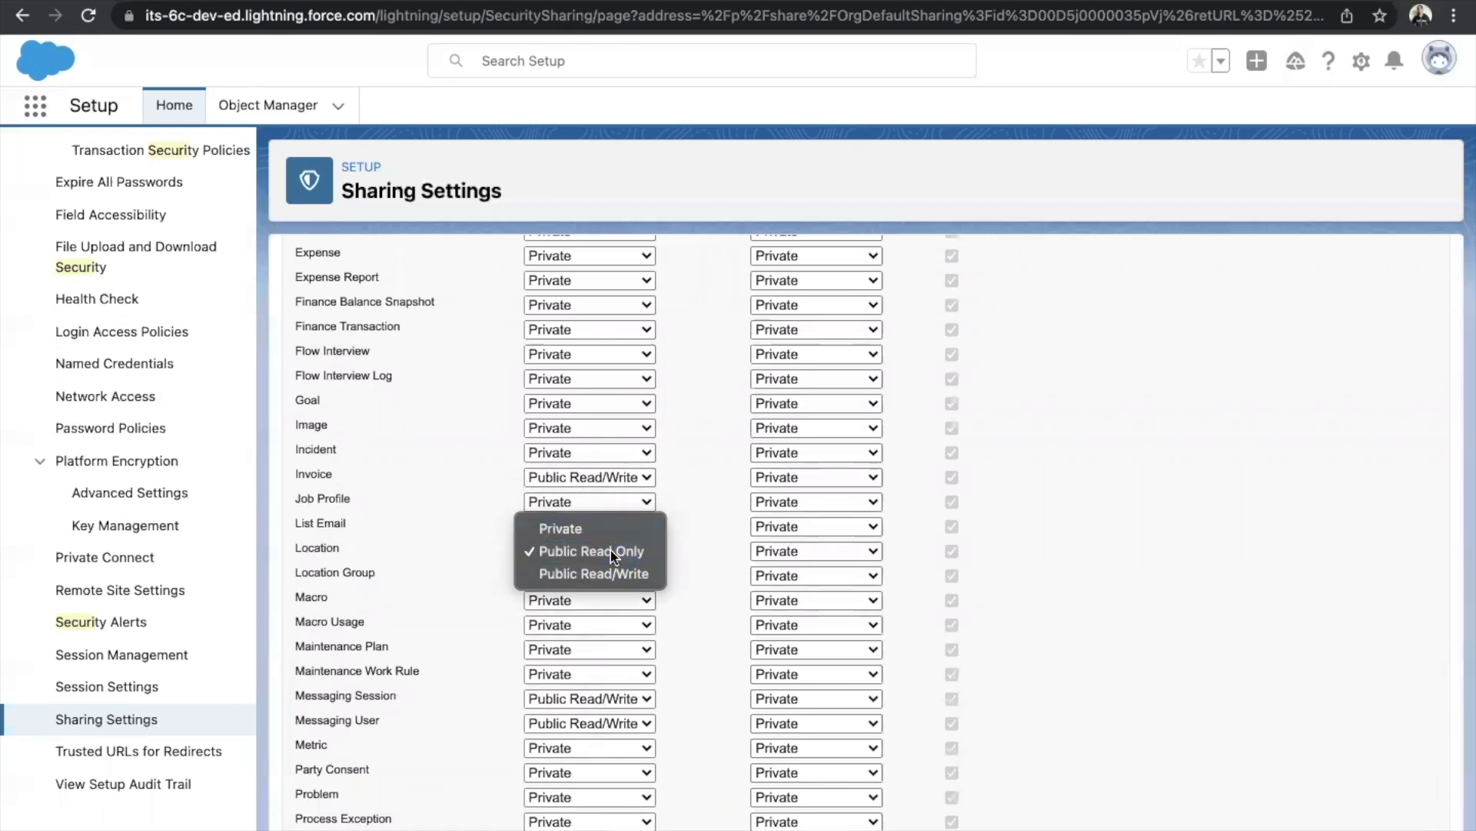
{"action": "left_click", "coordinate": [612, 553]}
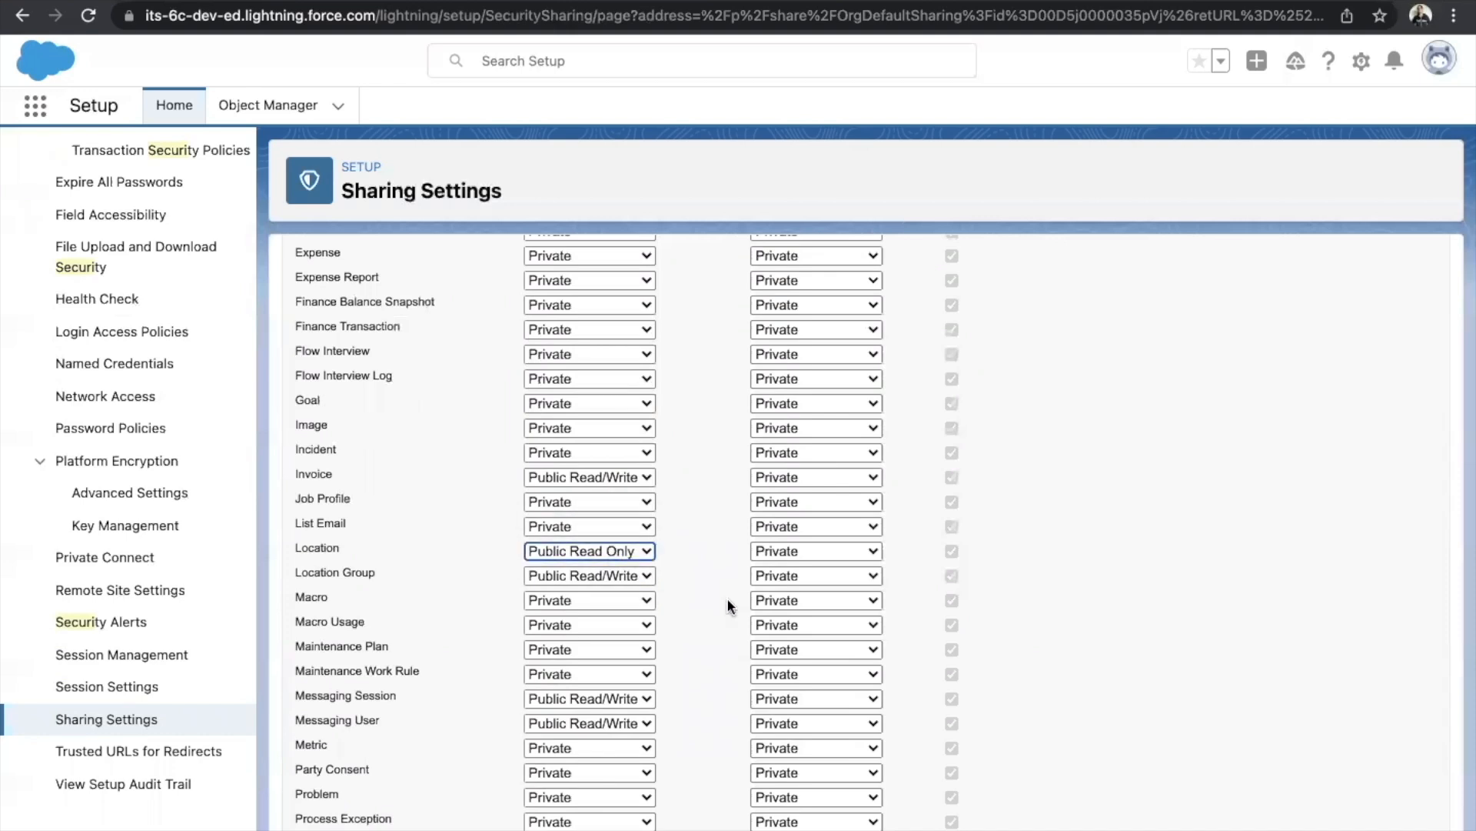
{"action": "scroll", "coordinate": [727, 598], "scroll_direction": "up", "scroll_amount": 15}
{"action": "left_click", "coordinate": [654, 360]}
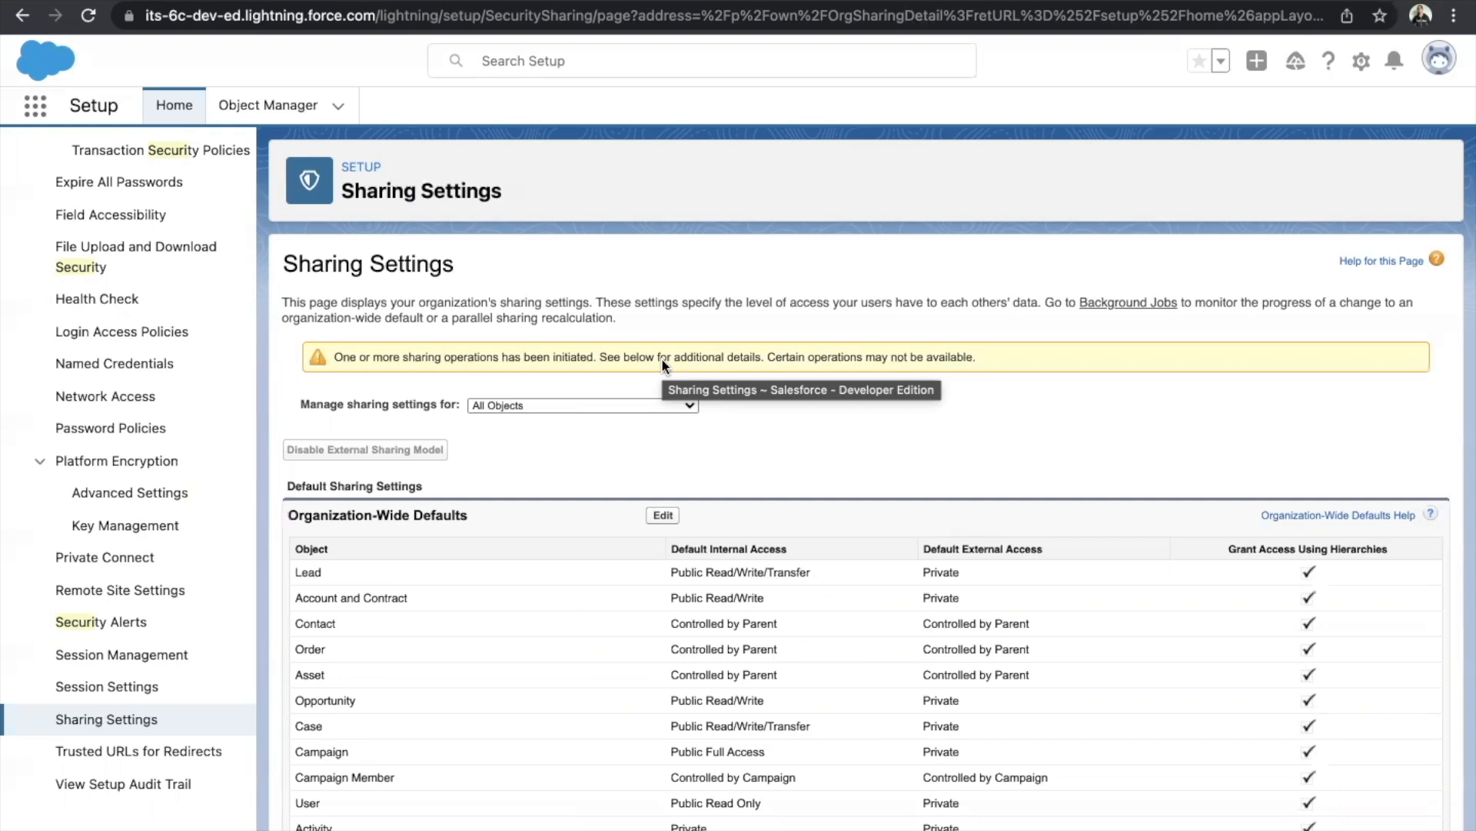
Replace the Setup search term with "field" to find the Field Service pages
{"action": "scroll", "coordinate": [97, 159], "scroll_direction": "up", "scroll_amount": 5}
{"action": "left_click", "coordinate": [97, 160]}
{"action": "key", "text": "BackSpace"}
{"action": "key", "text": "BackSpace"}
{"action": "key", "text": "BackSpace"}
{"action": "key", "text": "BackSpace"}
{"action": "key", "text": "BackSpace"}
{"action": "key", "text": "BackSpace"}
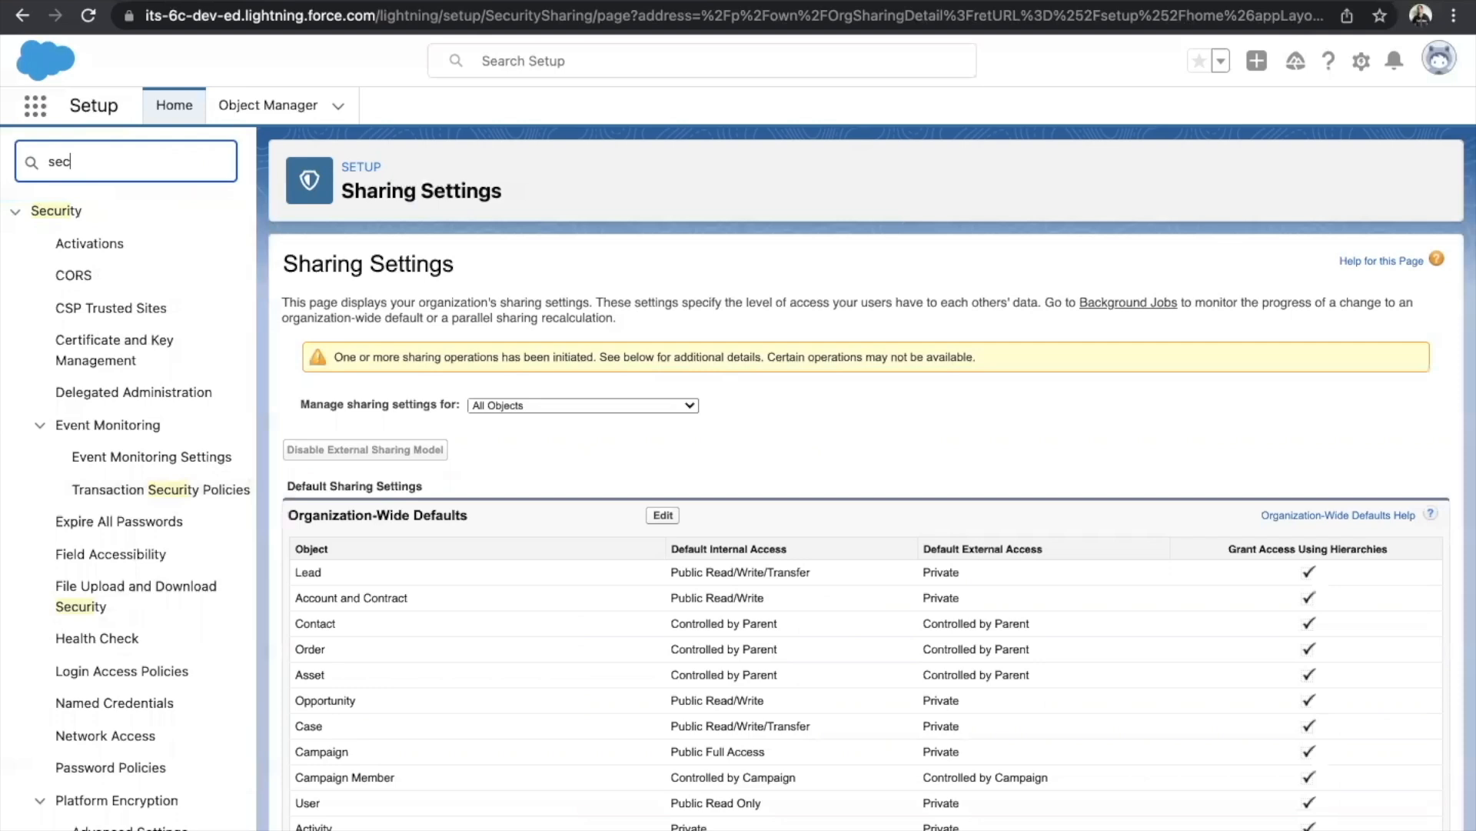
{"action": "type", "text": "field"}
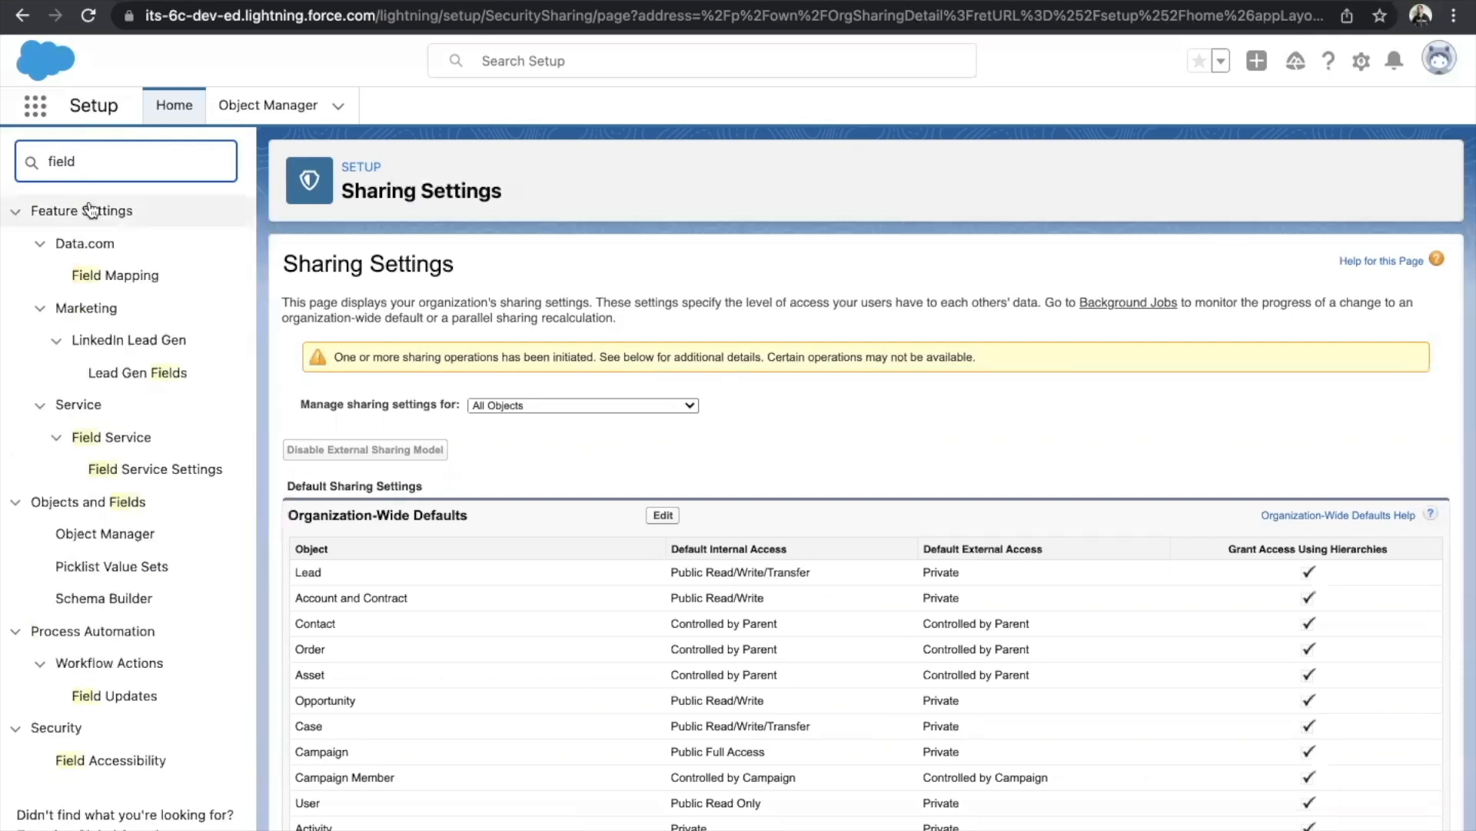
Open Field Service Settings, enable sharing of dispatched service appointments and their parent work orders with assigned resources, and save
{"action": "type", "text": " serv"}
{"action": "left_click", "coordinate": [138, 316]}
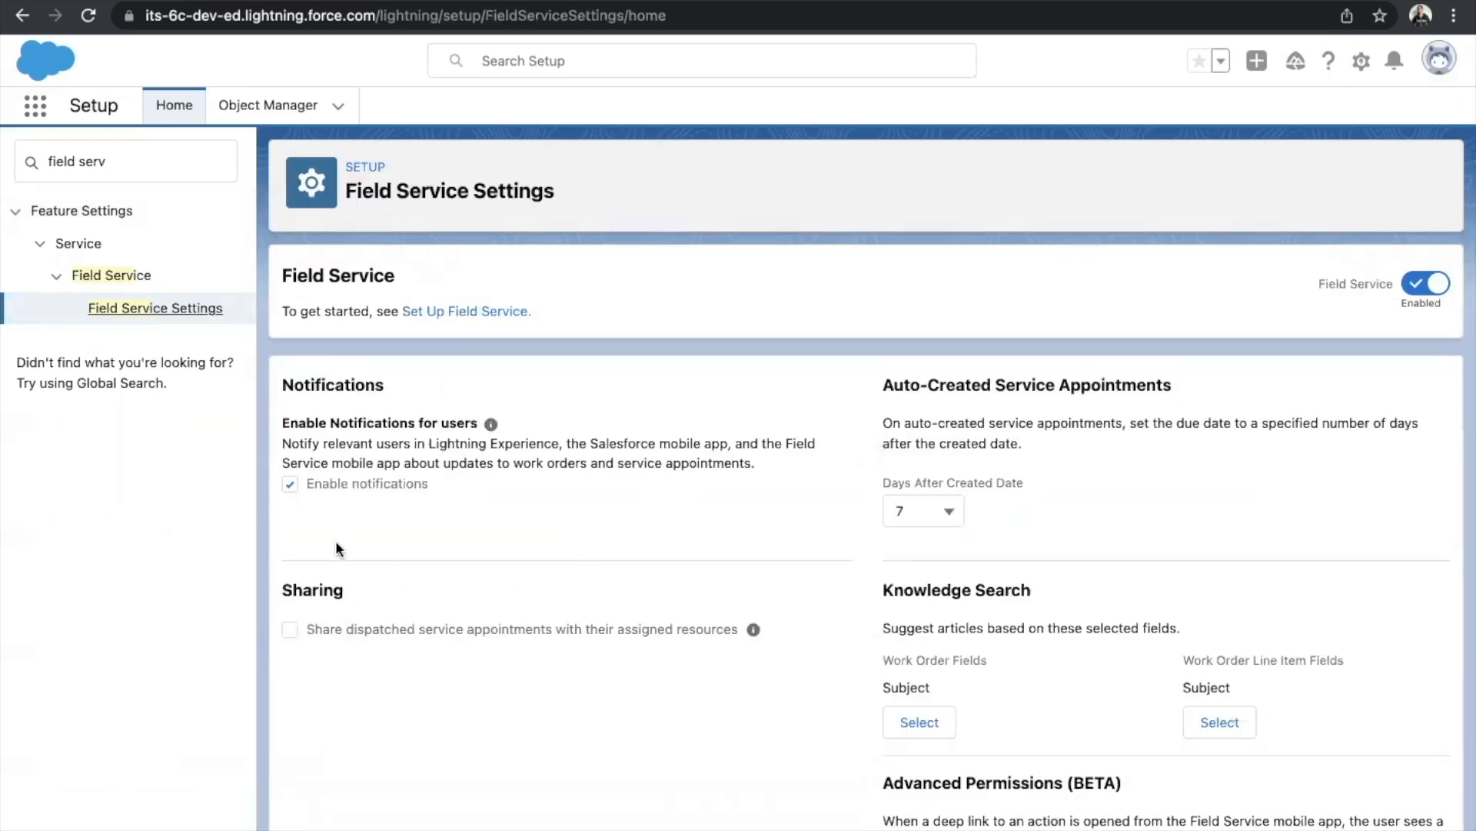
{"action": "left_click", "coordinate": [290, 630]}
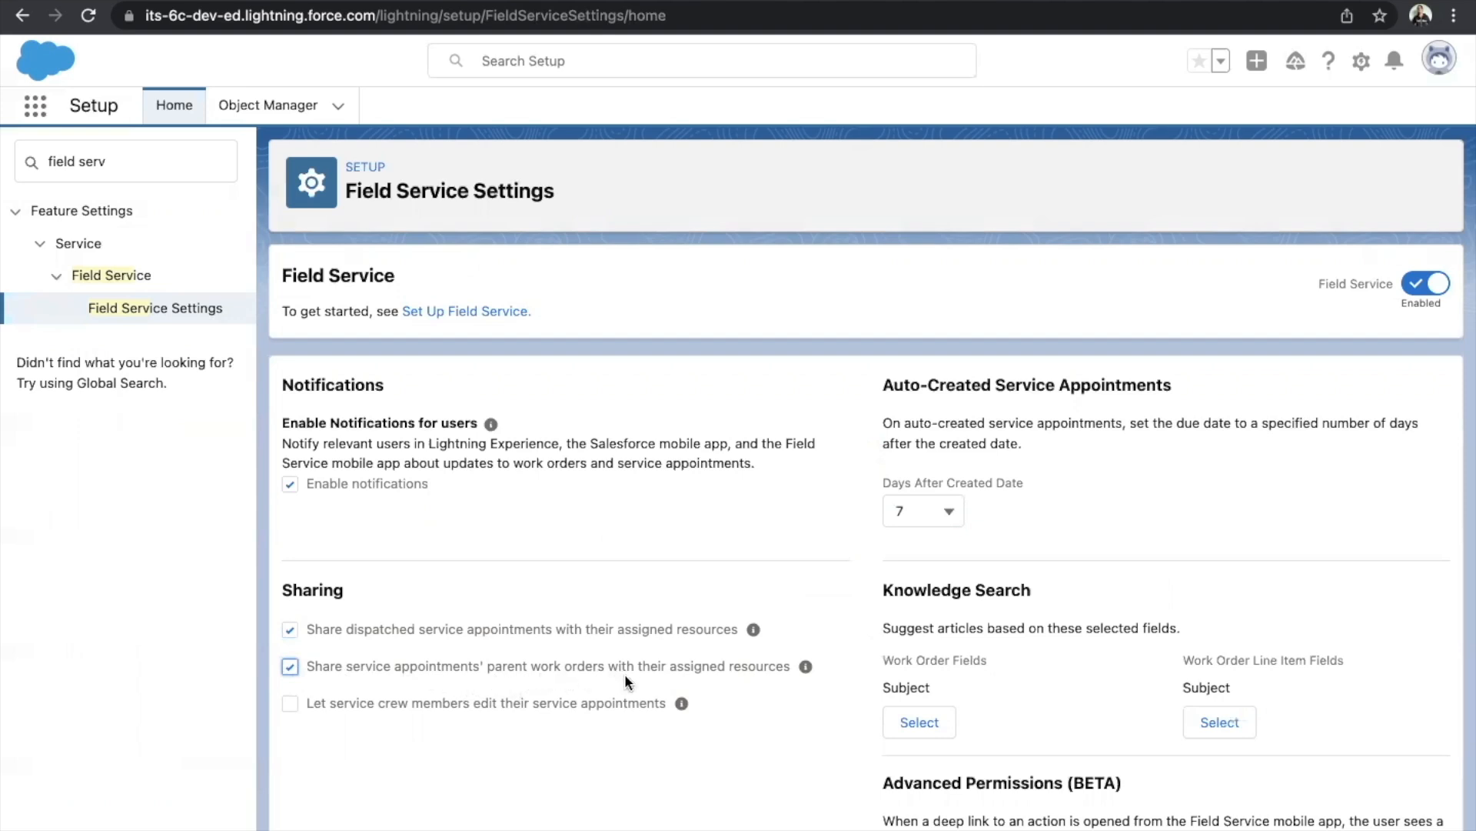
{"action": "scroll", "coordinate": [759, 597], "scroll_direction": "down", "scroll_amount": 3}
{"action": "left_click", "coordinate": [866, 829]}
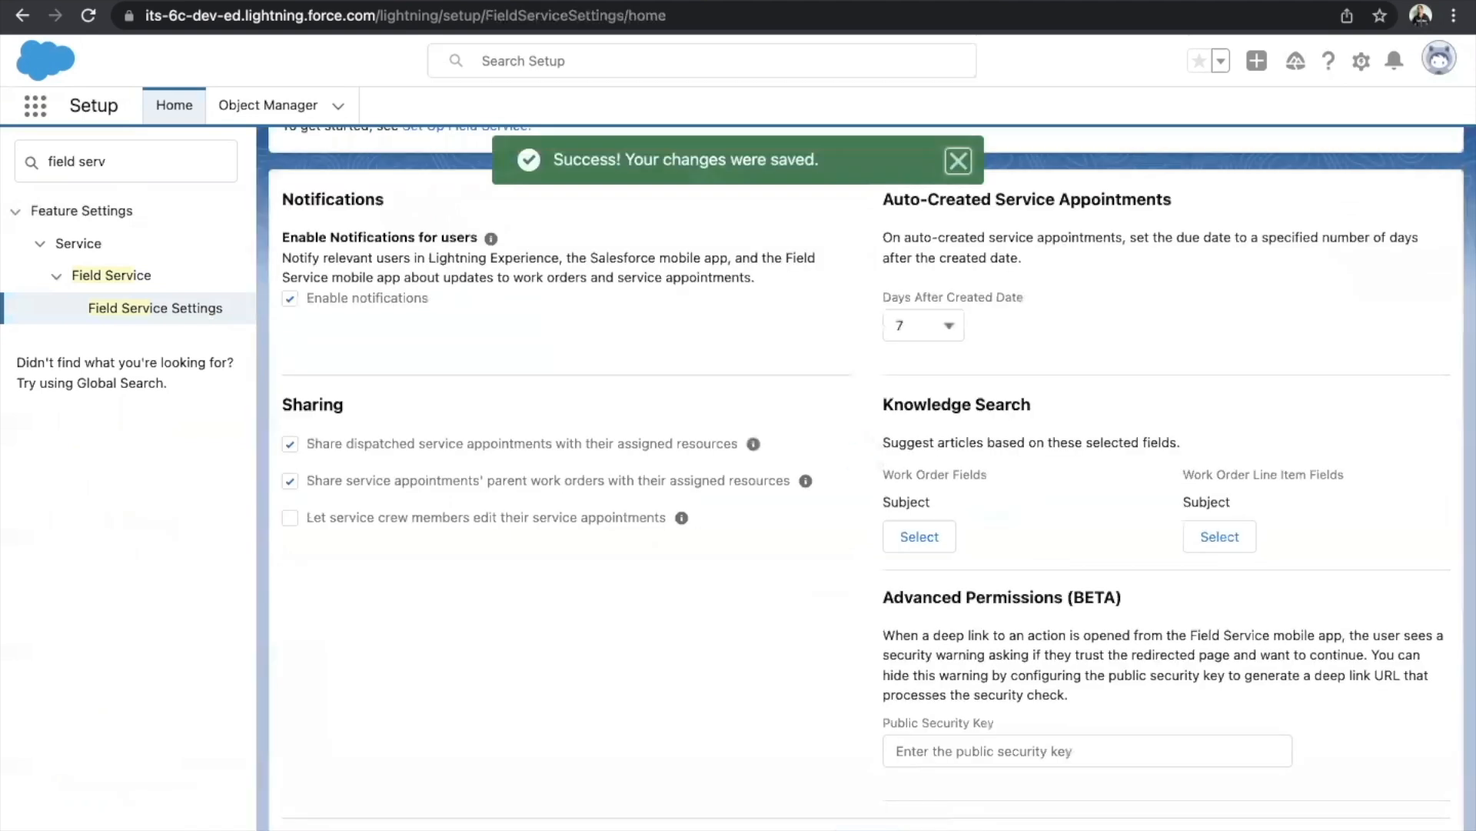
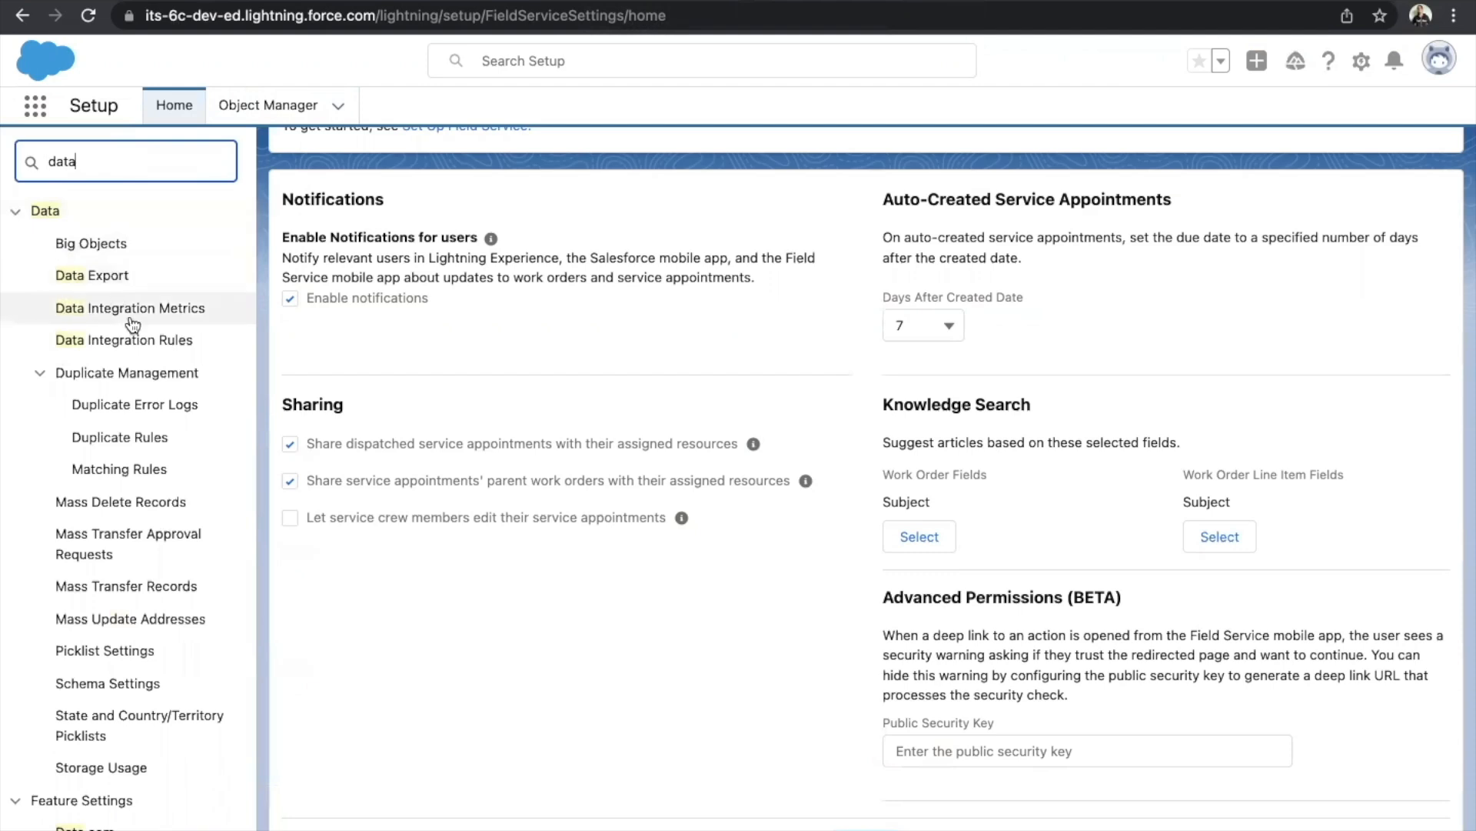
Open the Data Integration Rules and examine the geocode rules for Resource Absence, Service Appointment and Service Territory addresses
{"action": "left_click", "coordinate": [133, 347]}
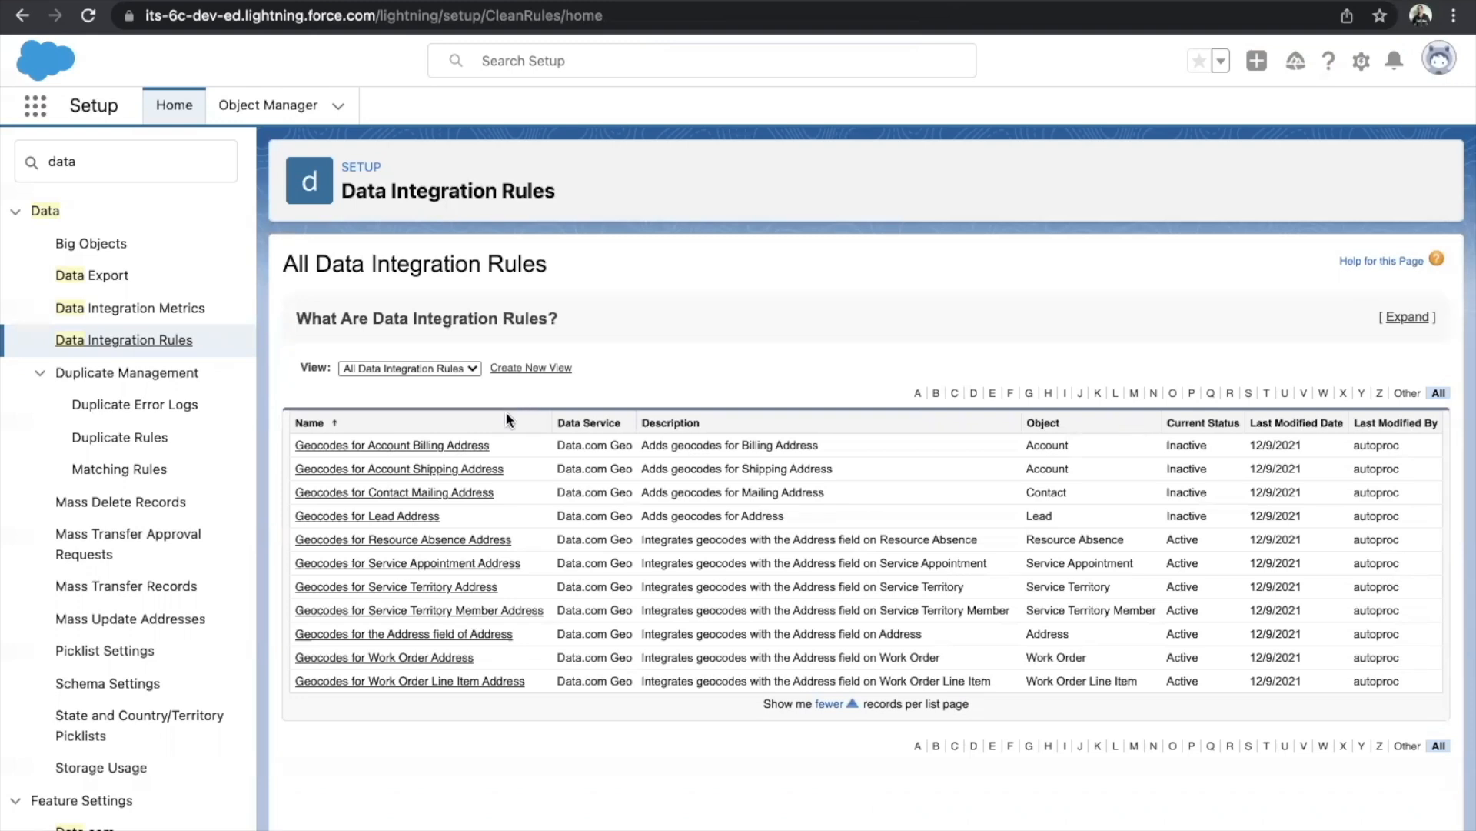
{"action": "left_click", "coordinate": [463, 538]}
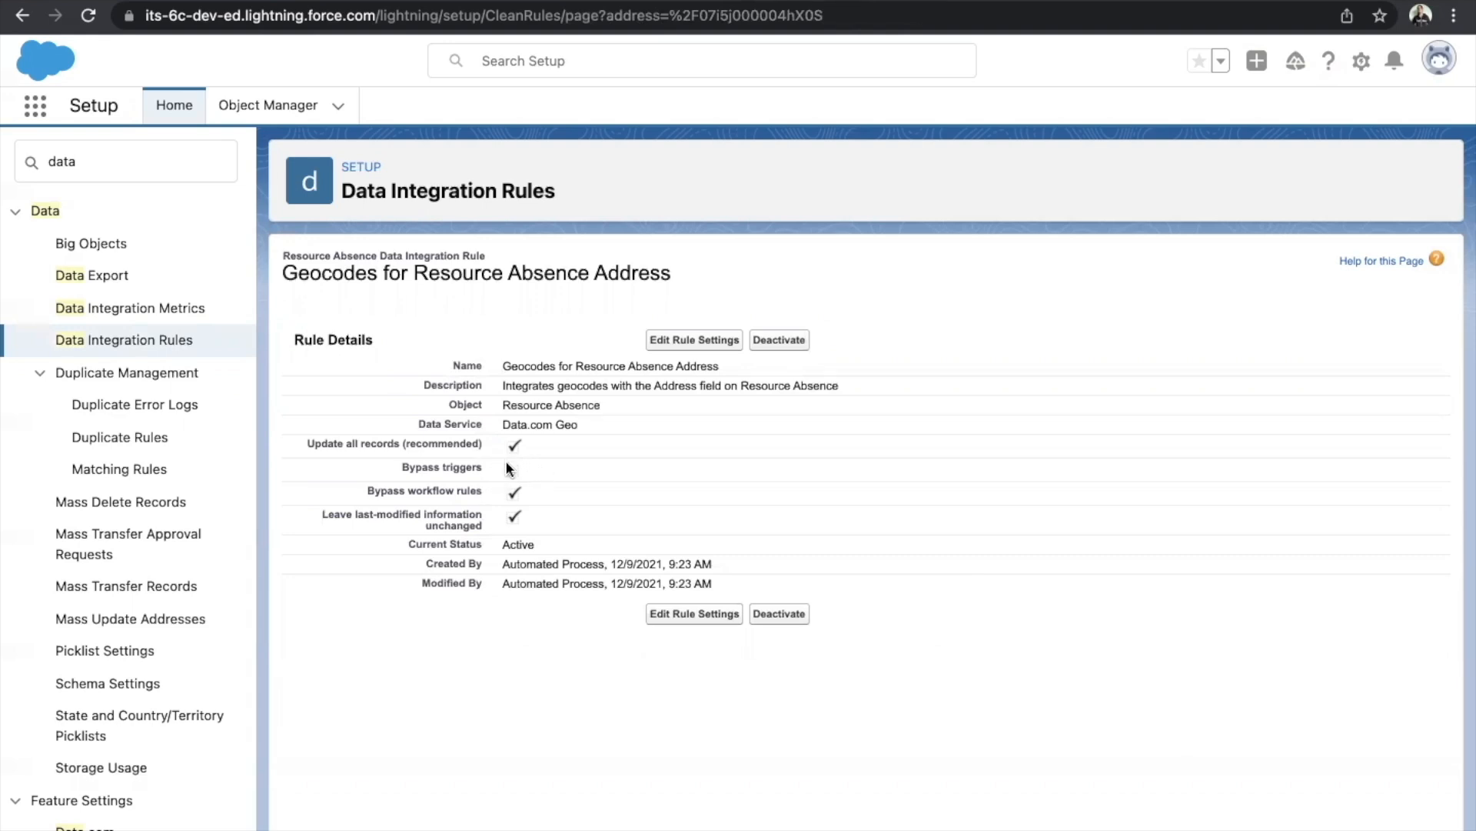
{"action": "left_click", "coordinate": [125, 341]}
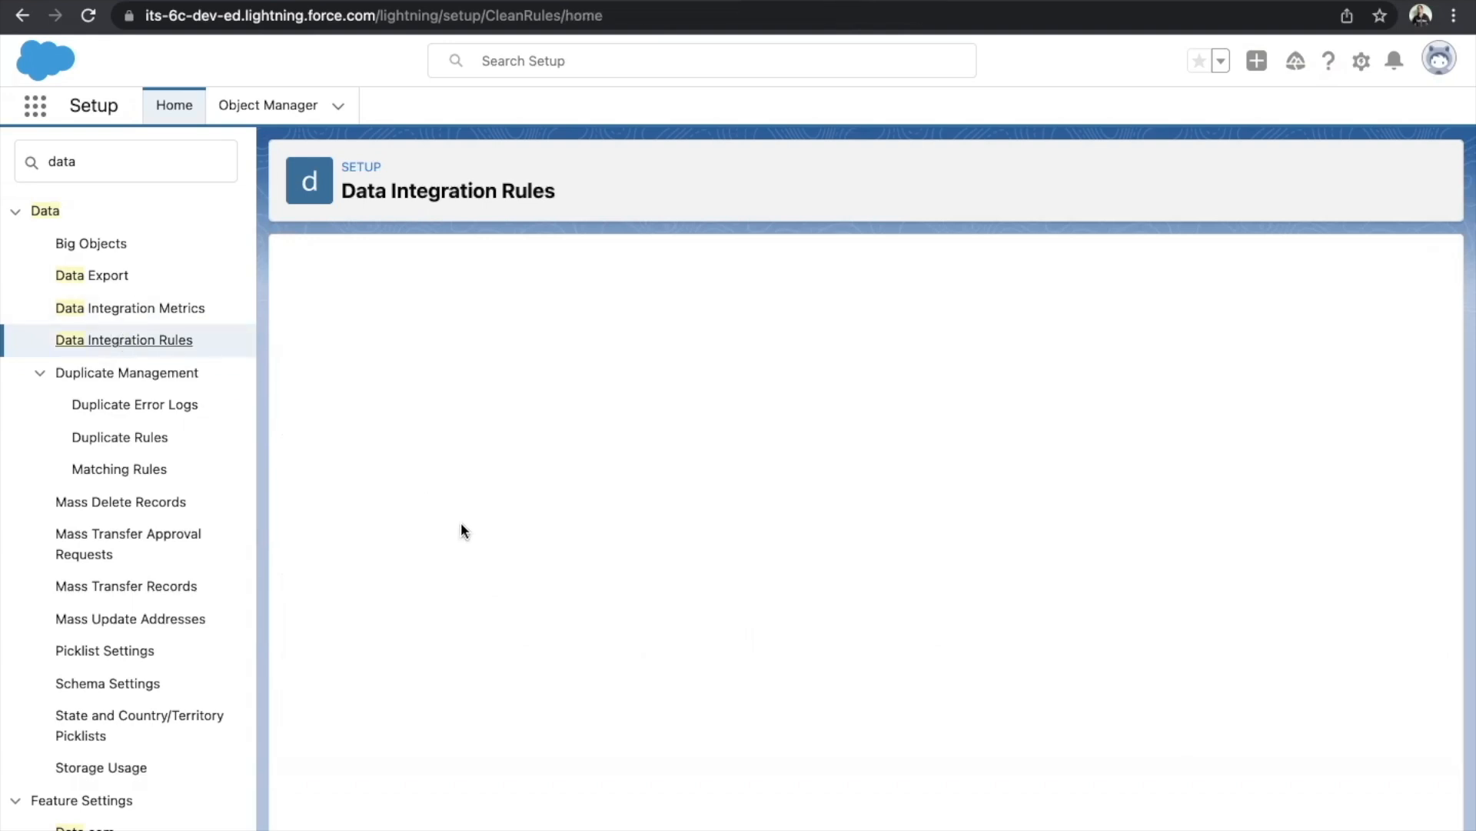
{"action": "left_click", "coordinate": [456, 559]}
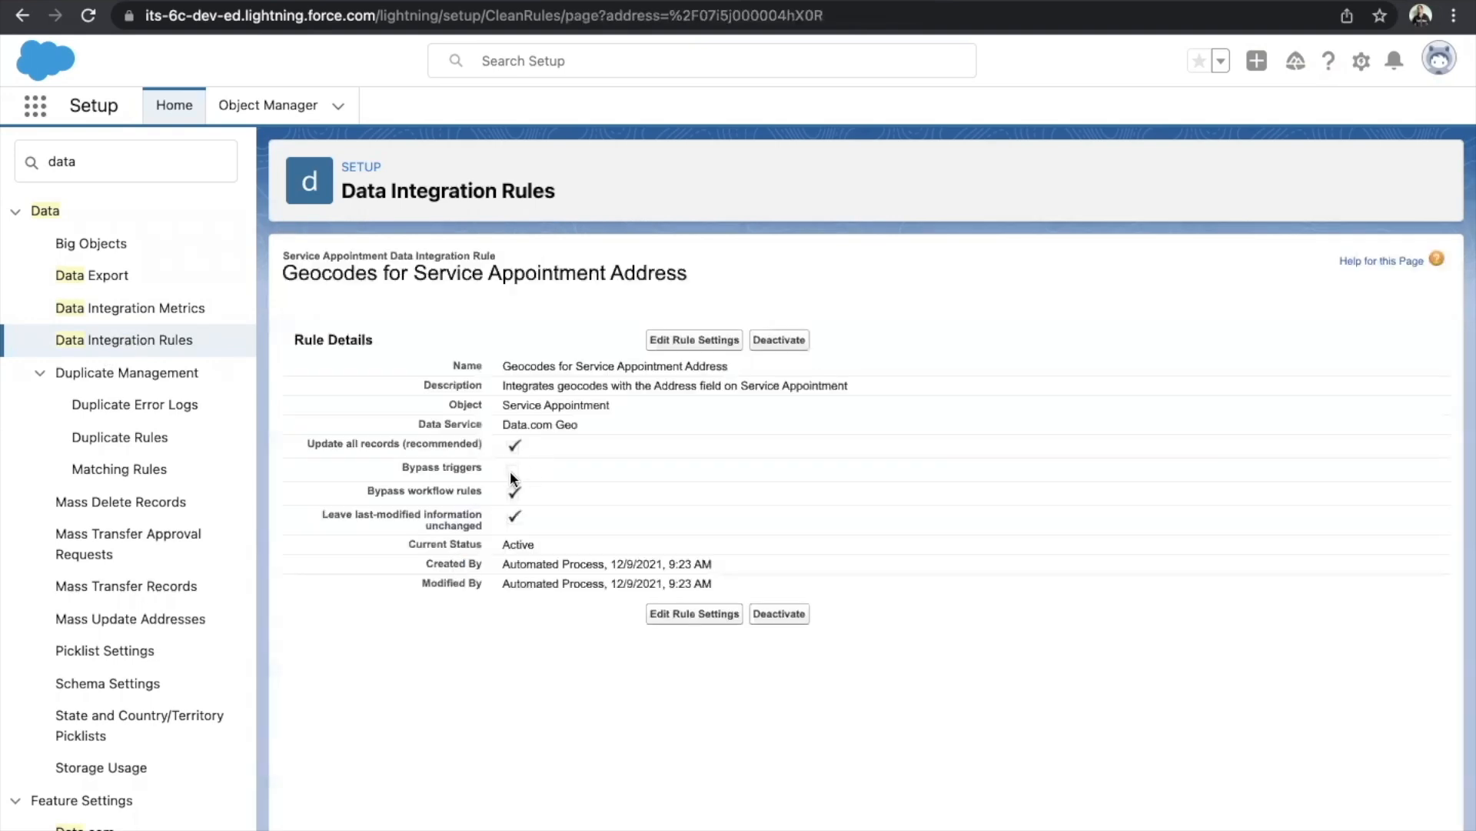
{"action": "left_click", "coordinate": [183, 344]}
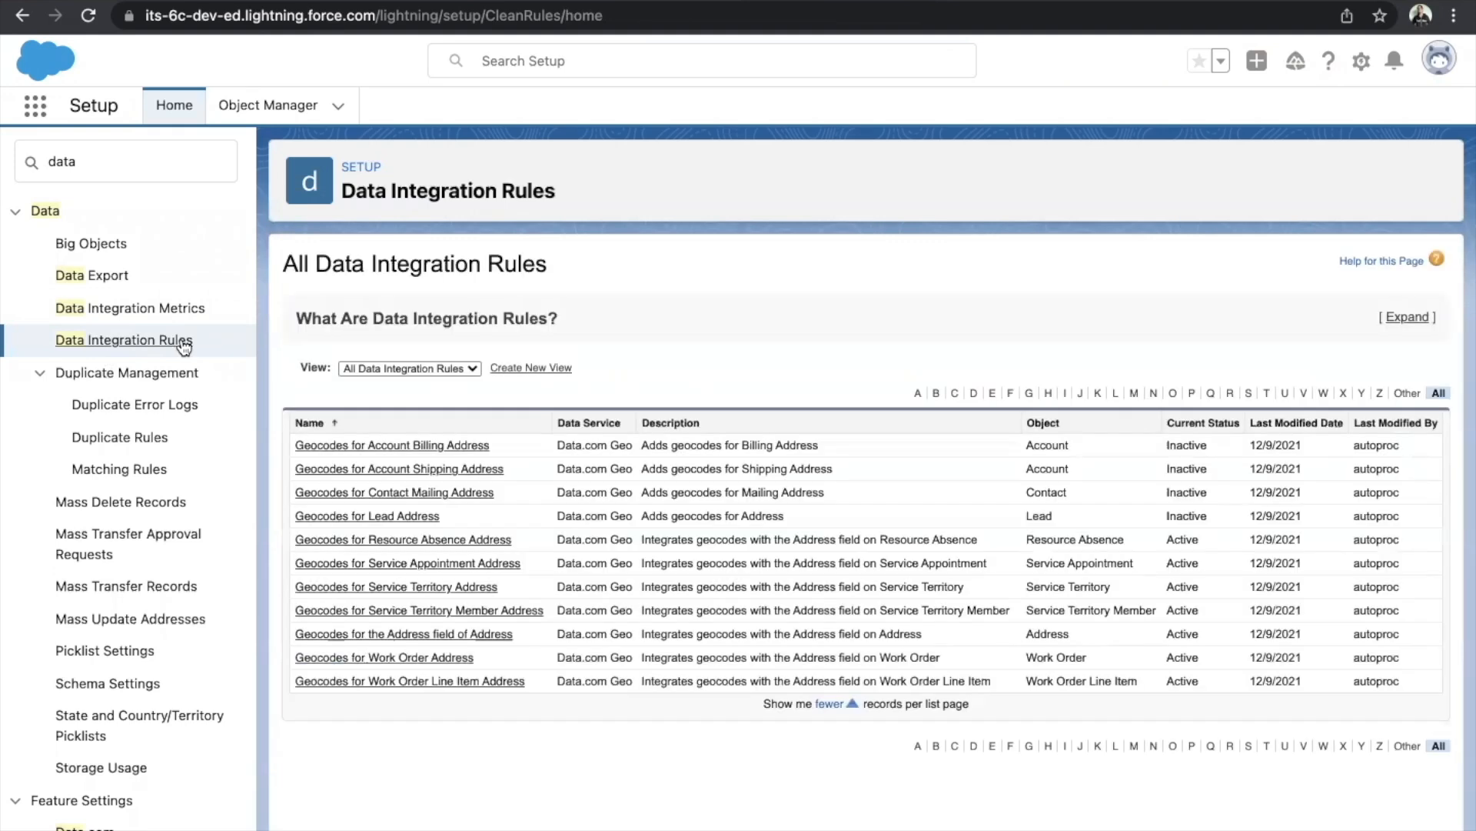
{"action": "left_click", "coordinate": [406, 588]}
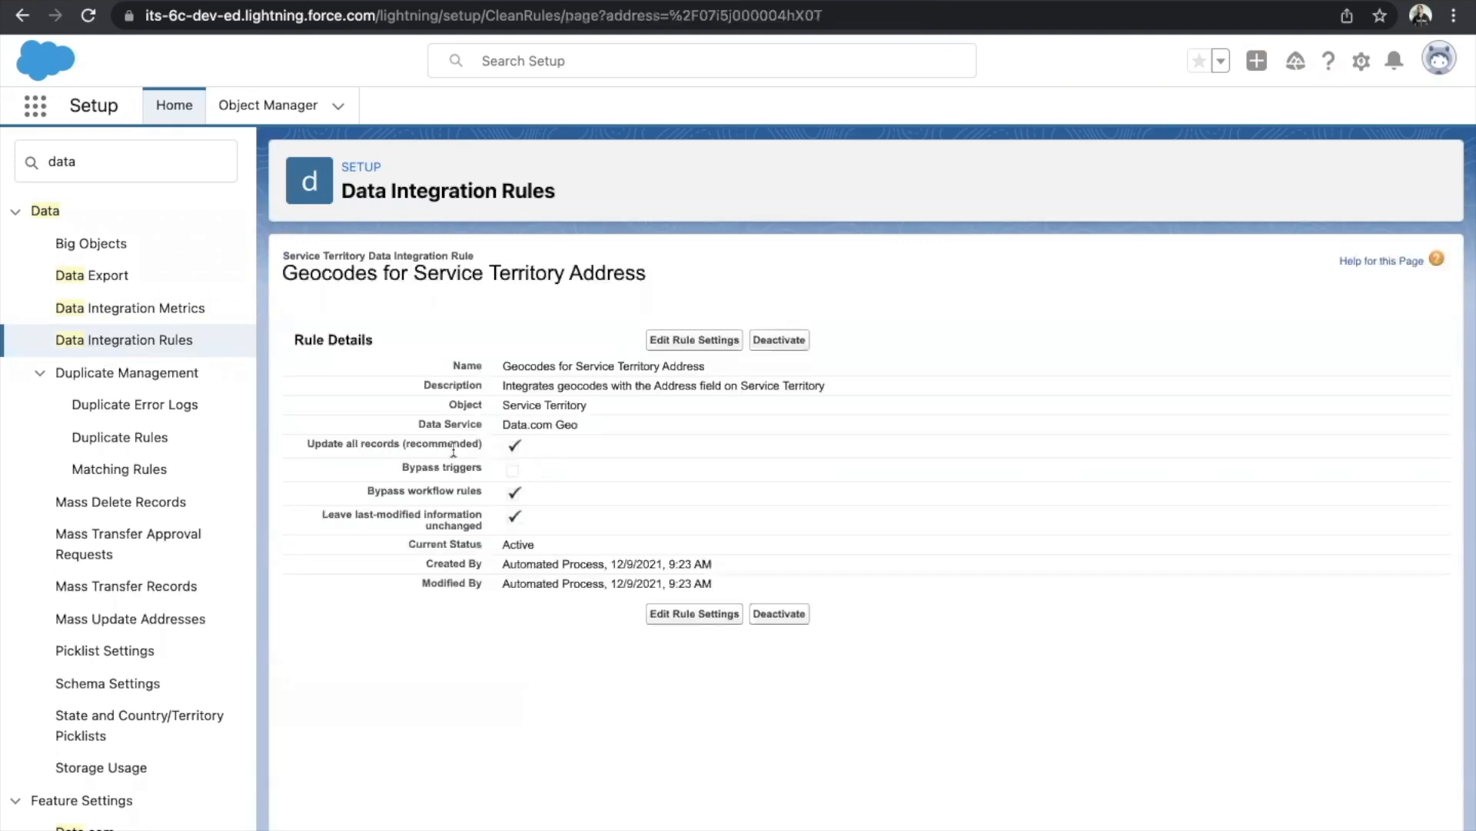
Examine the geocode rules for Service Territory Member, Work Order and Work Order Line Item addresses
{"action": "left_click", "coordinate": [132, 341]}
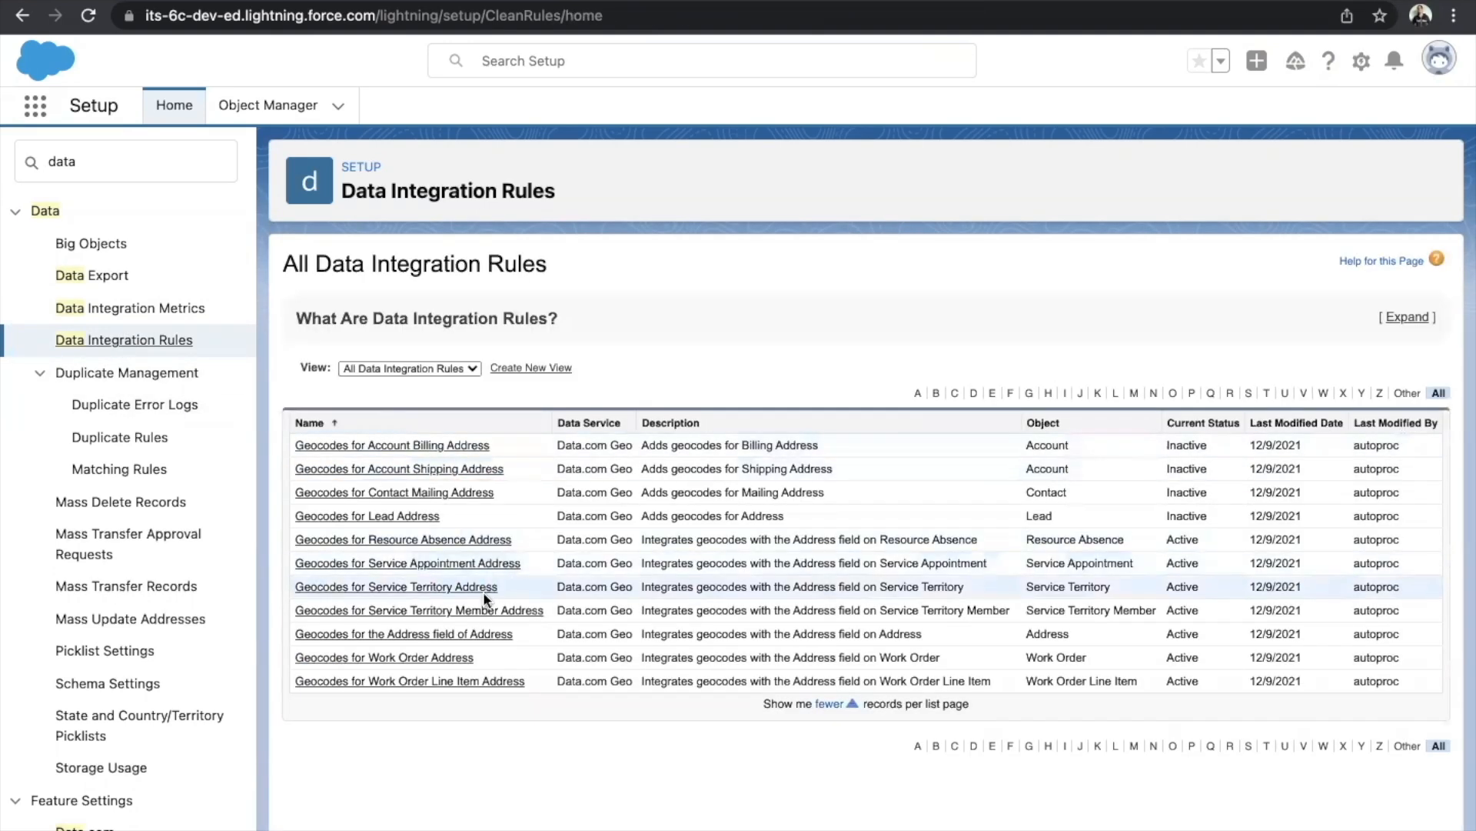
{"action": "left_click", "coordinate": [484, 610]}
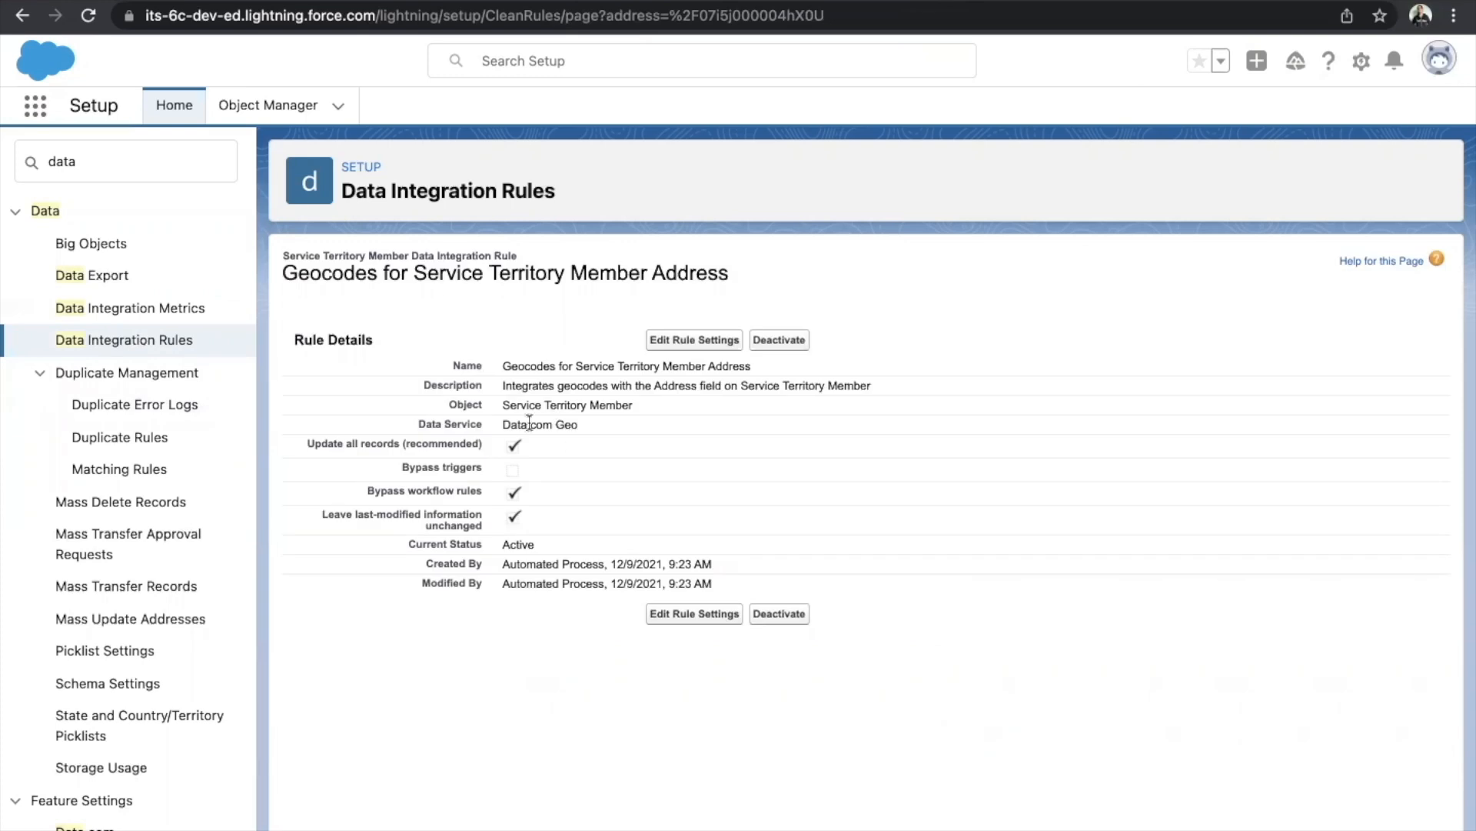
{"action": "left_click", "coordinate": [163, 350]}
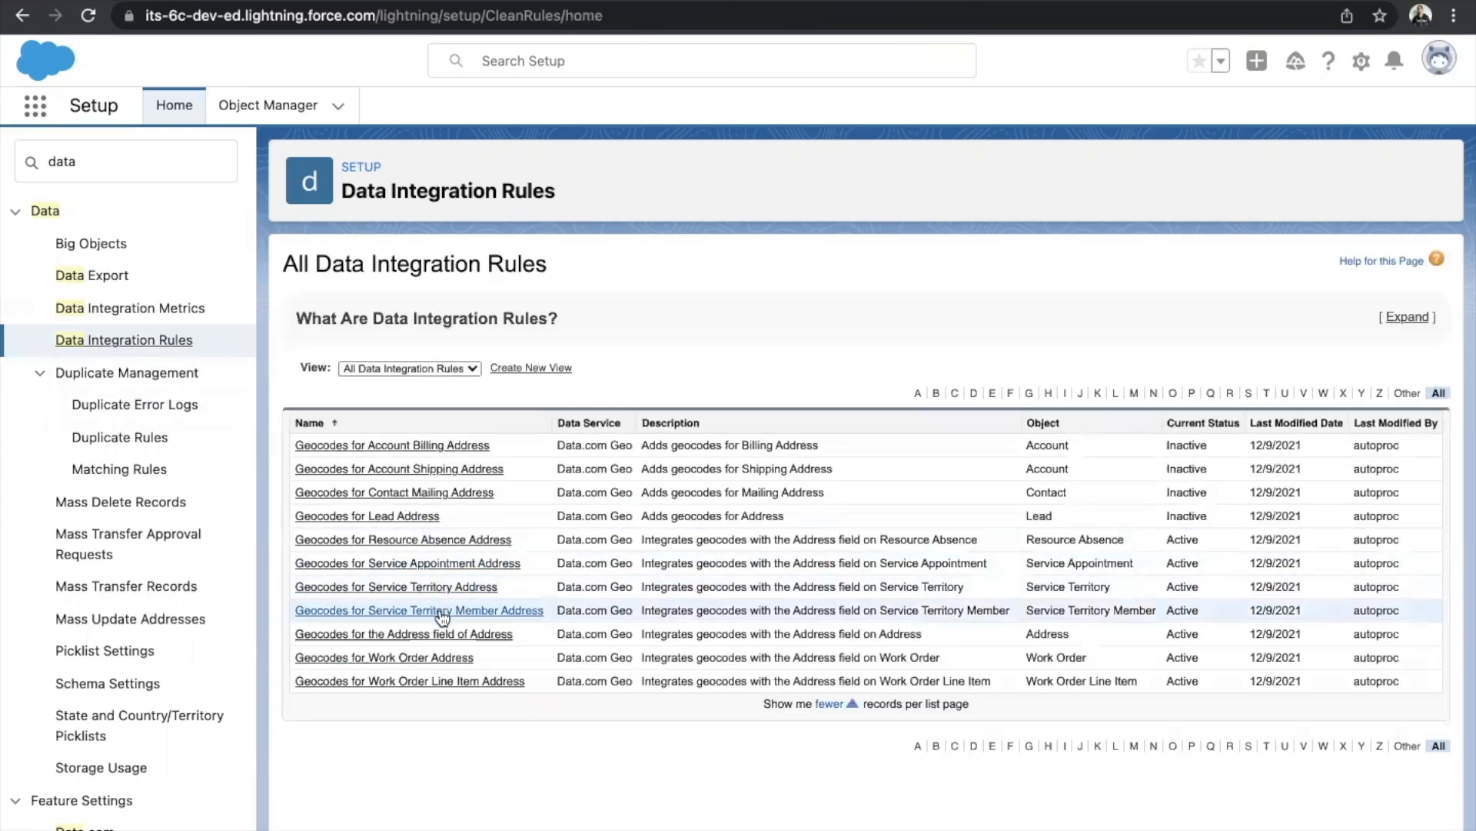
{"action": "left_click", "coordinate": [450, 657]}
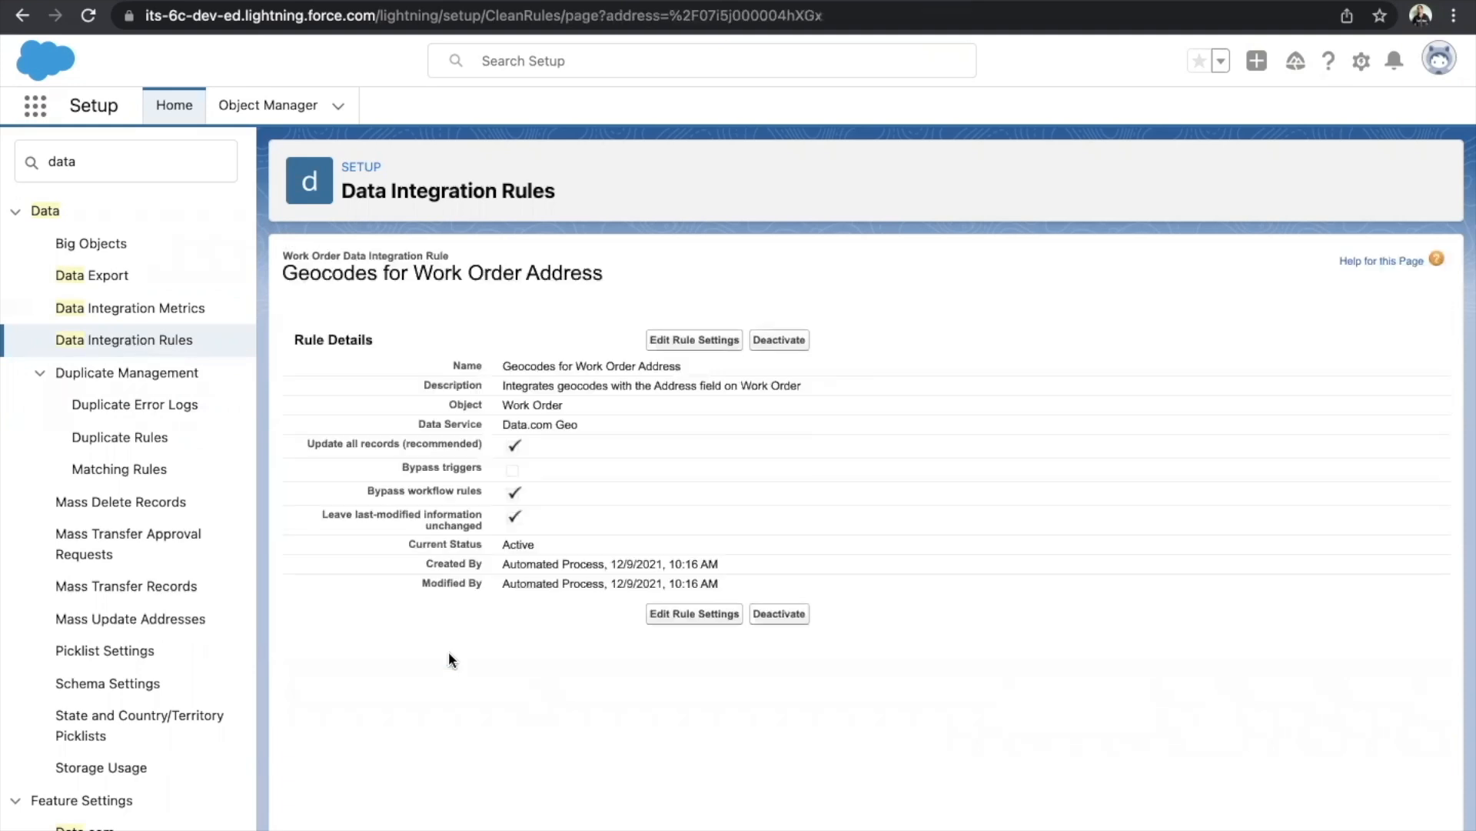
{"action": "left_click", "coordinate": [126, 339]}
{"action": "left_click", "coordinate": [395, 681]}
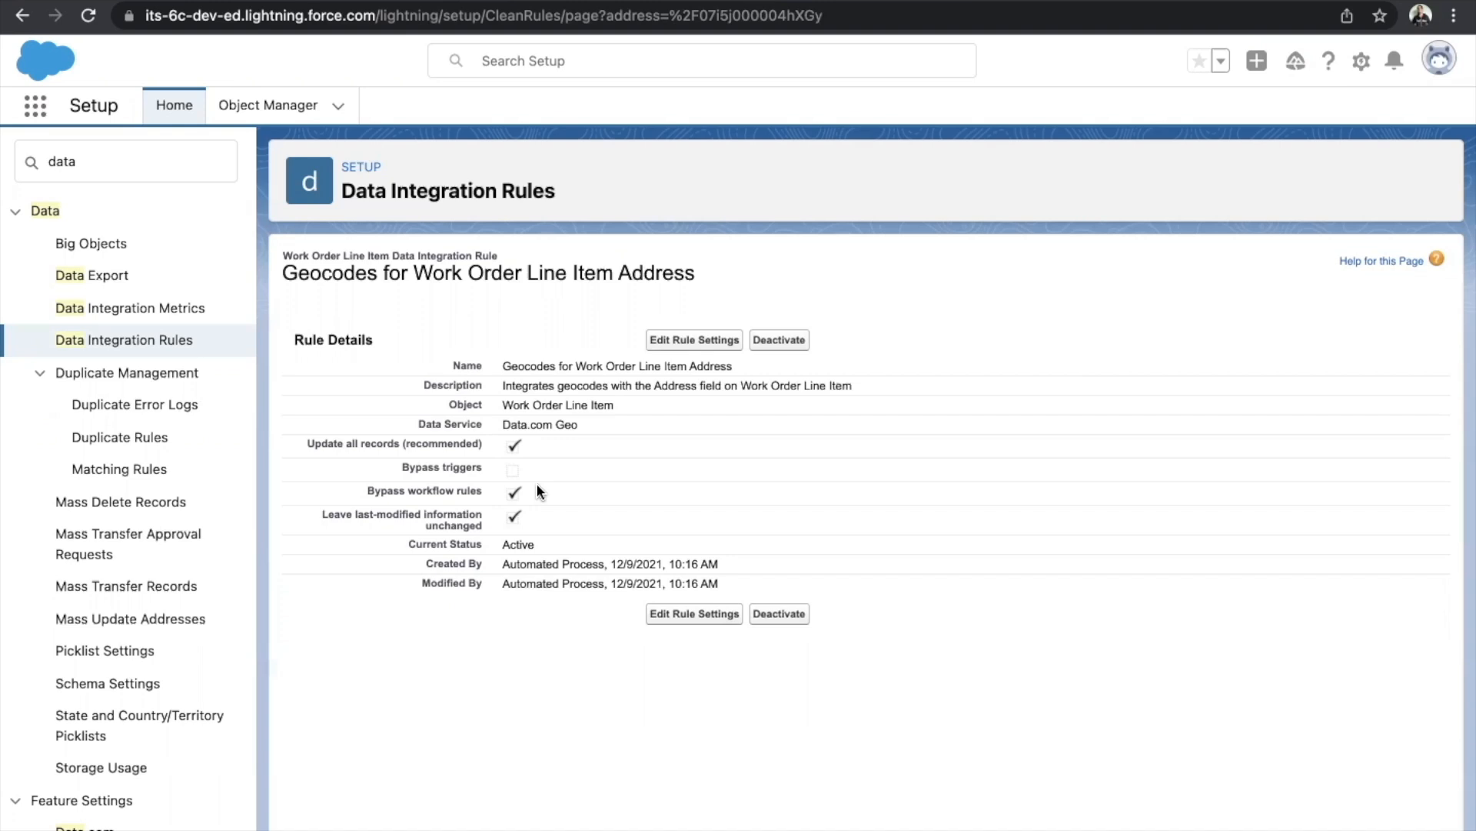
Search Setup for "feature" and open the Feed Tracking page
{"action": "left_click", "coordinate": [115, 176]}
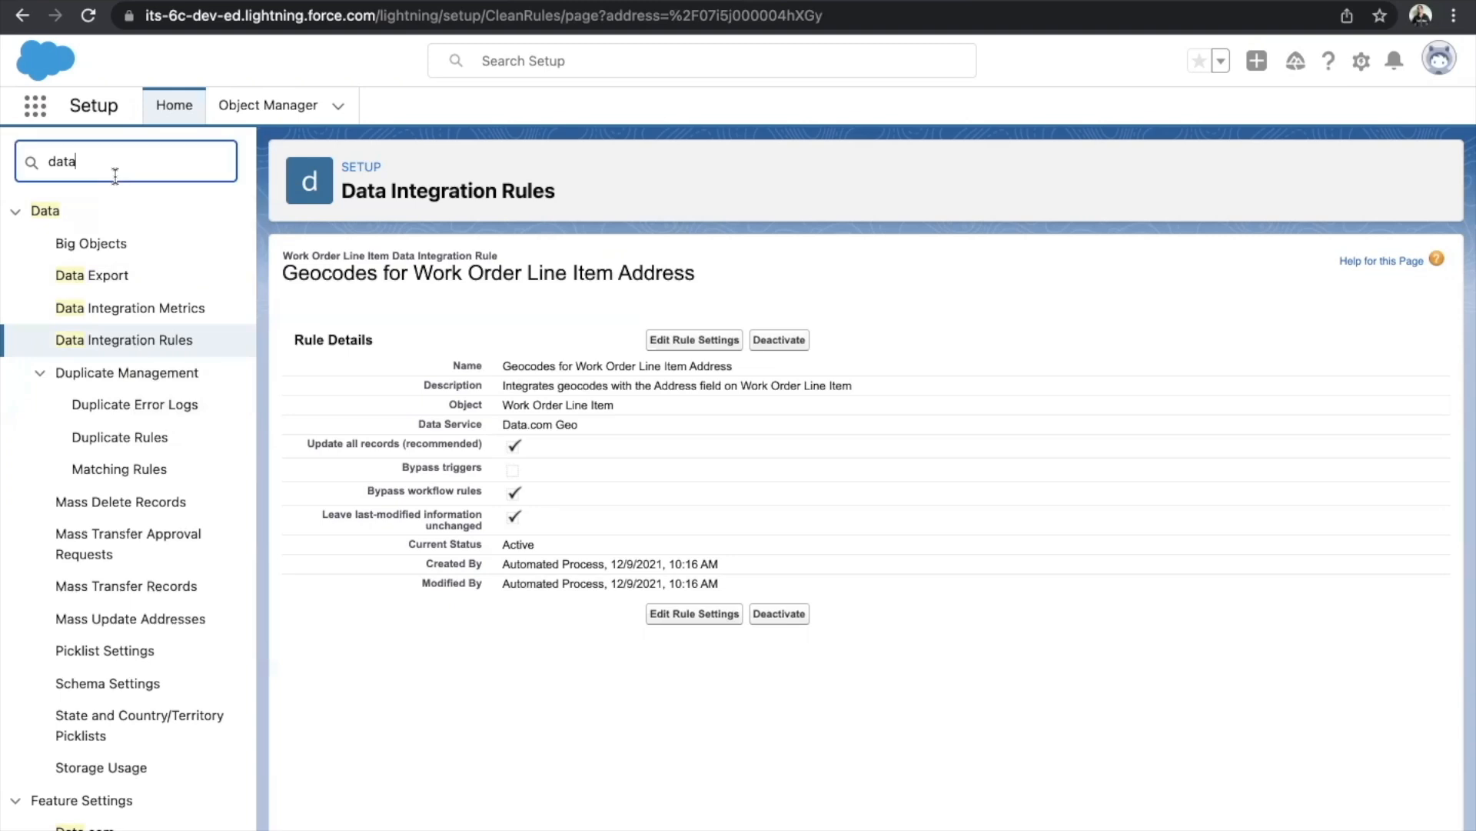
{"action": "key", "text": "super+a"}
{"action": "type", "text": "feature"}
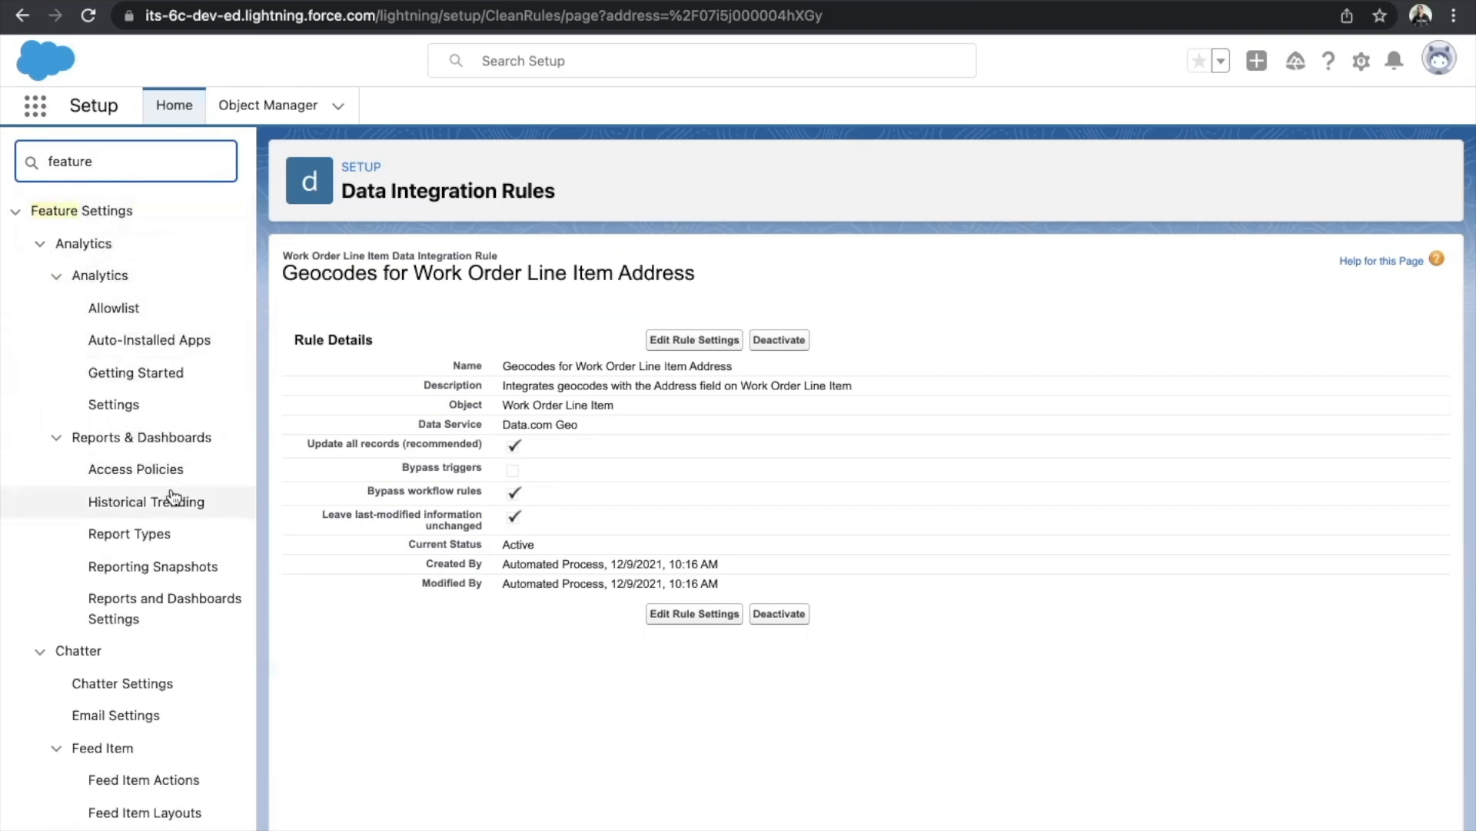
{"action": "scroll", "coordinate": [173, 499], "scroll_direction": "down", "scroll_amount": 3}
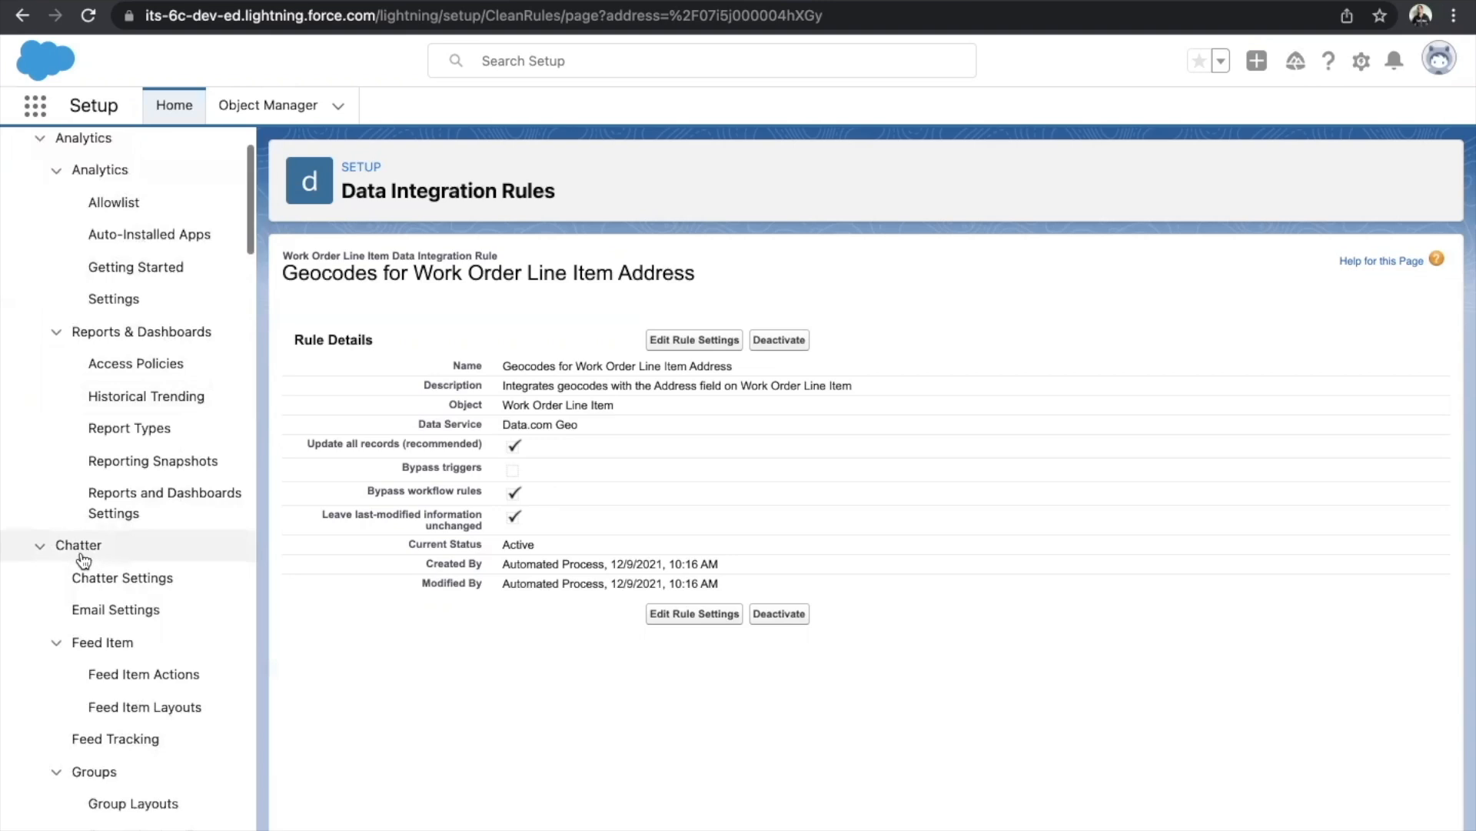
{"action": "scroll", "coordinate": [109, 669], "scroll_direction": "down", "scroll_amount": 3}
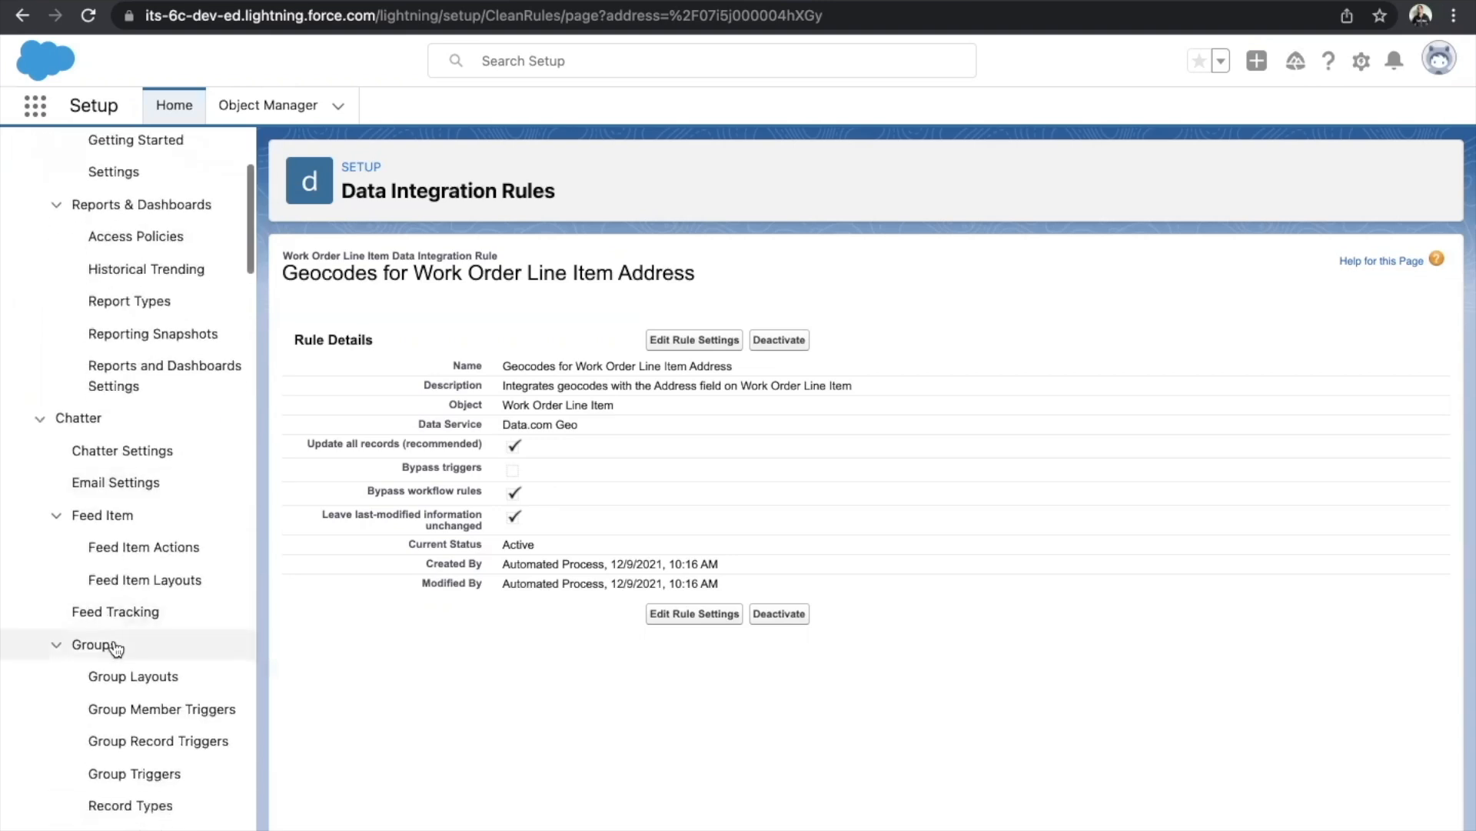
{"action": "left_click", "coordinate": [132, 618]}
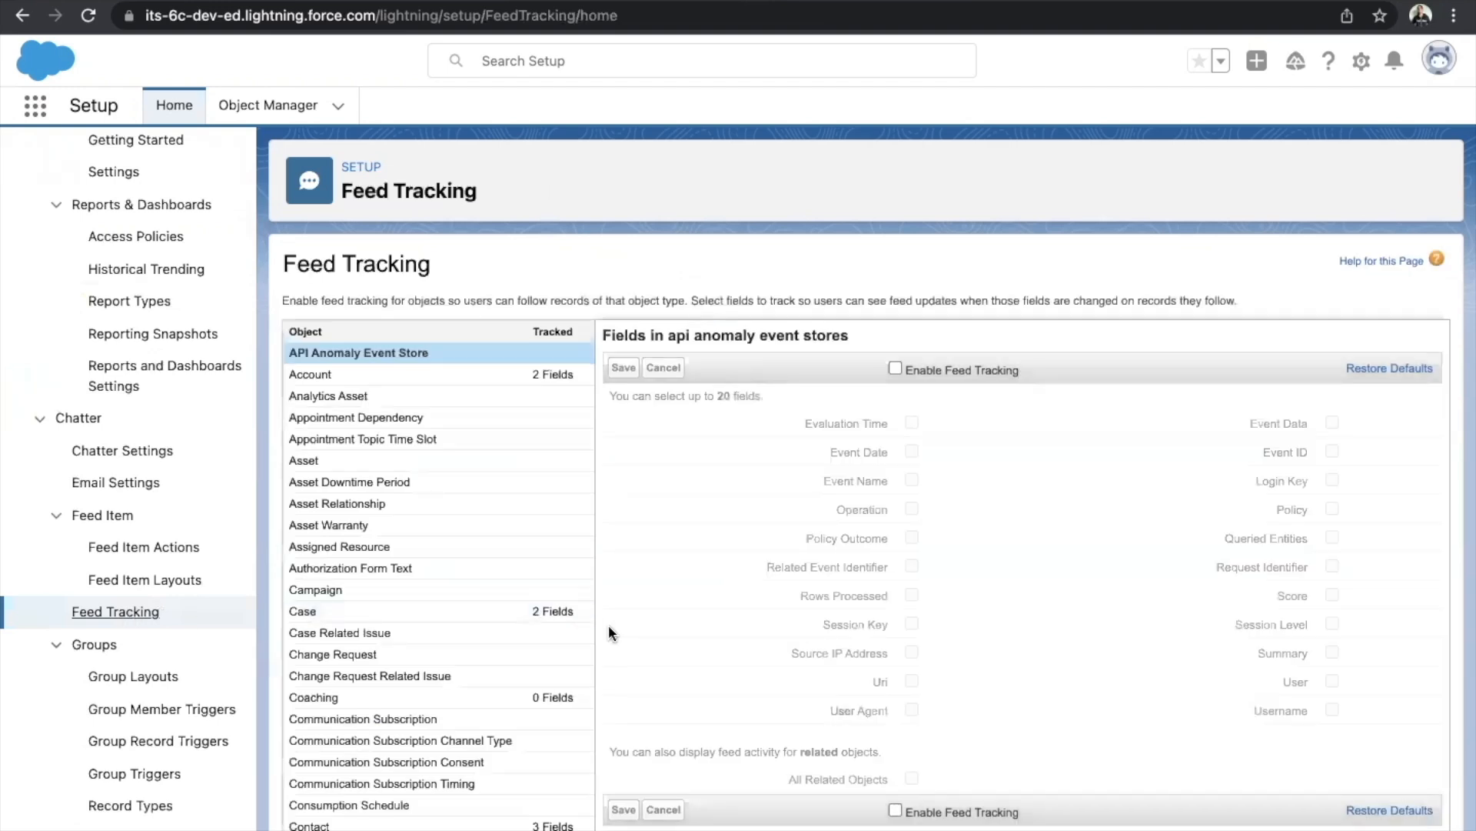
Enable feed tracking for the Service Appointment object with the Status field tracked, save, and check its entry in the object list
{"action": "scroll", "coordinate": [421, 684], "scroll_direction": "down", "scroll_amount": 20}
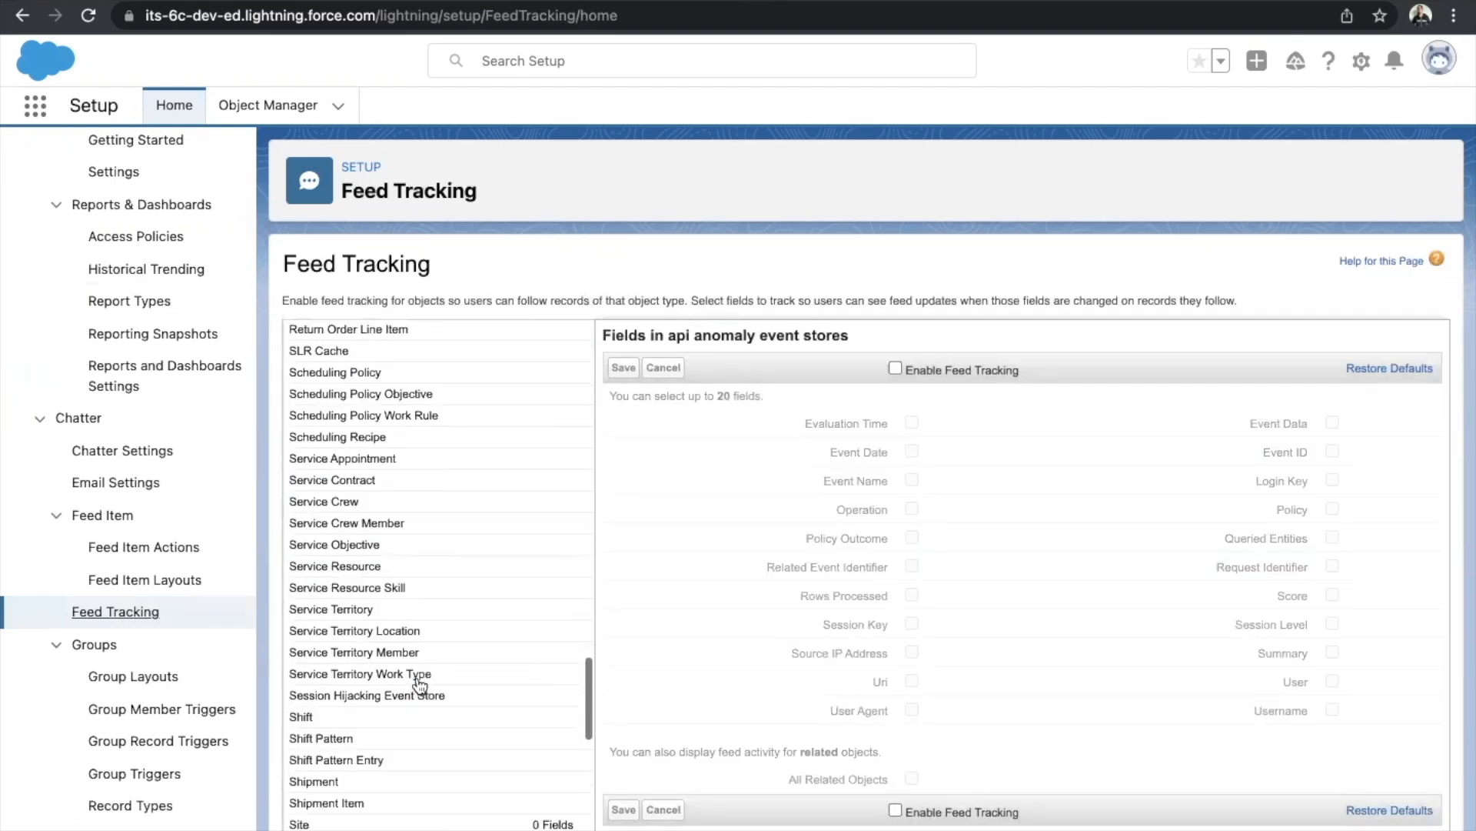
{"action": "scroll", "coordinate": [420, 685], "scroll_direction": "up", "scroll_amount": 5}
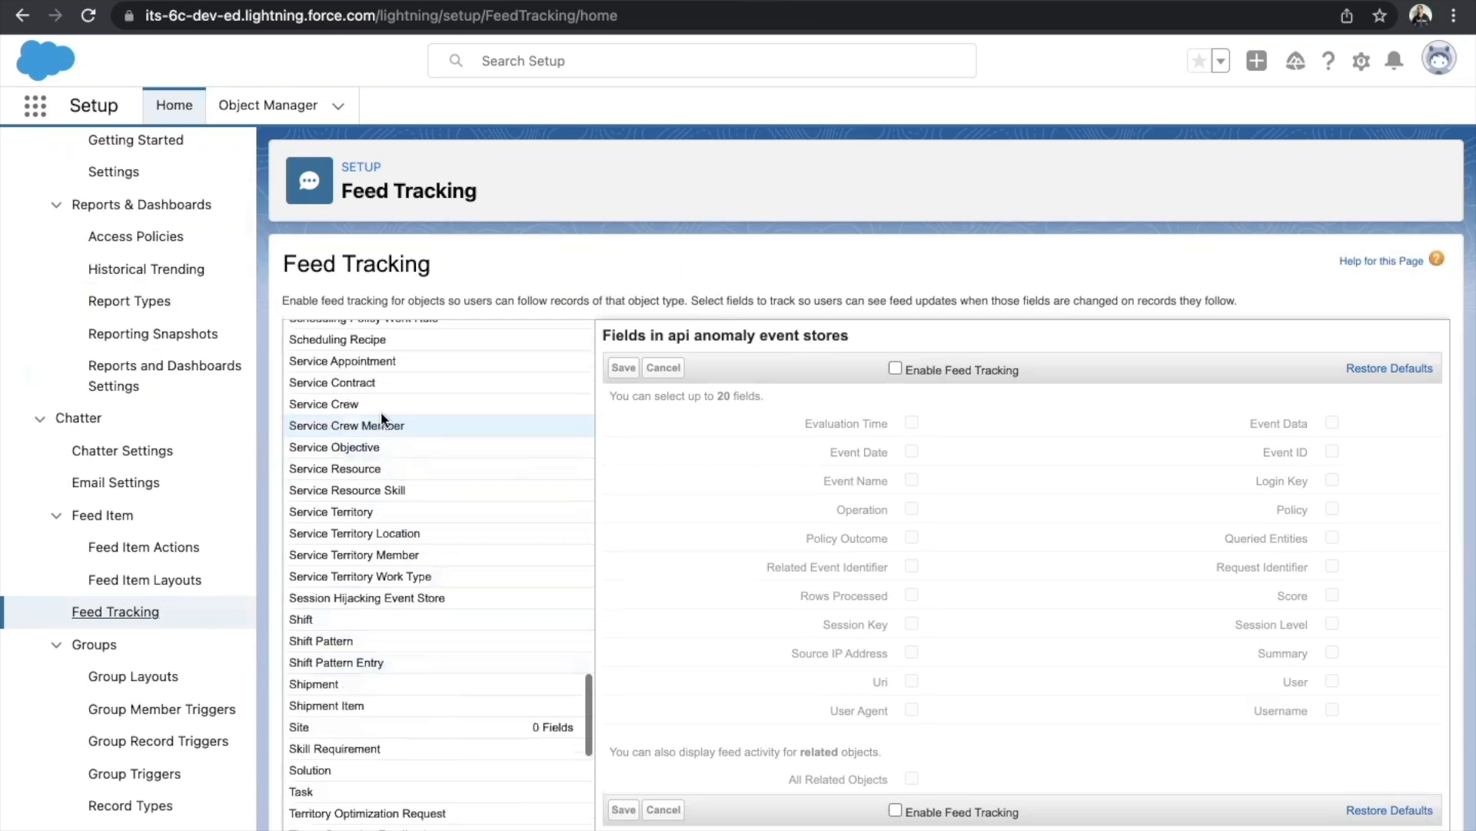
{"action": "left_click", "coordinate": [392, 361]}
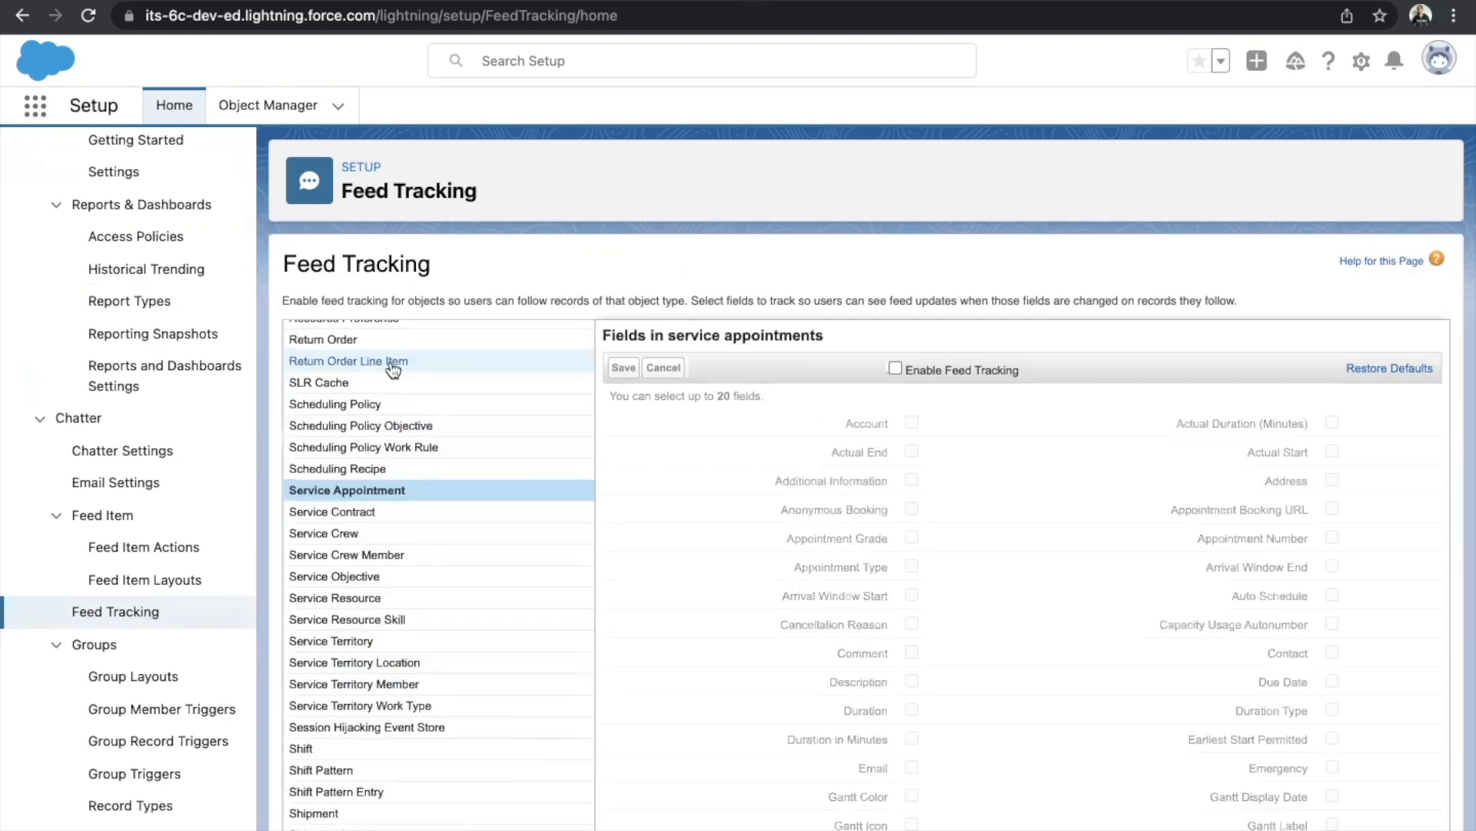
{"action": "left_click", "coordinate": [896, 370]}
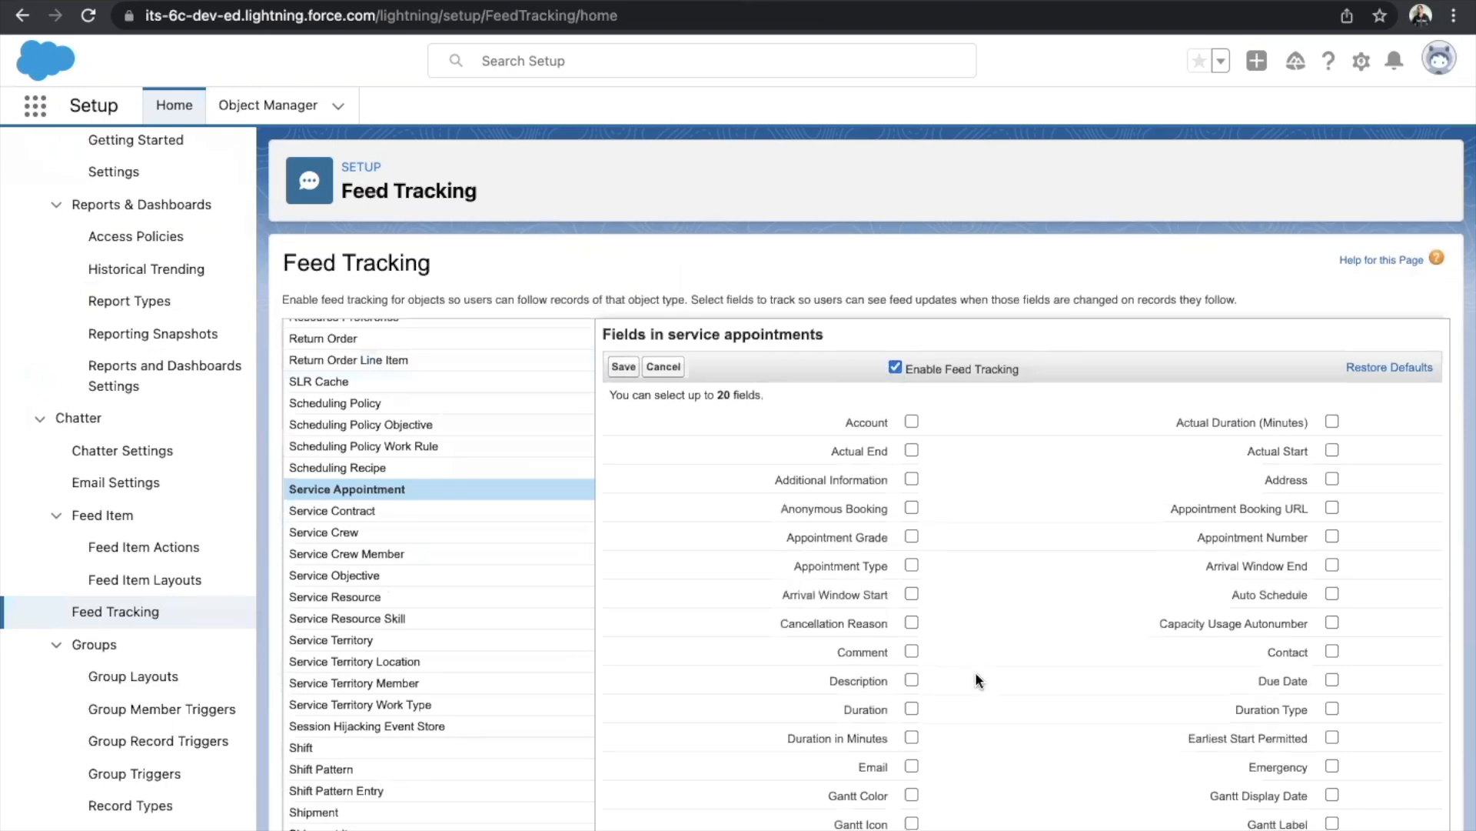
{"action": "scroll", "coordinate": [975, 672], "scroll_direction": "down", "scroll_amount": 5}
{"action": "scroll", "coordinate": [975, 671], "scroll_direction": "down", "scroll_amount": 1}
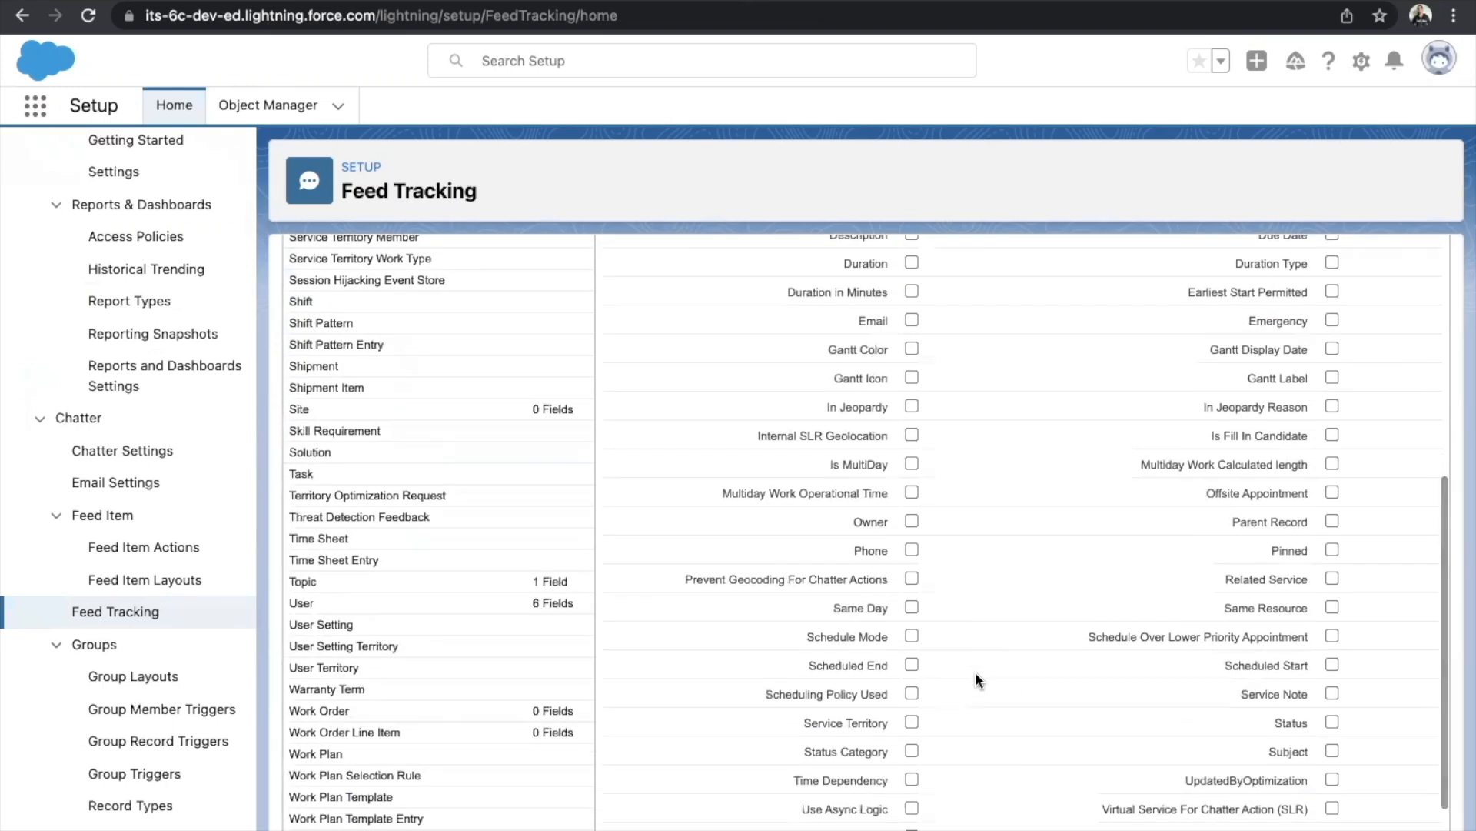
{"action": "left_click", "coordinate": [1332, 723]}
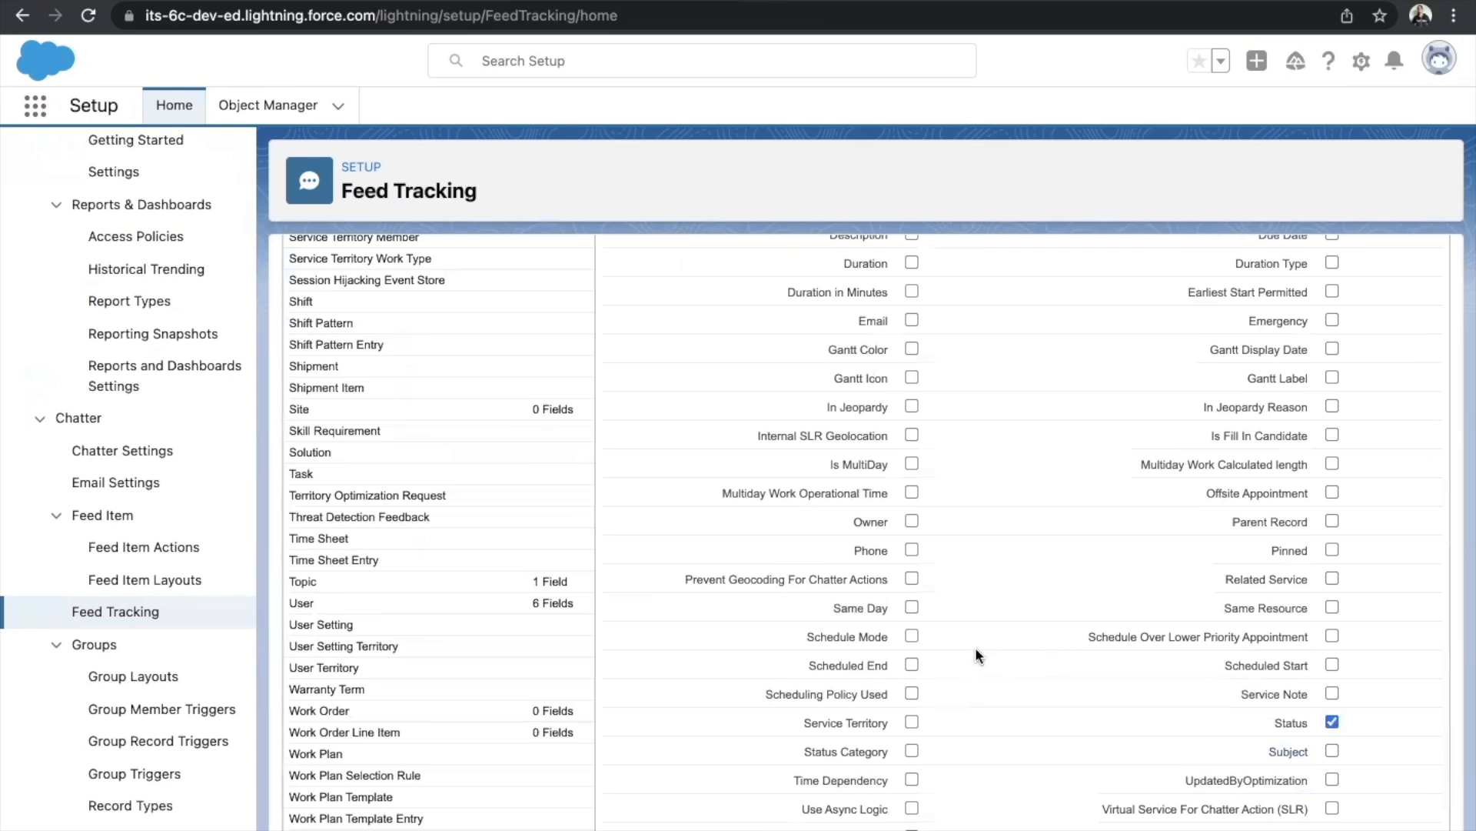
{"action": "scroll", "coordinate": [975, 647], "scroll_direction": "up", "scroll_amount": 6}
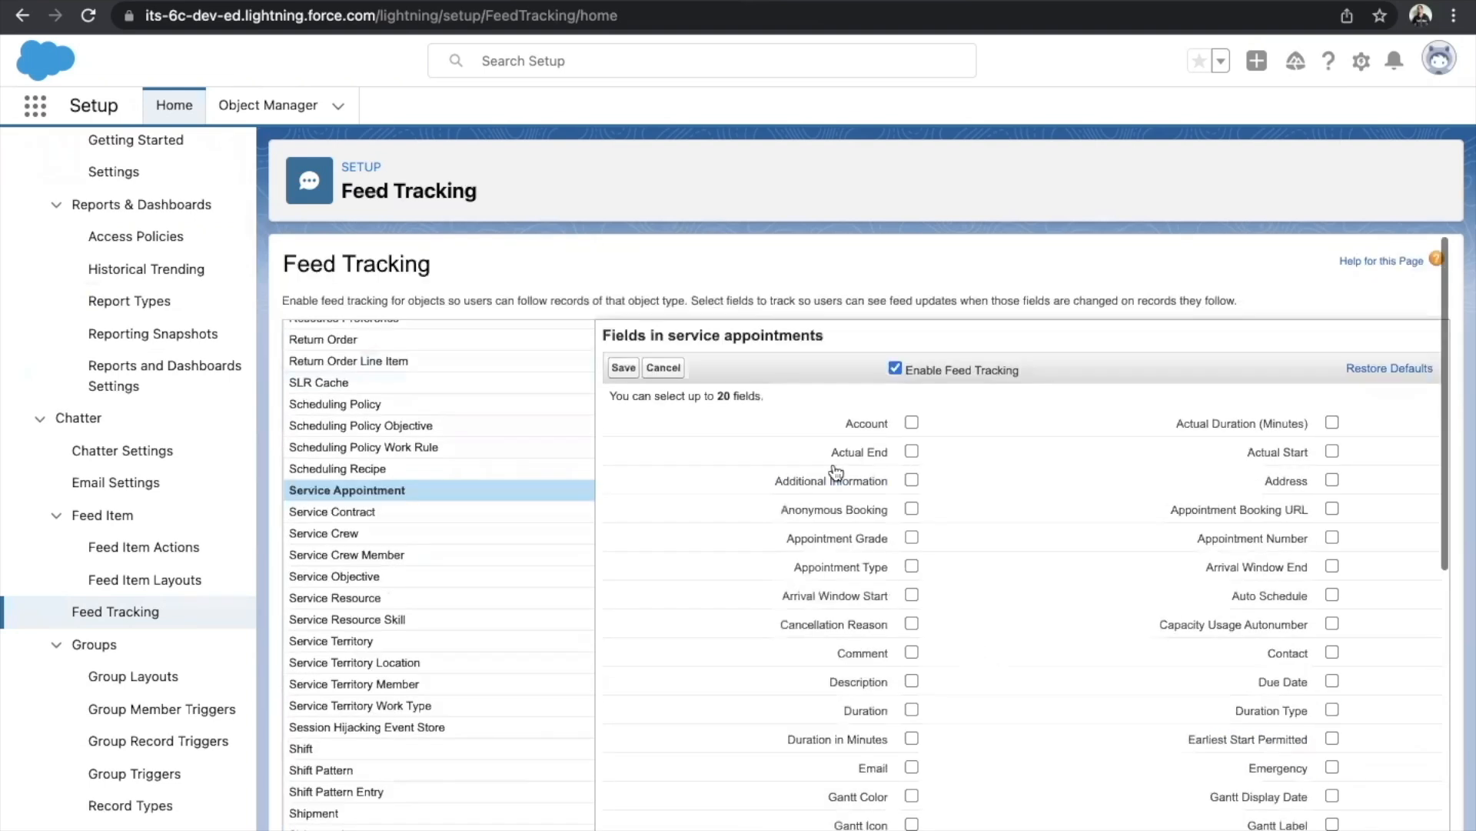
{"action": "left_click", "coordinate": [623, 369]}
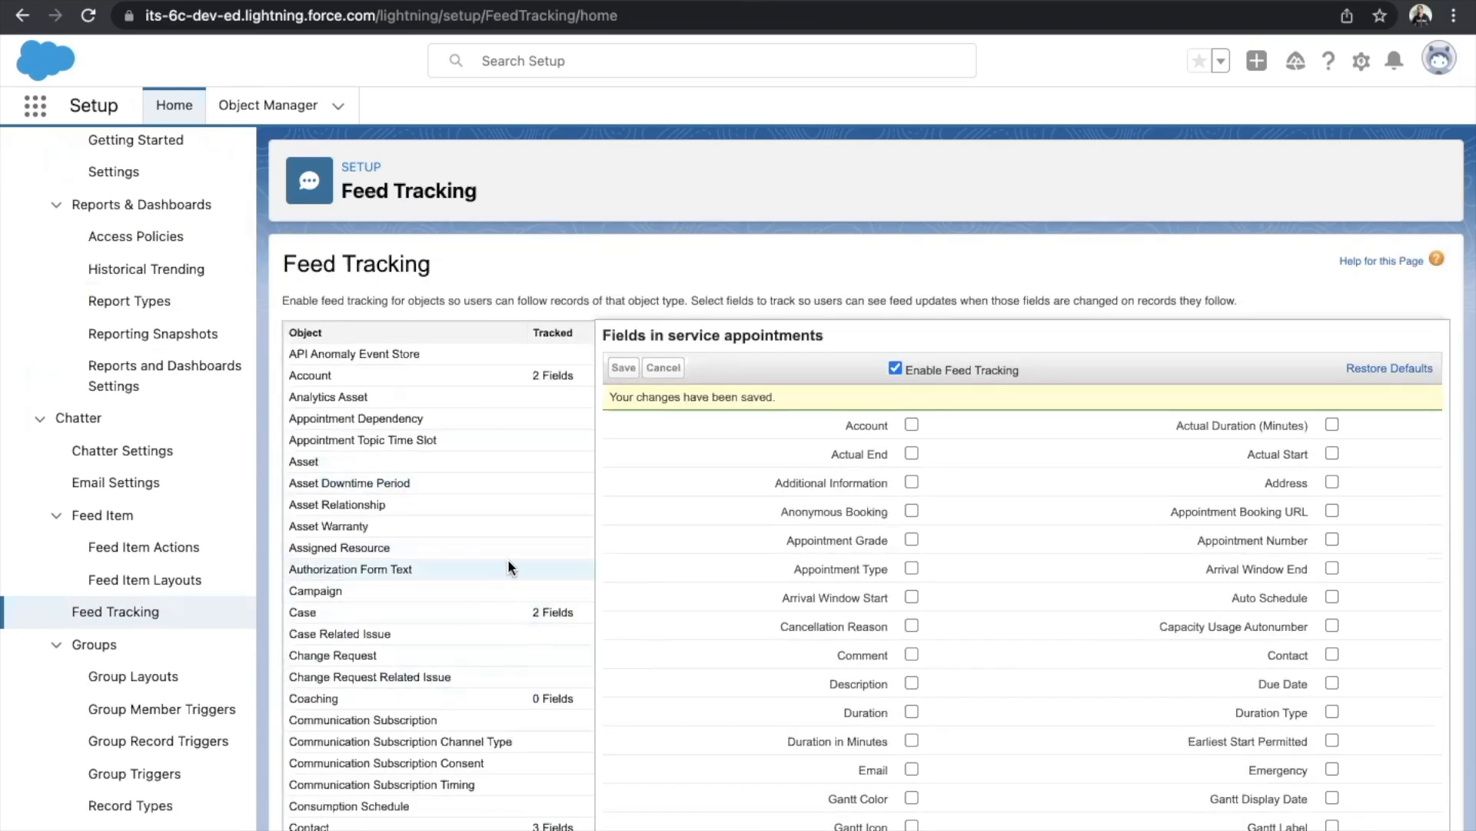
{"action": "scroll", "coordinate": [507, 567], "scroll_direction": "down", "scroll_amount": 15}
{"action": "scroll", "coordinate": [508, 568], "scroll_direction": "up", "scroll_amount": 2}
{"action": "scroll", "coordinate": [507, 567], "scroll_direction": "down", "scroll_amount": 8}
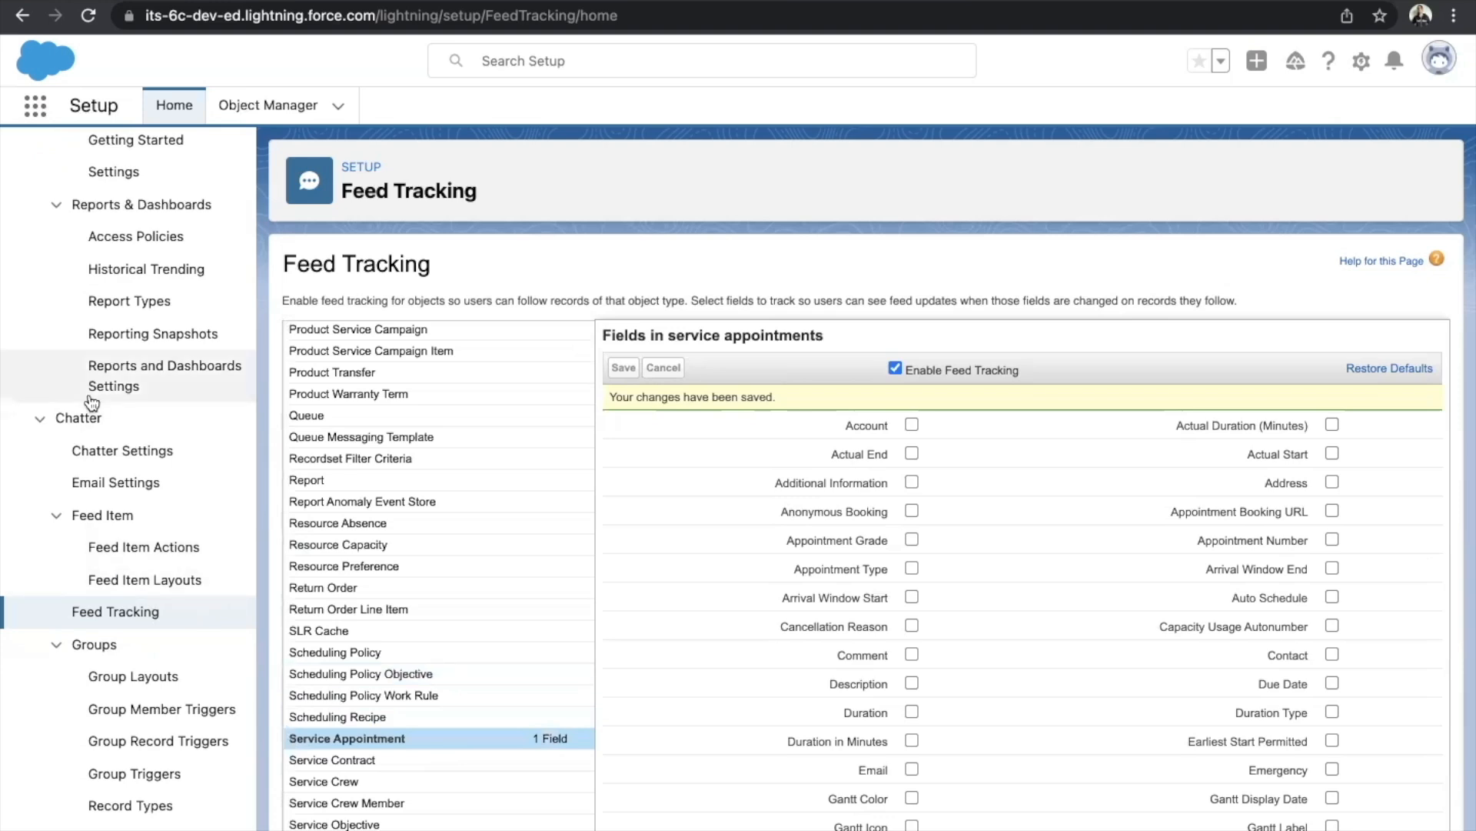
Search Setup for "entitl", open Entitlement Settings, and review the entitlement management, versioning and lookup filter options
{"action": "scroll", "coordinate": [112, 250], "scroll_direction": "up", "scroll_amount": 3}
{"action": "left_click", "coordinate": [149, 168]}
{"action": "key", "text": "super+a"}
{"action": "type", "text": "entitl"}
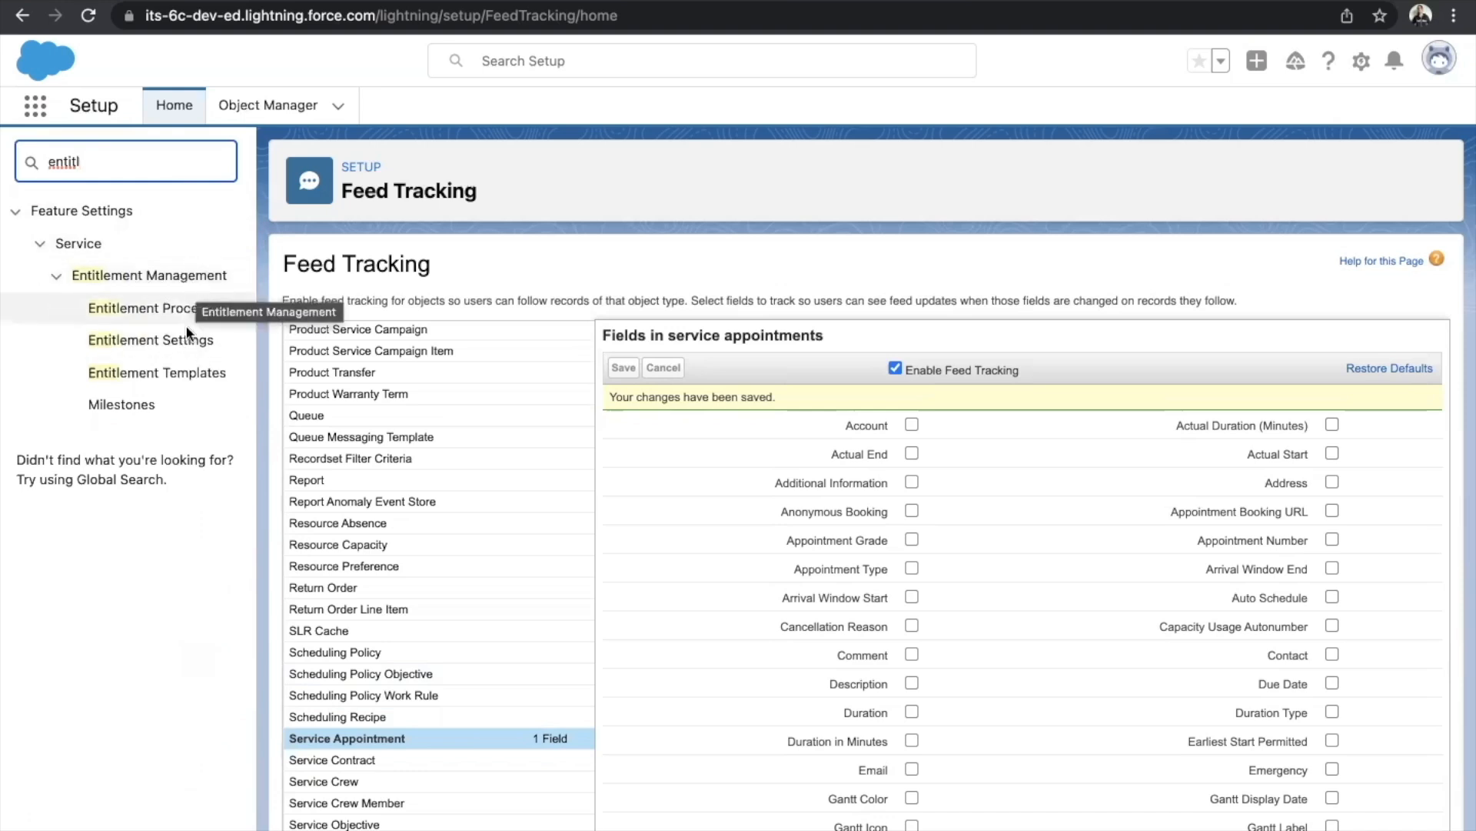
{"action": "left_click", "coordinate": [182, 346]}
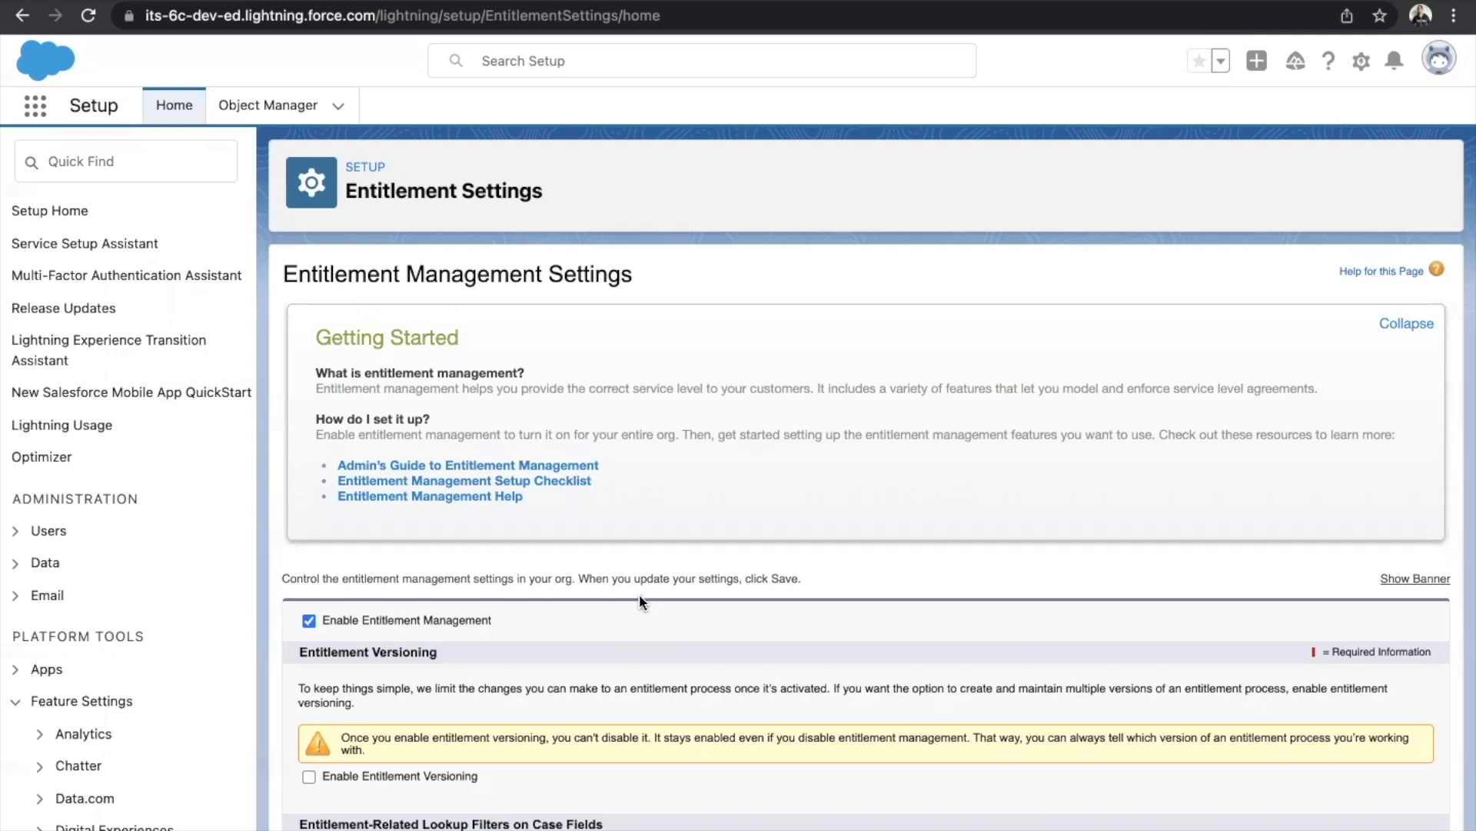
{"action": "scroll", "coordinate": [639, 594], "scroll_direction": "down", "scroll_amount": 2}
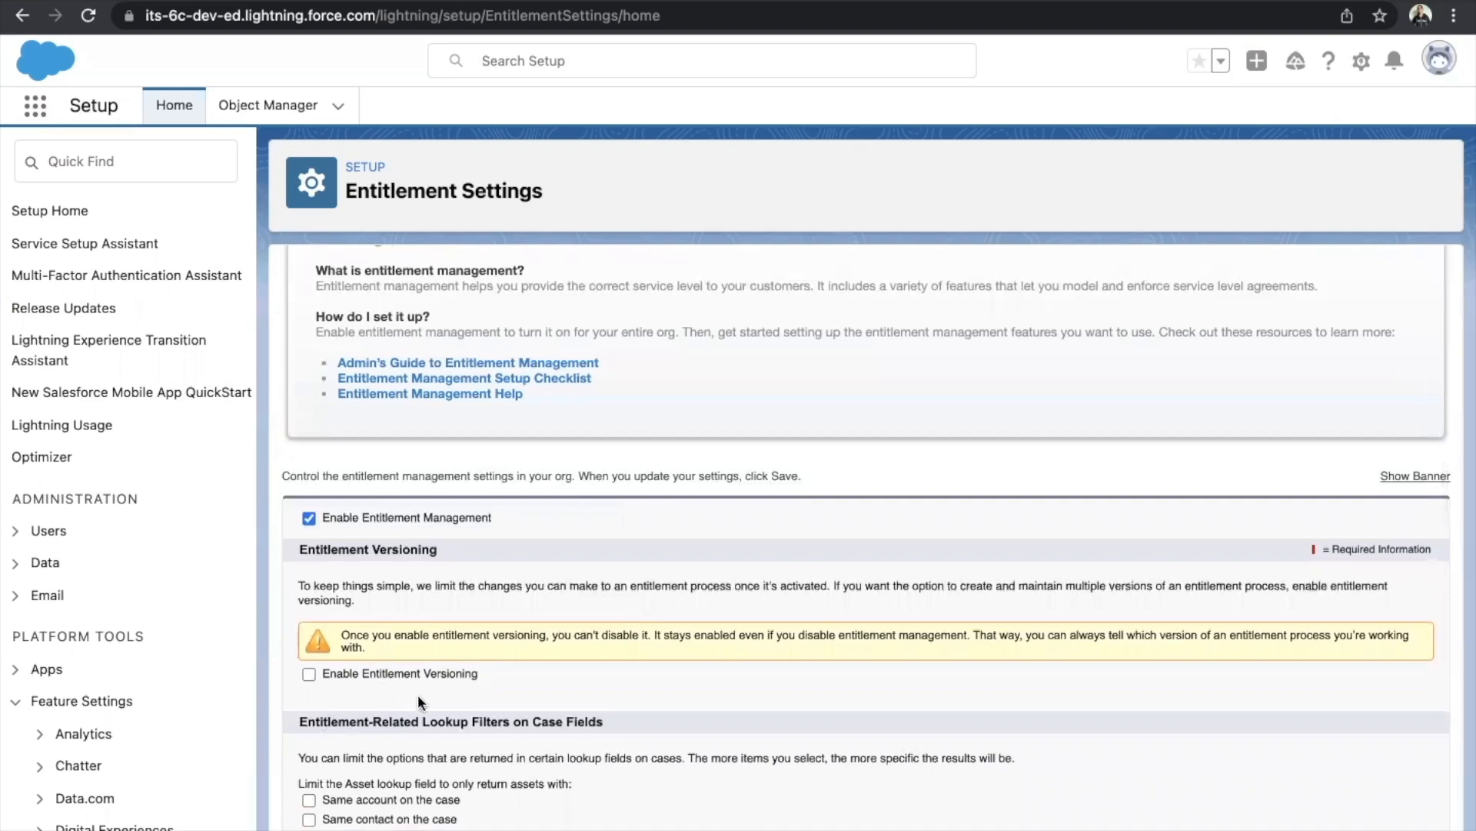
{"action": "scroll", "coordinate": [425, 697], "scroll_direction": "down", "scroll_amount": 2}
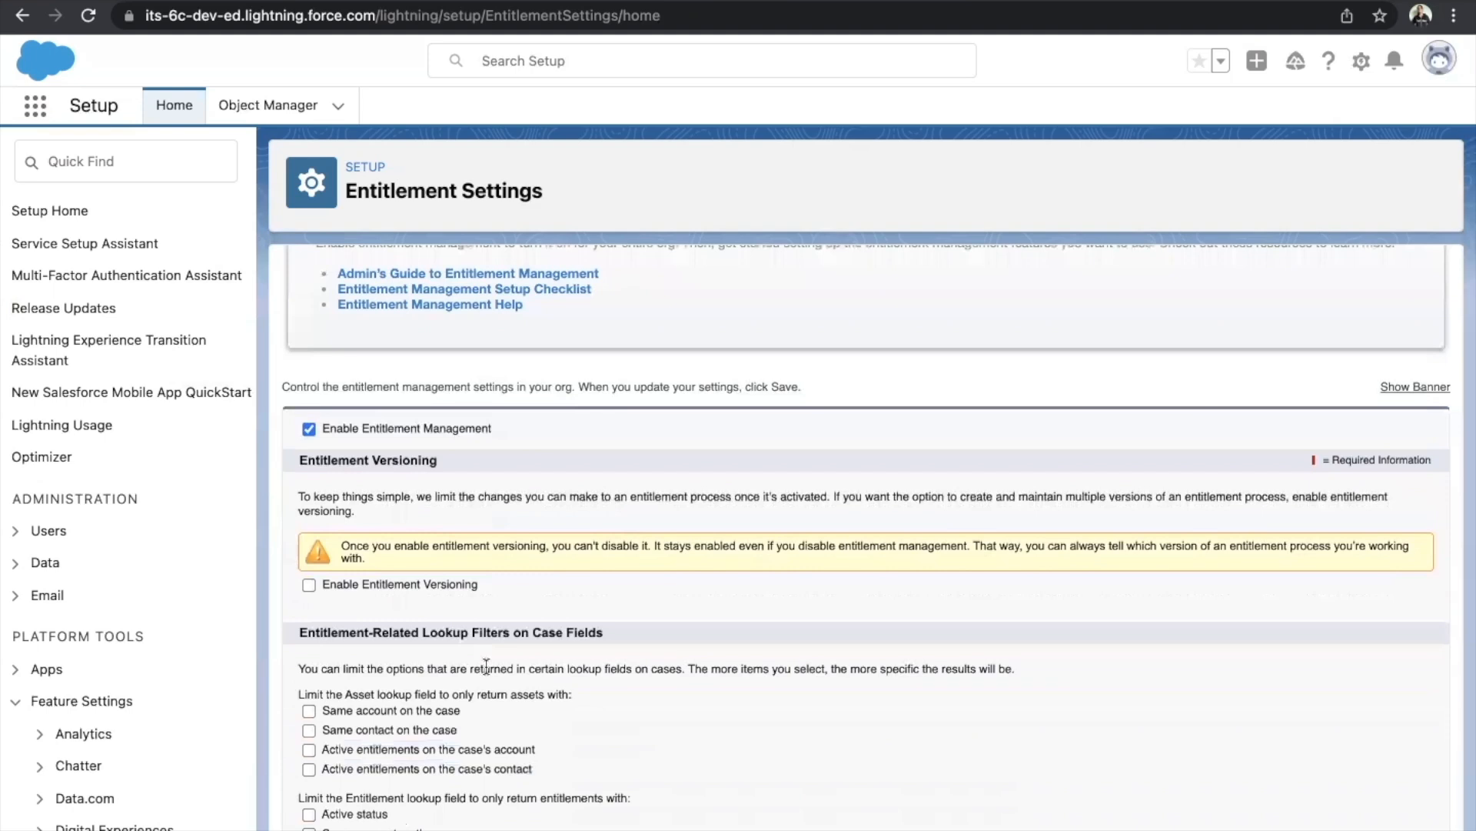
{"action": "scroll", "coordinate": [486, 666], "scroll_direction": "up", "scroll_amount": 2}
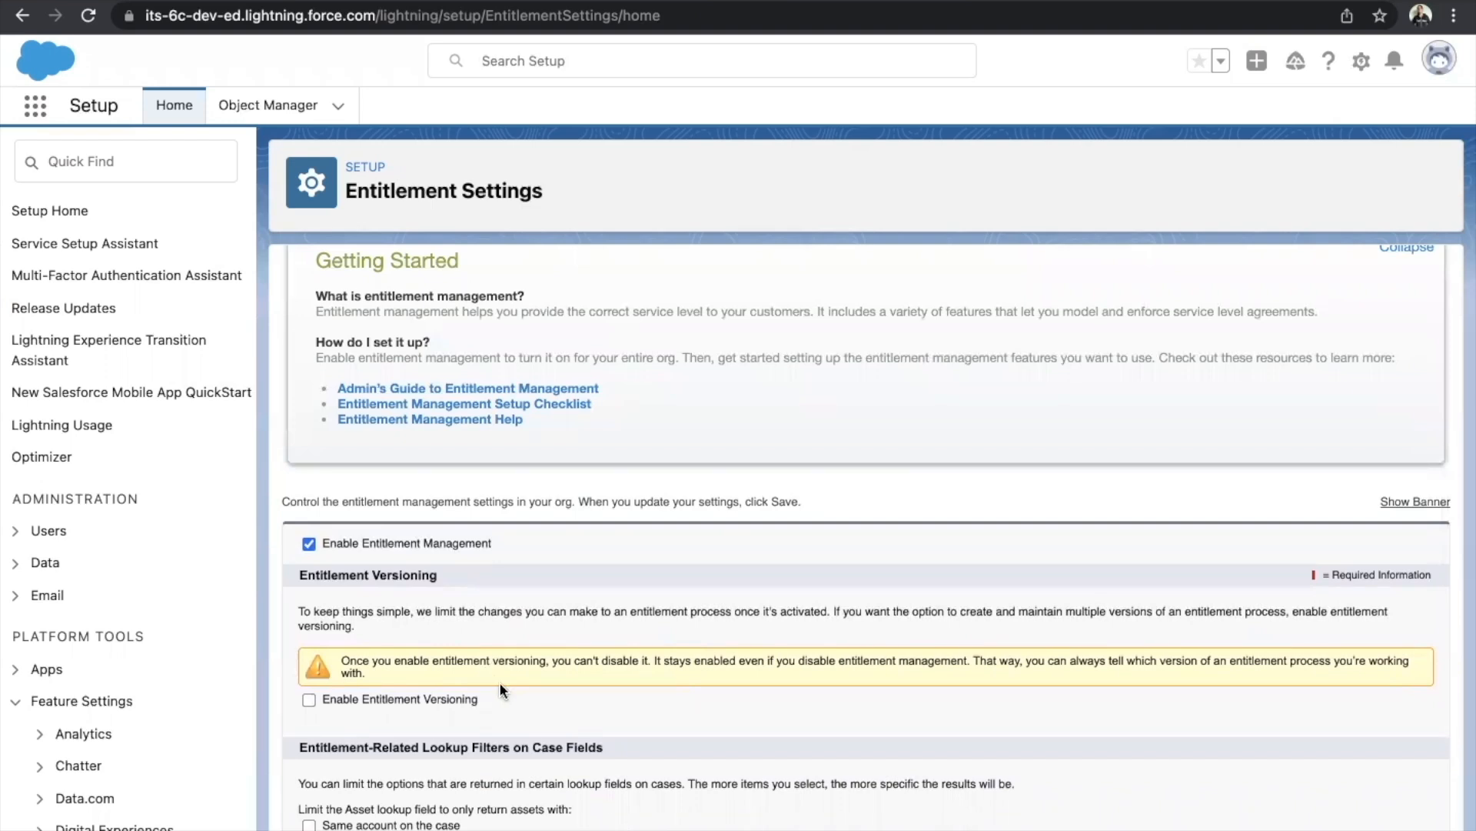
Open the Account object's page layouts in Object Manager and edit the Account Layout
{"action": "left_click", "coordinate": [267, 110]}
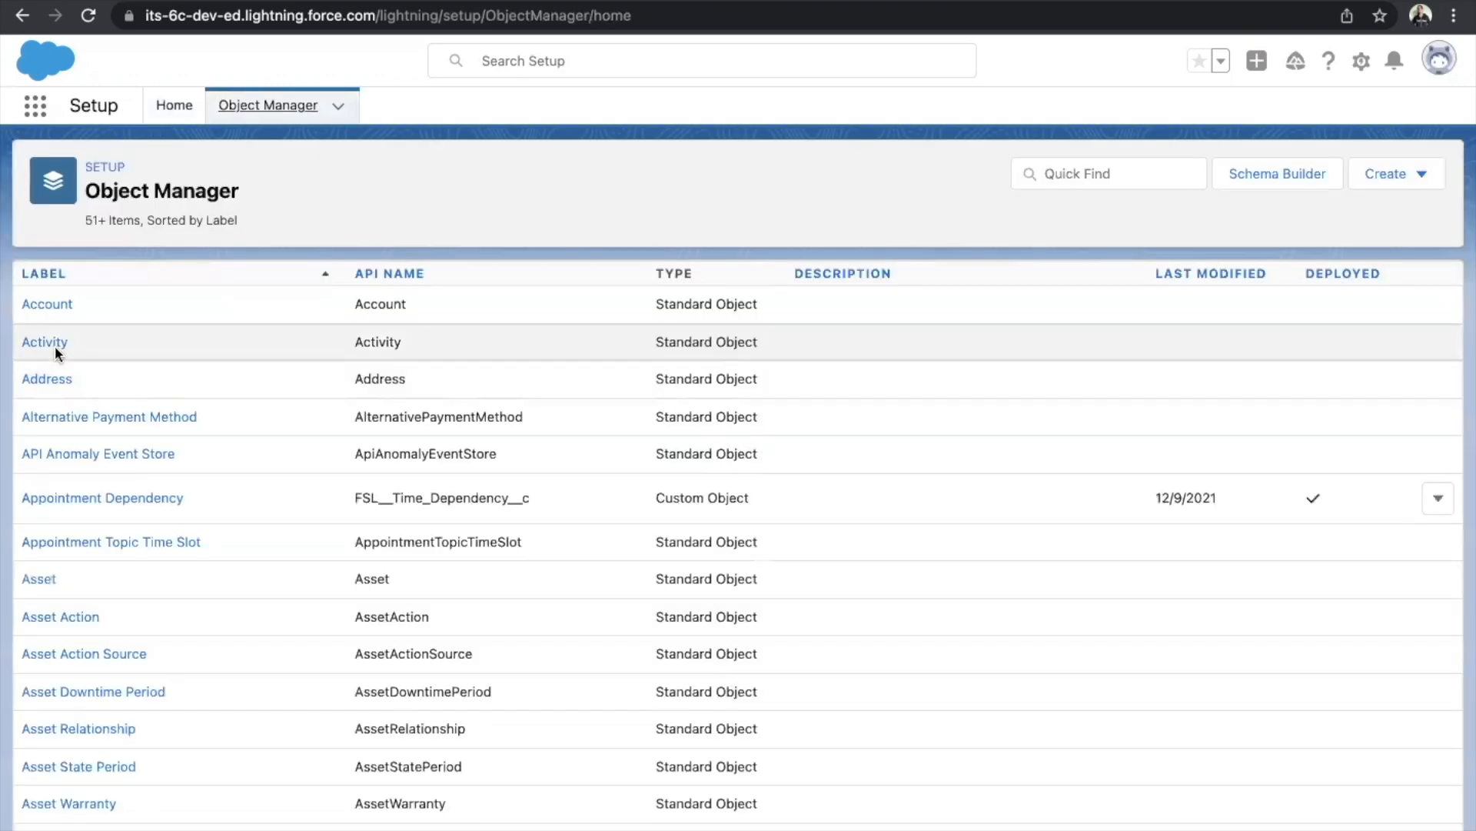
{"action": "left_click", "coordinate": [48, 302]}
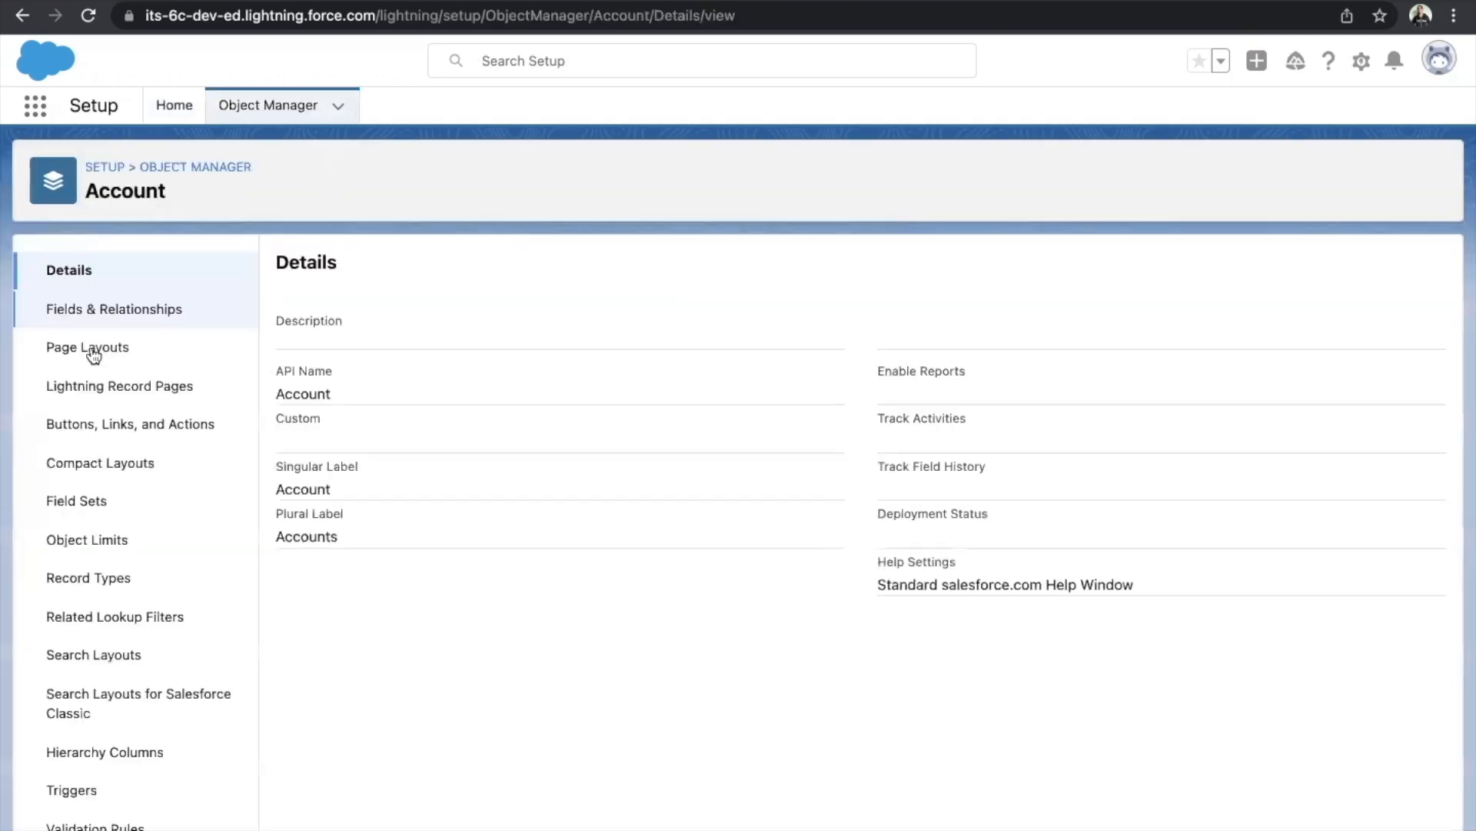
{"action": "left_click", "coordinate": [93, 352]}
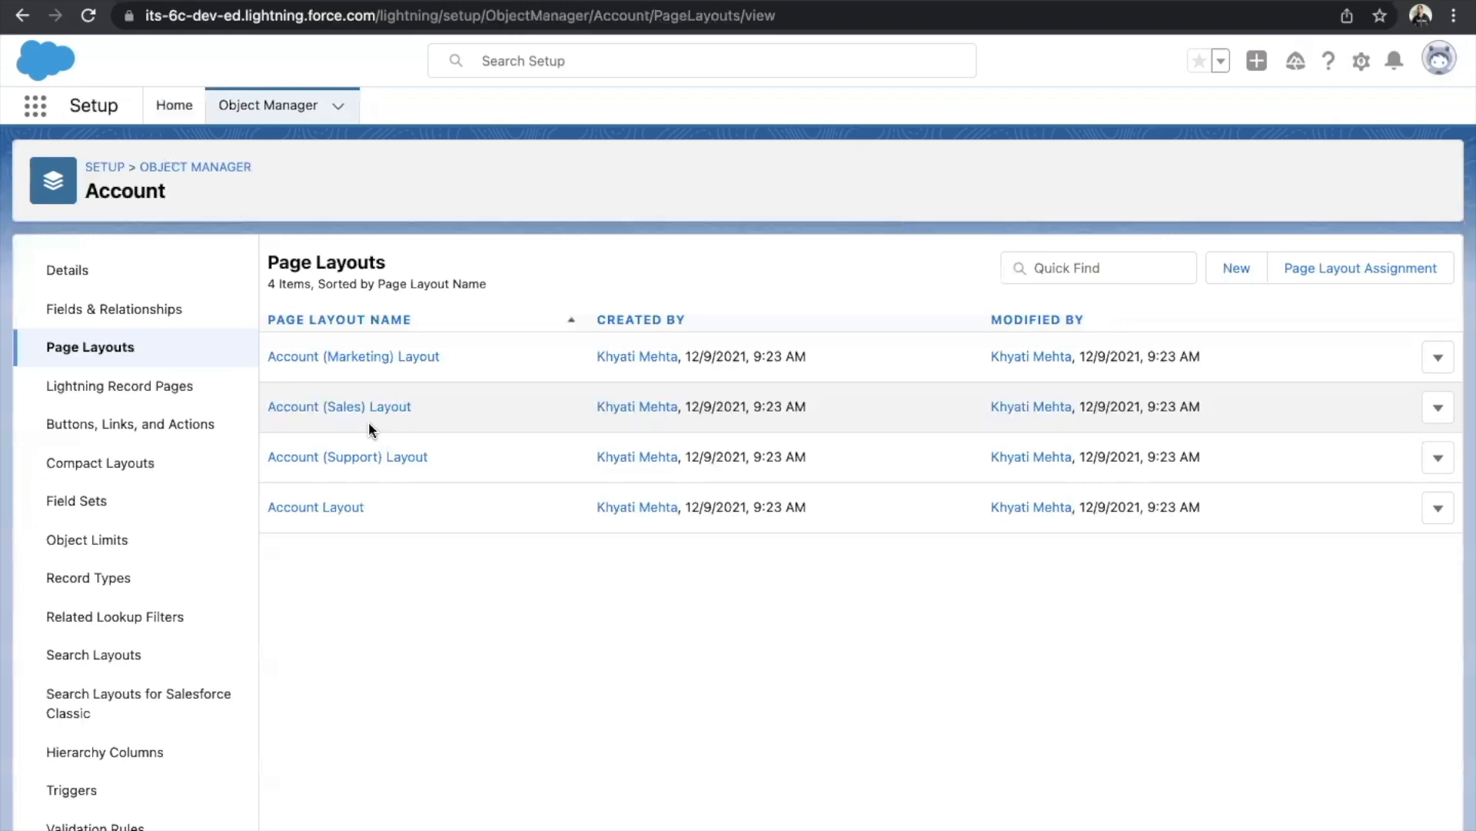
{"action": "left_click", "coordinate": [356, 509]}
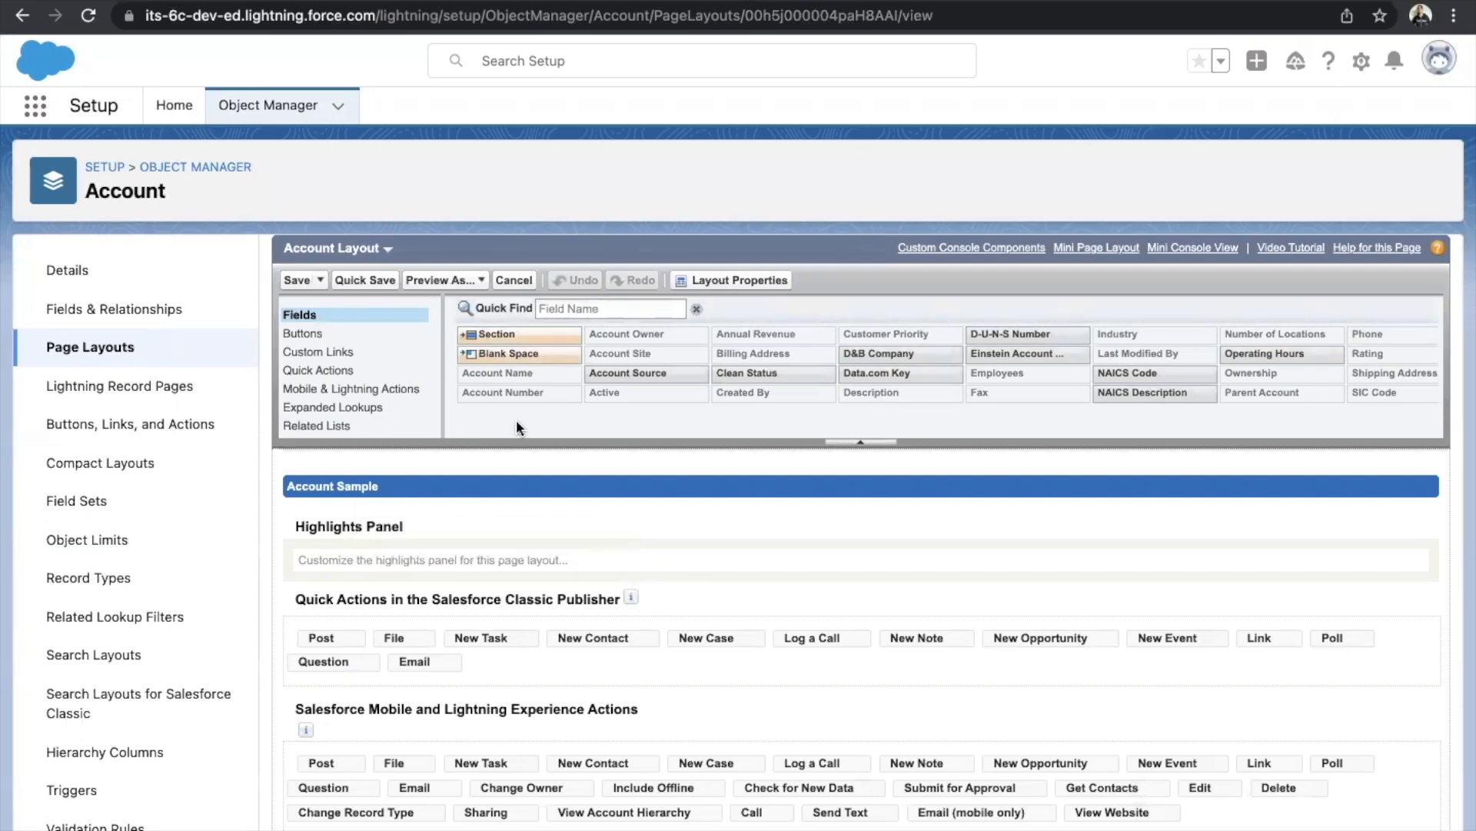
Add the Entitlements related list above Contacts in the Account Layout and save, overwriting users' related list customizations
{"action": "left_click", "coordinate": [319, 425]}
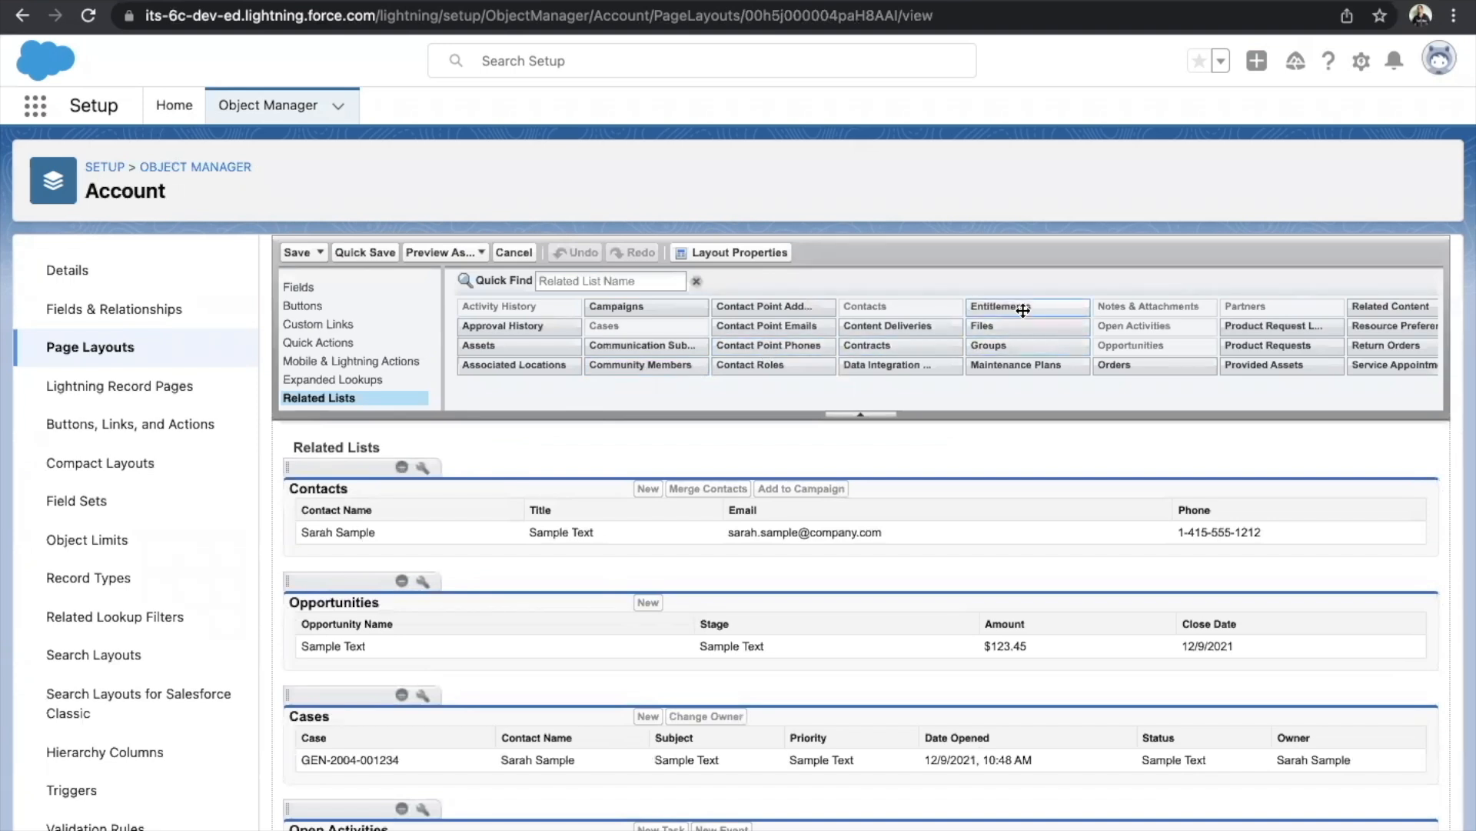
{"action": "left_click_drag", "start_coordinate": [1022, 310], "coordinate": [806, 455]}
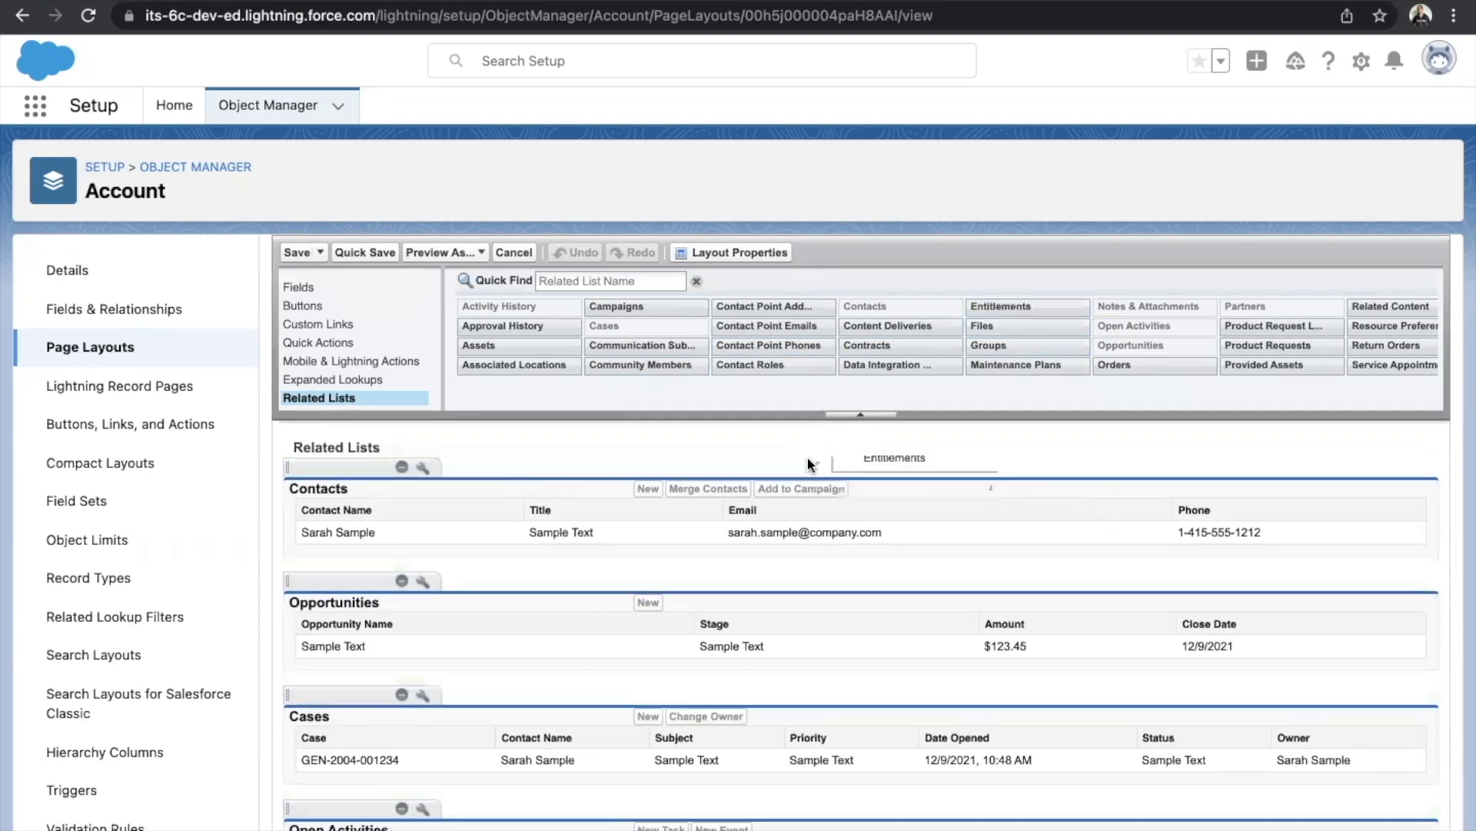
{"action": "left_click_drag", "start_coordinate": [1012, 304], "coordinate": [920, 459]}
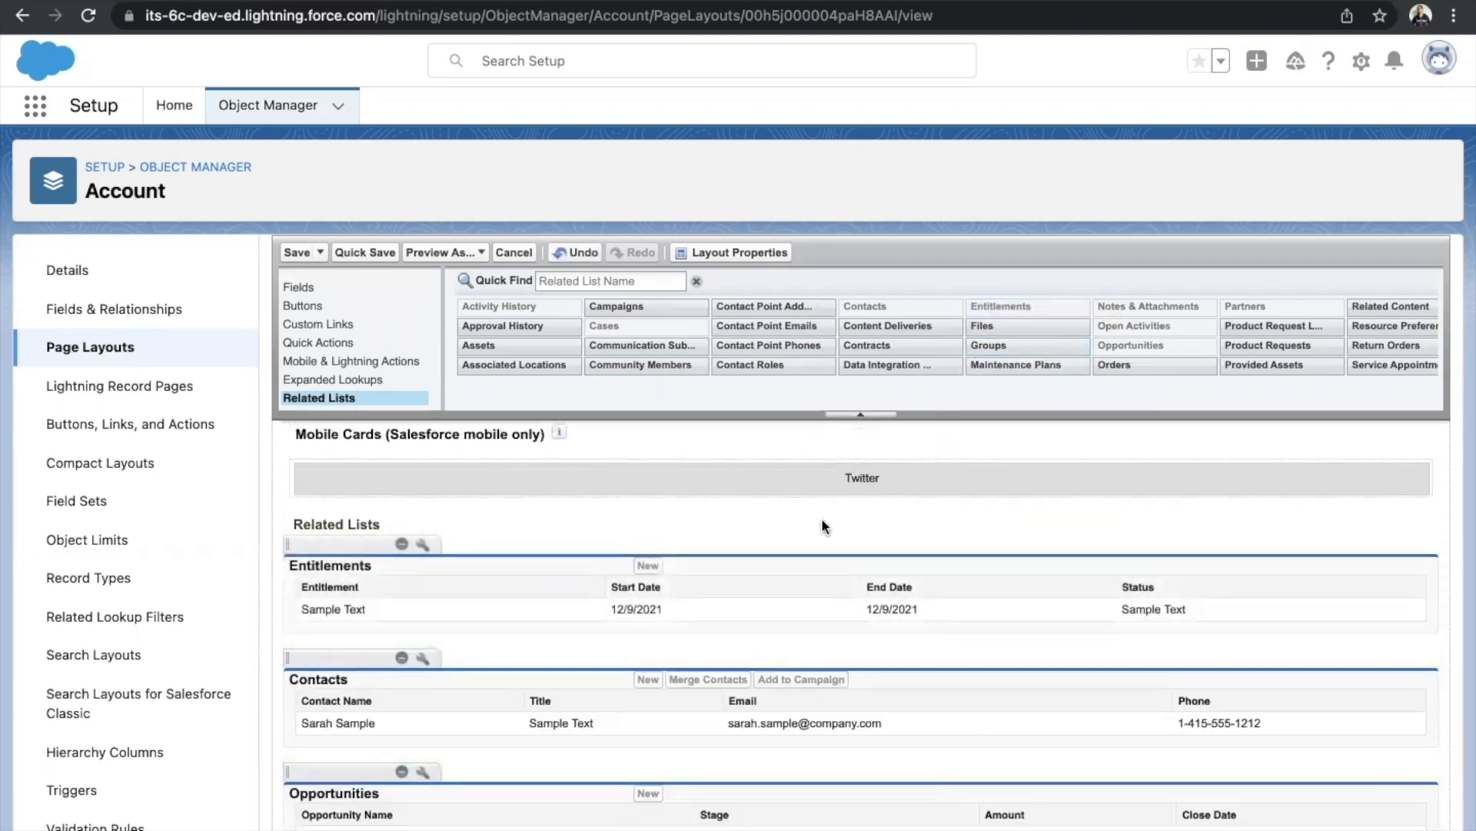
{"action": "left_click", "coordinate": [302, 255]}
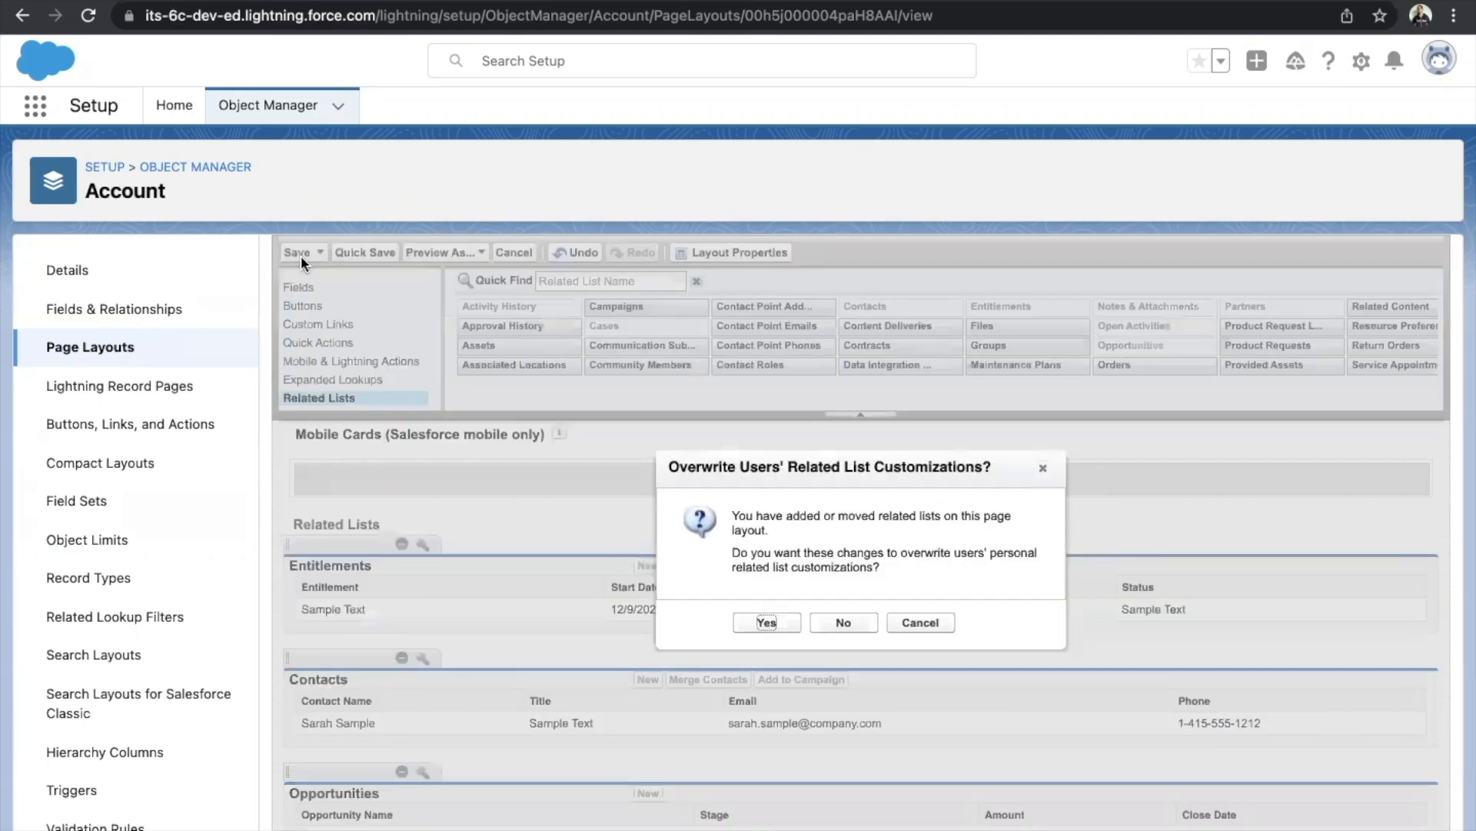
{"action": "left_click", "coordinate": [781, 621]}
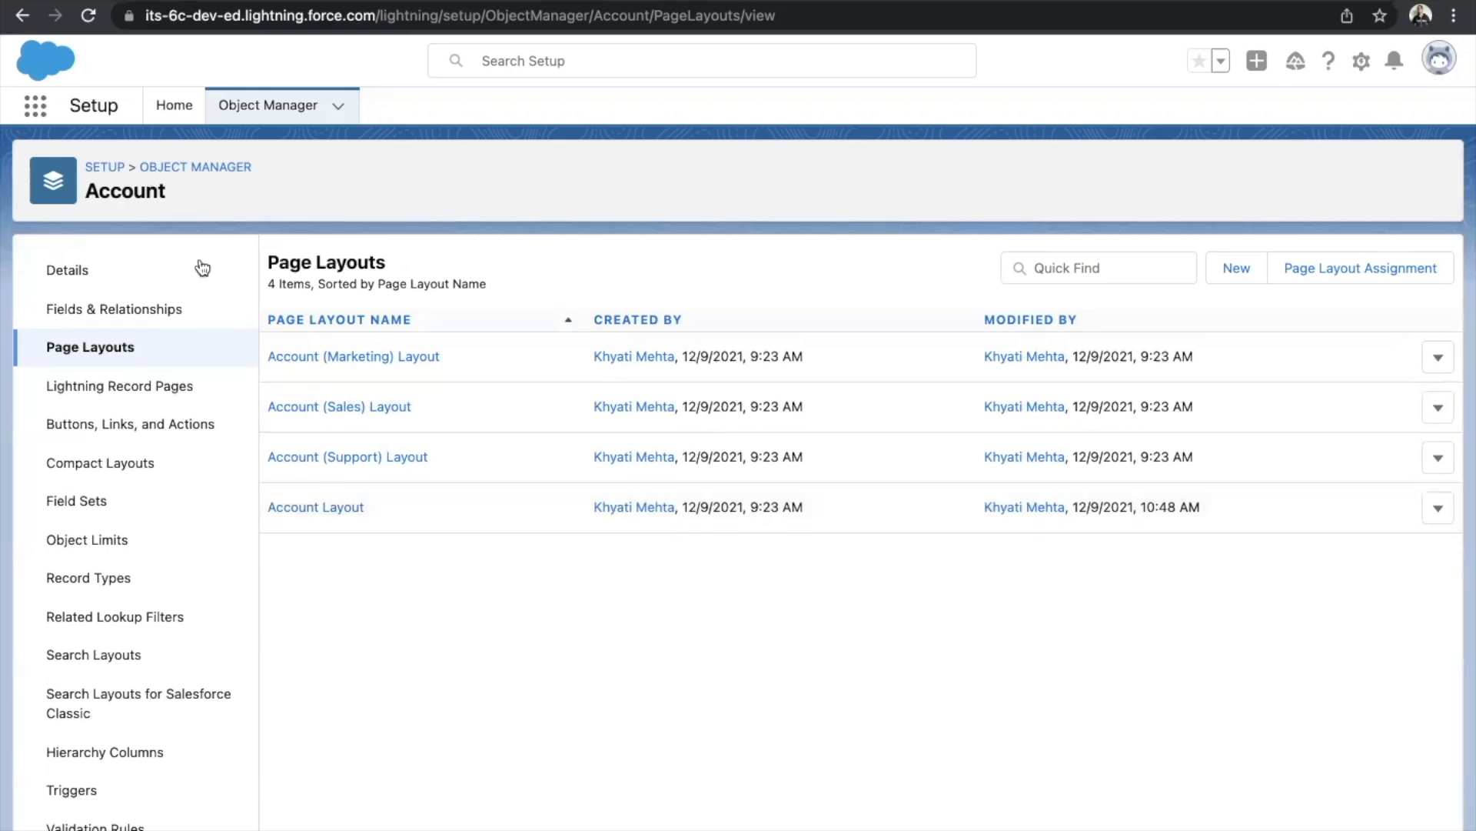
Find the Service Appointment object with the search "service a" and open its page layout assignment for editing
{"action": "left_click", "coordinate": [173, 109]}
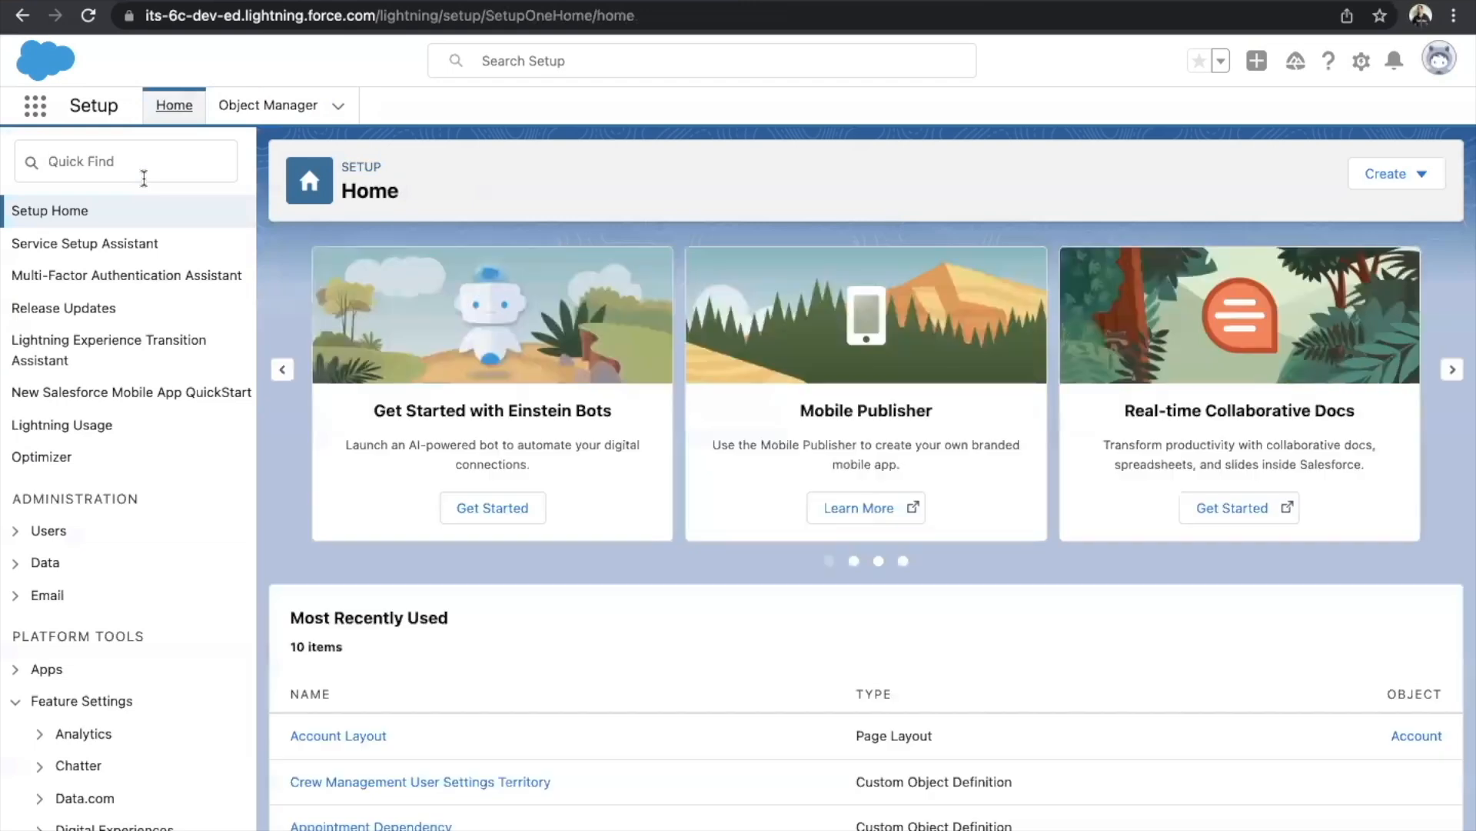
{"action": "left_click", "coordinate": [264, 119]}
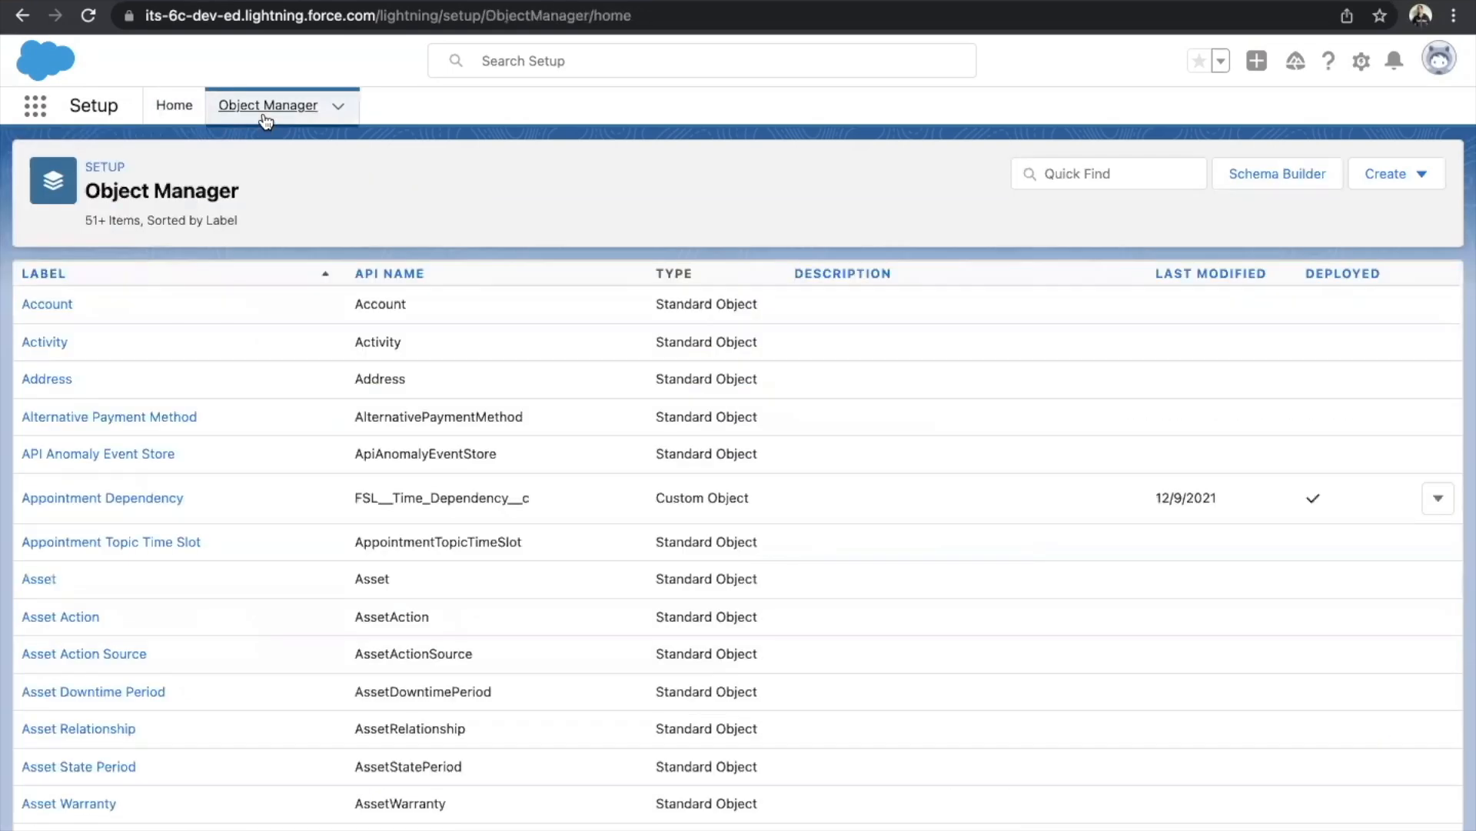
{"action": "left_click", "coordinate": [1128, 172]}
{"action": "type", "text": "service a"}
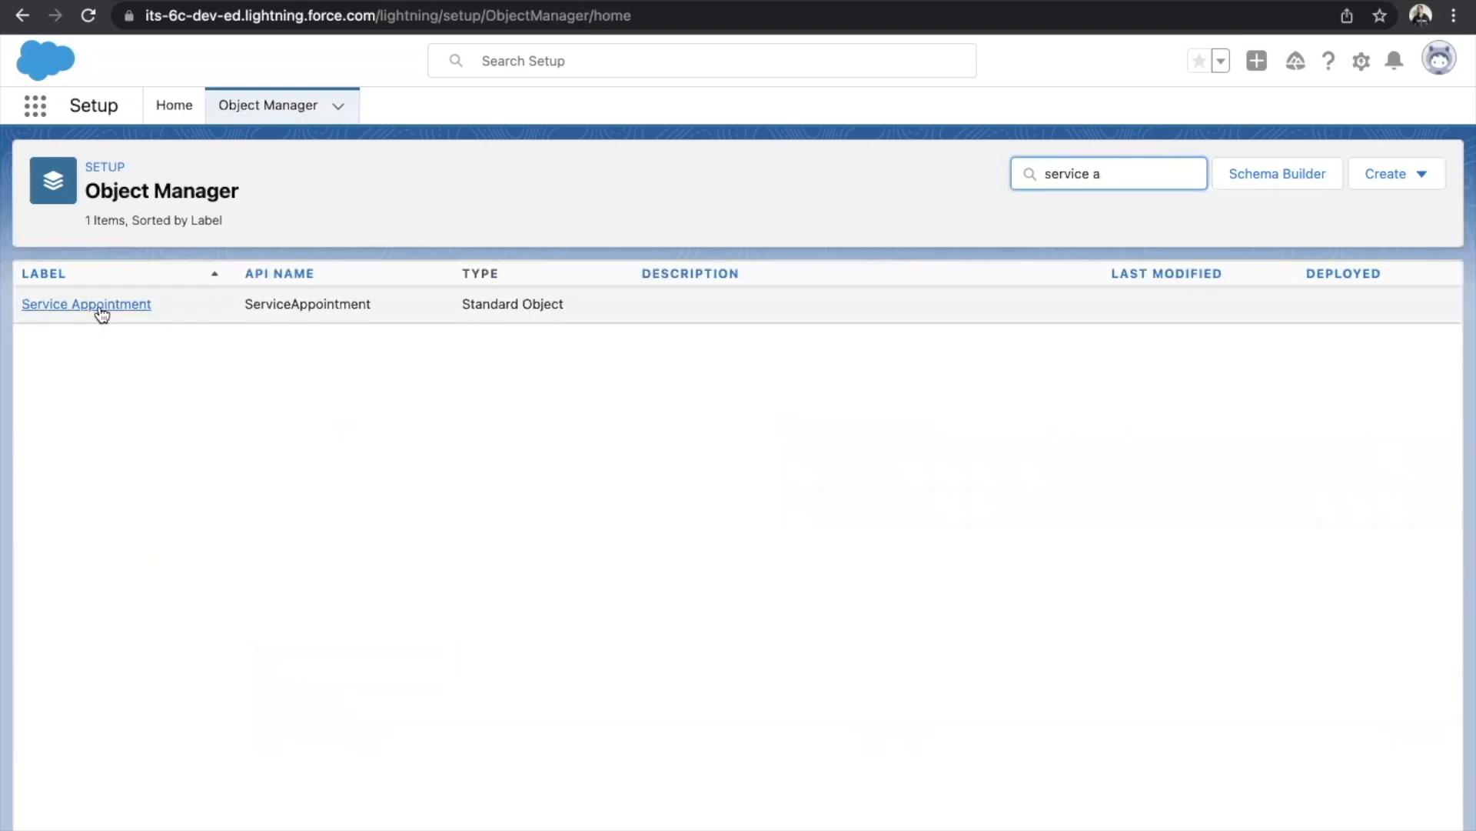
{"action": "left_click", "coordinate": [99, 308]}
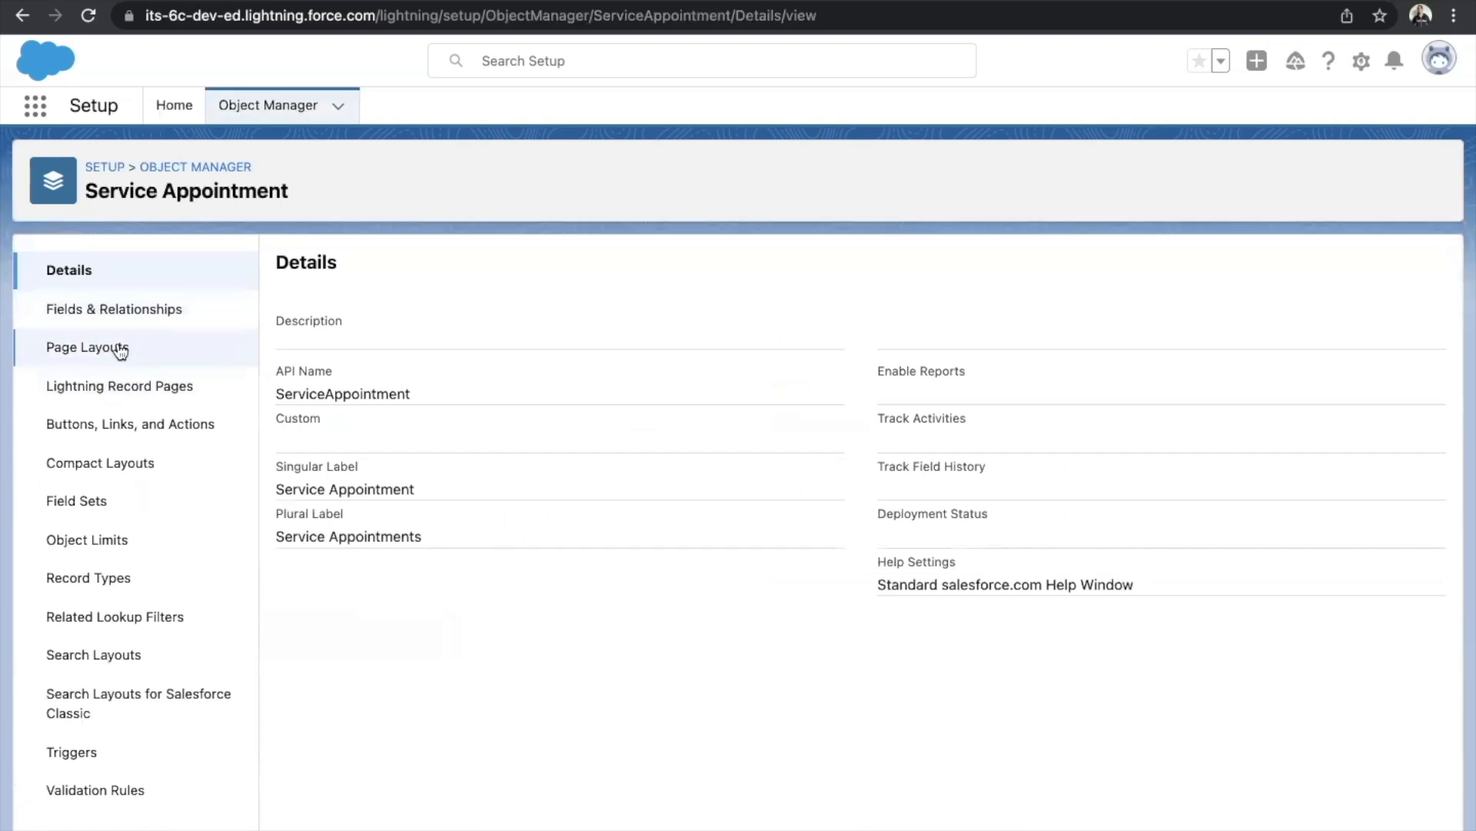
{"action": "left_click", "coordinate": [117, 348]}
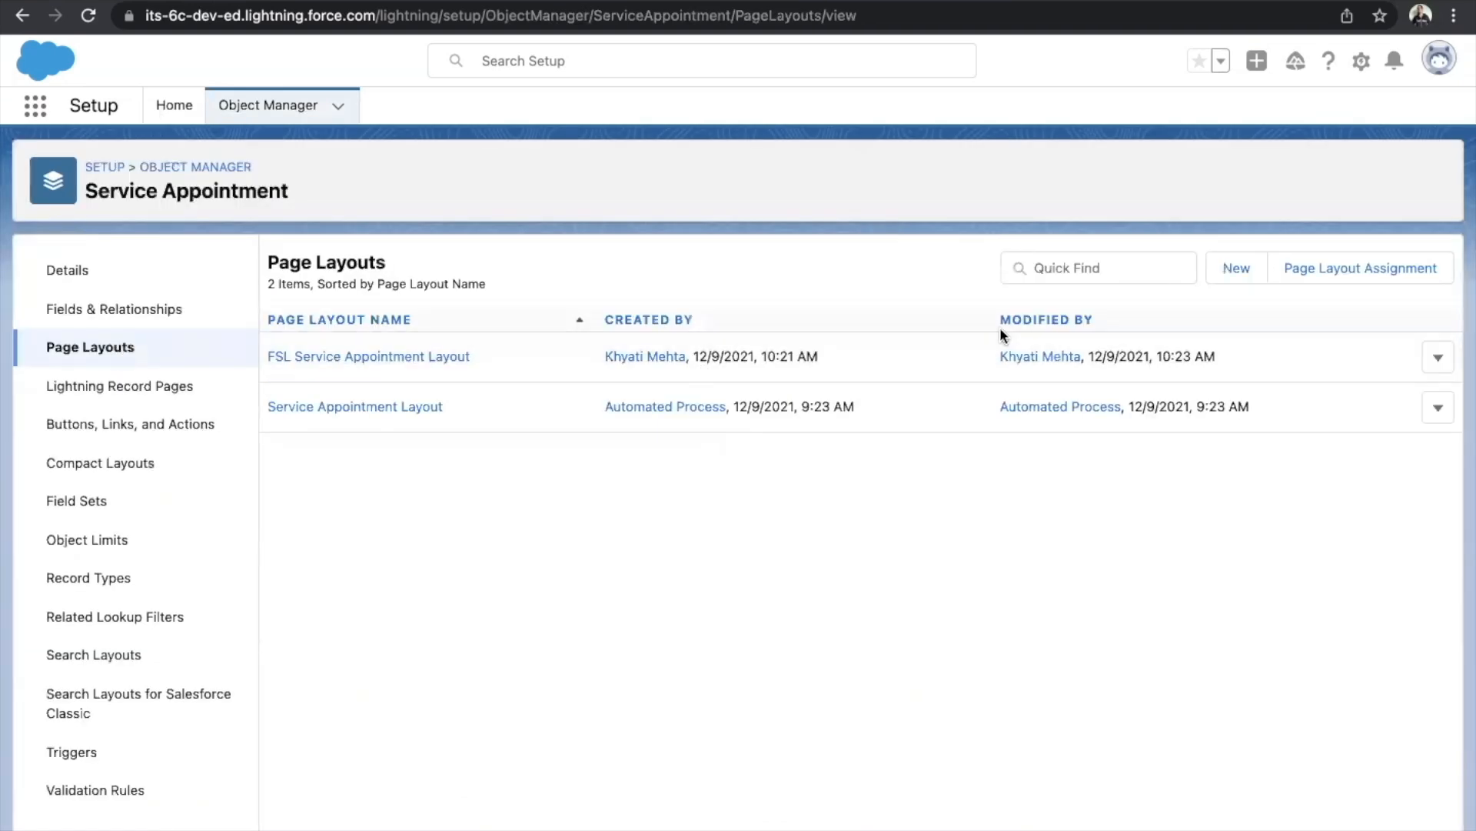
{"action": "left_click", "coordinate": [1316, 284]}
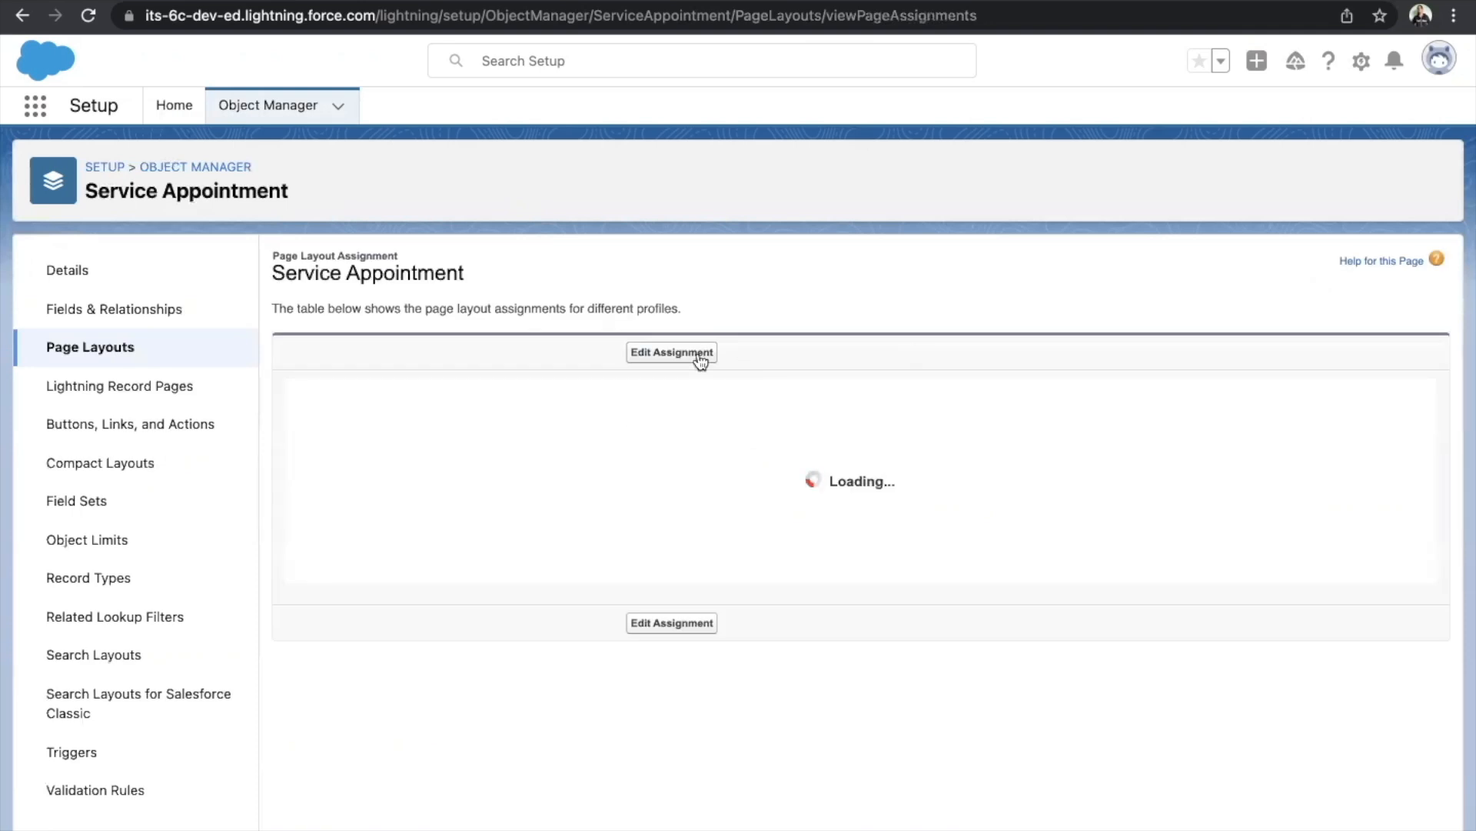
{"action": "left_click", "coordinate": [700, 354]}
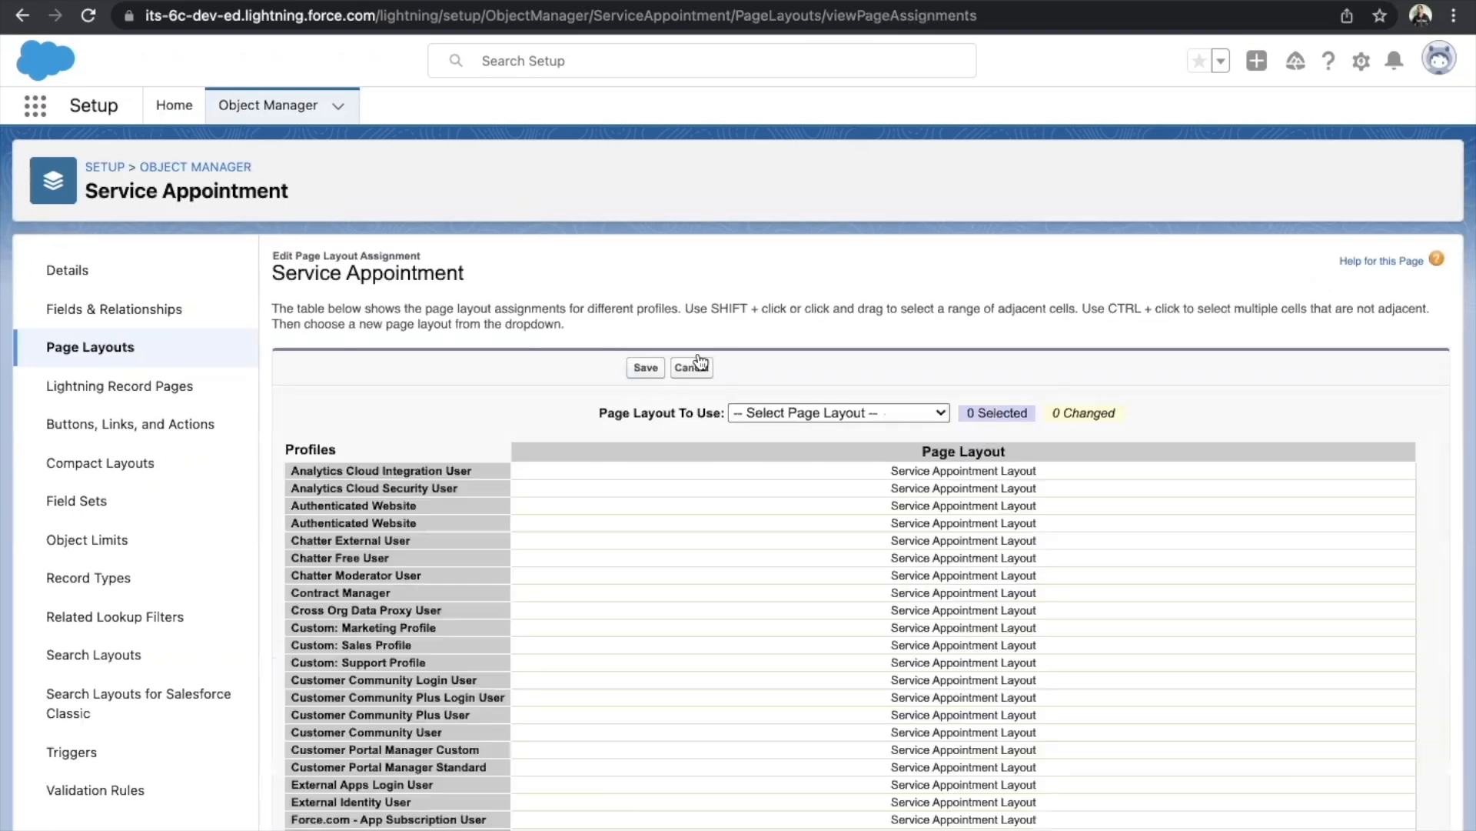
Assign the FSL Service Appointment Layout to all profiles and save the assignment
{"action": "left_click", "coordinate": [800, 415]}
{"action": "left_click", "coordinate": [418, 418]}
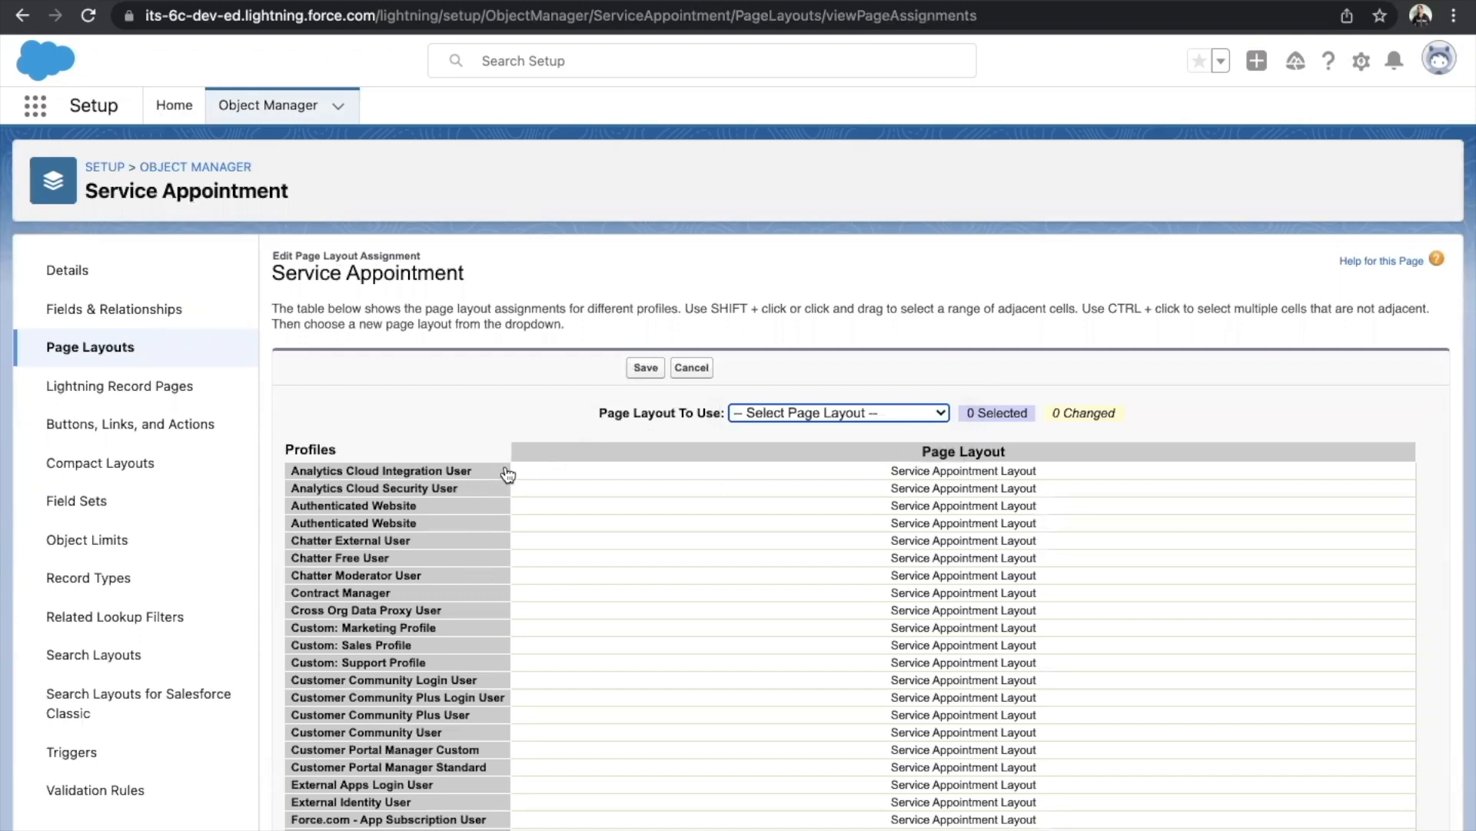
{"action": "left_click_drag", "start_coordinate": [938, 475], "coordinate": [982, 800]}
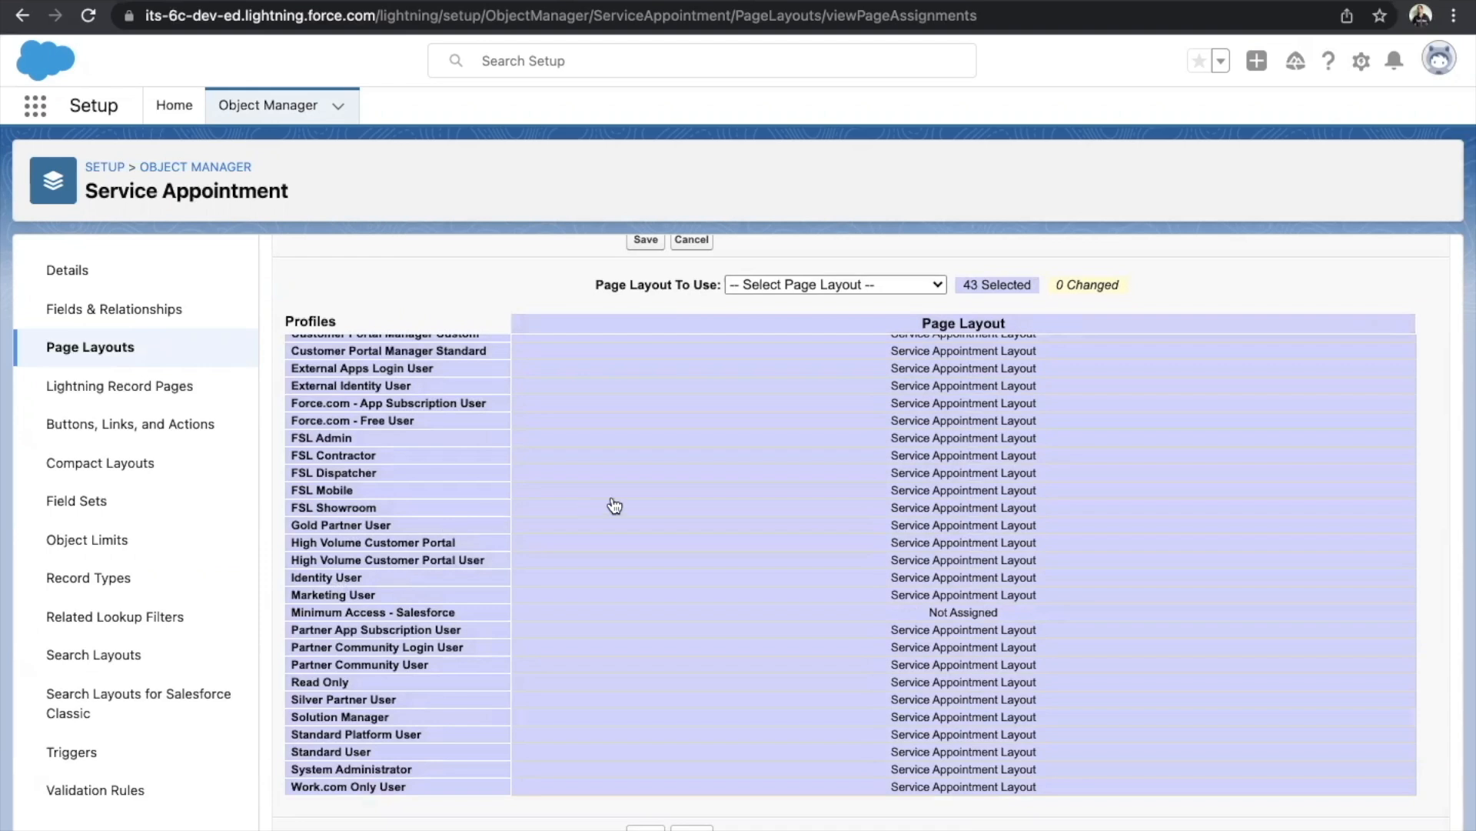
{"action": "left_click", "coordinate": [791, 280]}
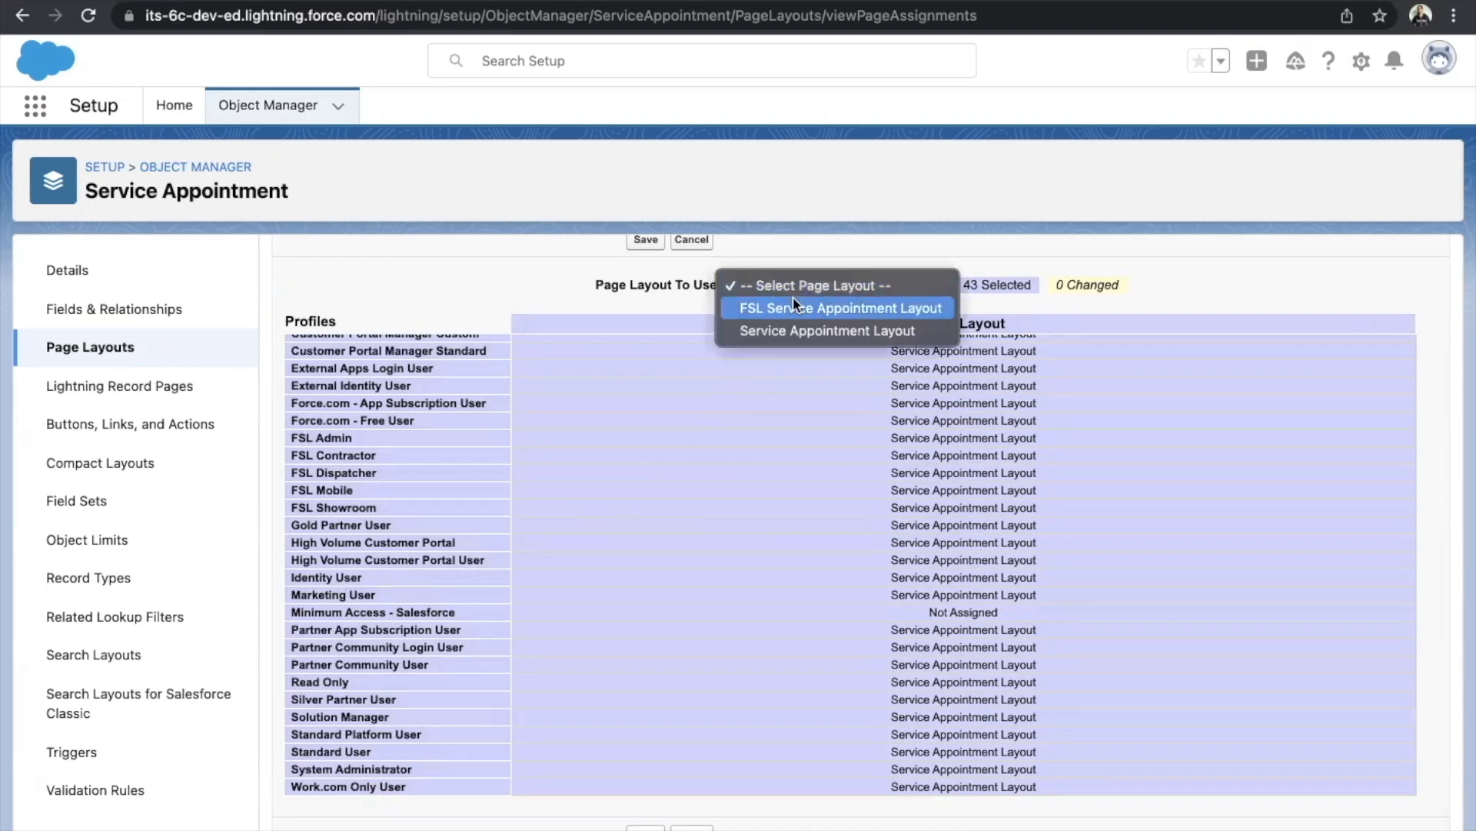
{"action": "left_click", "coordinate": [793, 301]}
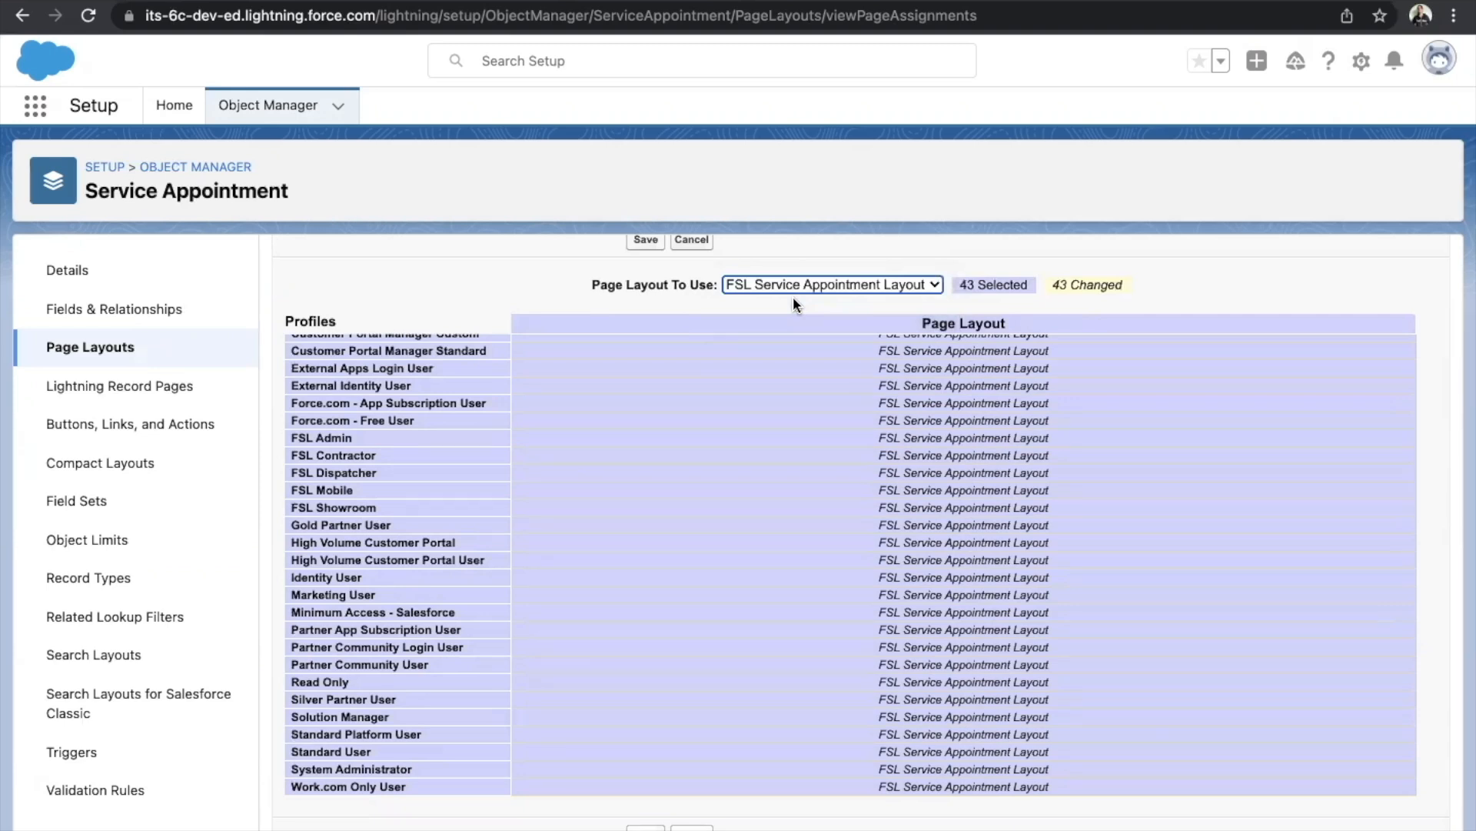
{"action": "left_click", "coordinate": [642, 246]}
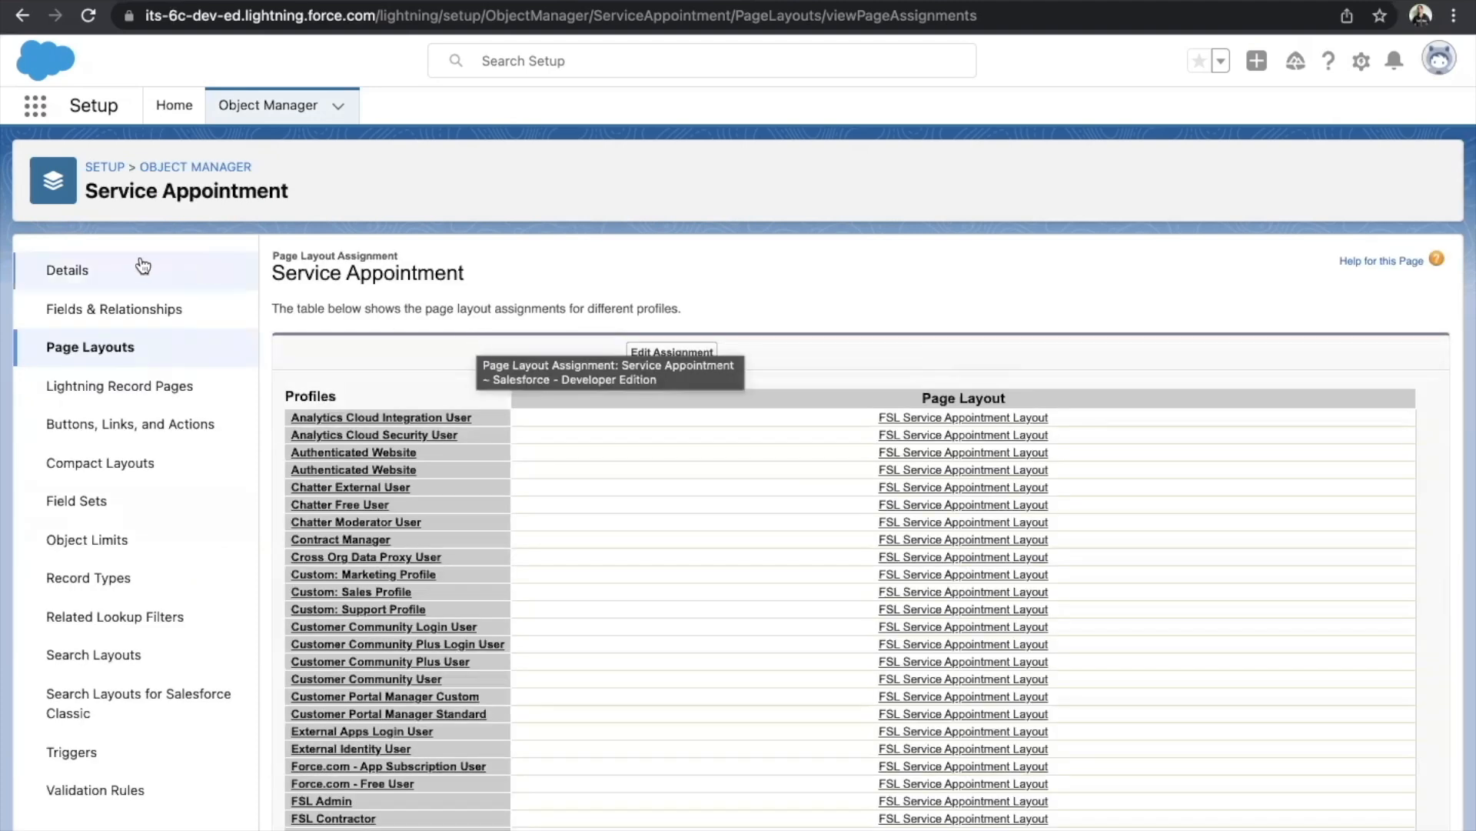
Find the Service Resource object with the search "service res" and open its page layout assignment for editing
{"action": "left_click", "coordinate": [230, 108]}
{"action": "left_click", "coordinate": [1061, 177]}
{"action": "type", "text": "service res"}
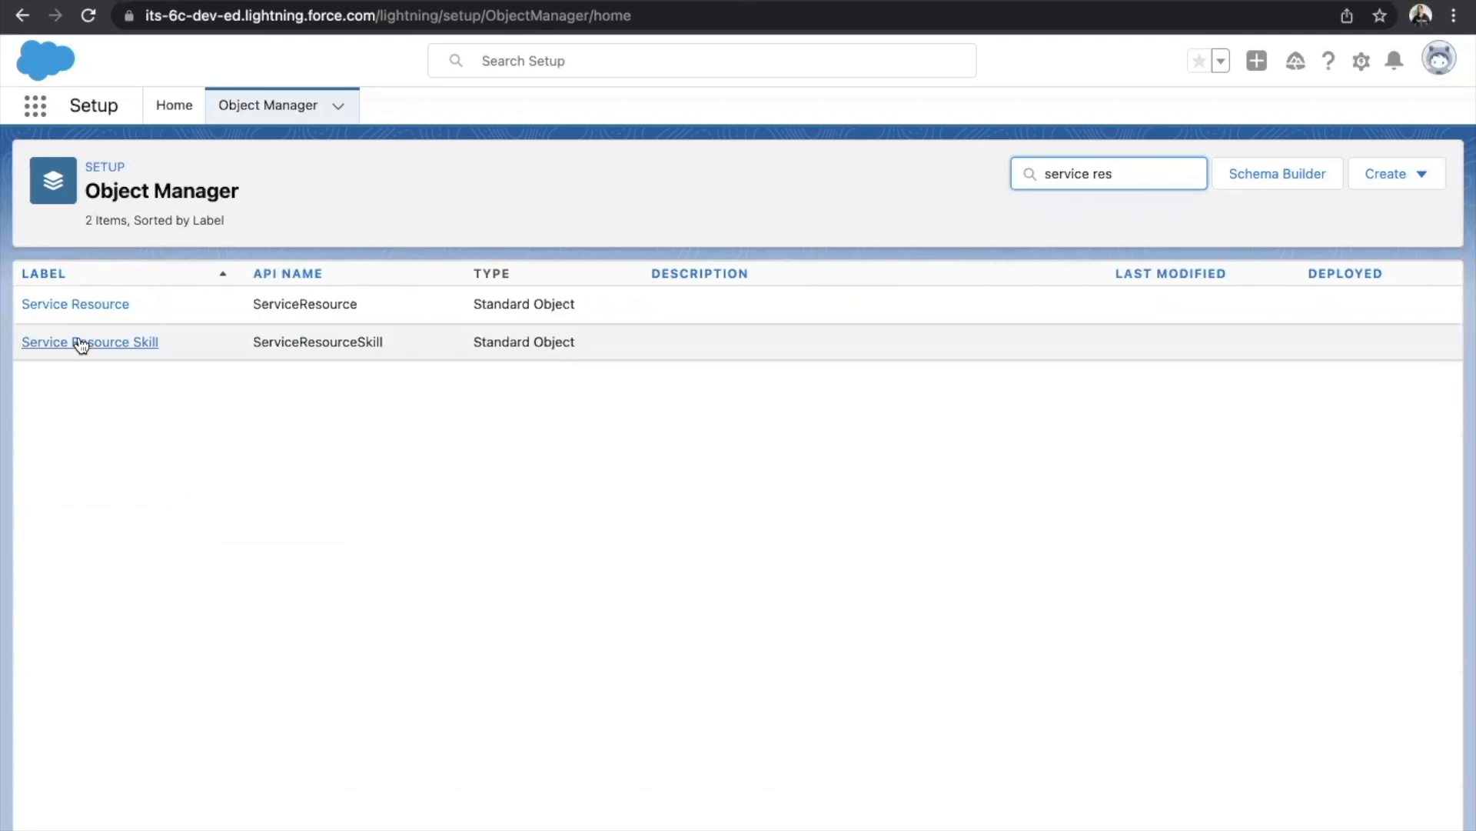
{"action": "left_click", "coordinate": [96, 308]}
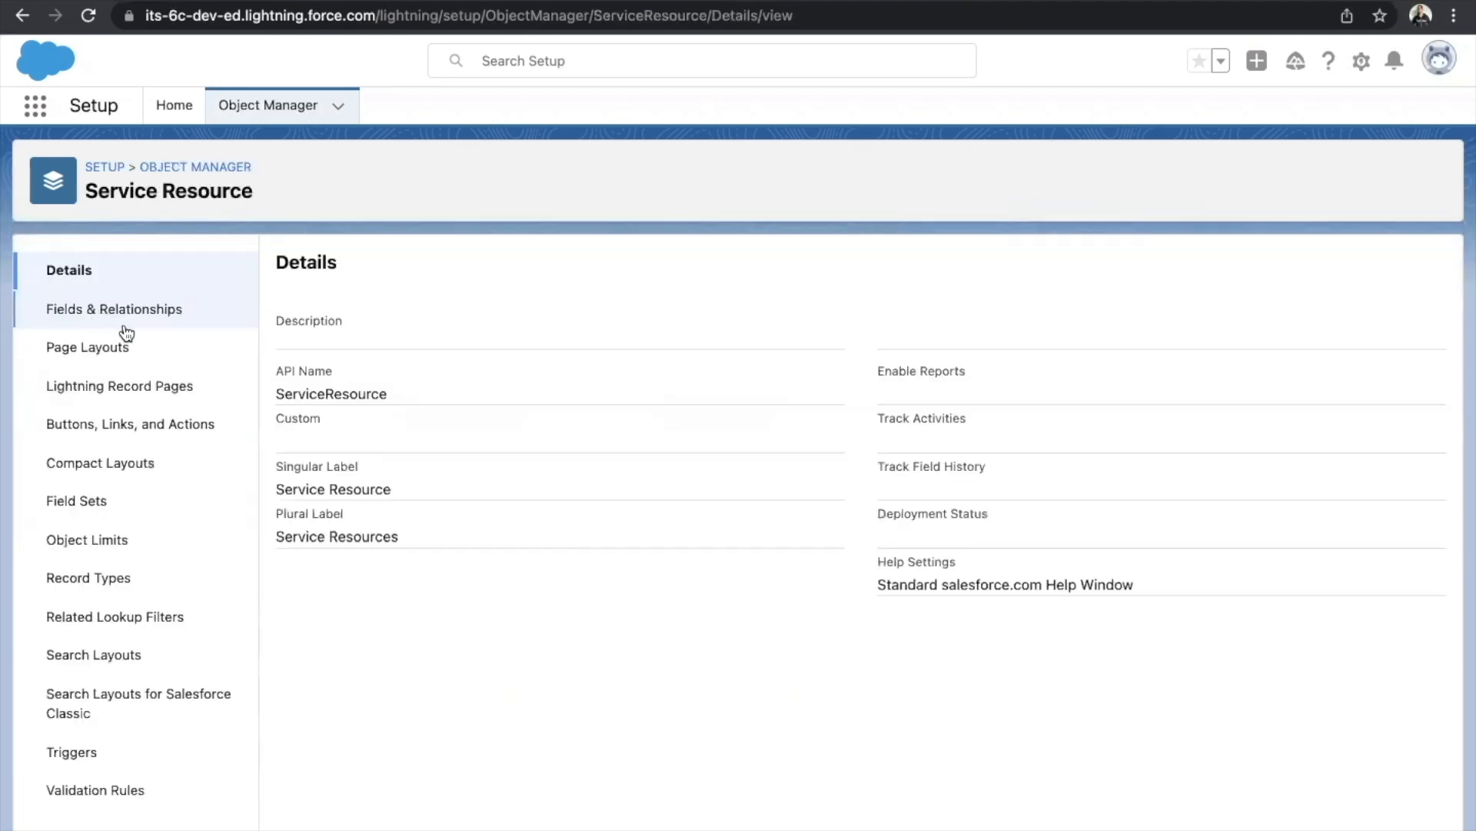
{"action": "left_click", "coordinate": [116, 346]}
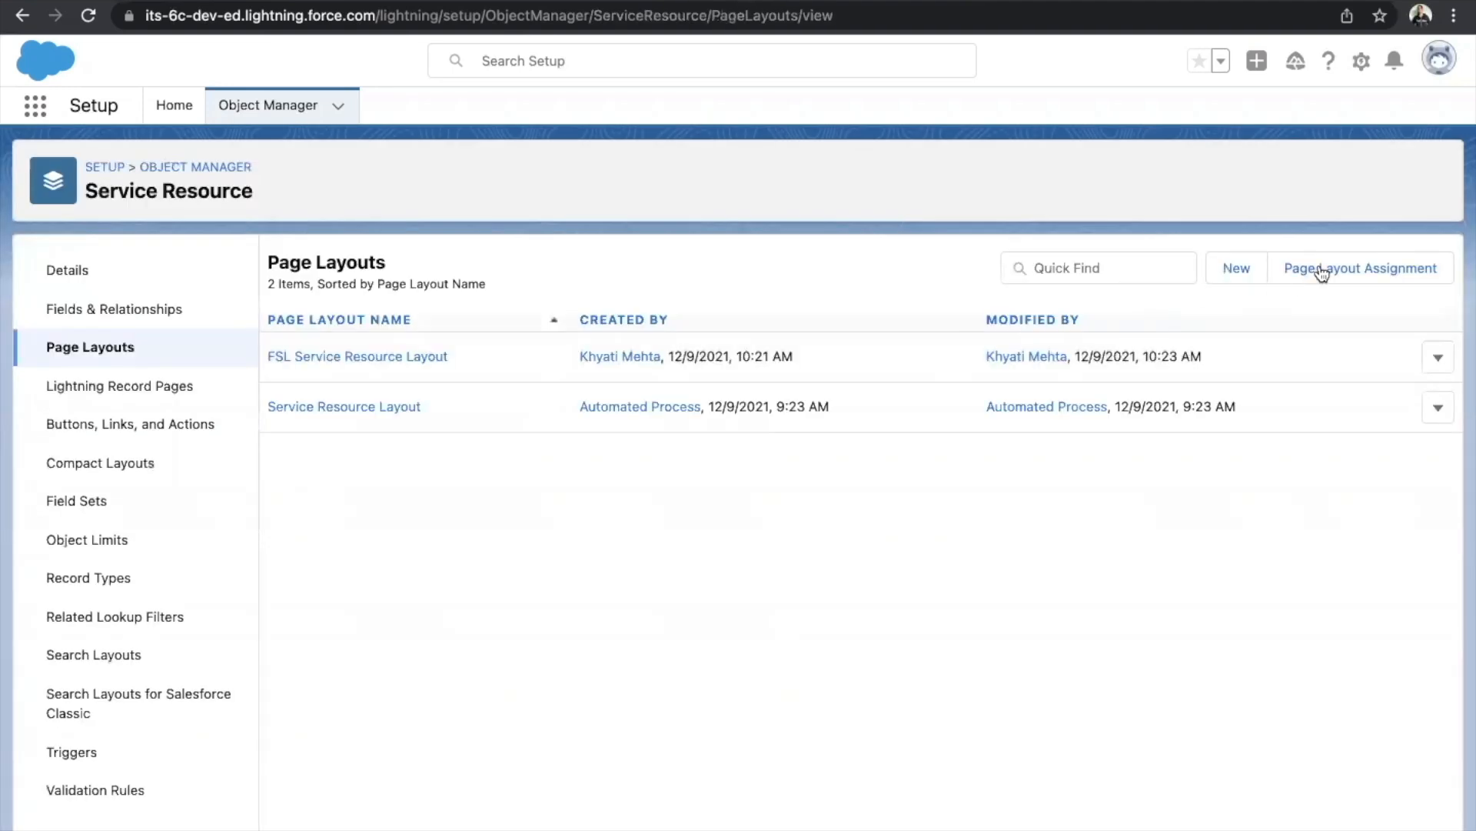
{"action": "left_click", "coordinate": [1322, 270]}
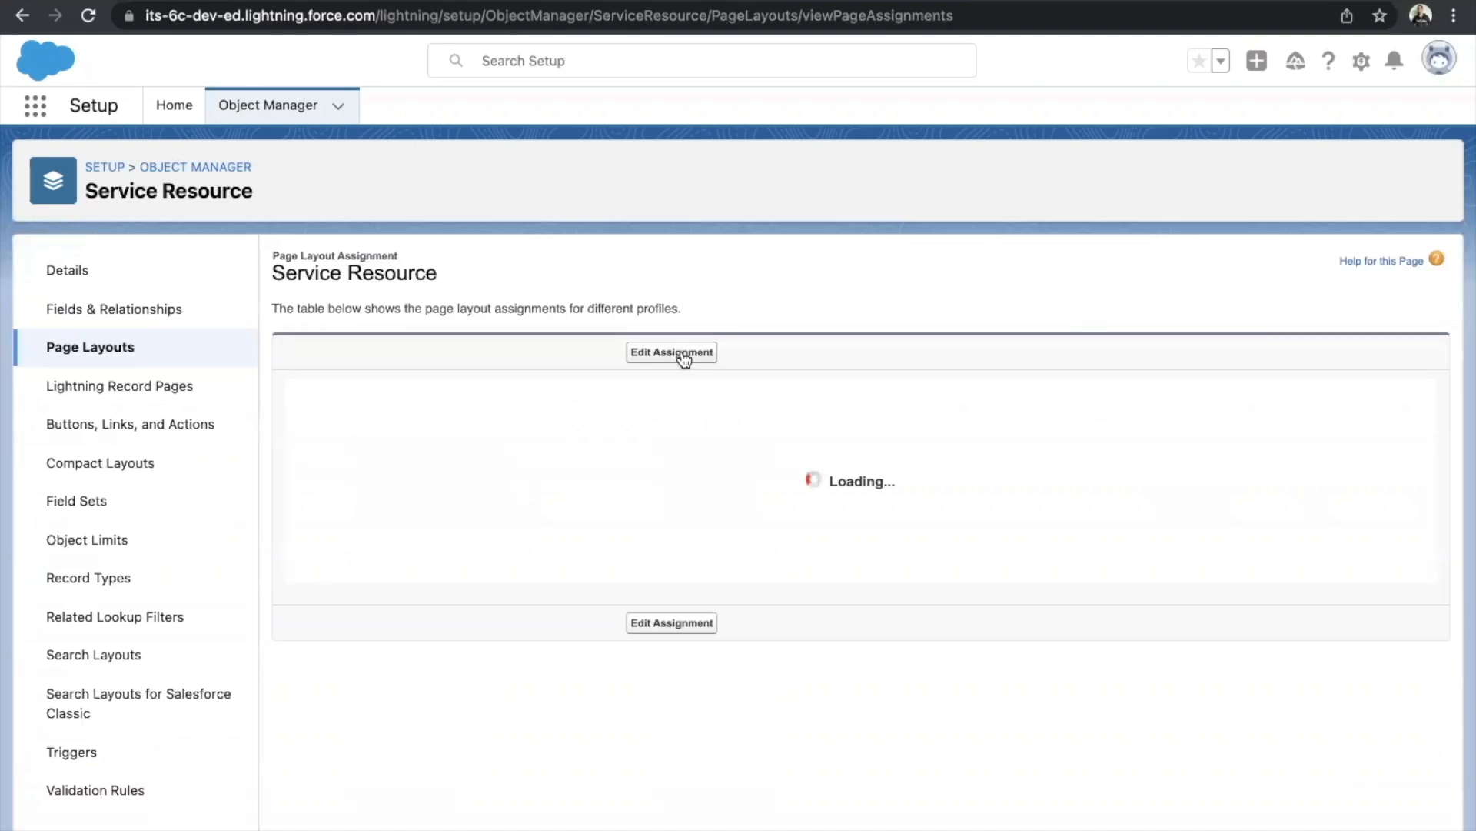
{"action": "left_click", "coordinate": [684, 353]}
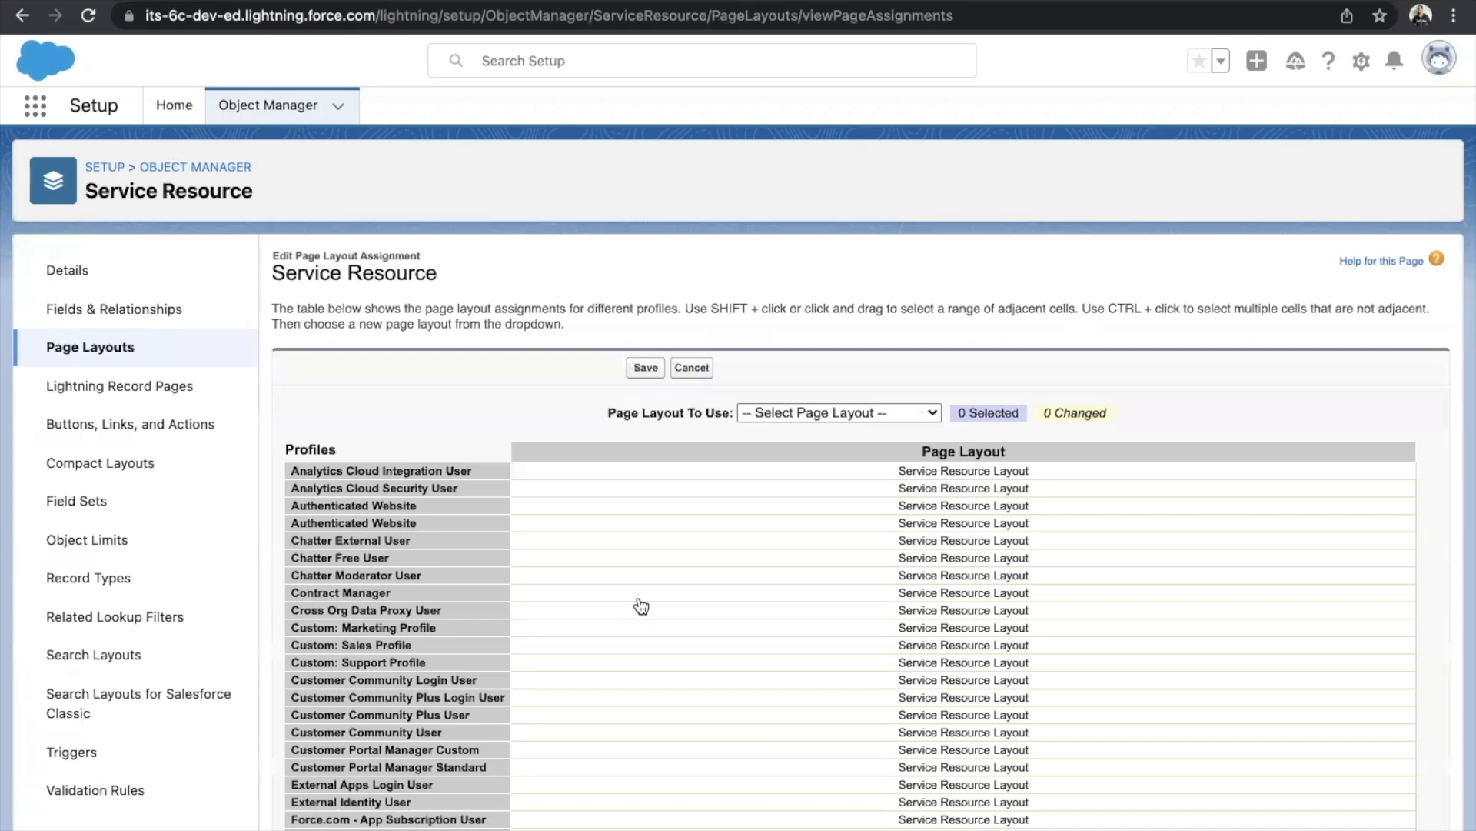
Assign the FSL Service Resource Layout to all profiles and save the assignment
{"action": "scroll", "coordinate": [641, 606], "scroll_direction": "down", "scroll_amount": 1}
{"action": "scroll", "coordinate": [826, 506], "scroll_direction": "up", "scroll_amount": 1}
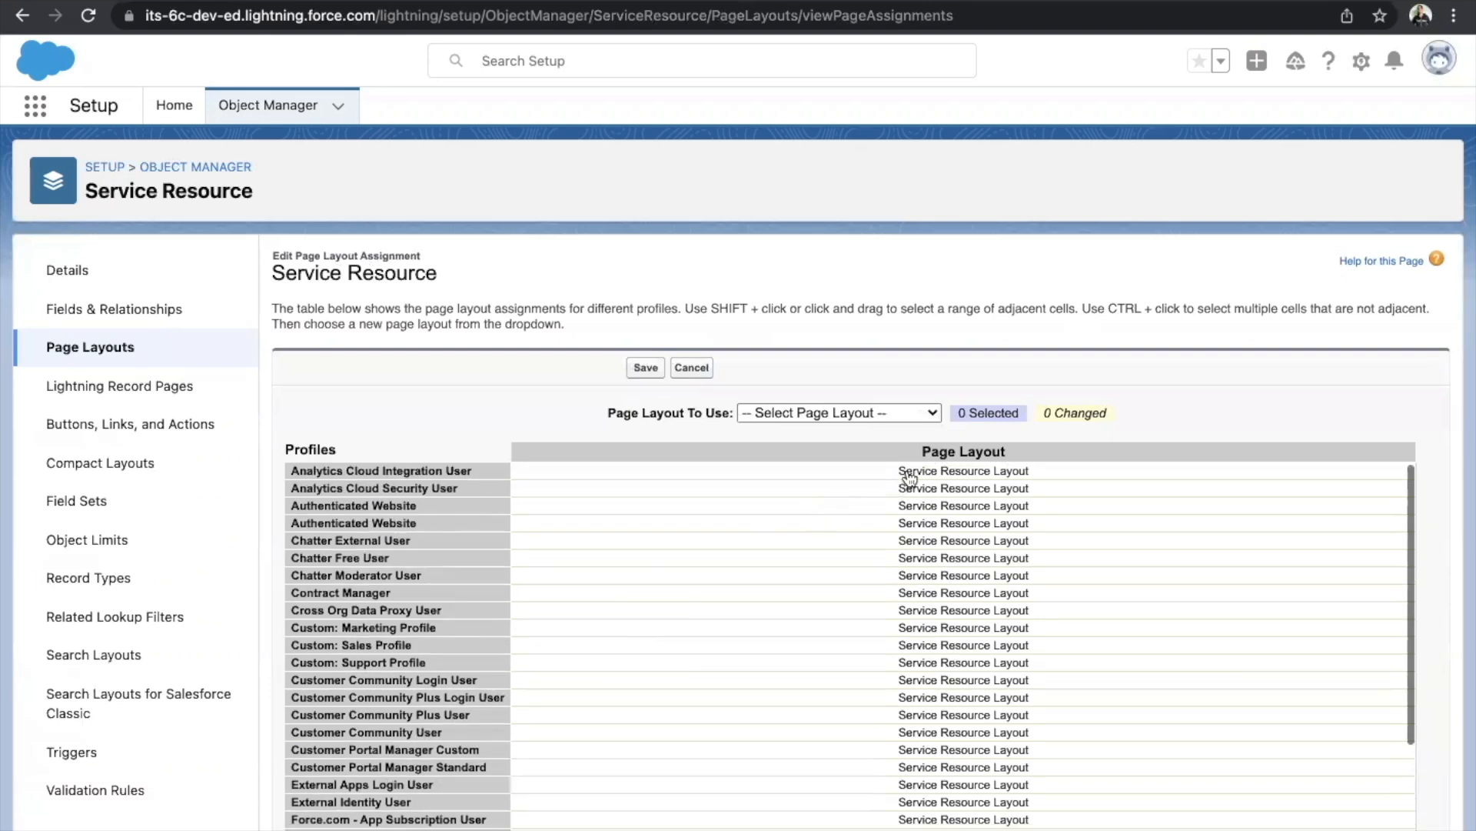
{"action": "left_click_drag", "start_coordinate": [909, 478], "coordinate": [958, 785]}
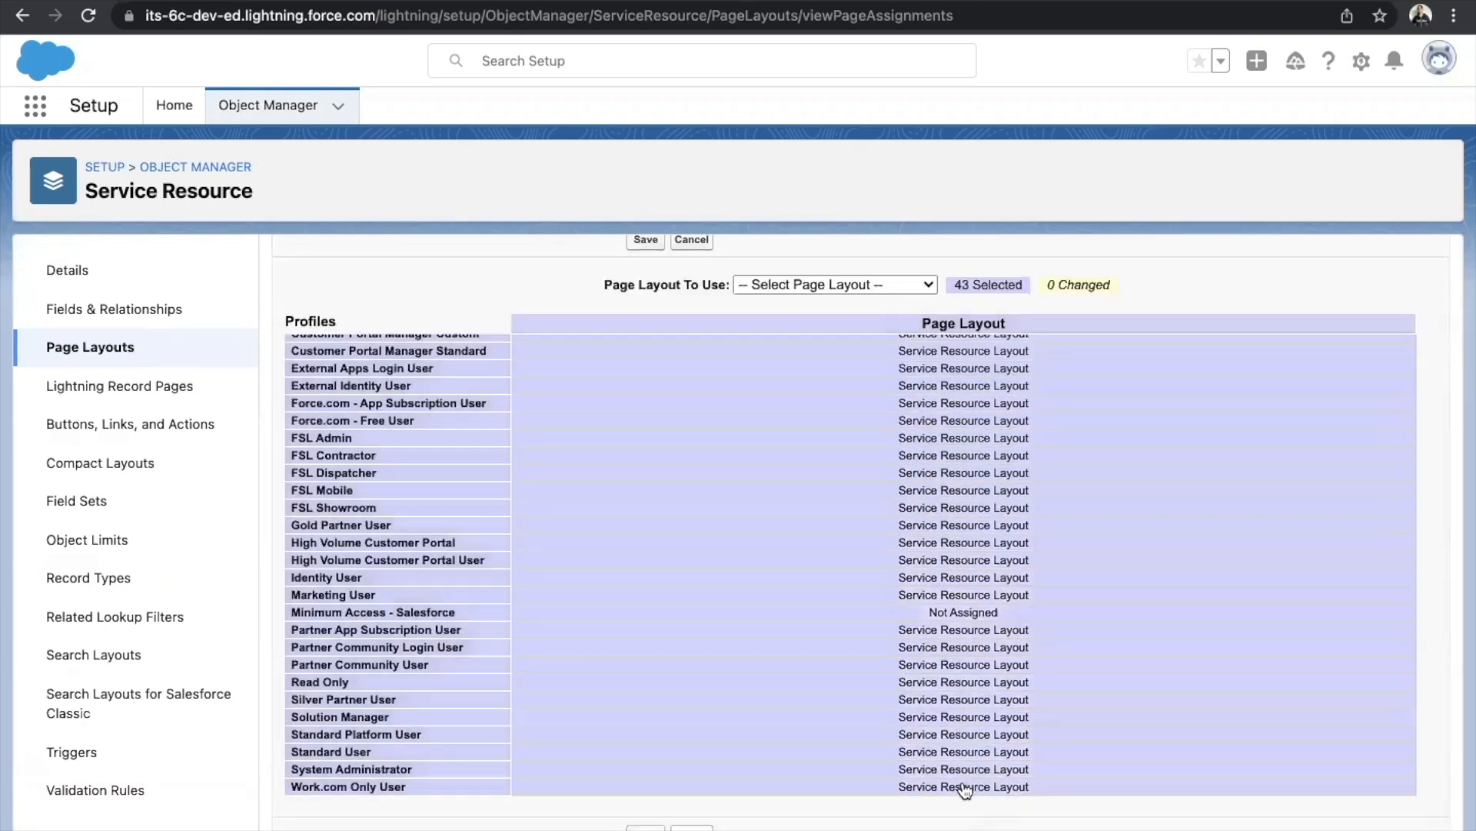
{"action": "left_click", "coordinate": [805, 293]}
{"action": "left_click", "coordinate": [815, 307]}
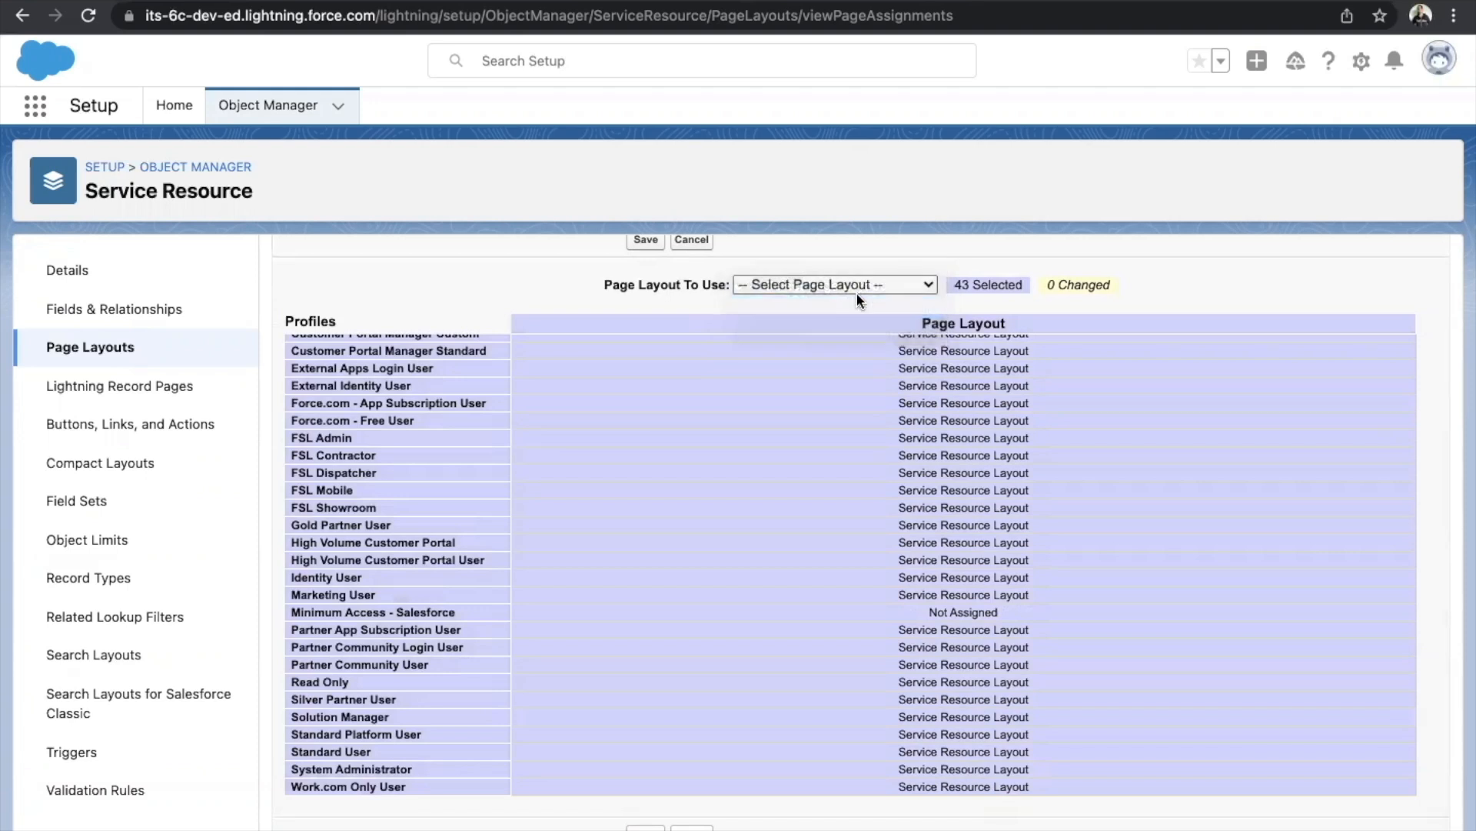
{"action": "left_click", "coordinate": [648, 829]}
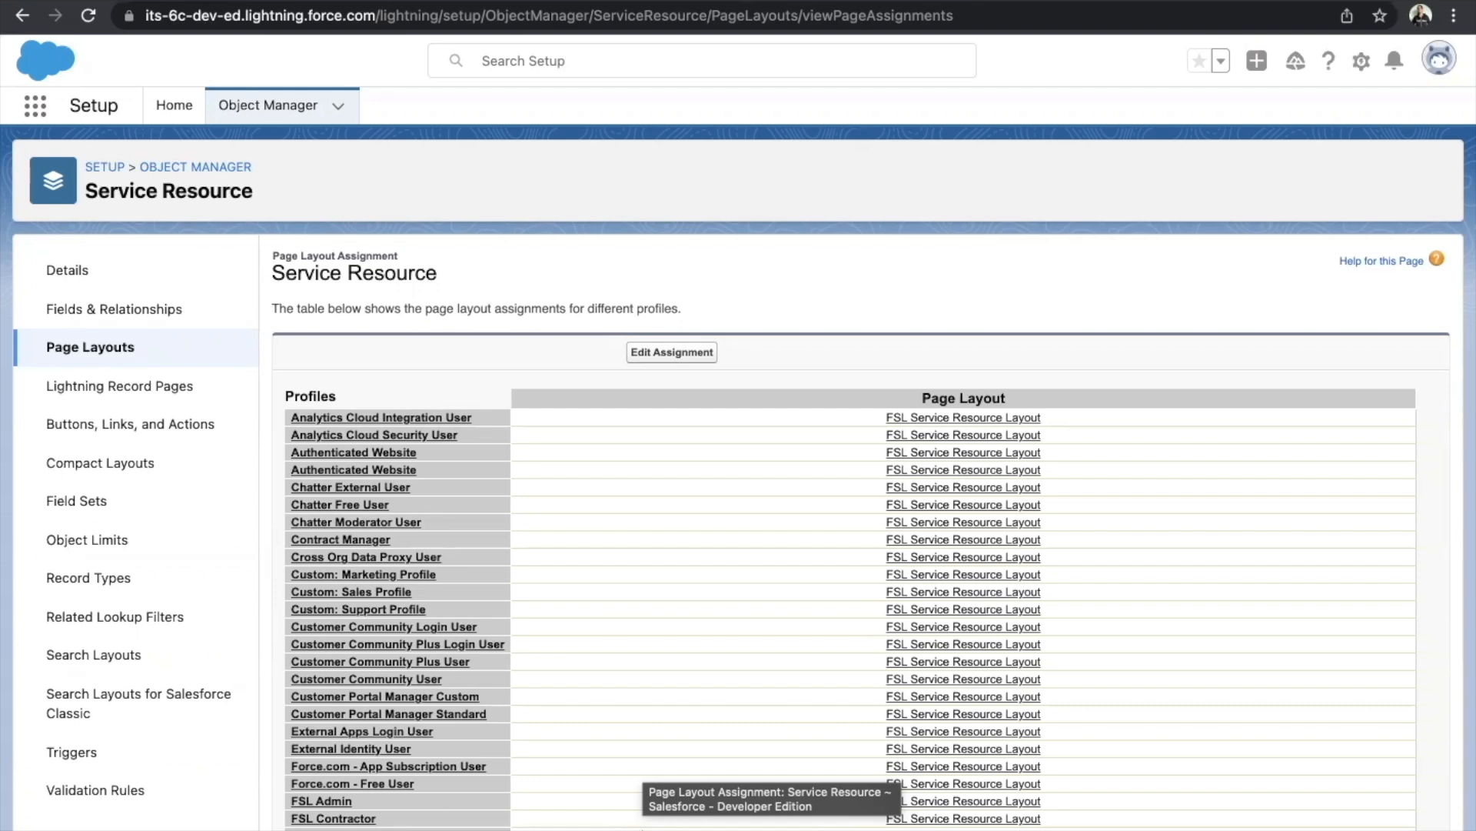
Return to Setup Home, list the user profiles starting with S, and open the System Administrator profile
{"action": "left_click", "coordinate": [185, 120]}
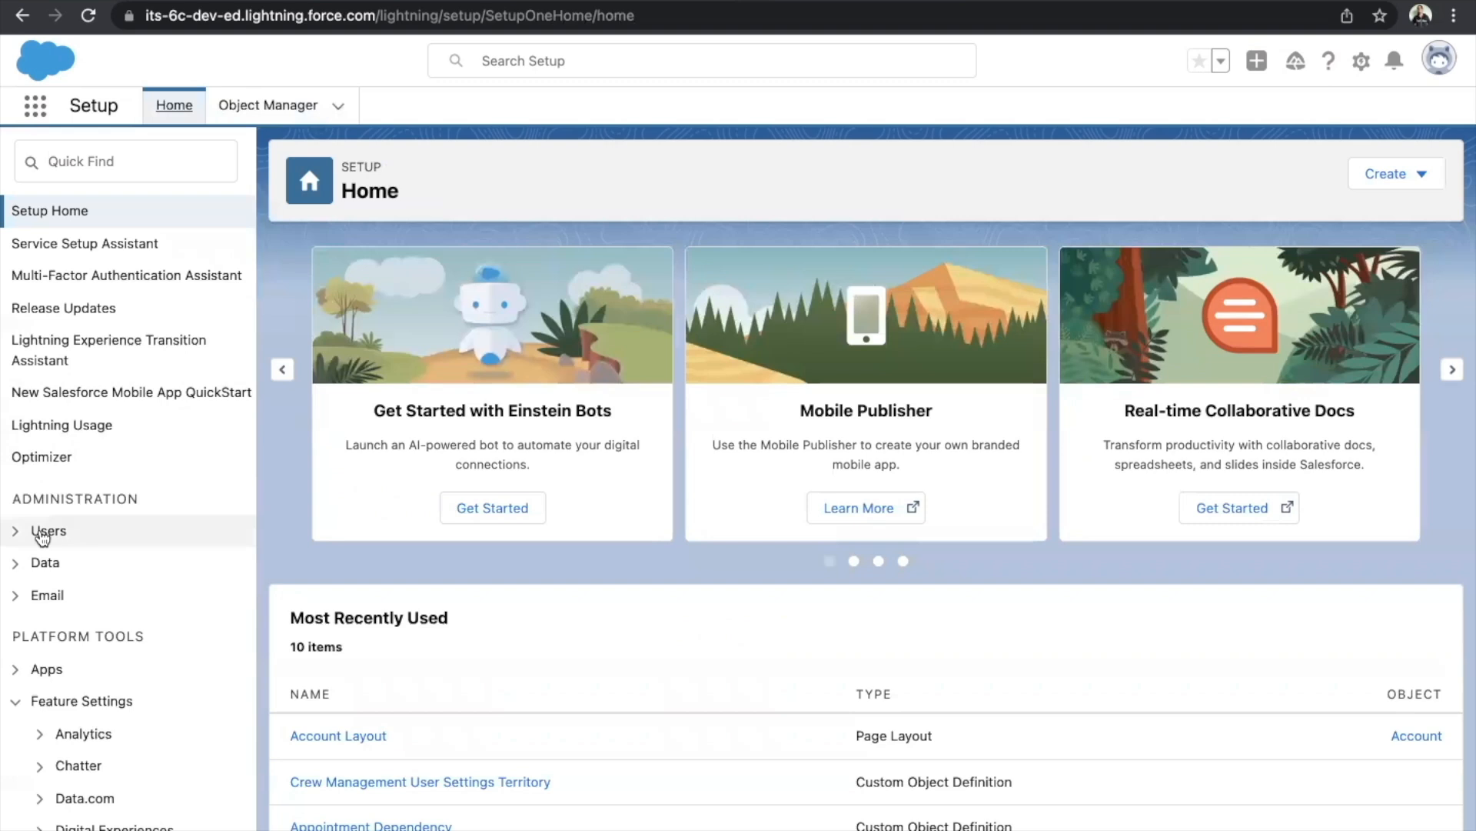
{"action": "left_click", "coordinate": [46, 531]}
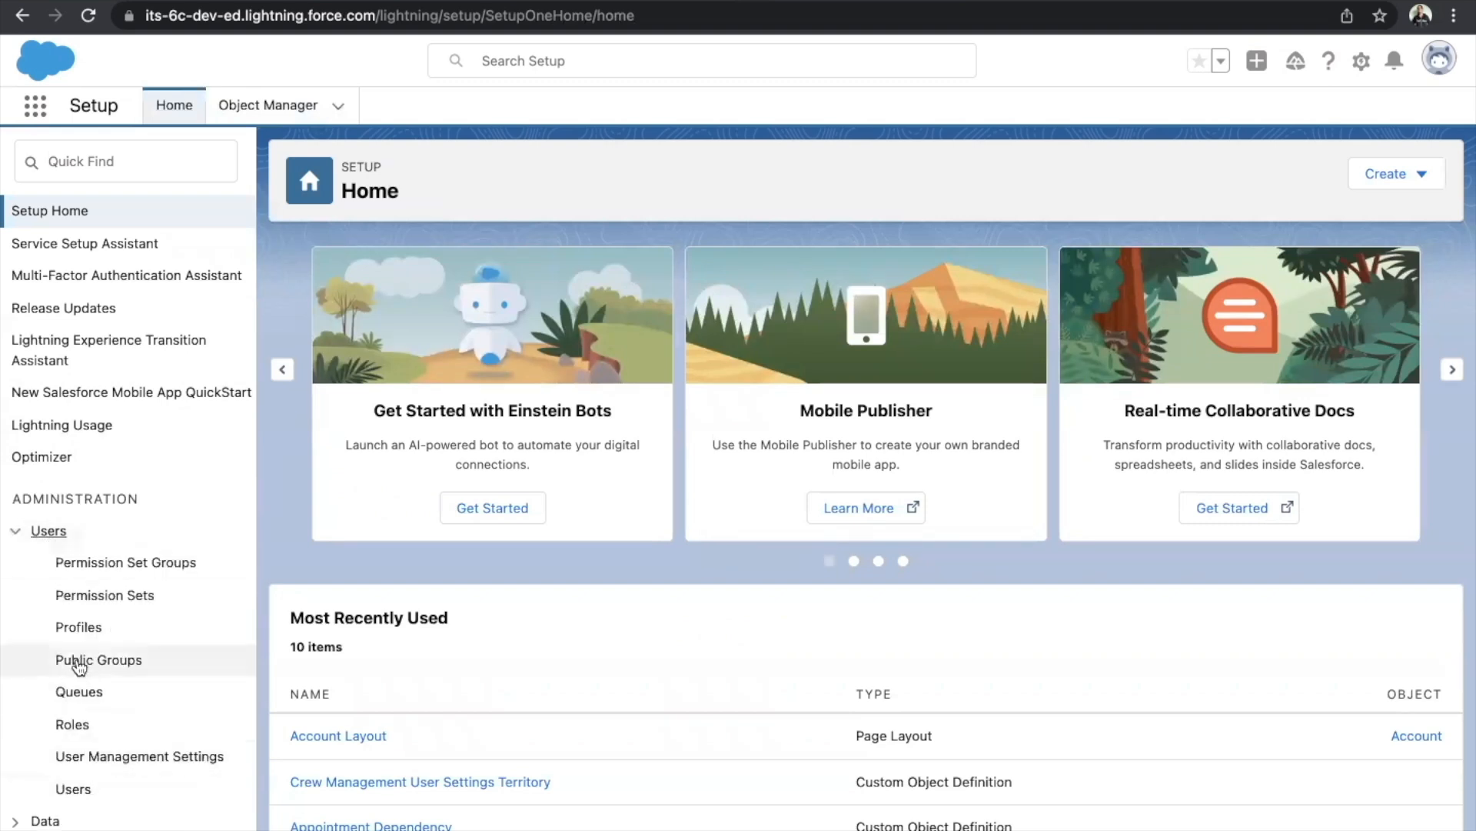
{"action": "left_click", "coordinate": [77, 627]}
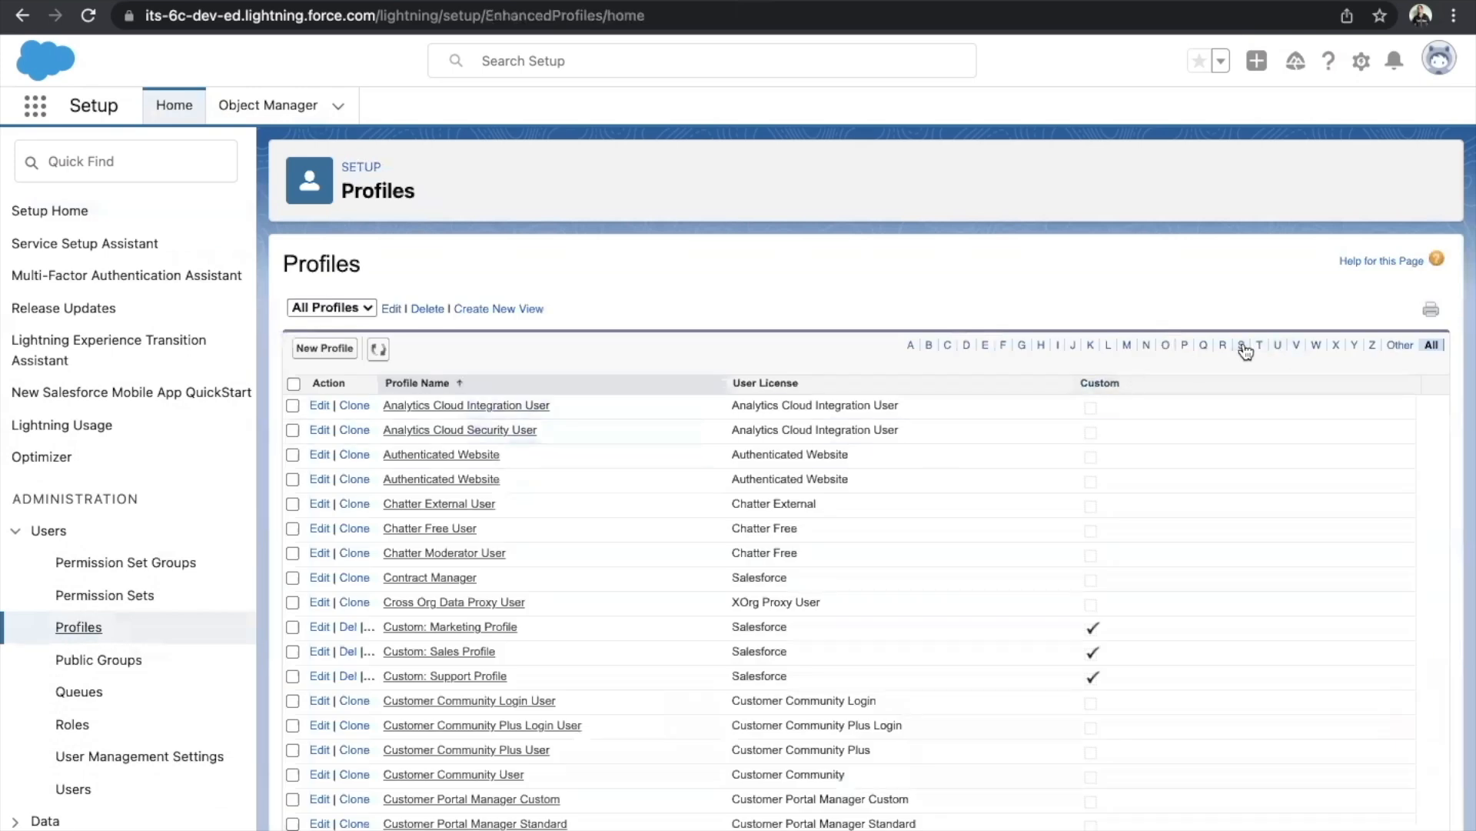
{"action": "left_click", "coordinate": [1242, 346]}
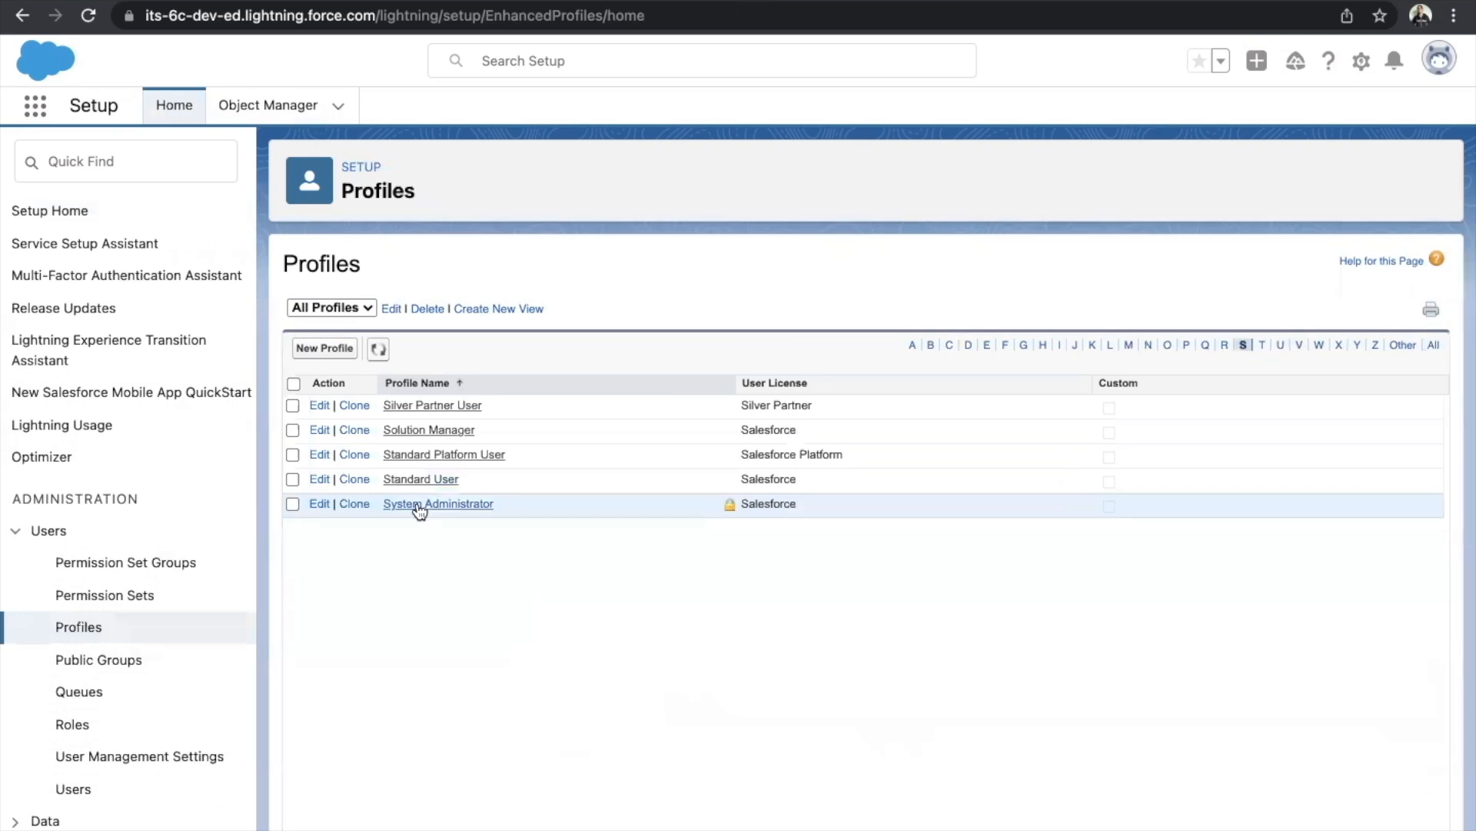
{"action": "left_click", "coordinate": [419, 505]}
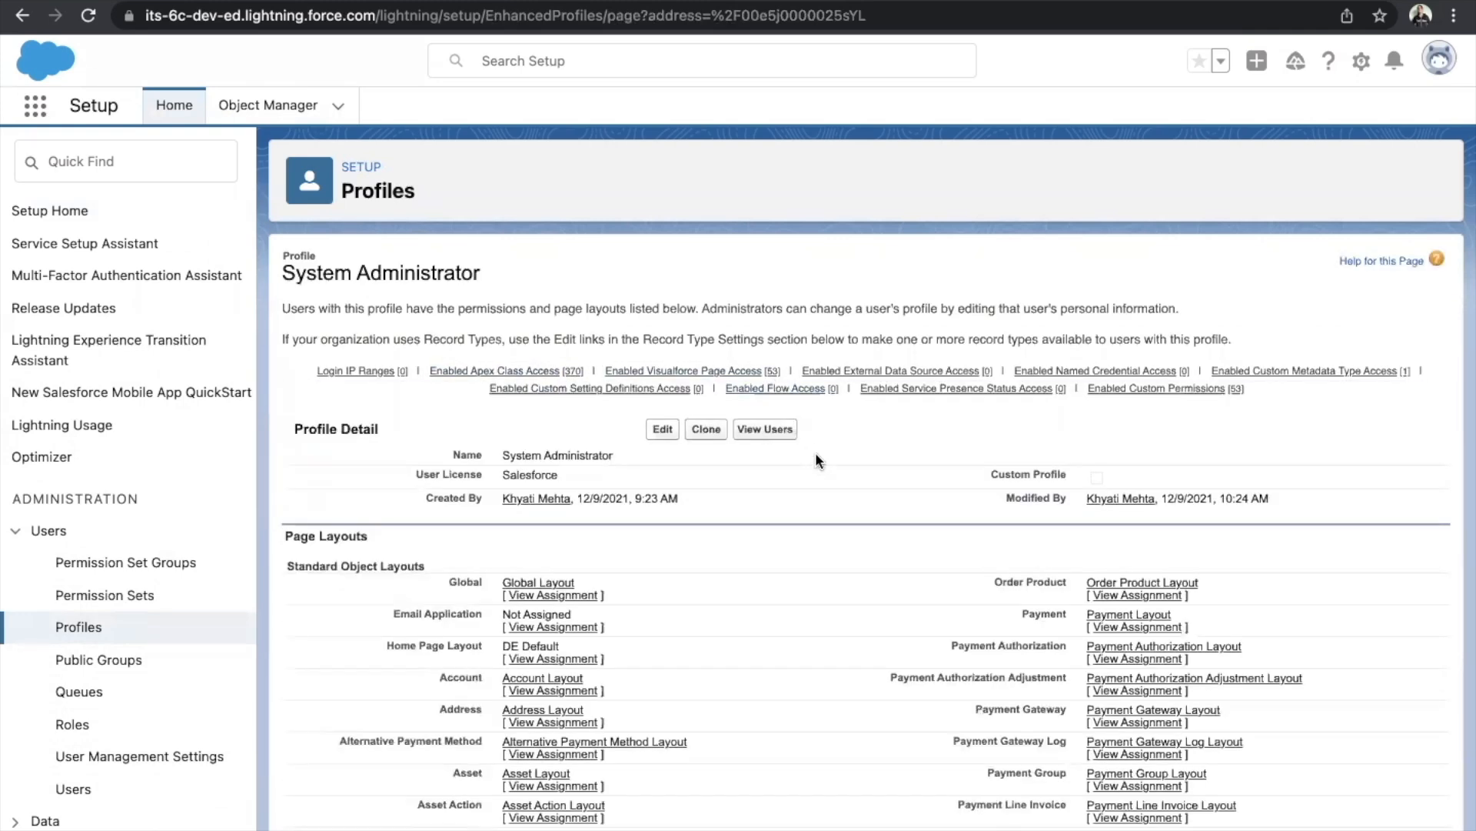
Remove FSL.FSL.Hide map on Emergency Wizard from the System Administrator profile's enabled custom permissions and save the change
{"action": "mouse_move", "coordinate": [1000, 389]}
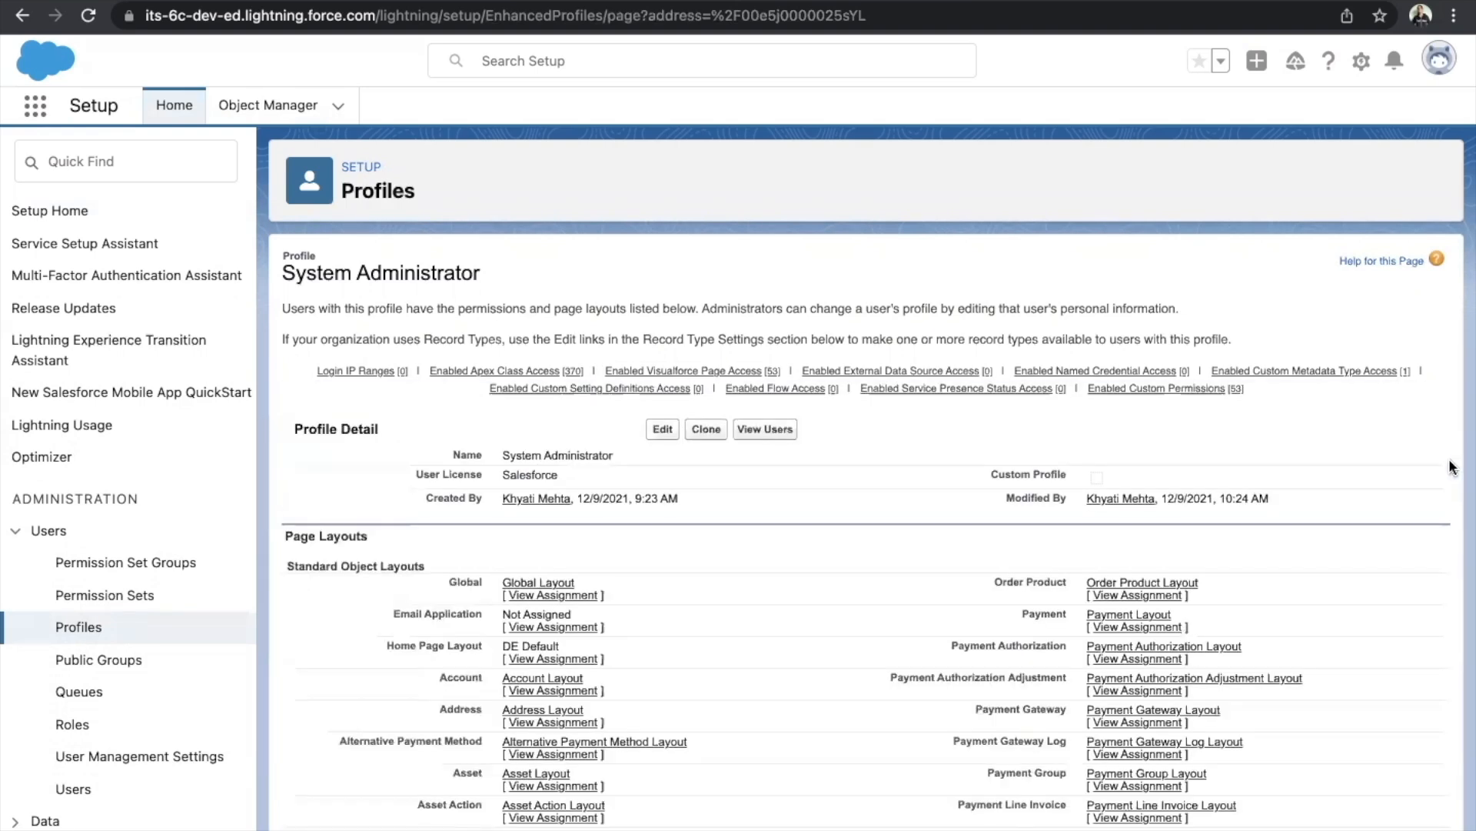
{"action": "left_click", "coordinate": [1170, 388]}
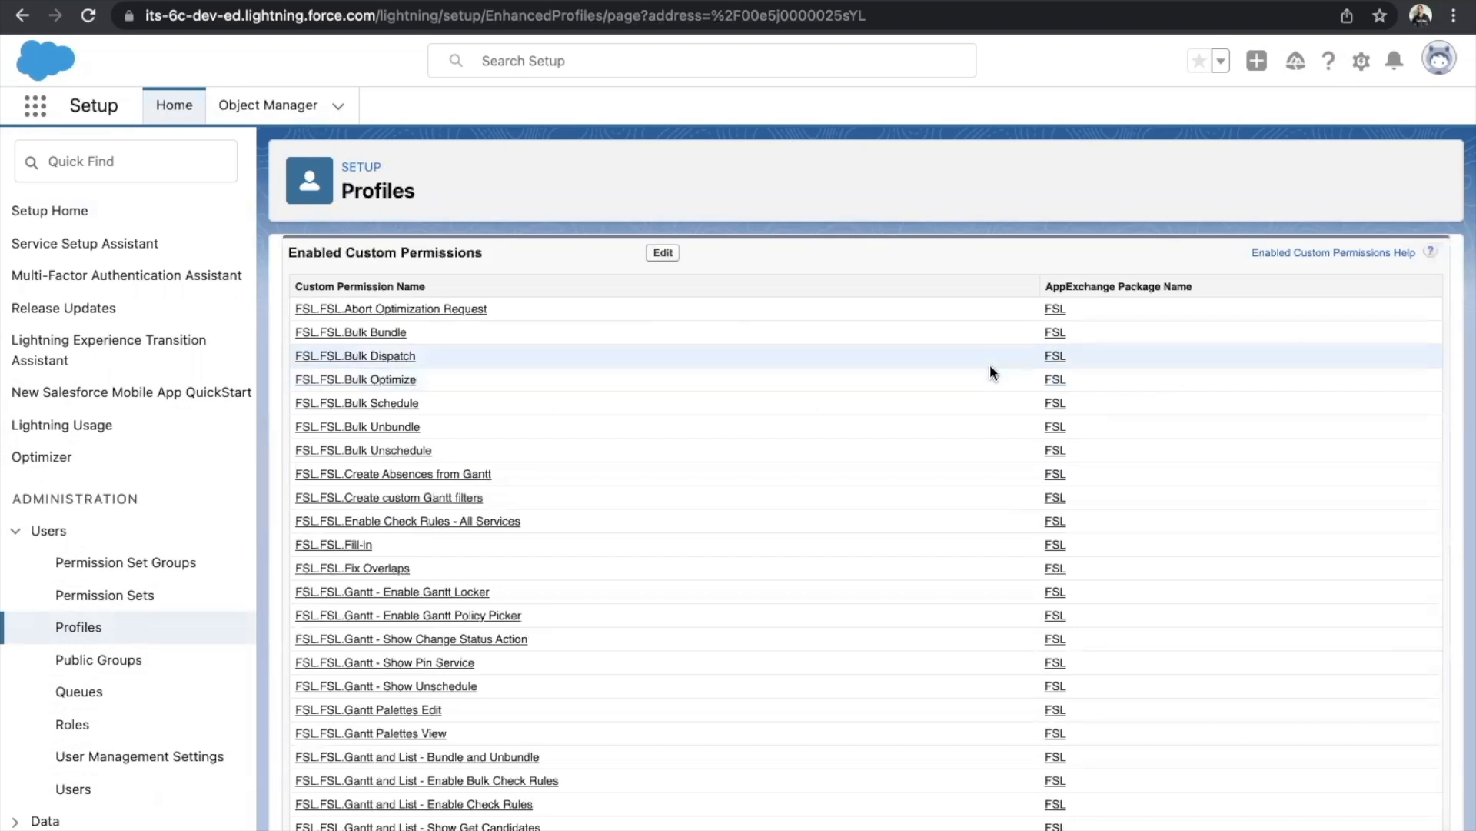
{"action": "left_click", "coordinate": [650, 256]}
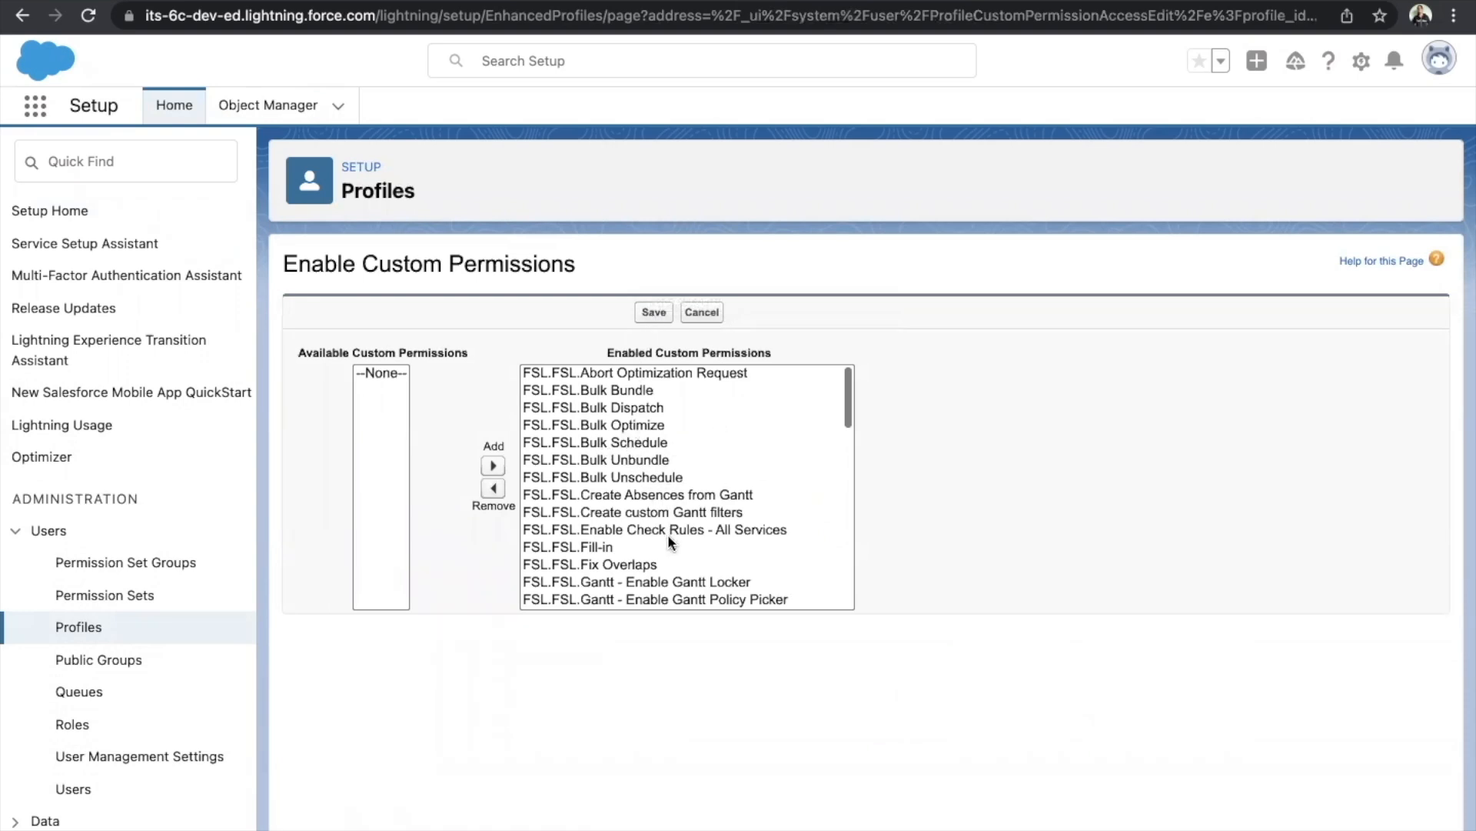
{"action": "scroll", "coordinate": [668, 538], "scroll_direction": "down", "scroll_amount": 5}
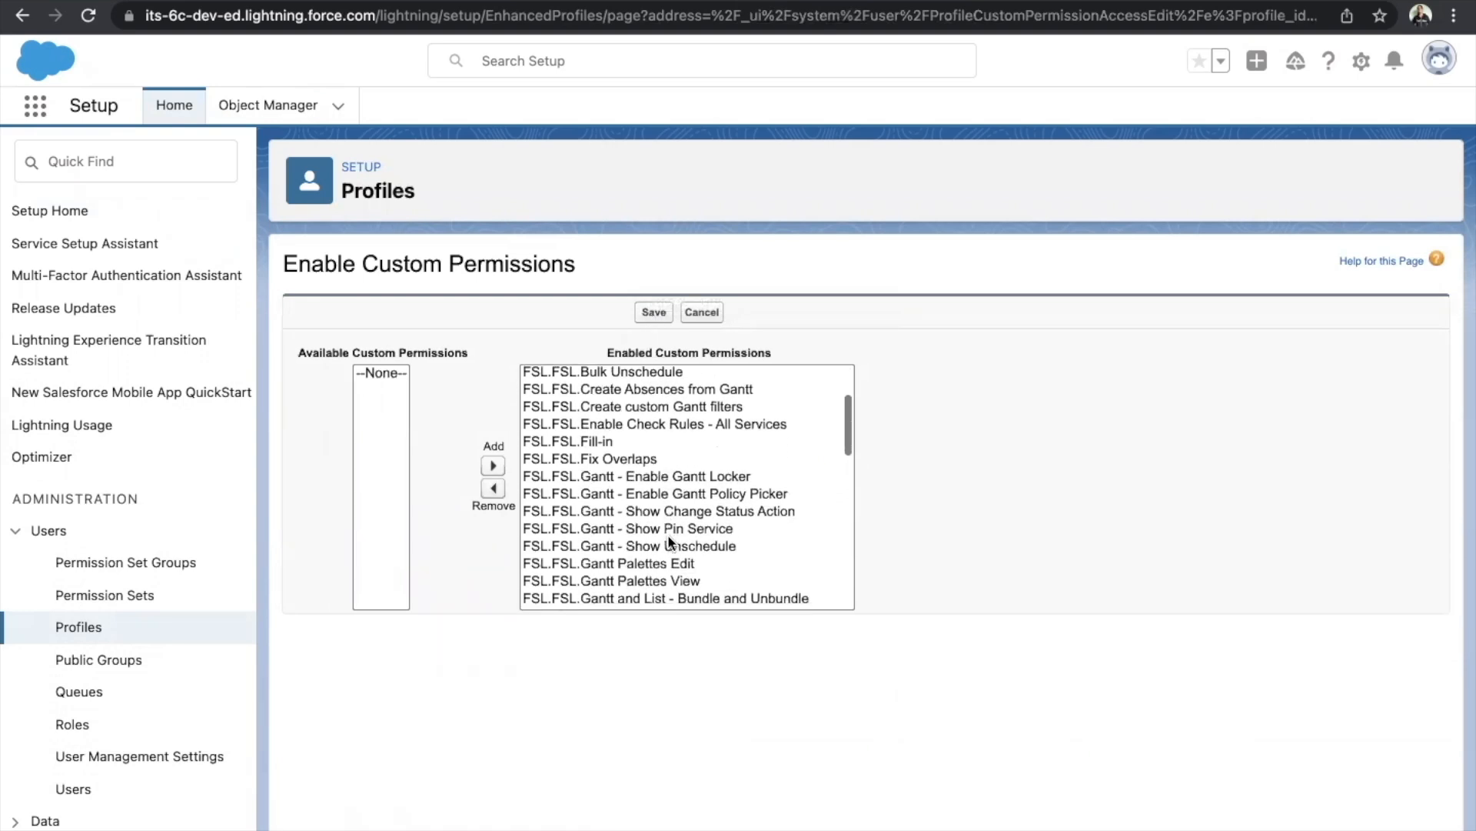
{"action": "scroll", "coordinate": [668, 534], "scroll_direction": "down", "scroll_amount": 3}
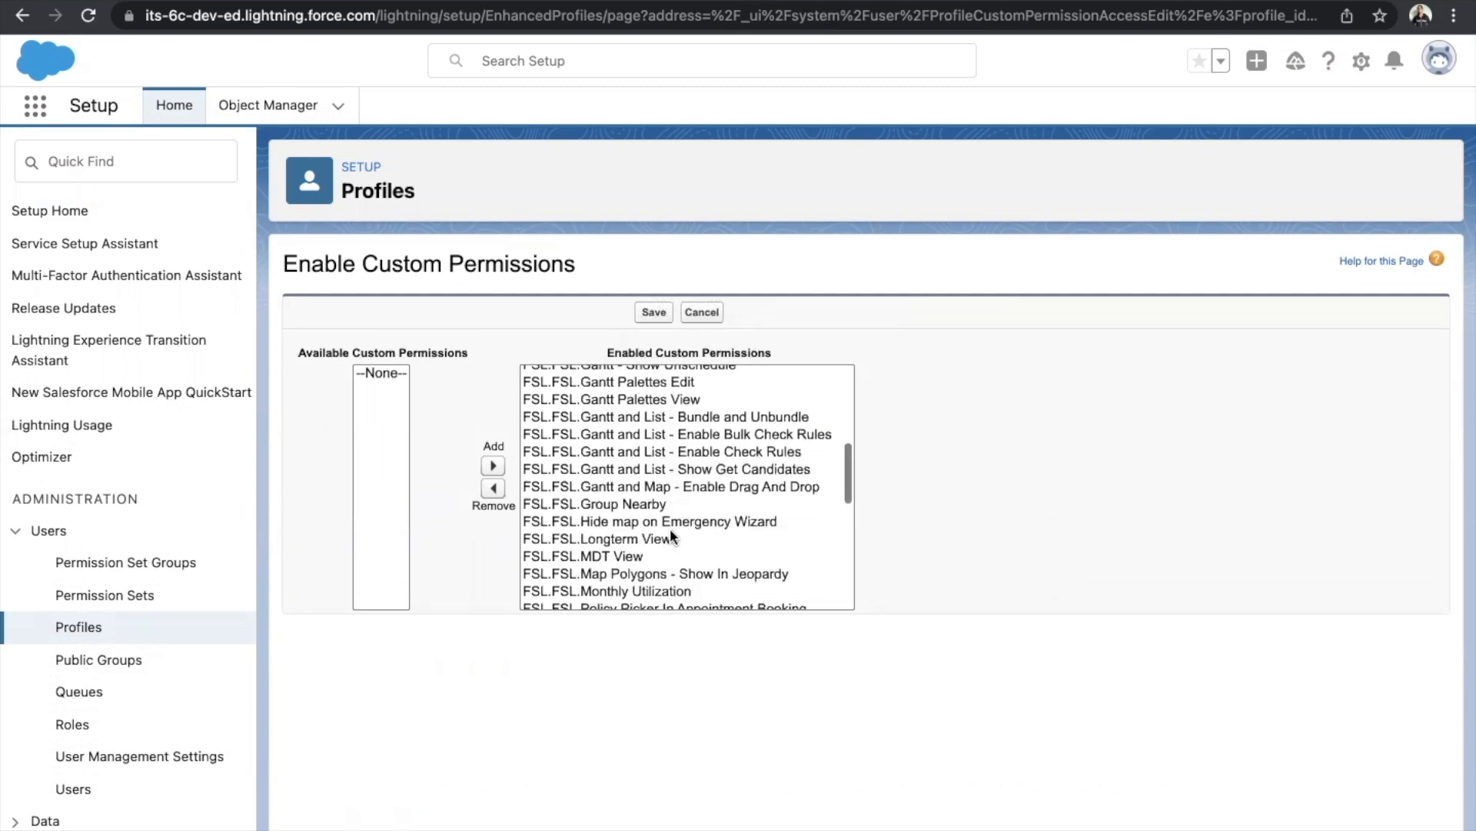
{"action": "left_click", "coordinate": [671, 521]}
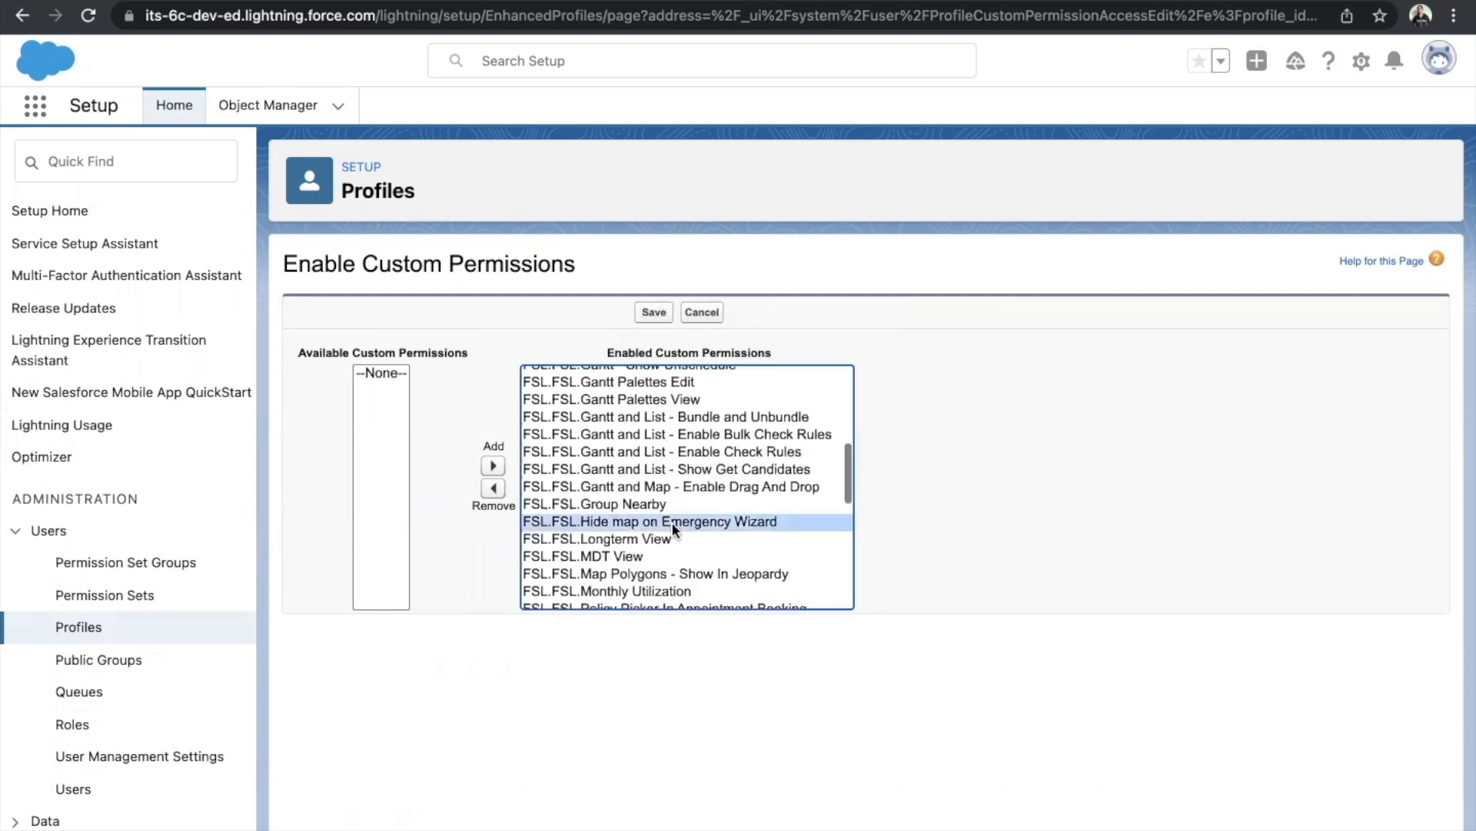
{"action": "left_click", "coordinate": [494, 489]}
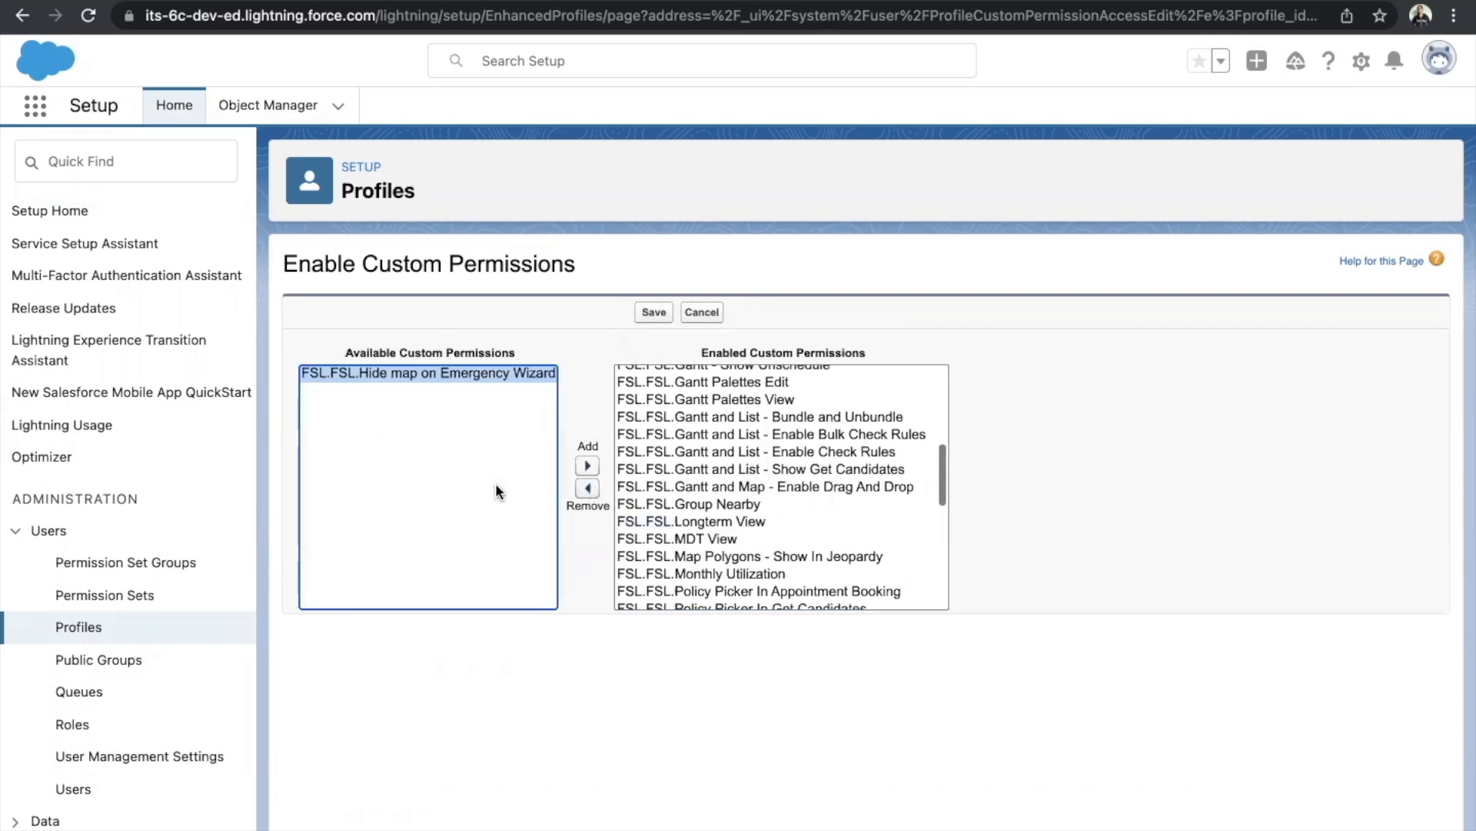
{"action": "left_click", "coordinate": [652, 313]}
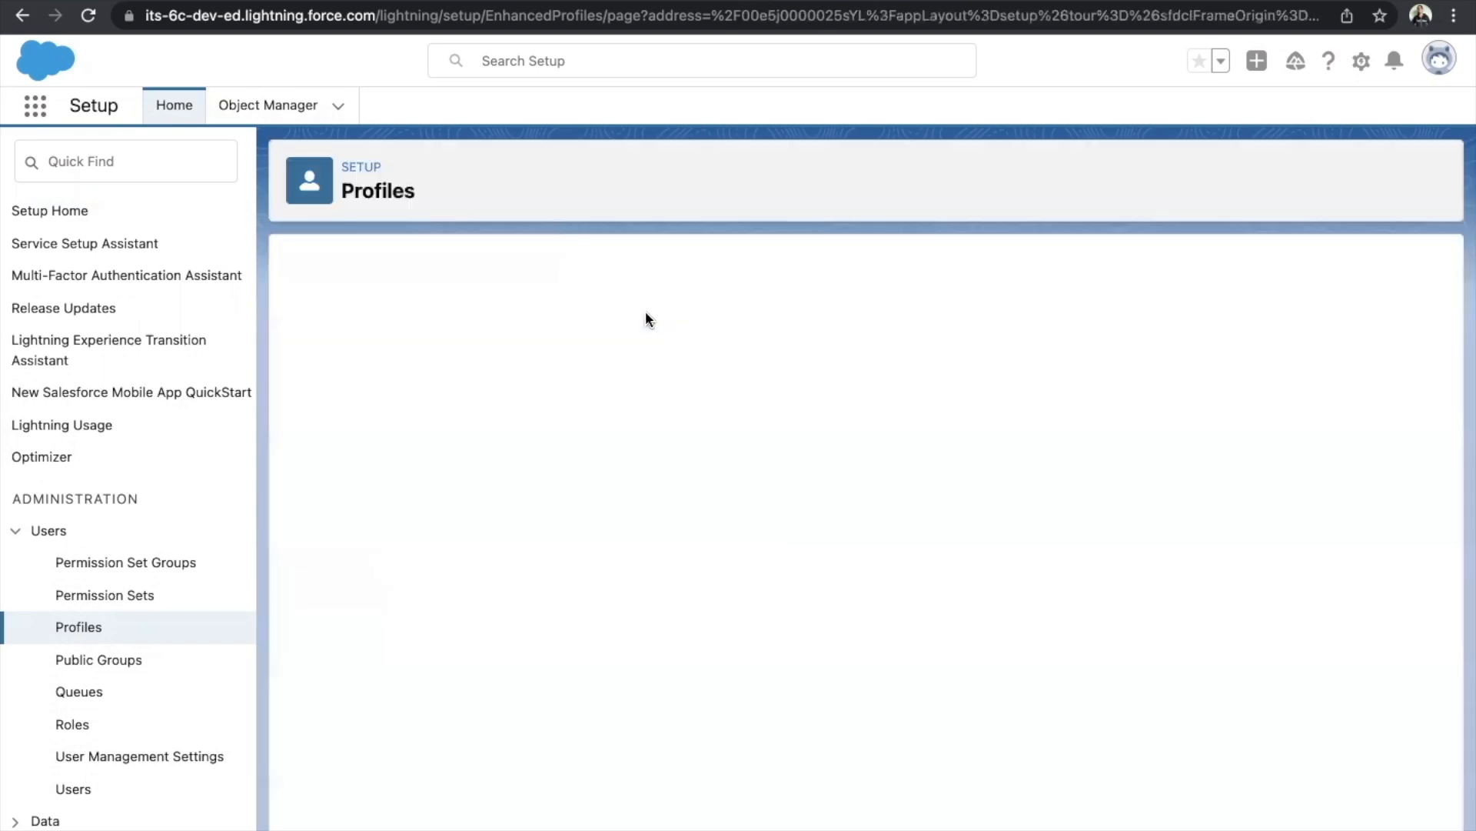